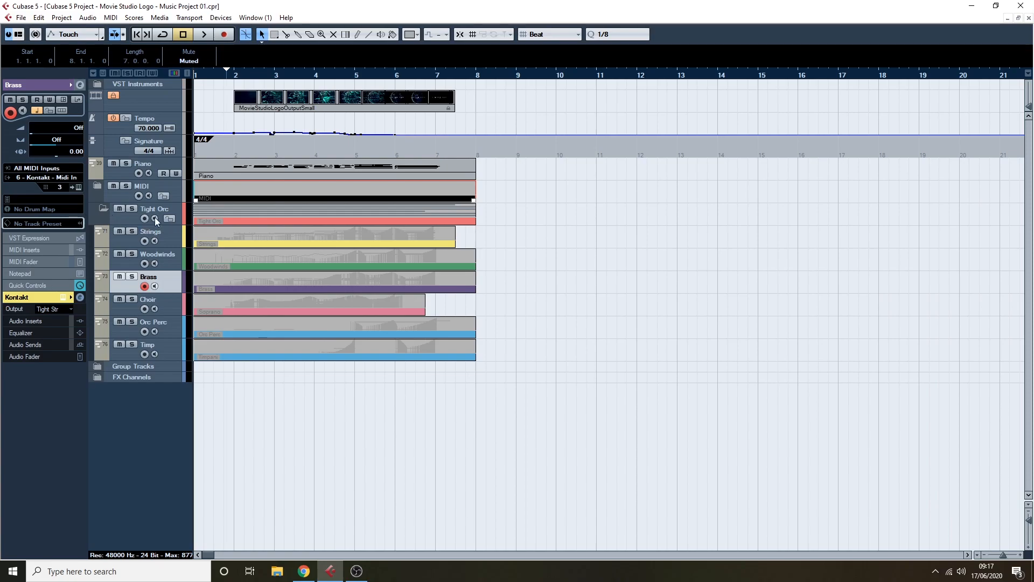
# Step: Collapse the Tight Orc folder track and select the MIDI folder track
pyautogui.click(103, 208)
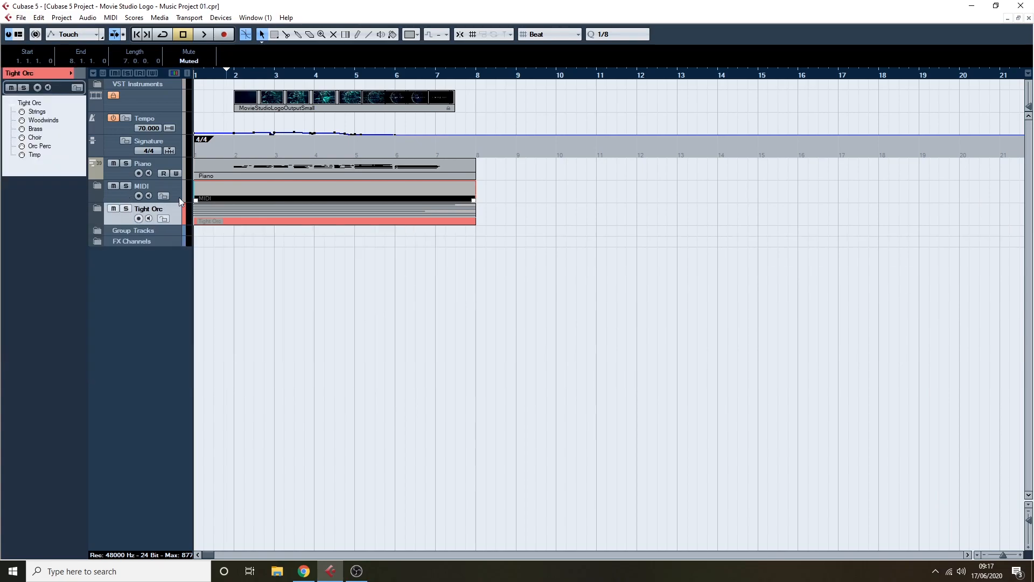
pyautogui.click(96, 186)
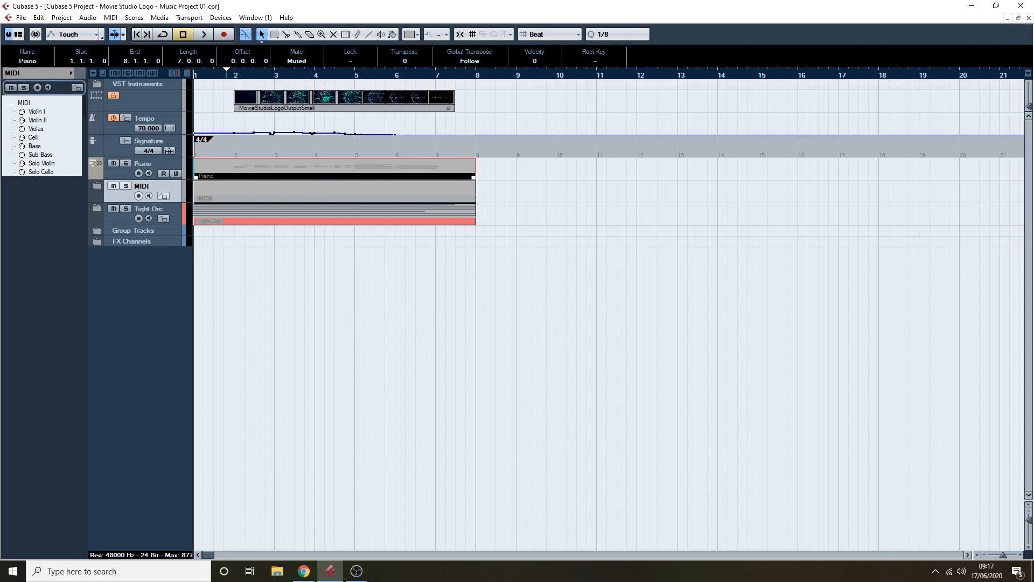
# Step: Place the project cursor just before bar 2 and unmute the MIDI folder part, finishing with the selection tool active
pyautogui.click(228, 76)
pyautogui.moveTo(229, 78); pyautogui.dragTo(225, 81)
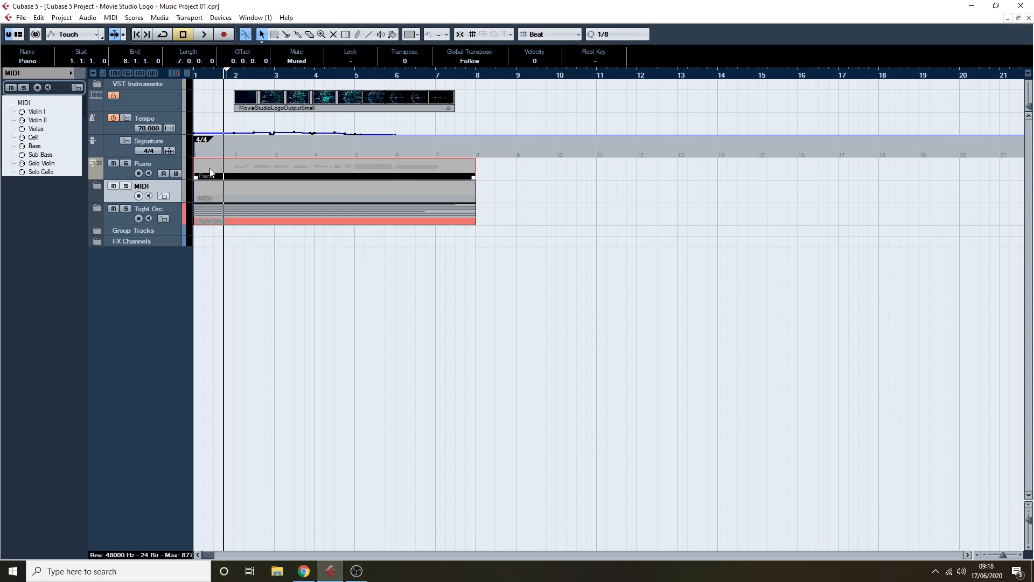
pyautogui.moveTo(230, 76); pyautogui.dragTo(224, 79)
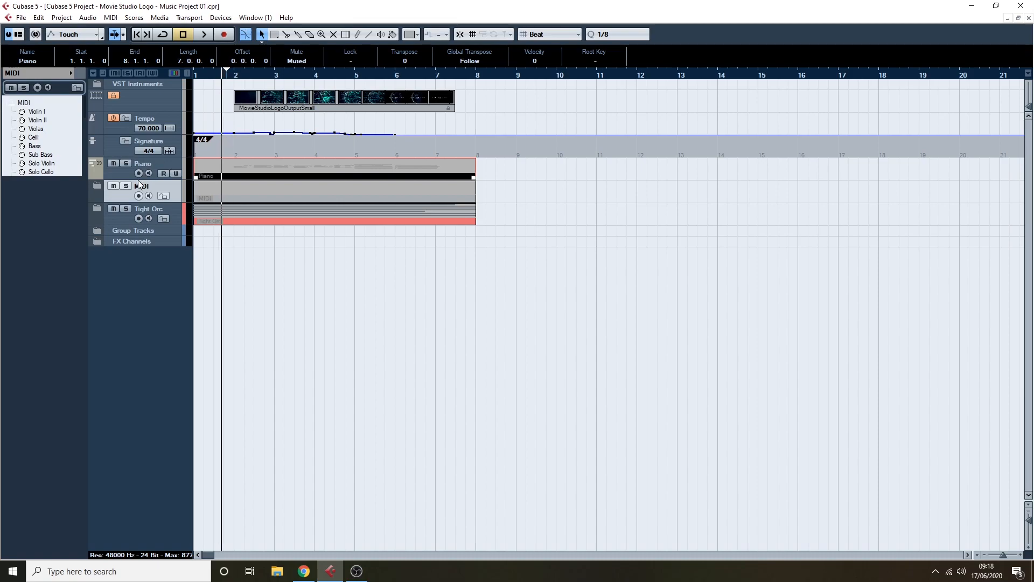
pyautogui.click(334, 34)
pyautogui.click(311, 188)
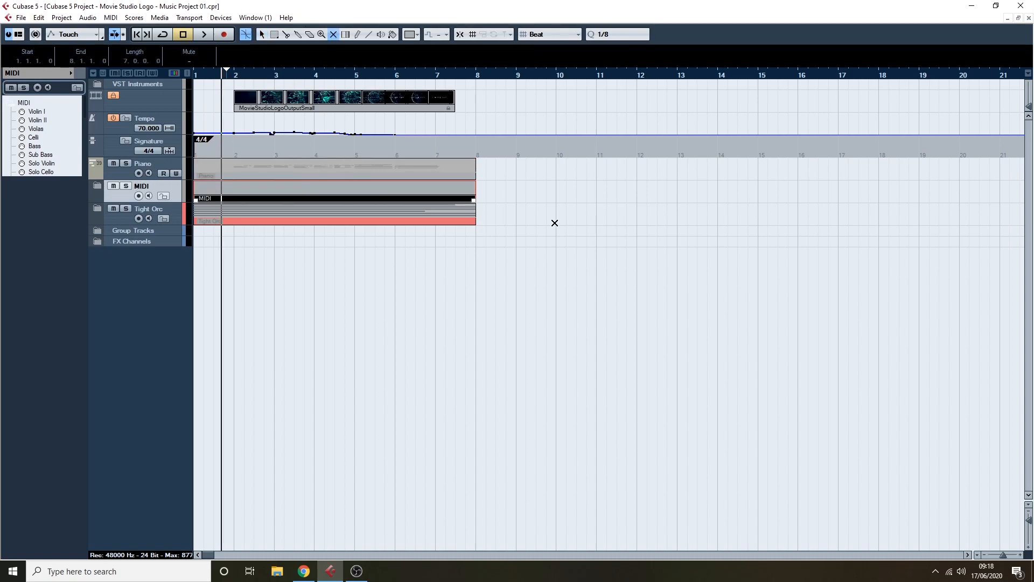
pyautogui.press('1')
# Step: Play the orchestral cue against the picture in the video player, return the cursor to just before bar 2 and move the player out of view
pyautogui.press('F8')
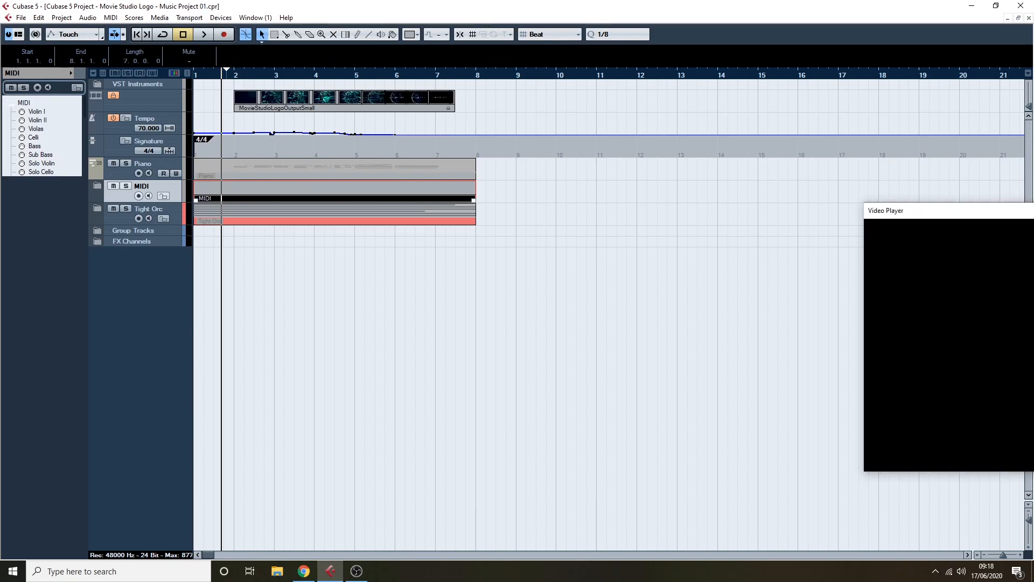
pyautogui.press('space')
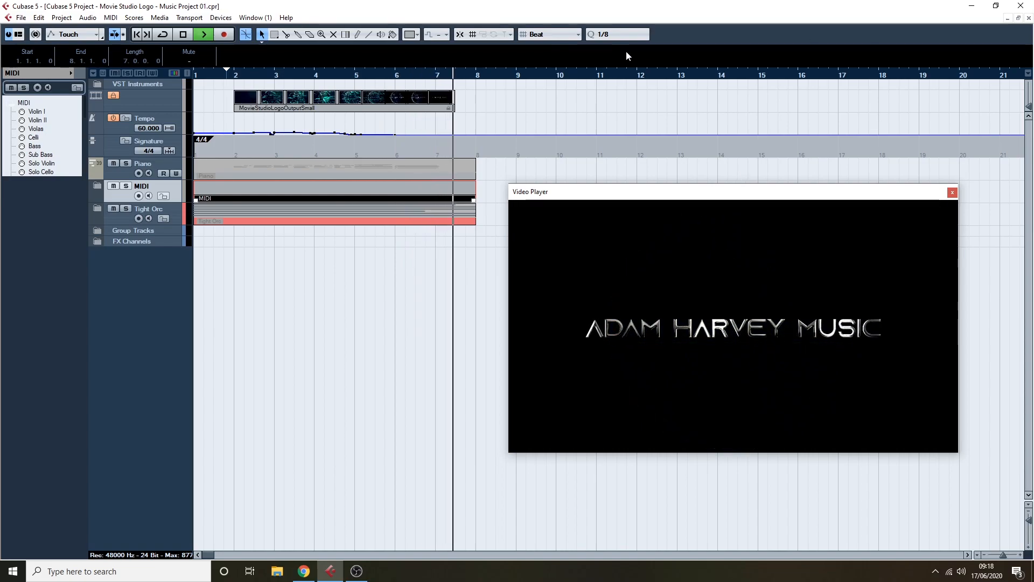
pyautogui.press('space')
pyautogui.moveTo(440, 76); pyautogui.dragTo(379, 94)
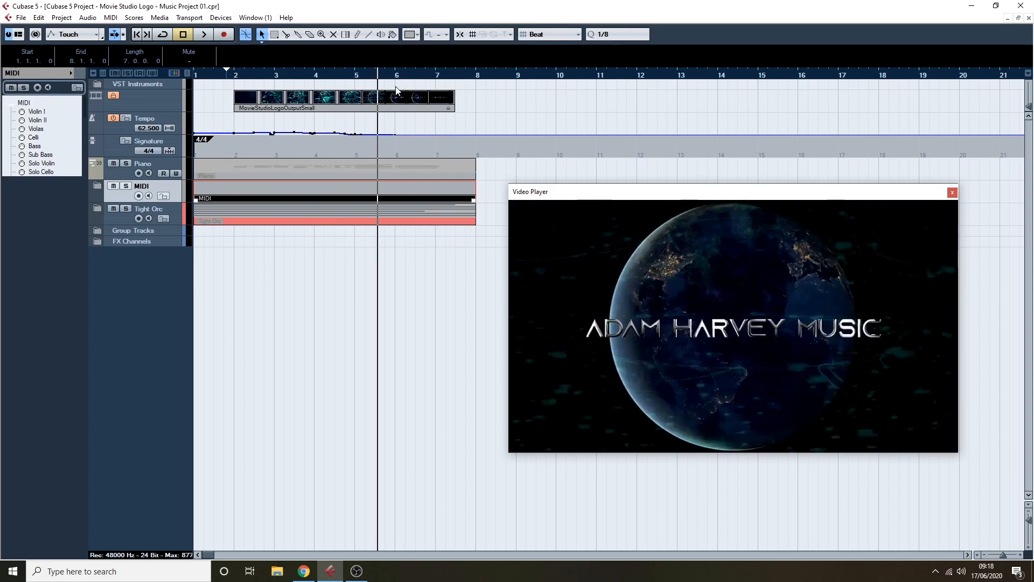
pyautogui.click(230, 79)
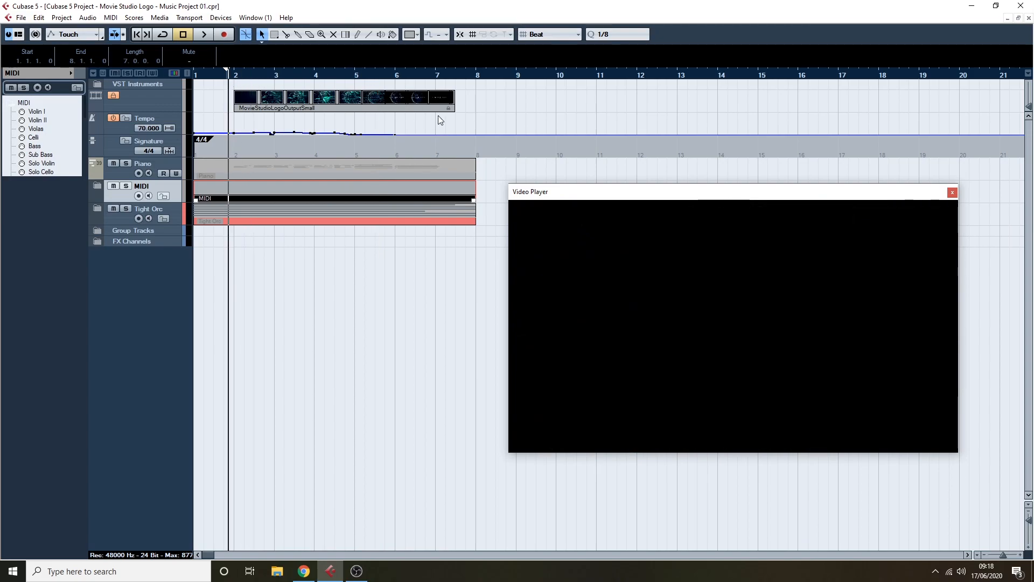
pyautogui.moveTo(696, 195); pyautogui.dragTo(1033, 151)
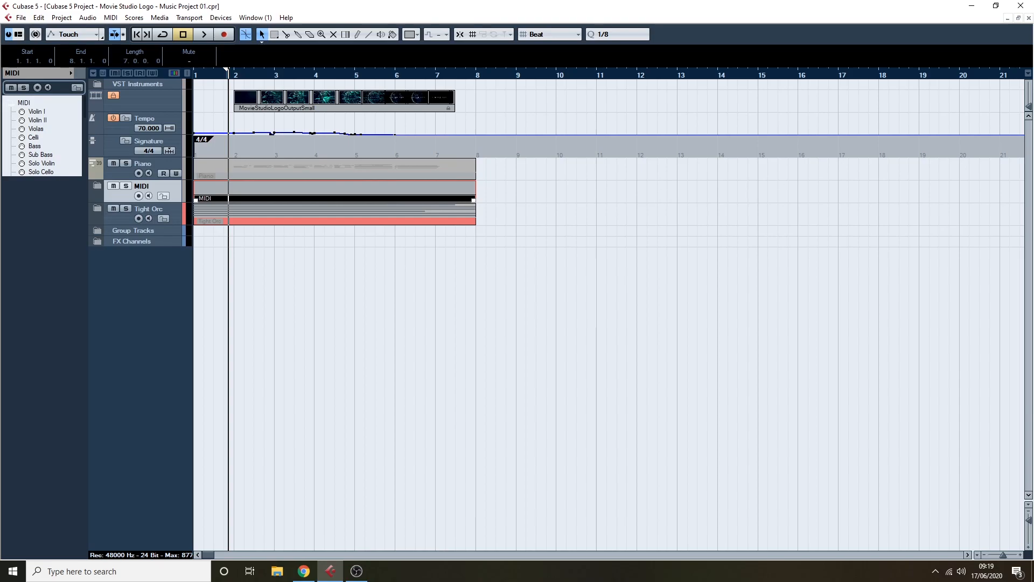
# Step: Inspect the Sine oscillator's envelope settings in the Hexeract synth window, and close it
pyautogui.moveTo(1033, 51); pyautogui.dragTo(546, 42)
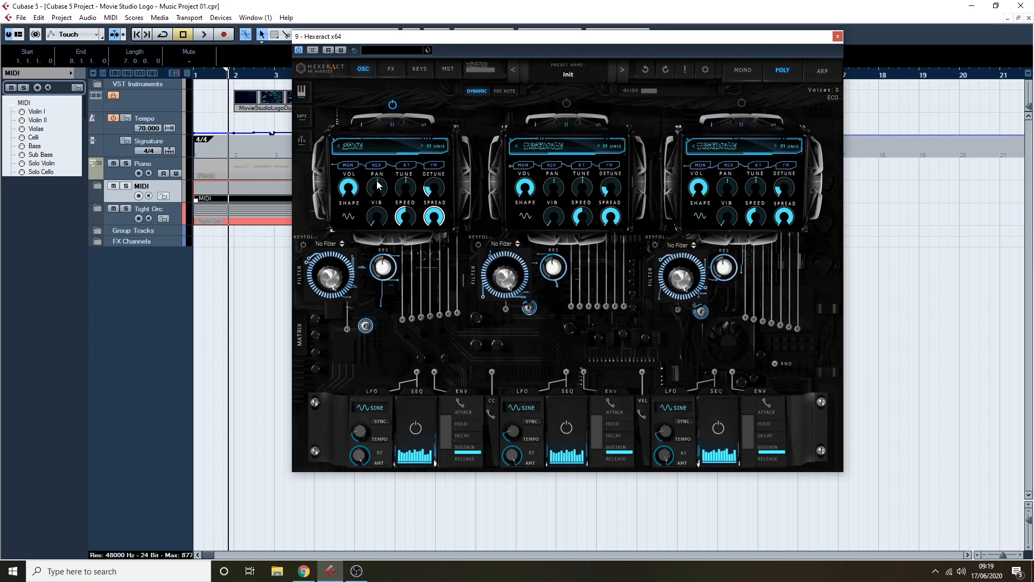
pyautogui.click(394, 125)
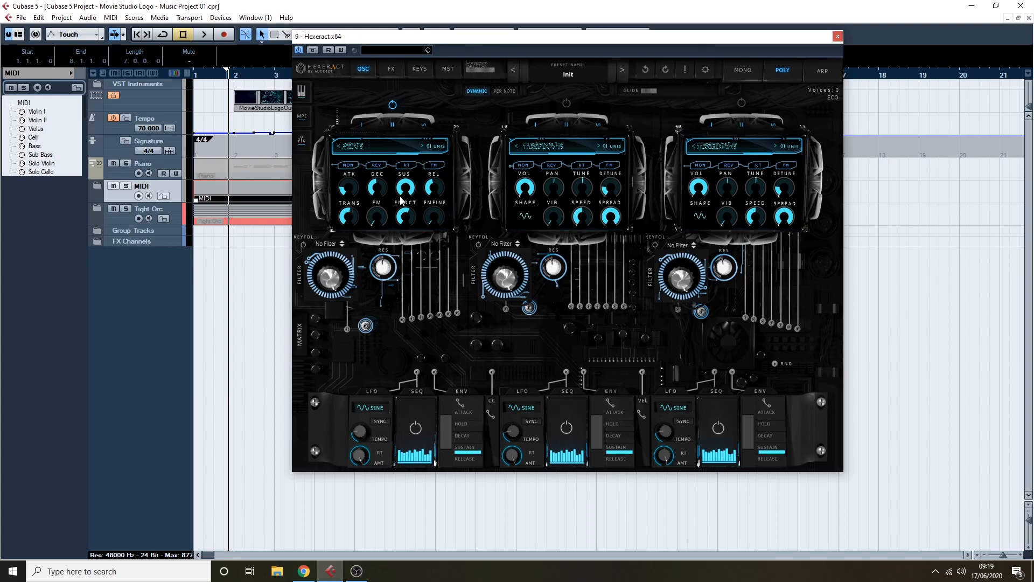
pyautogui.click(837, 36)
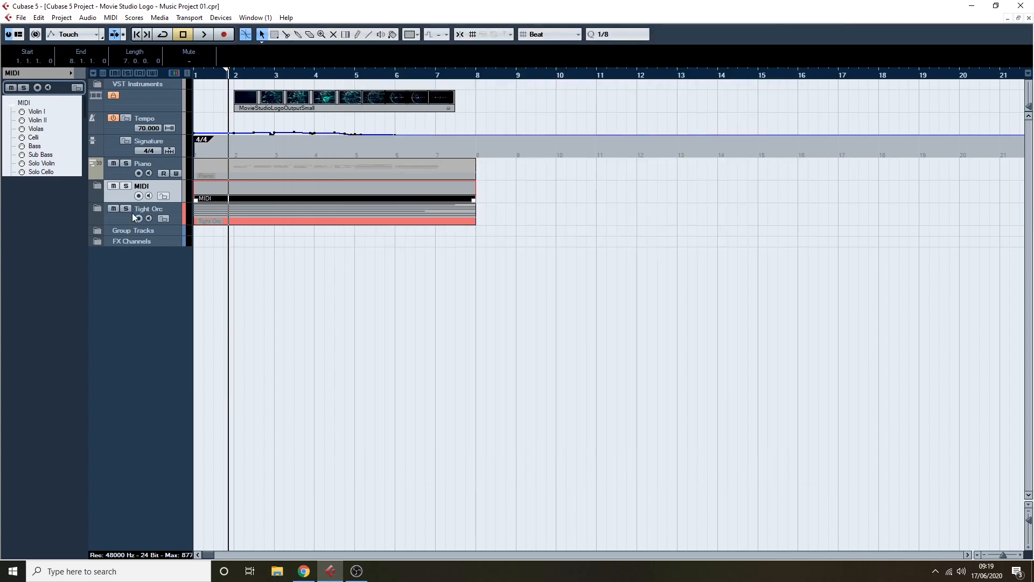
# Step: Expand the MIDI folder track and listen to the Sub Bass track soloed
pyautogui.click(97, 186)
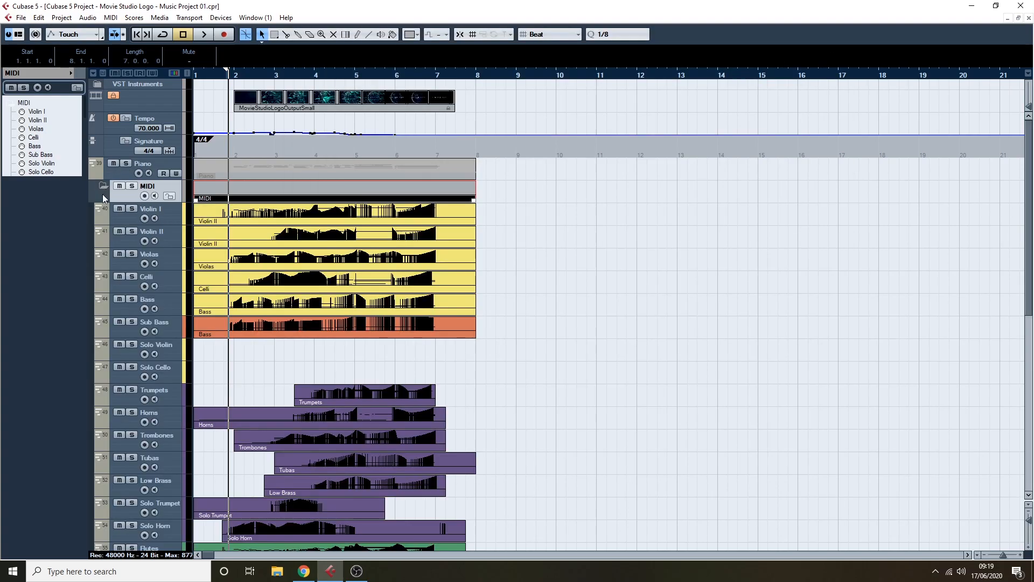
pyautogui.click(132, 322)
pyautogui.press('space')
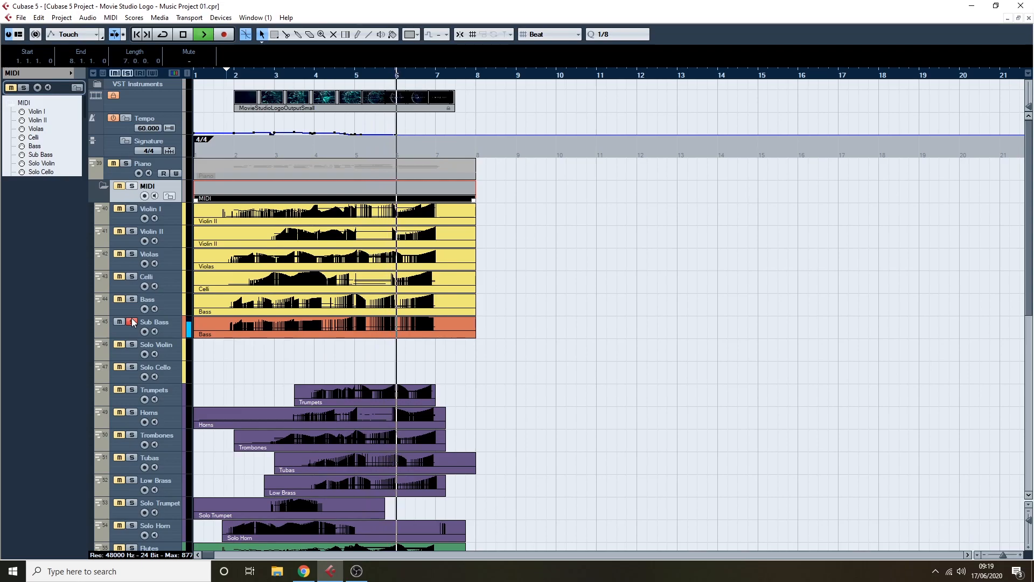
pyautogui.press('space')
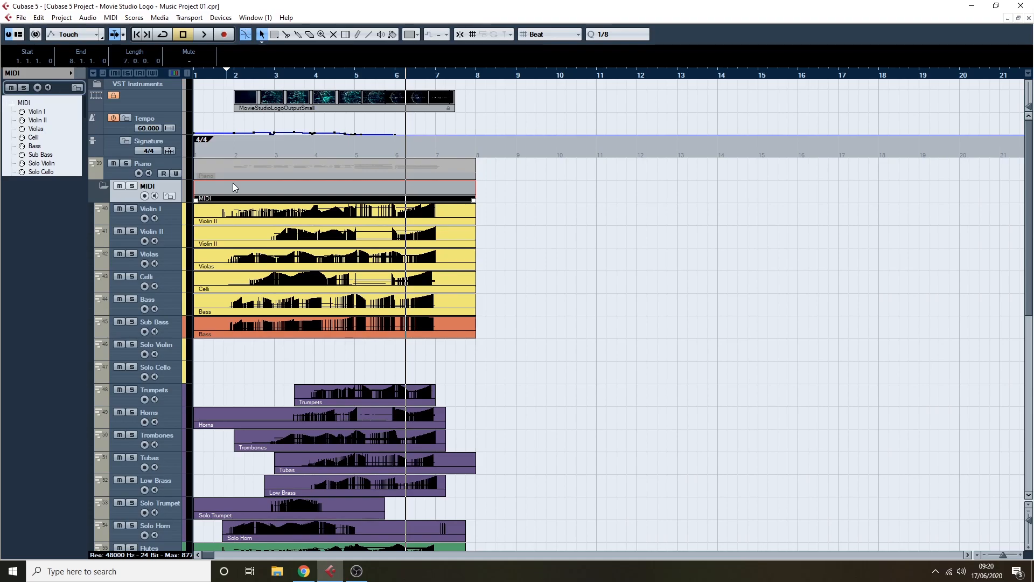
# Step: Play the full arrangement from just before bar 2, toggling the Sub Bass mute to compare the mix with and without it
pyautogui.click(222, 75)
pyautogui.press('space')
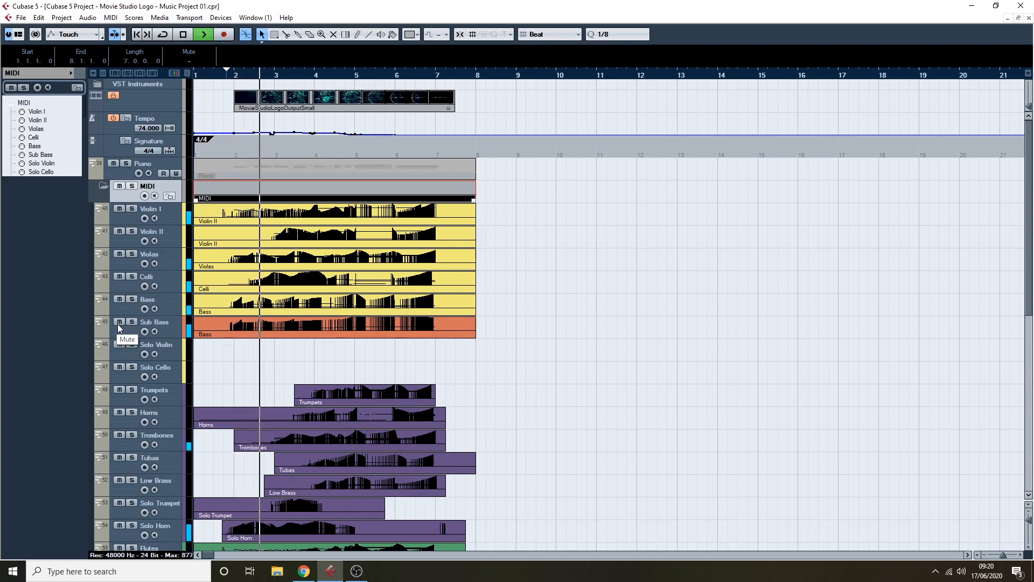
pyautogui.click(118, 322)
pyautogui.click(118, 323)
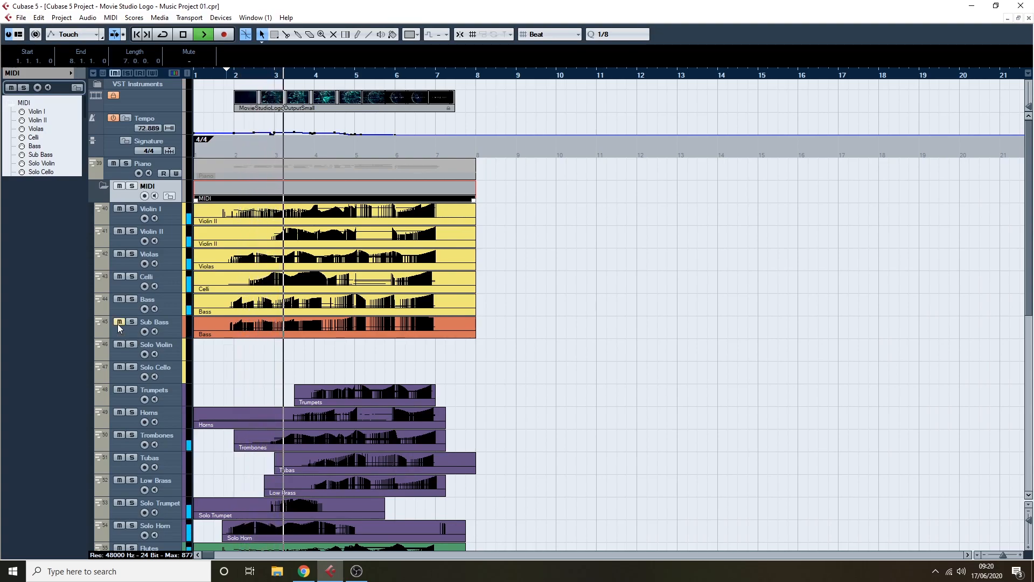
pyautogui.click(118, 322)
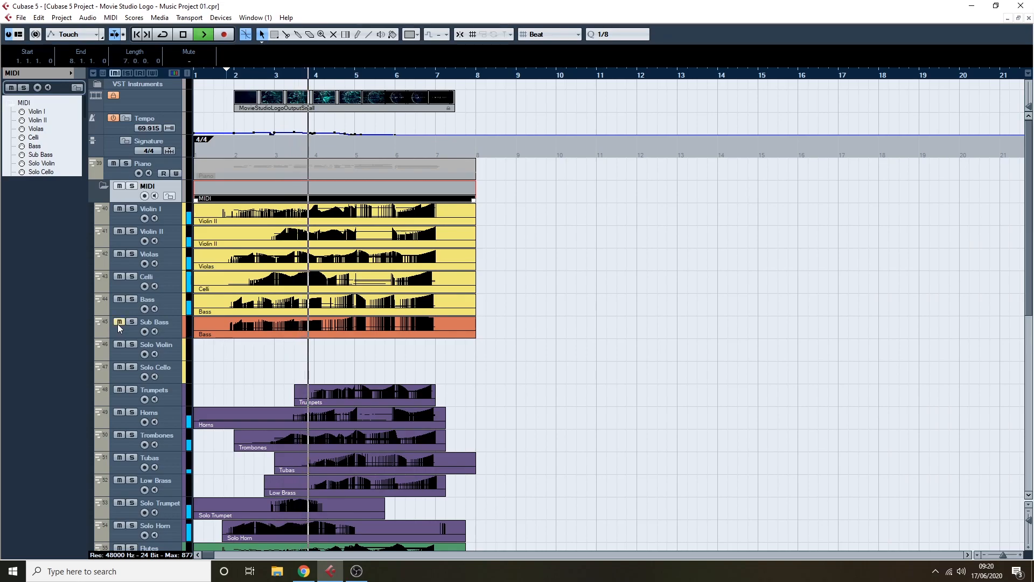
pyautogui.click(118, 322)
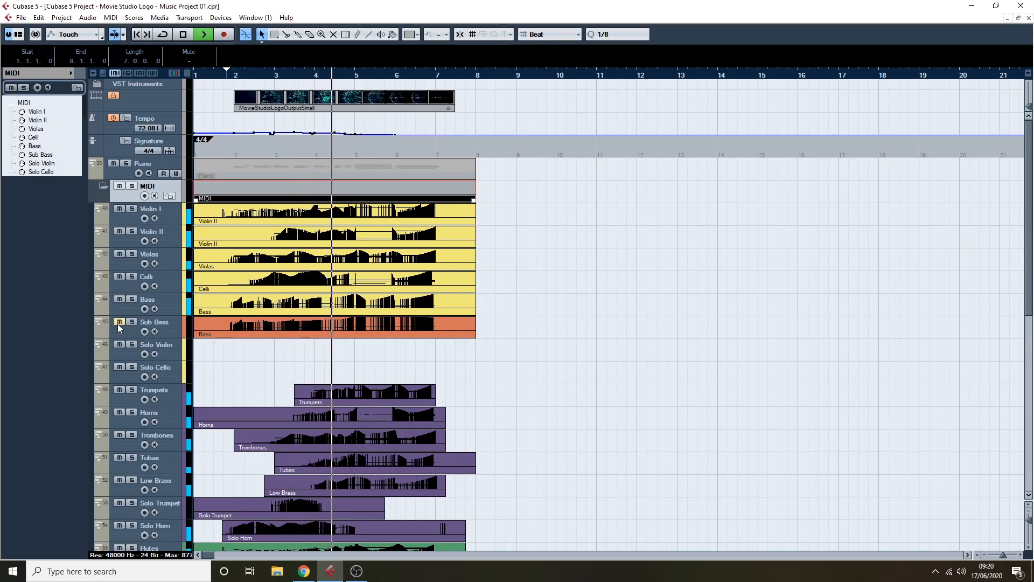
pyautogui.click(117, 322)
pyautogui.click(118, 322)
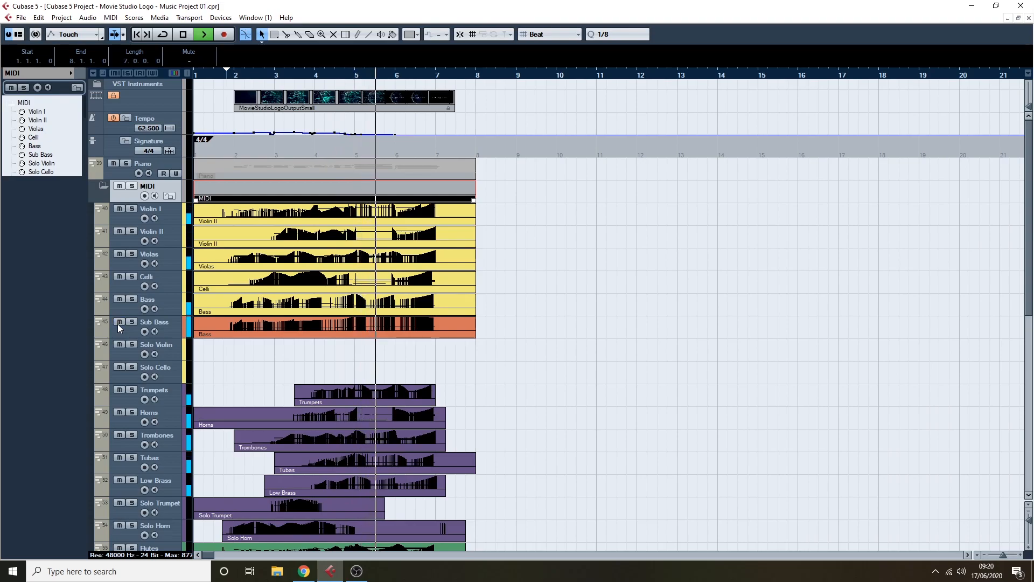
pyautogui.press('space')
pyautogui.click(224, 74)
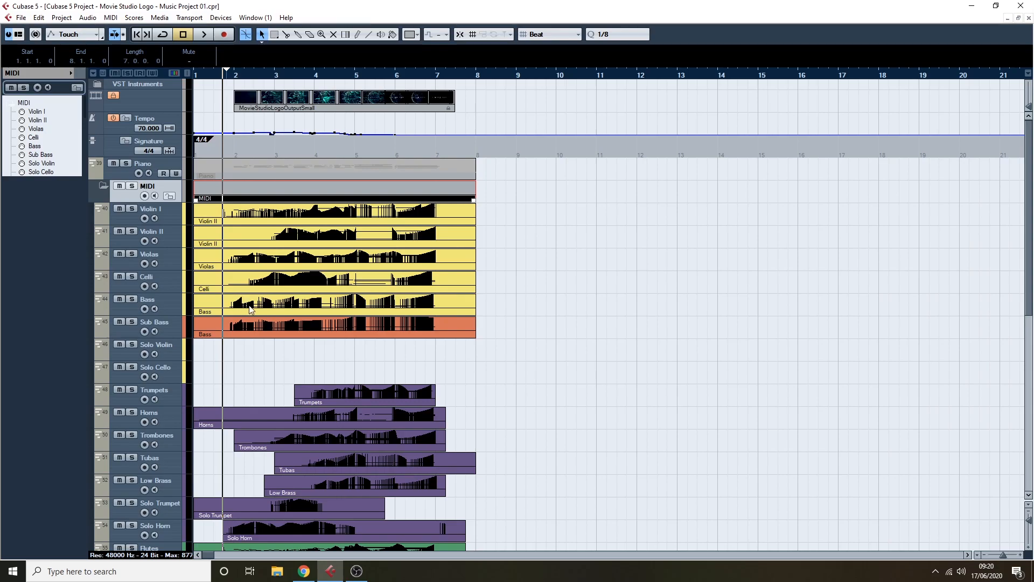
# Step: Review all the orchestral tracks in the MIDI folder, from the strings down to the choir parts
pyautogui.scroll(-5, 241, 277)
pyautogui.scroll(-5, 245, 274)
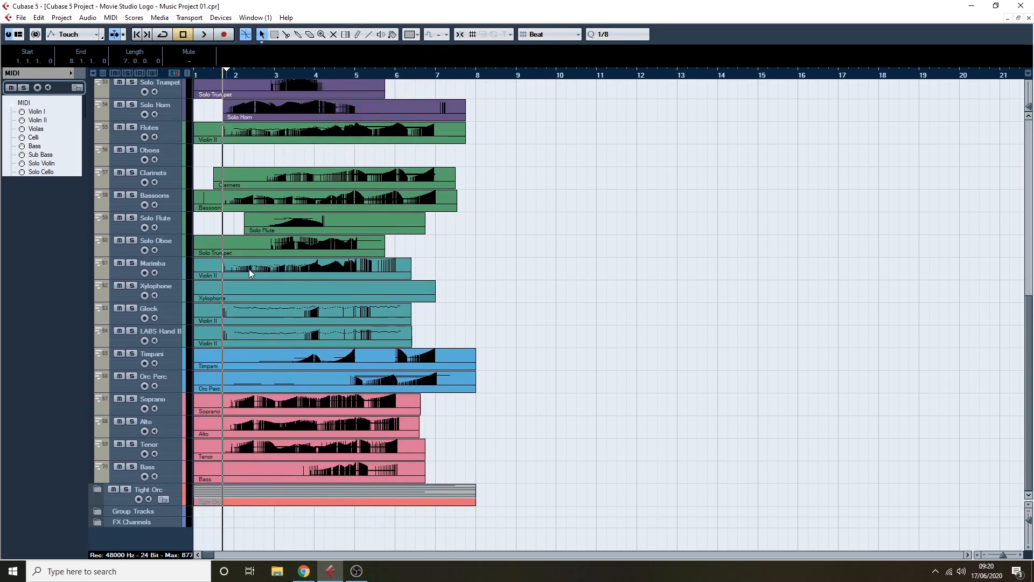
pyautogui.scroll(10, 249, 269)
pyautogui.scroll(-8, 288, 291)
pyautogui.scroll(5, 286, 286)
pyautogui.scroll(3, 274, 262)
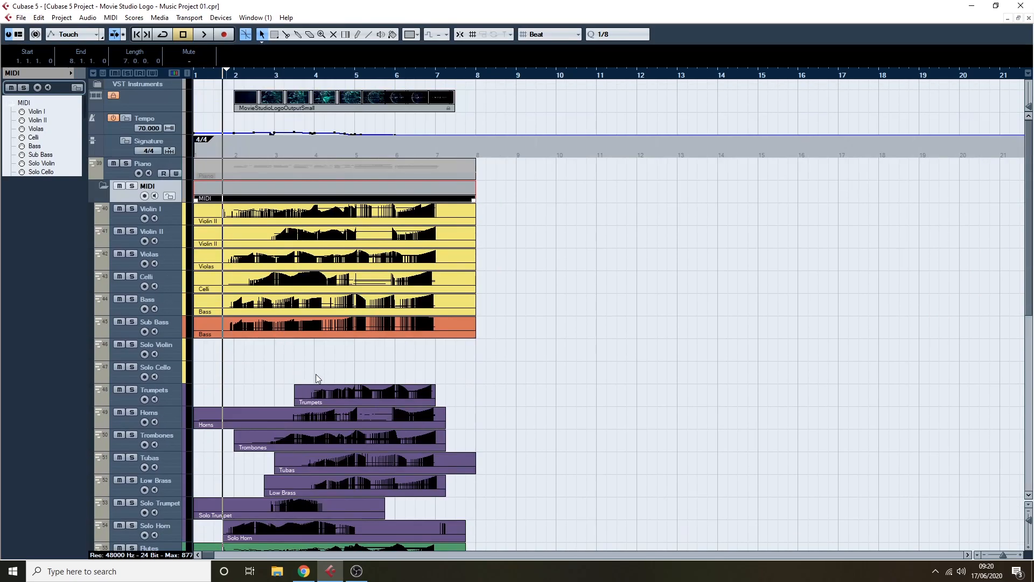
pyautogui.scroll(-2, 273, 380)
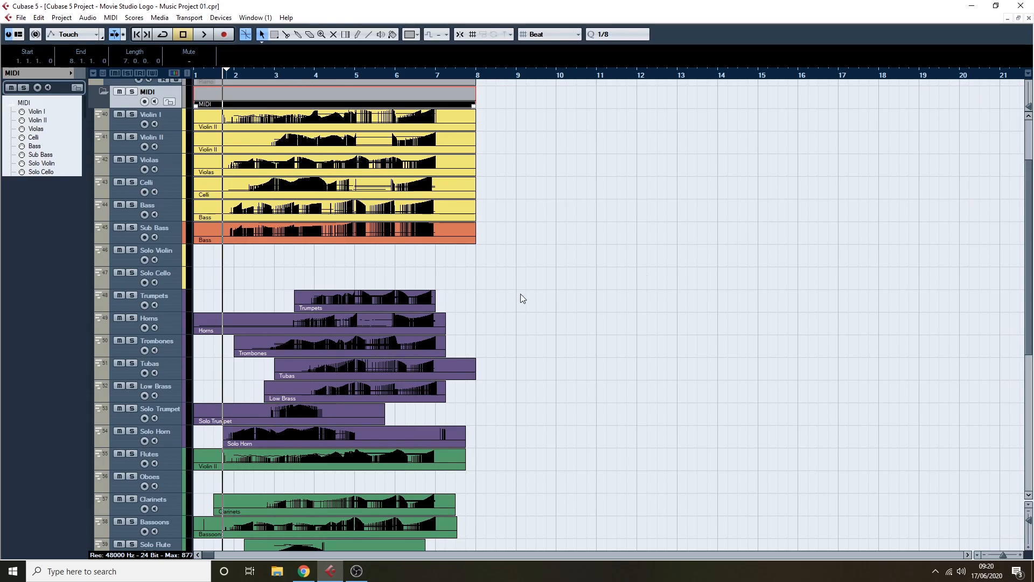
pyautogui.scroll(2, 495, 181)
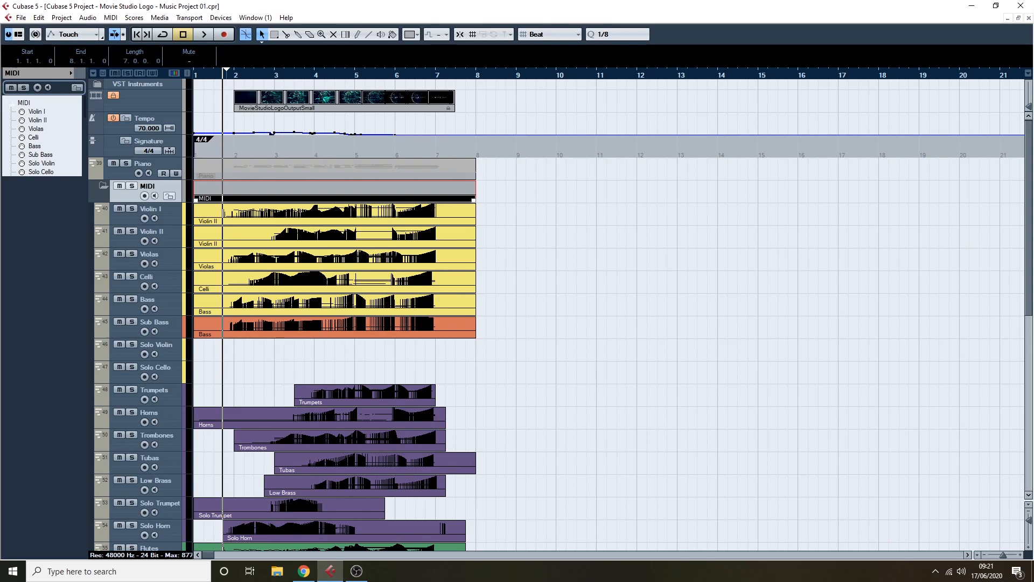
# Step: Open the mixer and examine the instrument, group, master and reverb channels with their insert effects
pyautogui.press('F3')
pyautogui.moveTo(758, 46); pyautogui.dragTo(493, 67)
pyautogui.moveTo(636, 460); pyautogui.dragTo(335, 460)
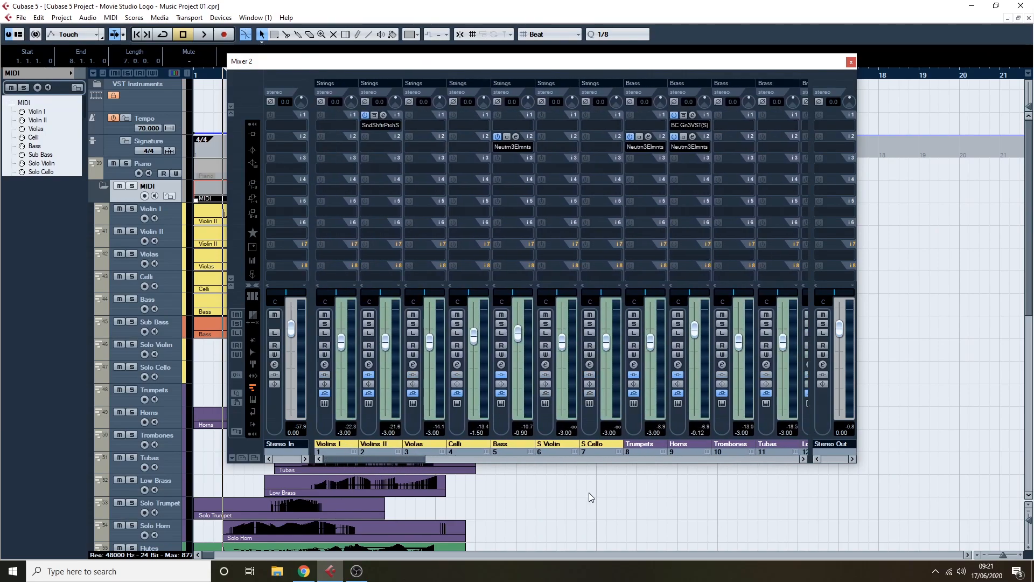
pyautogui.moveTo(431, 457); pyautogui.dragTo(737, 461)
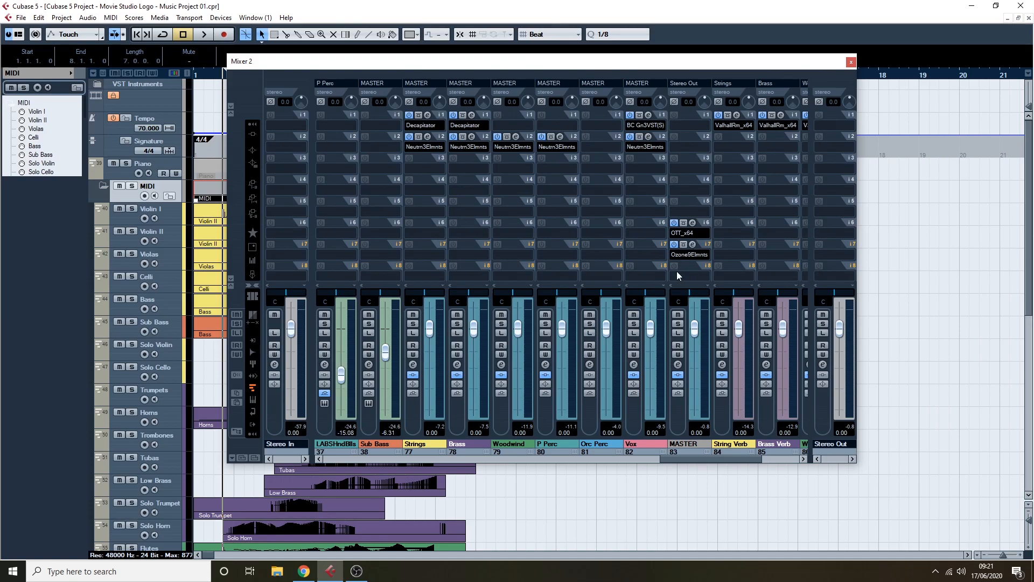
pyautogui.moveTo(709, 460); pyautogui.dragTo(763, 460)
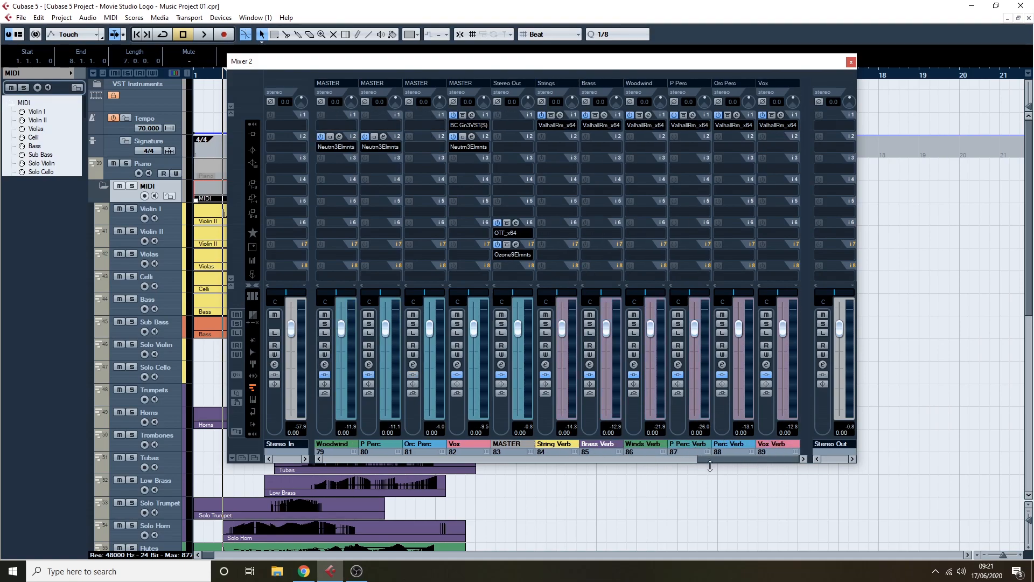
pyautogui.moveTo(708, 461); pyautogui.dragTo(648, 460)
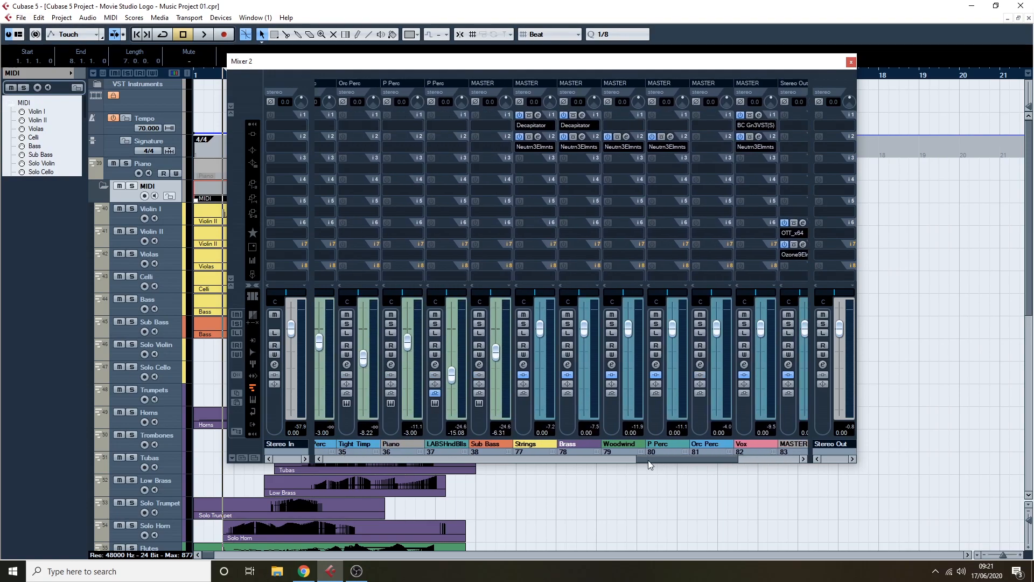
pyautogui.moveTo(718, 459); pyautogui.dragTo(759, 457)
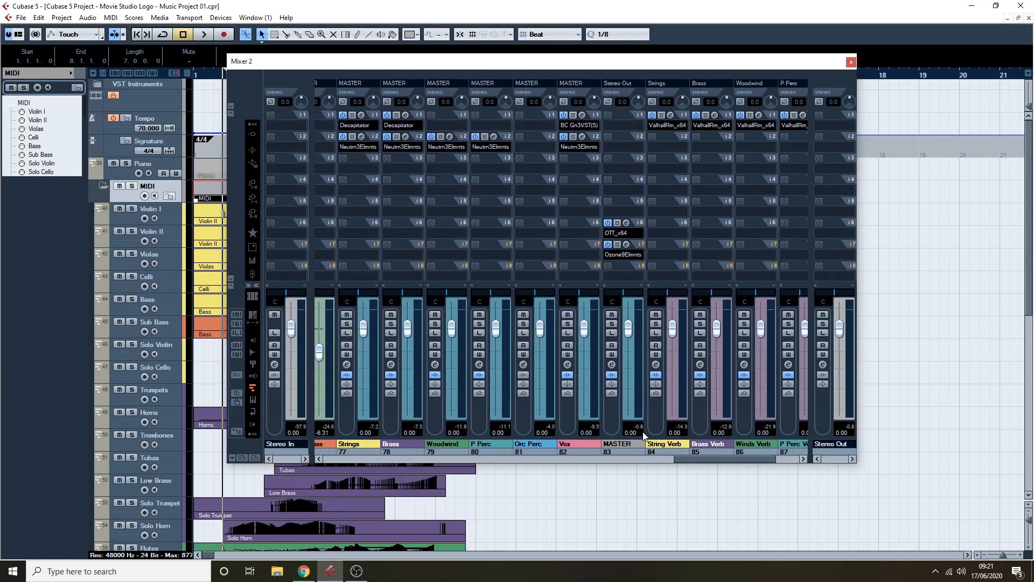
pyautogui.moveTo(700, 460); pyautogui.dragTo(670, 445)
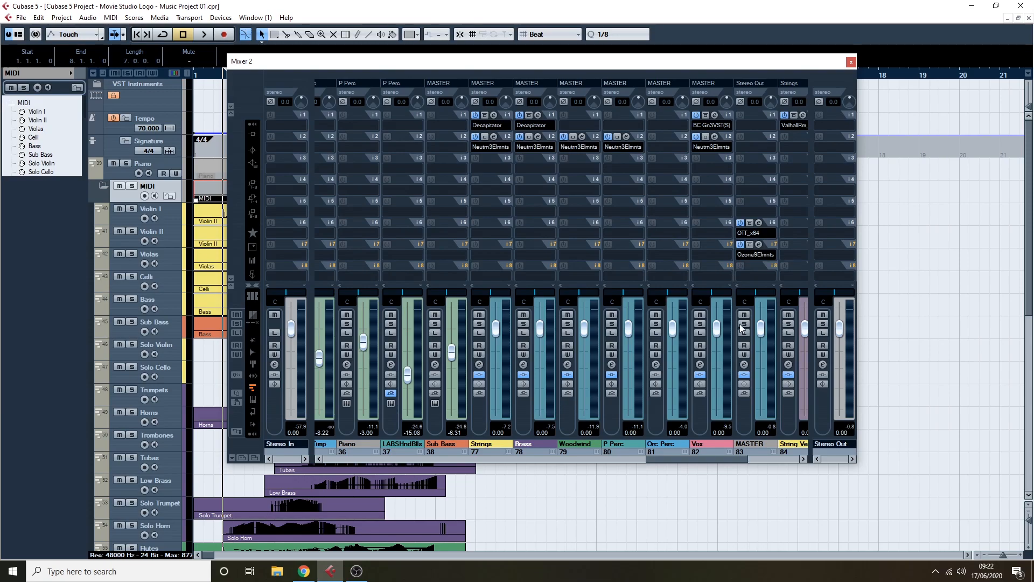
# Step: Check the gain setting of the BC Gain 3 insert on the Vox group channel, and close the plug-in
pyautogui.moveTo(692, 461)
pyautogui.mouseDown()
pyautogui.moveTo(638, 457)
pyautogui.moveTo(706, 455)
pyautogui.mouseUp()
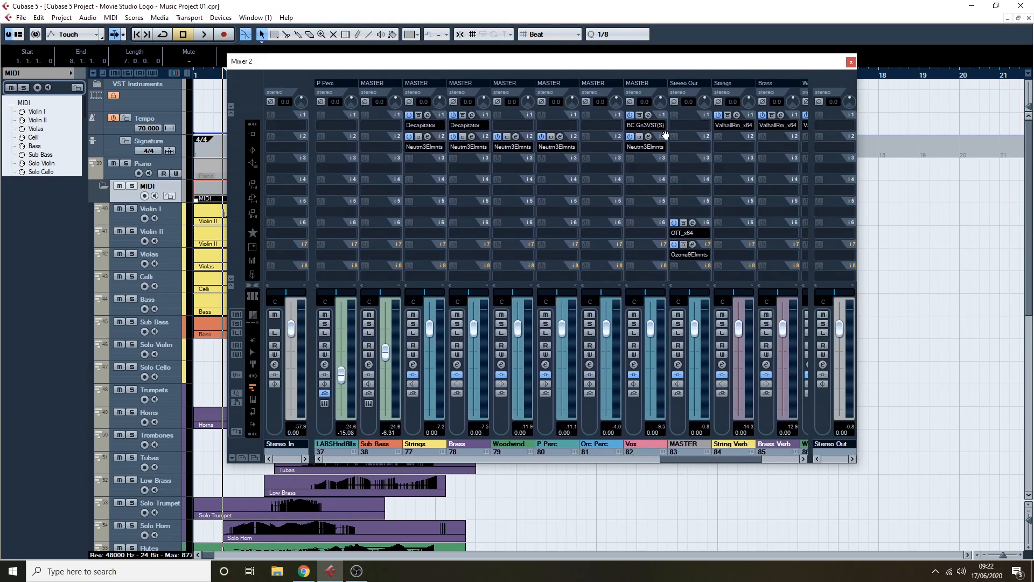
pyautogui.click(647, 115)
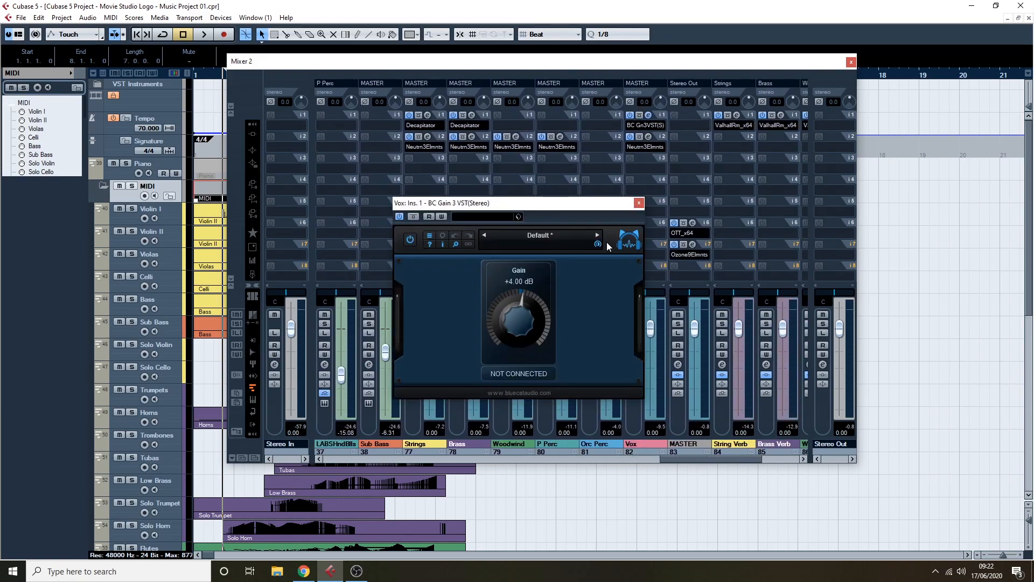
pyautogui.click(637, 202)
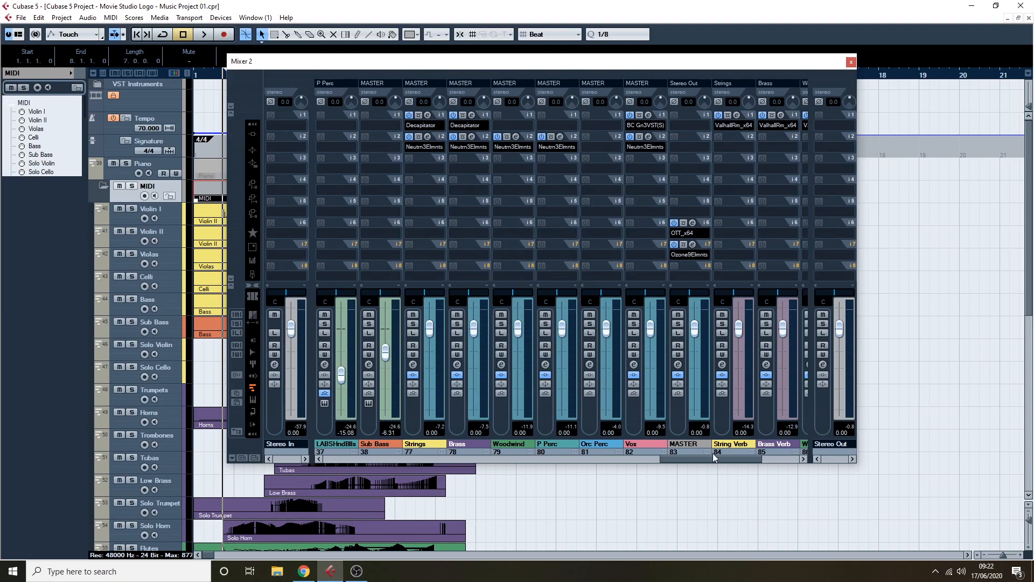
# Step: Check the ValhallaRoom reverb settings on the String Verb channel, and close the plug-in
pyautogui.moveTo(718, 460); pyautogui.dragTo(740, 461)
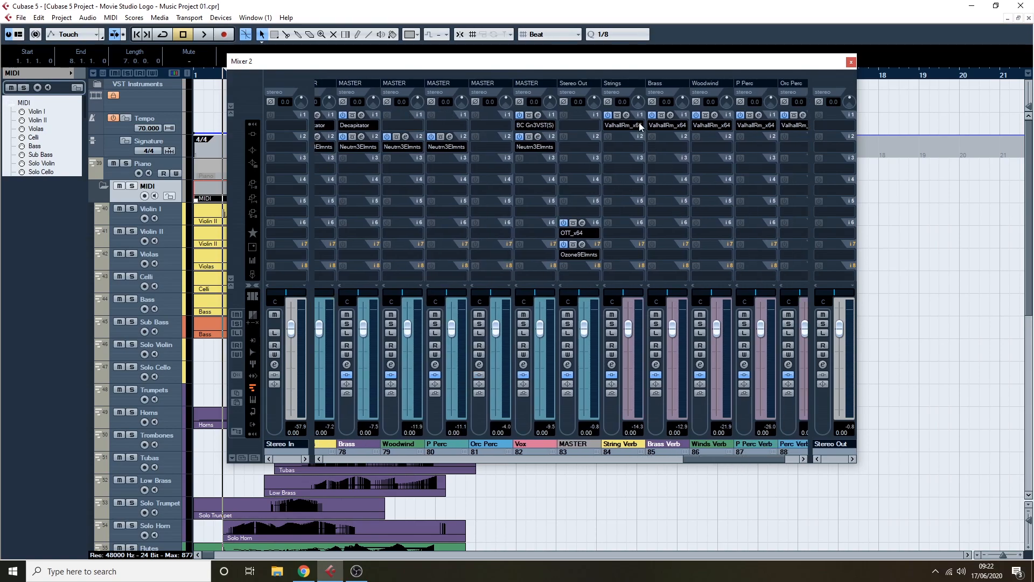
pyautogui.click(630, 115)
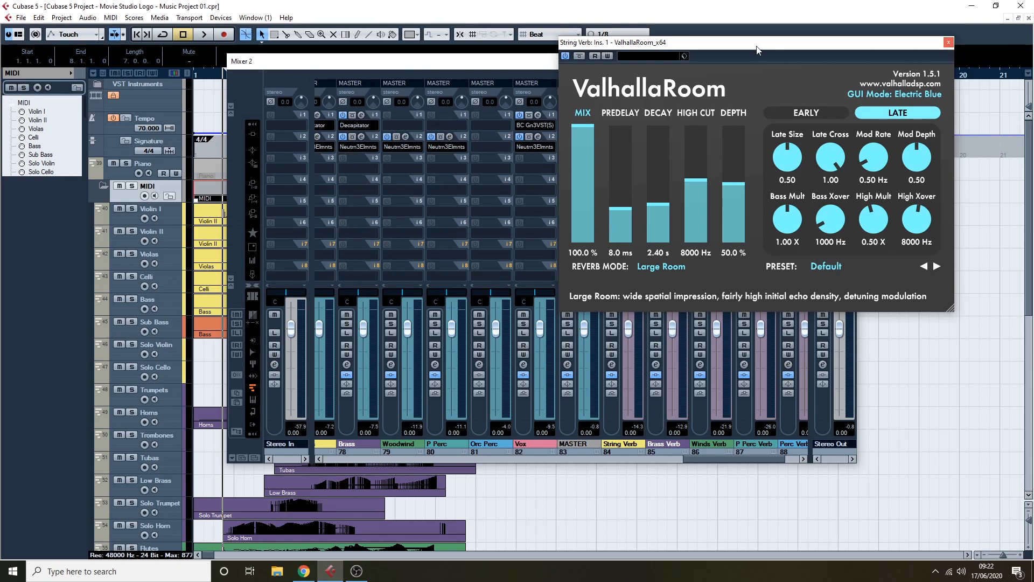
pyautogui.click(948, 42)
# Step: Examine the Decapitator saturation insert on the Strings group channel, and close its window
pyautogui.moveTo(700, 460); pyautogui.dragTo(663, 461)
pyautogui.click(494, 115)
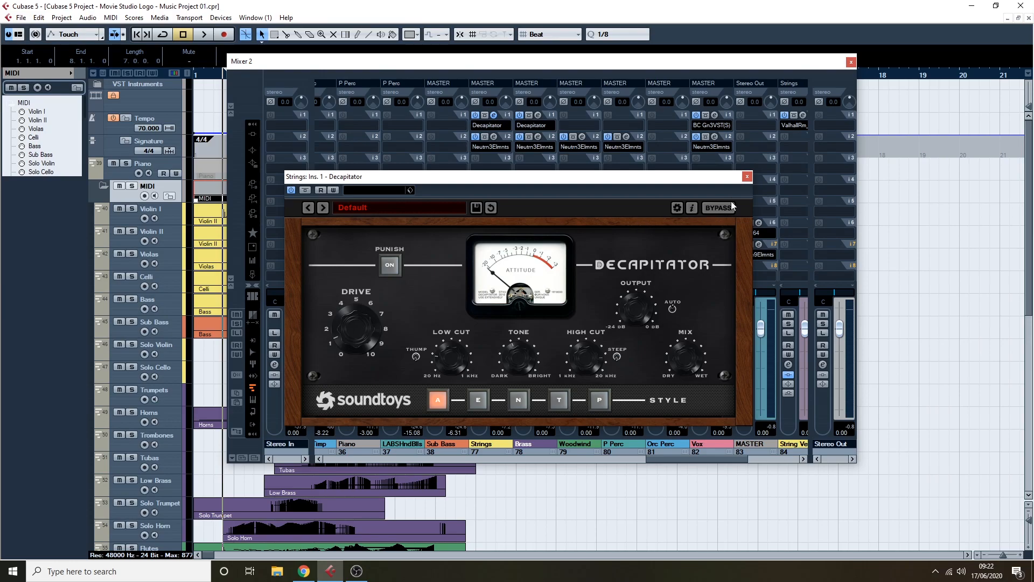
pyautogui.click(747, 177)
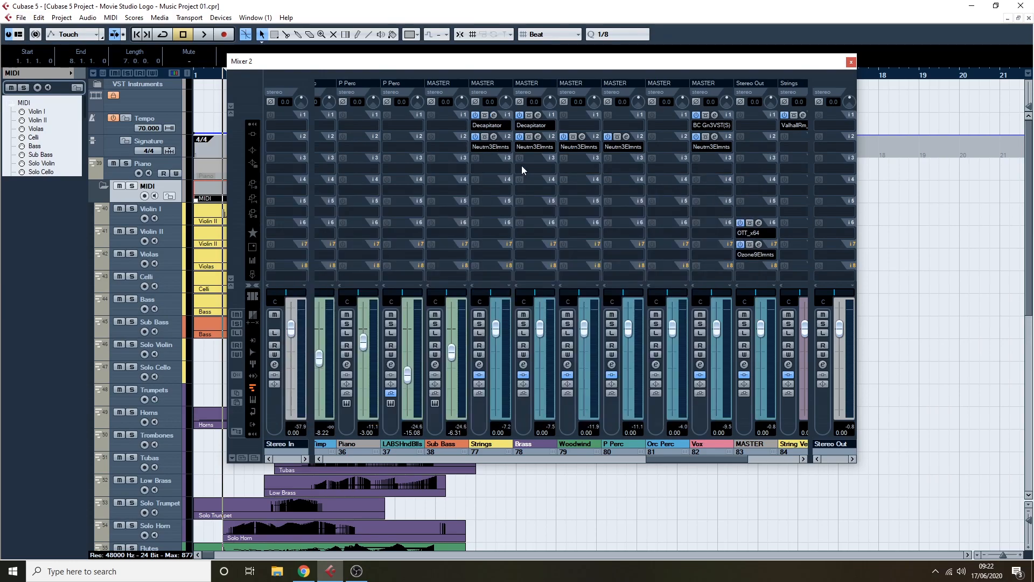
pyautogui.click(502, 124)
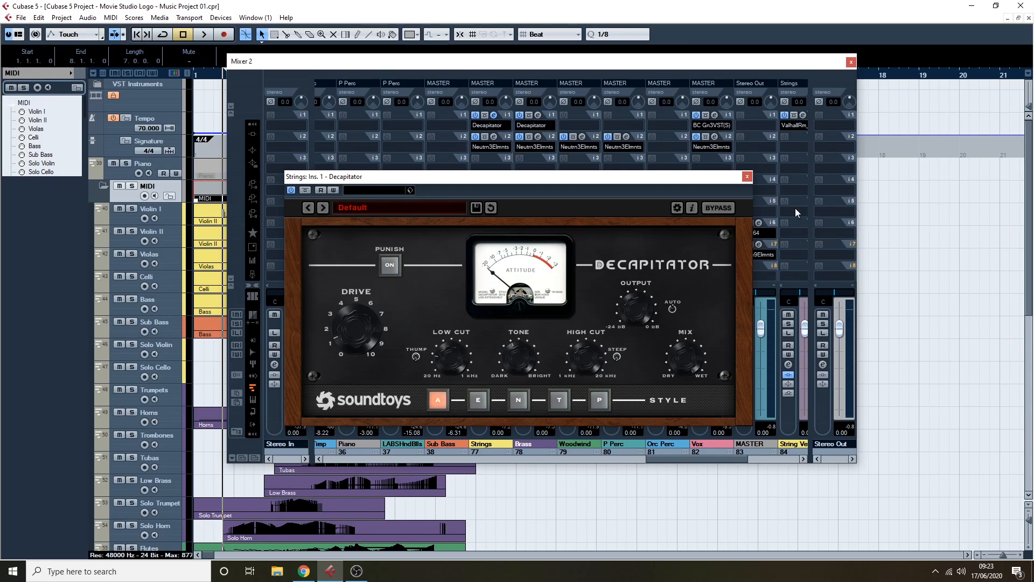
pyautogui.click(747, 177)
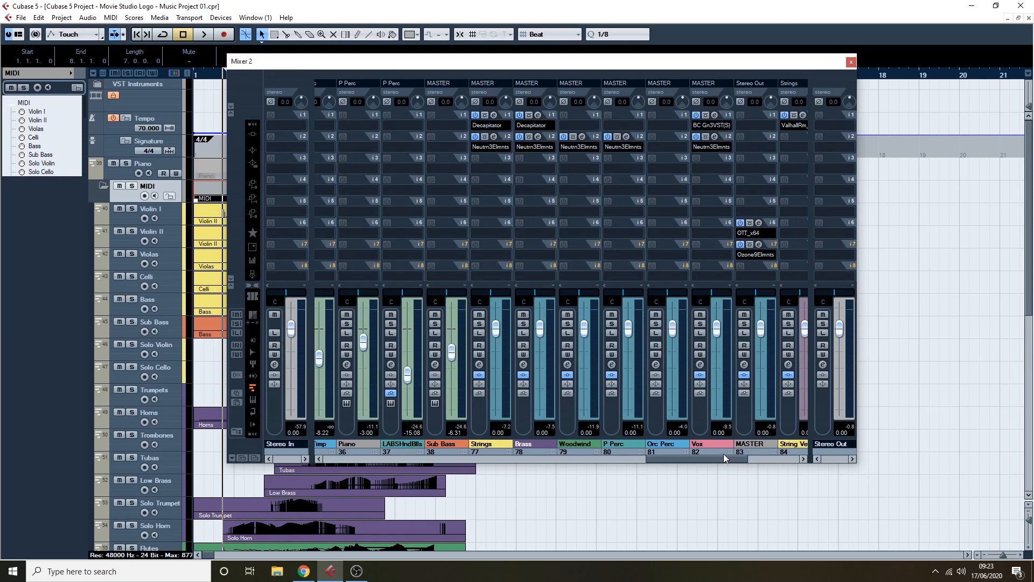
# Step: Open the Neutron 3 Elements insert on the Bass channel for inspection, and close the mixer behind it
pyautogui.moveTo(745, 456); pyautogui.dragTo(410, 454)
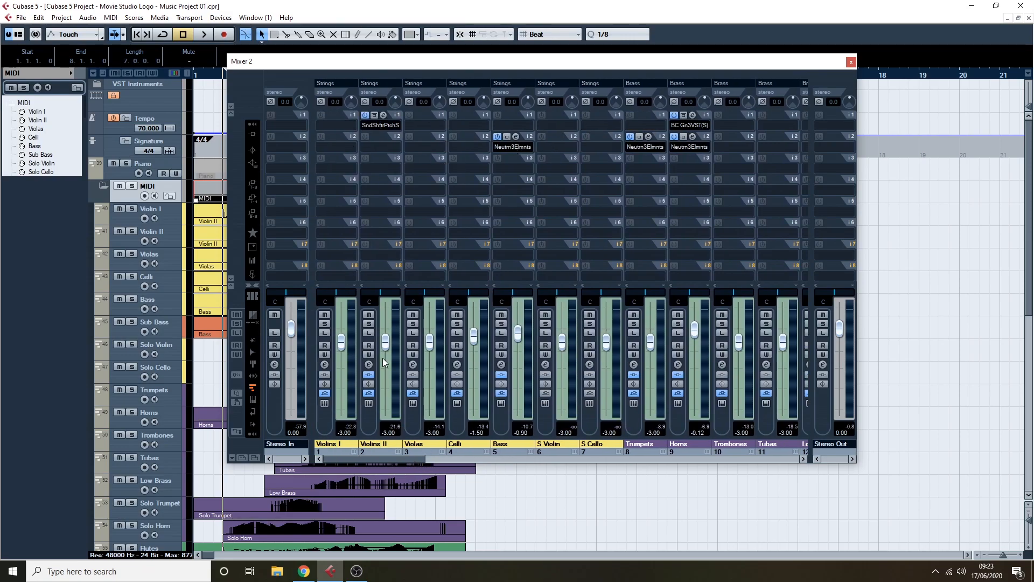
pyautogui.moveTo(383, 459); pyautogui.dragTo(342, 477)
pyautogui.click(515, 135)
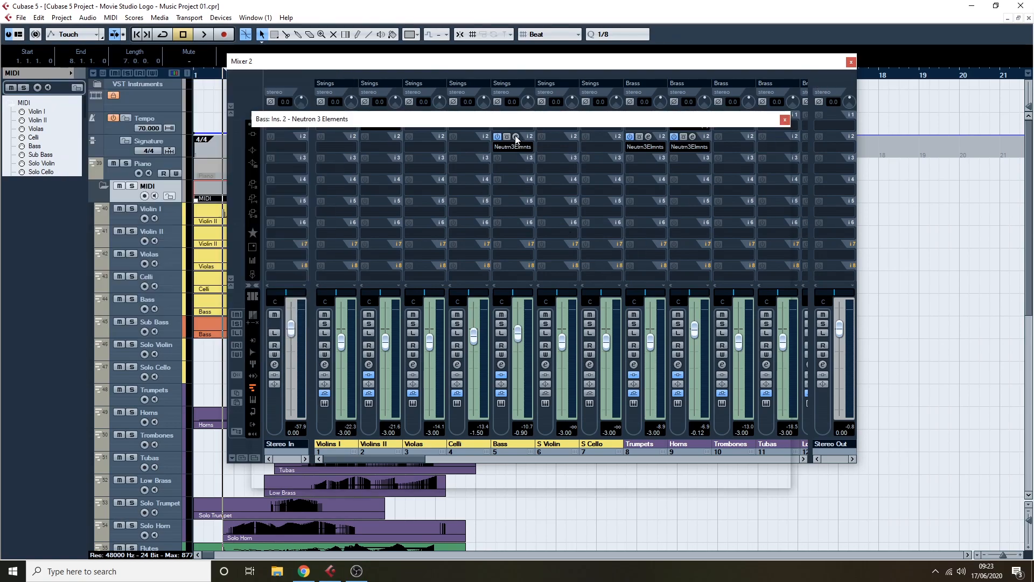
pyautogui.moveTo(512, 131); pyautogui.dragTo(614, 128)
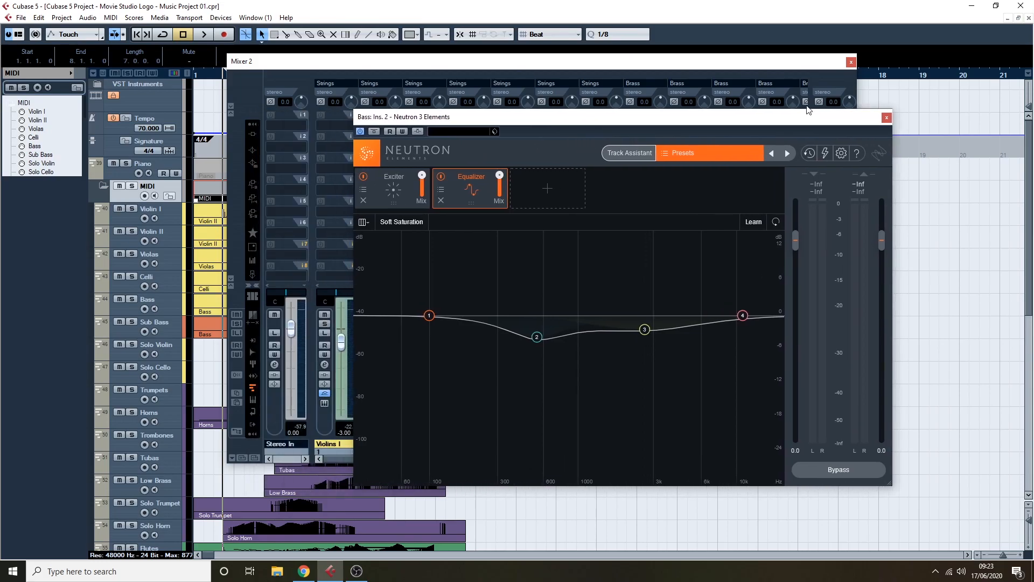
pyautogui.click(850, 62)
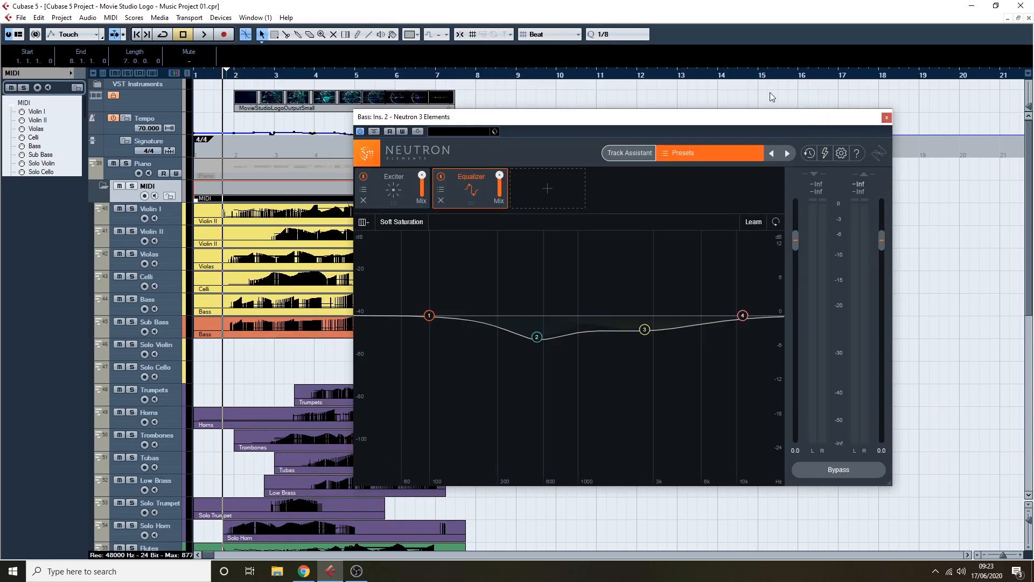
# Step: Play the Bass track soloed, repeatedly bypassing its Neutron 3 Elements insert to compare the processed and unprocessed sound
pyautogui.click(132, 298)
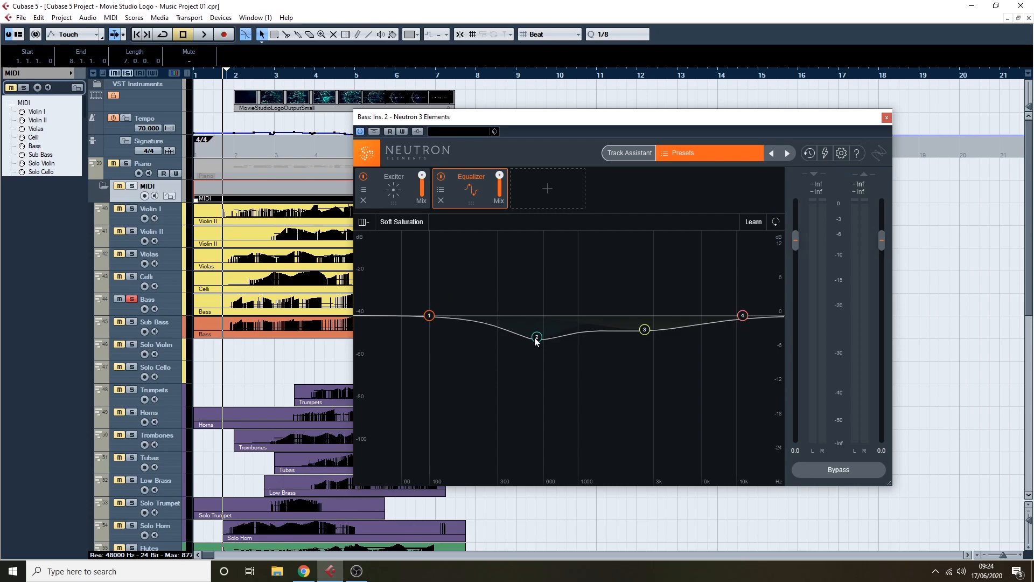
pyautogui.press('space')
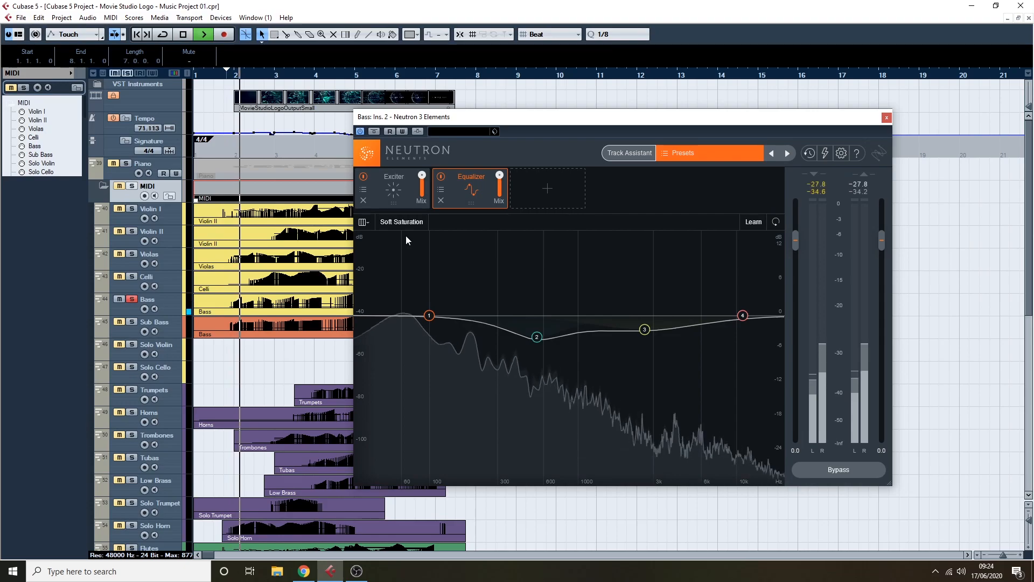
pyautogui.click(375, 132)
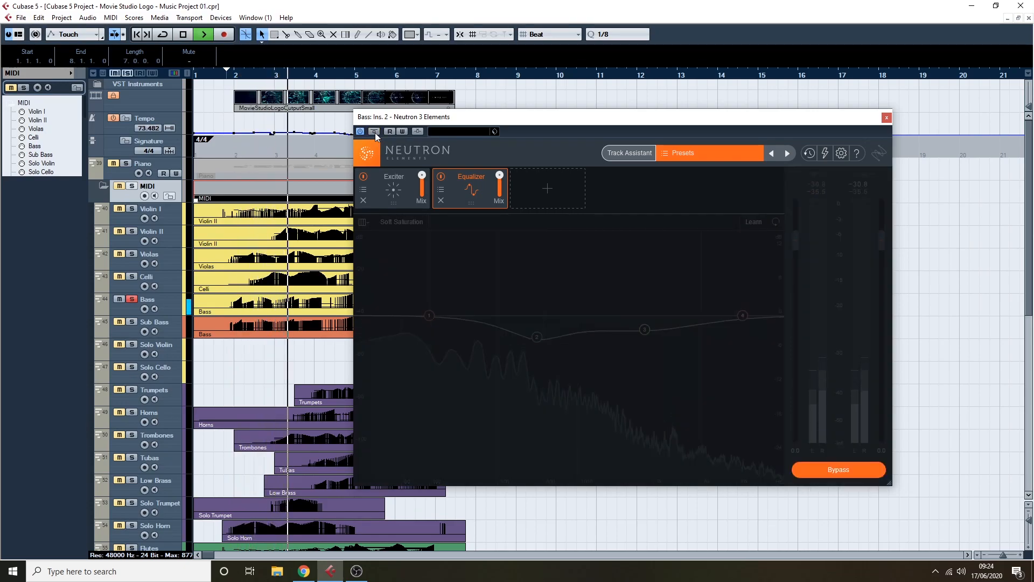
pyautogui.click(375, 133)
pyautogui.click(375, 132)
pyautogui.click(374, 132)
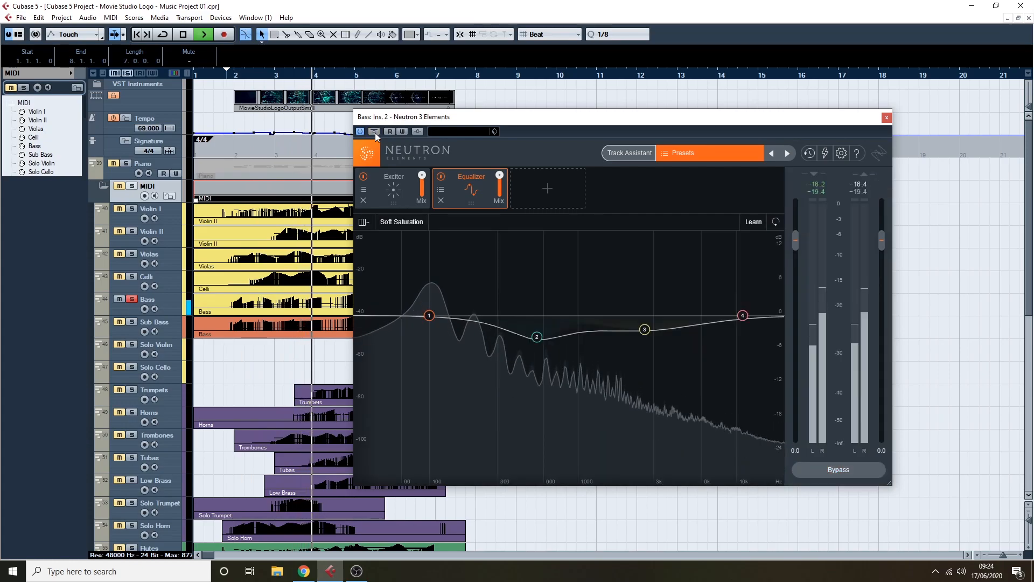
pyautogui.click(375, 132)
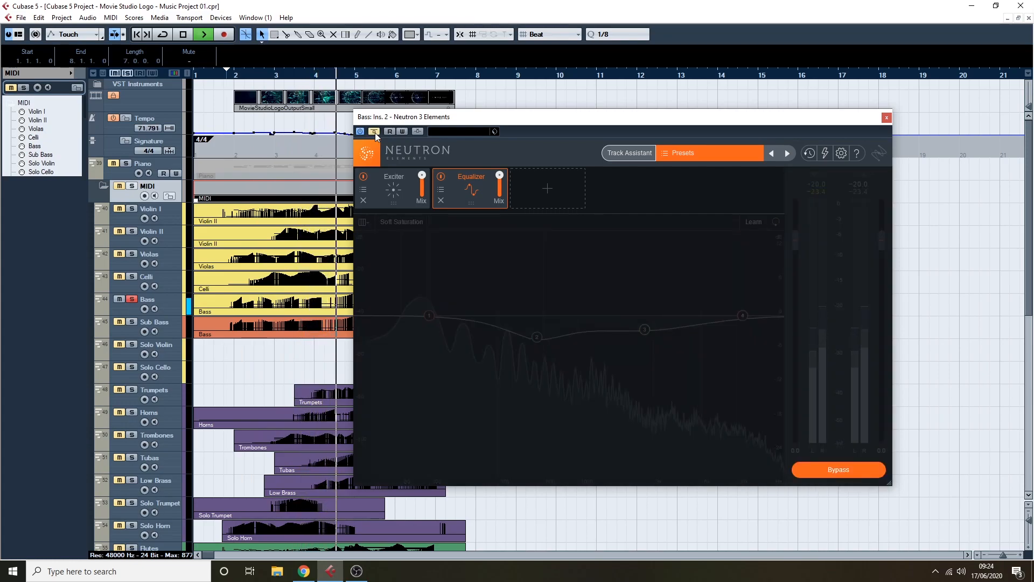
pyautogui.click(374, 132)
pyautogui.click(374, 132)
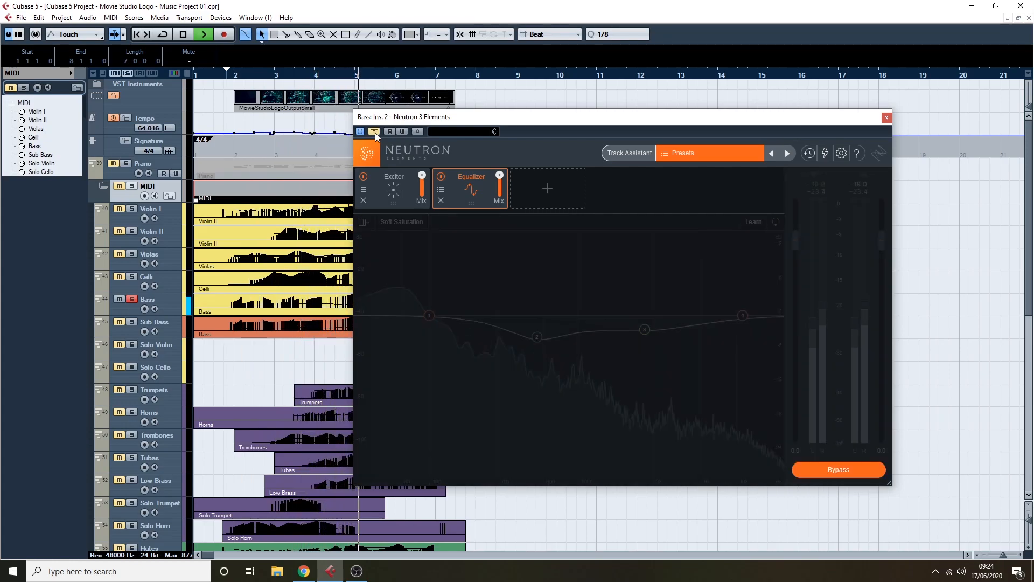
pyautogui.click(374, 133)
pyautogui.click(375, 132)
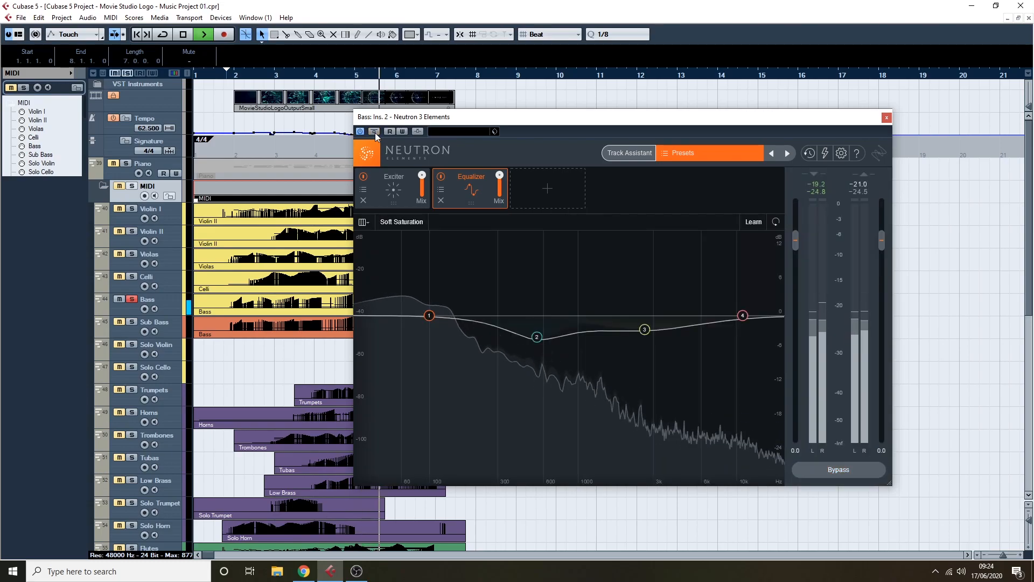
# Step: Close the Bass plug-in, and stop playback with the Bass track's solo switched off
pyautogui.click(885, 118)
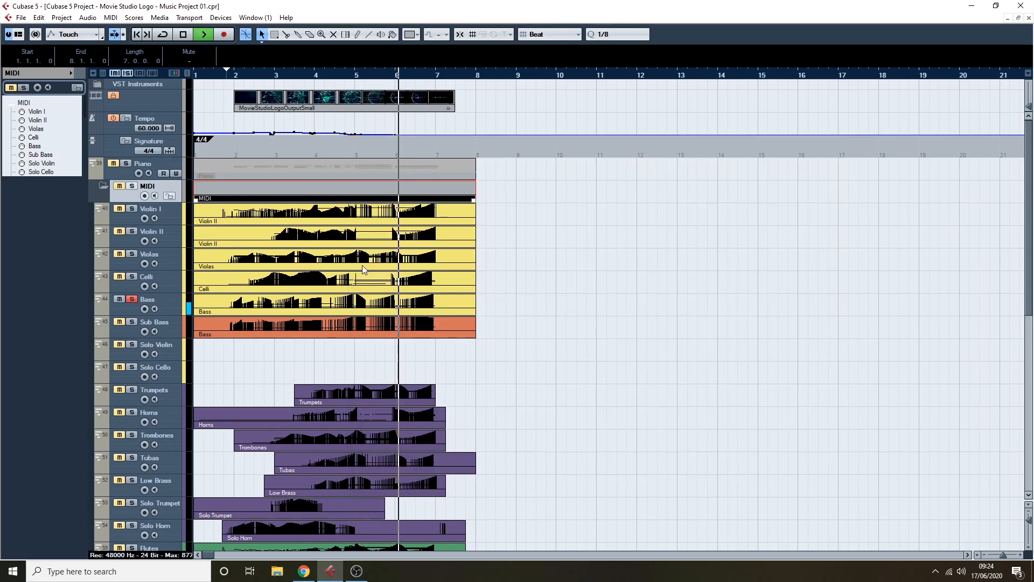
pyautogui.press('space')
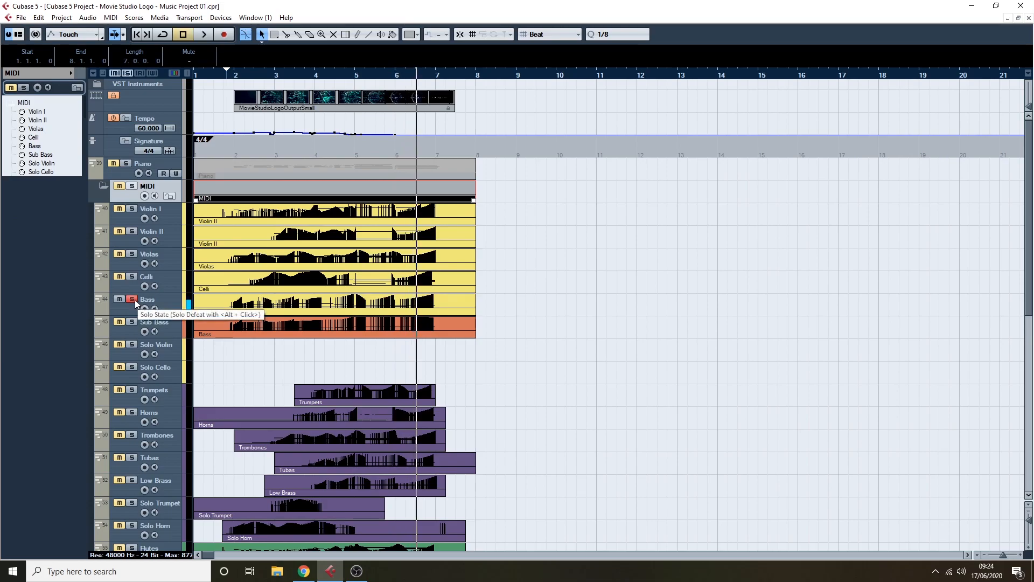
pyautogui.click(132, 299)
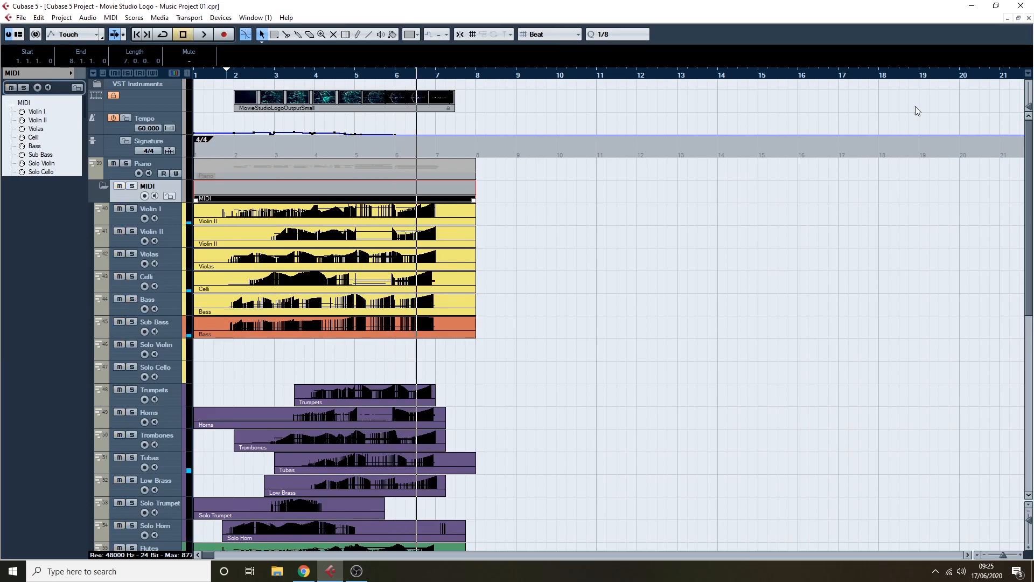
# Step: Reopen the mixer and bring up the Neutron 3 Elements insert on the Trumpets channel
pyautogui.press('F3')
pyautogui.press('F3')
pyautogui.press('F3')
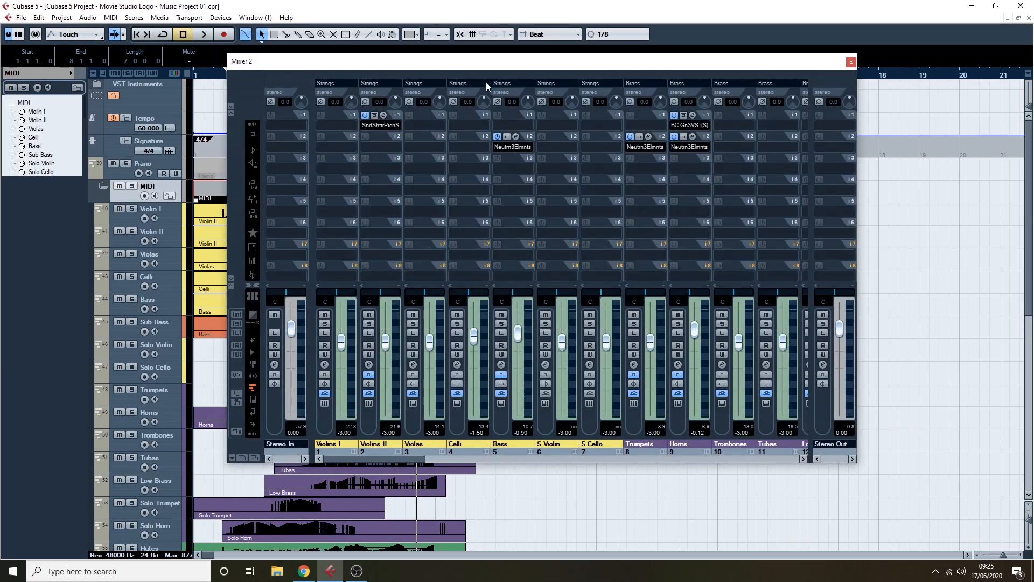
pyautogui.moveTo(487, 62); pyautogui.dragTo(546, 61)
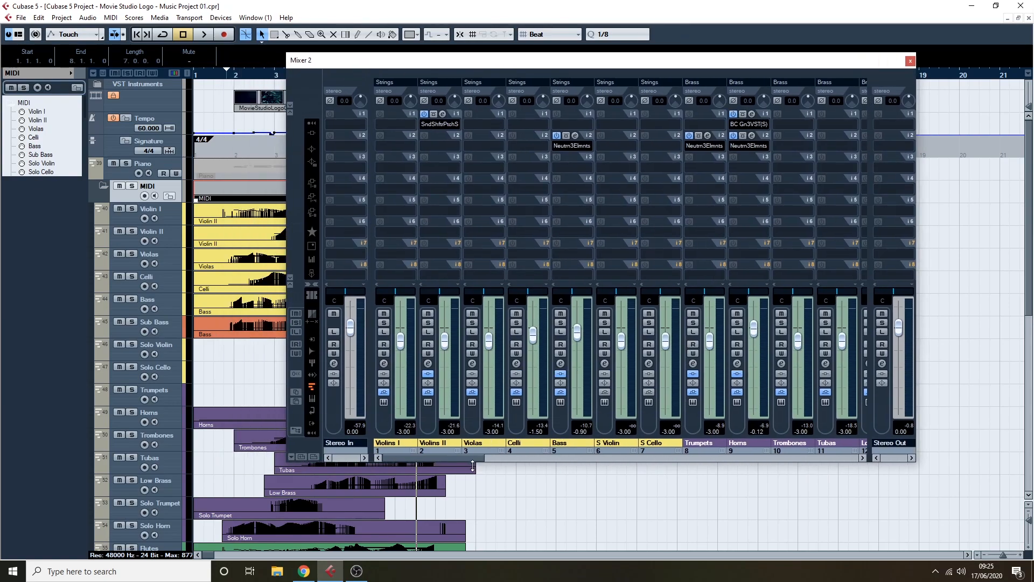
pyautogui.moveTo(471, 459); pyautogui.dragTo(516, 457)
pyautogui.click(486, 135)
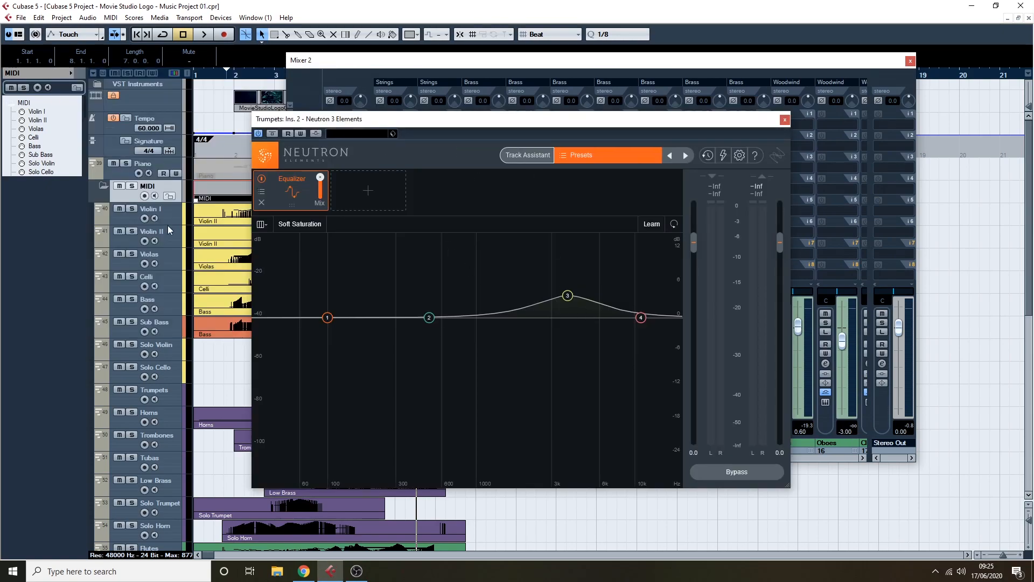
# Step: Solo the Trumpets track and start playback from just before bar 2
pyautogui.scroll(-5, 205, 326)
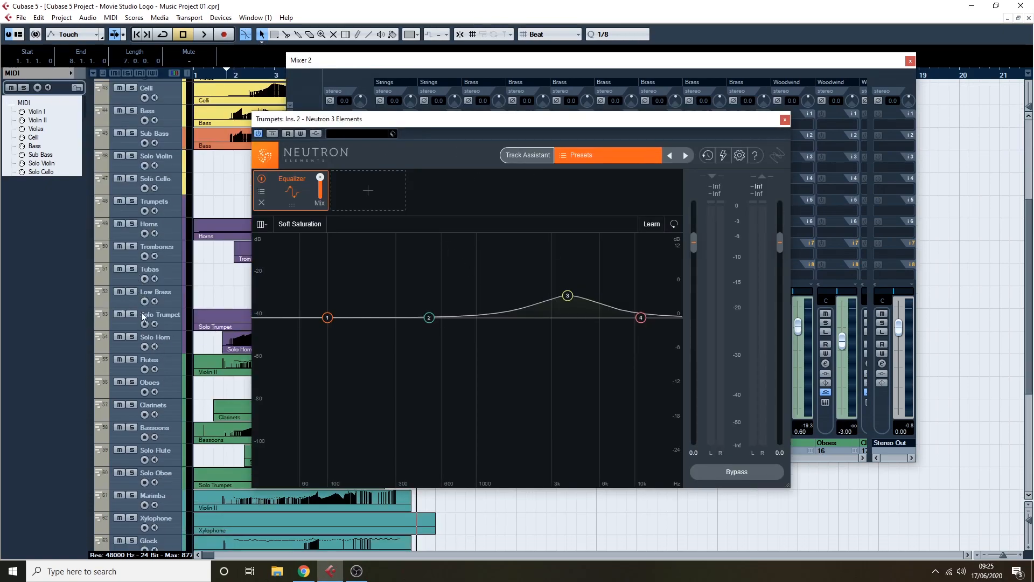
pyautogui.click(132, 201)
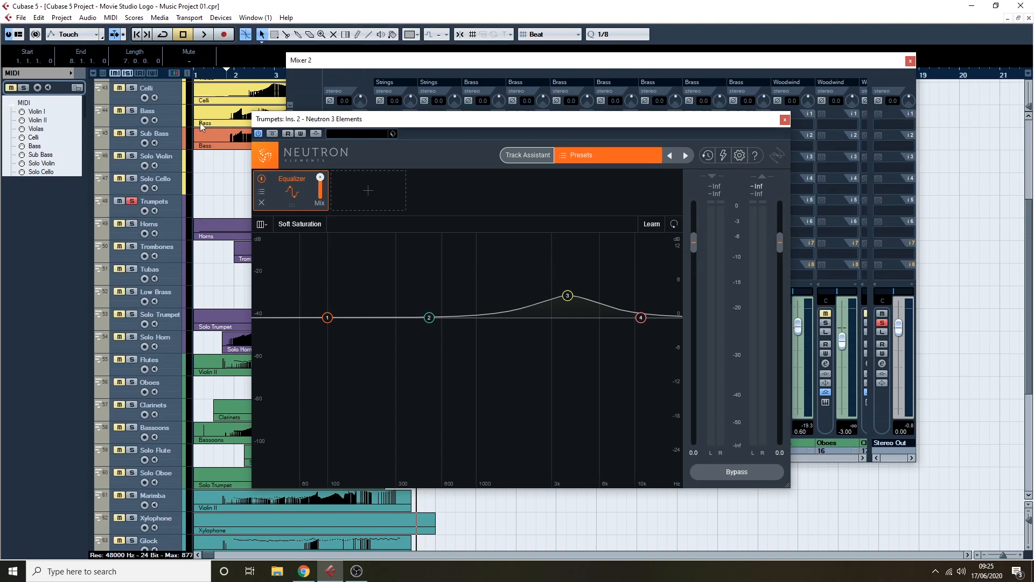
pyautogui.moveTo(239, 74); pyautogui.dragTo(222, 74)
pyautogui.press('space')
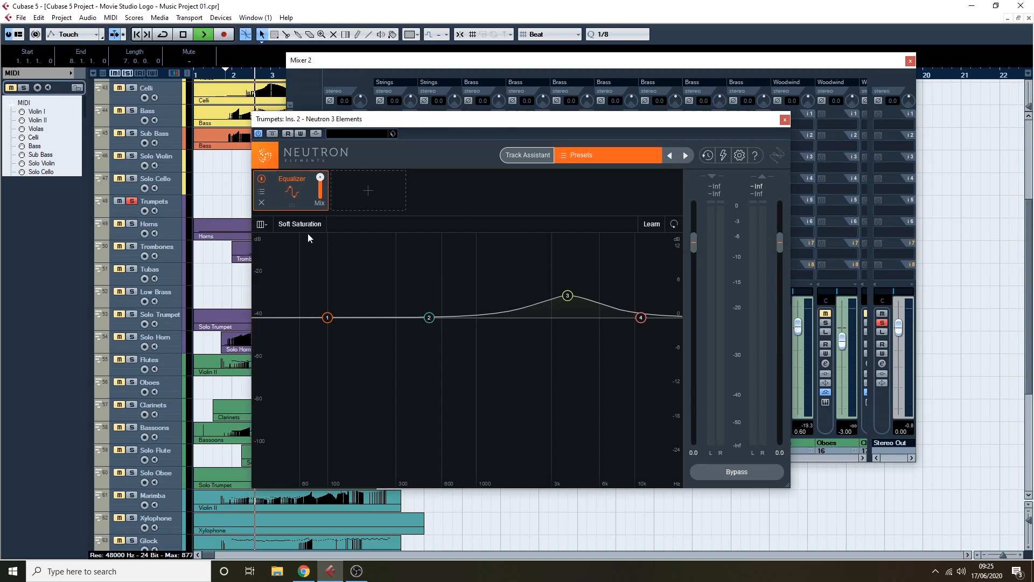
# Step: Move playback to a busier trumpet passage, and arrange the mixer and Neutron windows so the full equalizer is visible
pyautogui.moveTo(329, 64); pyautogui.dragTo(575, 91)
pyautogui.click(419, 74)
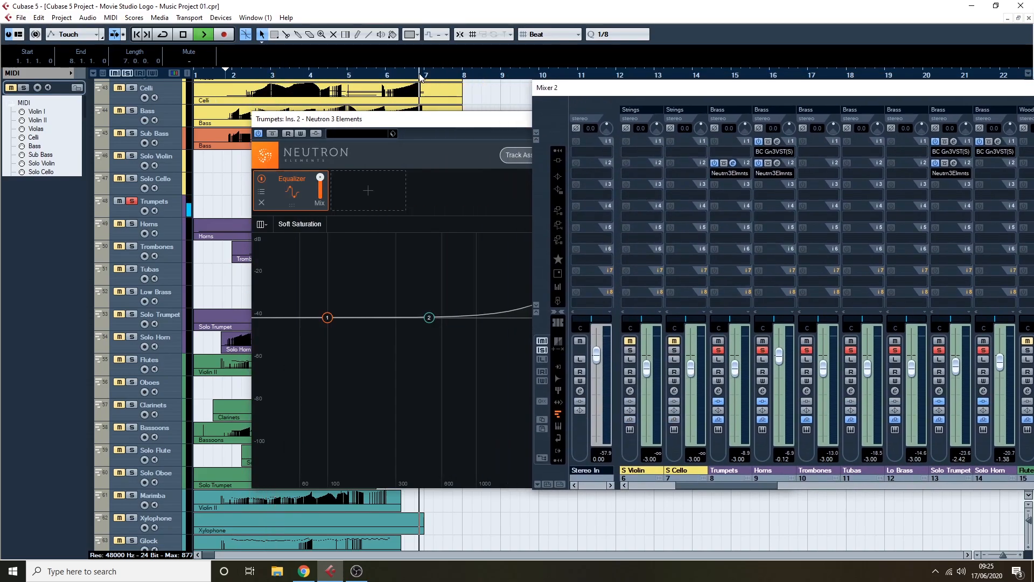
pyautogui.click(349, 77)
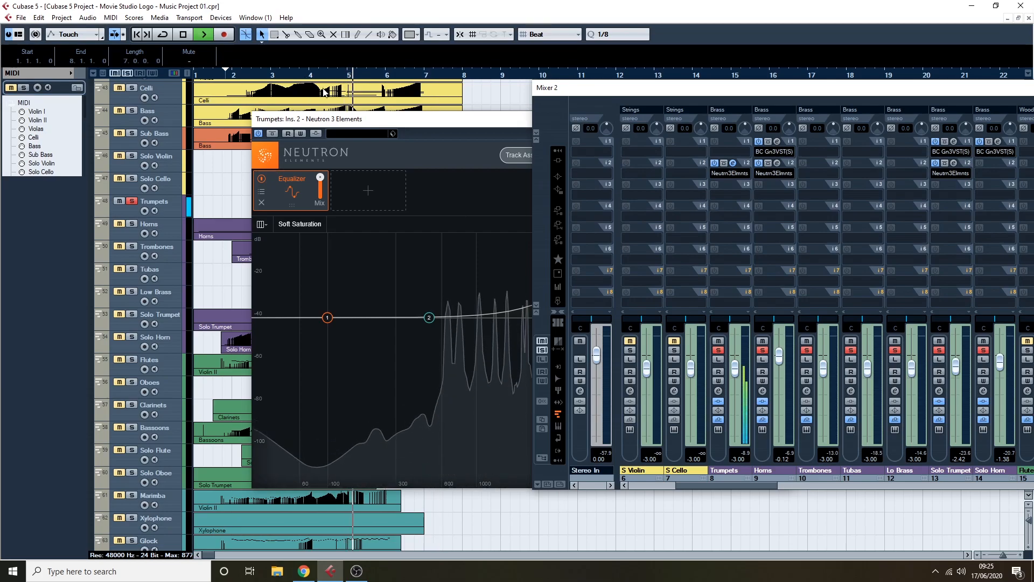
pyautogui.moveTo(377, 125); pyautogui.dragTo(322, 110)
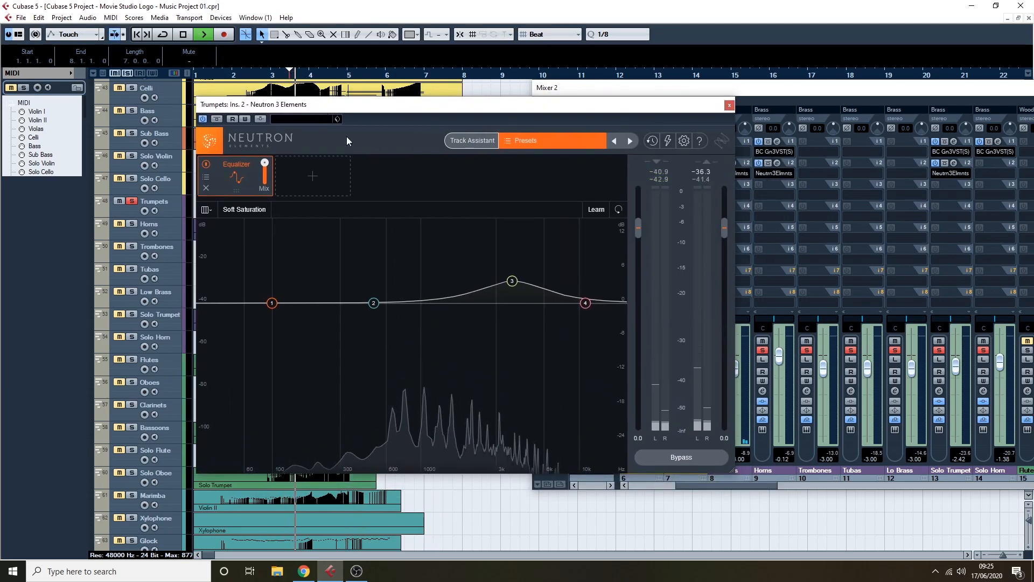
# Step: Toggle the bypass of the Trumpets equalizer during playback to compare the sound, and stop playback
pyautogui.click(220, 121)
pyautogui.click(220, 121)
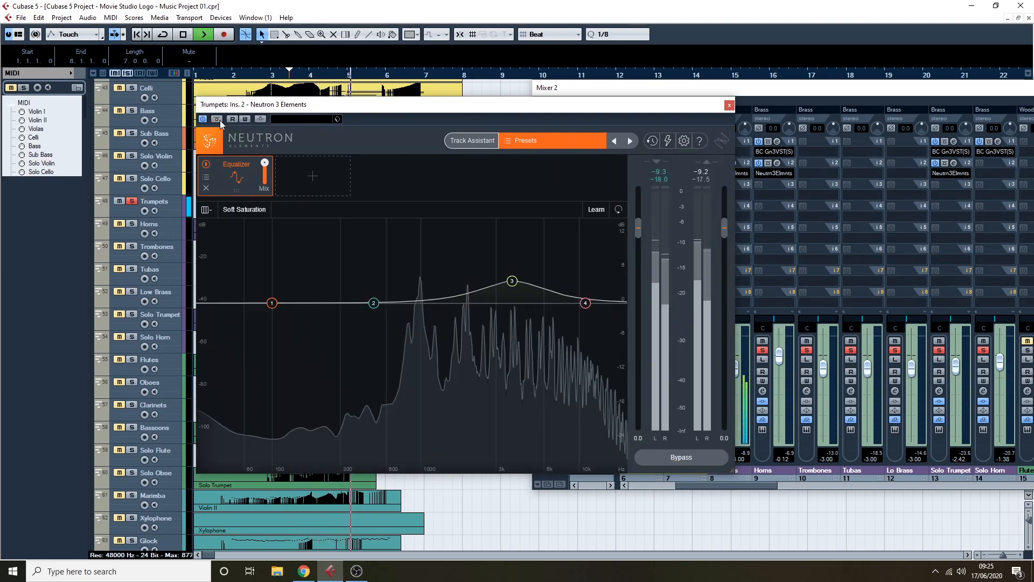
pyautogui.click(220, 121)
pyautogui.click(219, 121)
pyautogui.click(220, 121)
pyautogui.click(220, 120)
pyautogui.click(219, 121)
pyautogui.press('space')
# Step: Replay the soloed trumpets from midway through bar 3, comparing the equalizer on and bypassed once more
pyautogui.click(264, 78)
pyautogui.press('space')
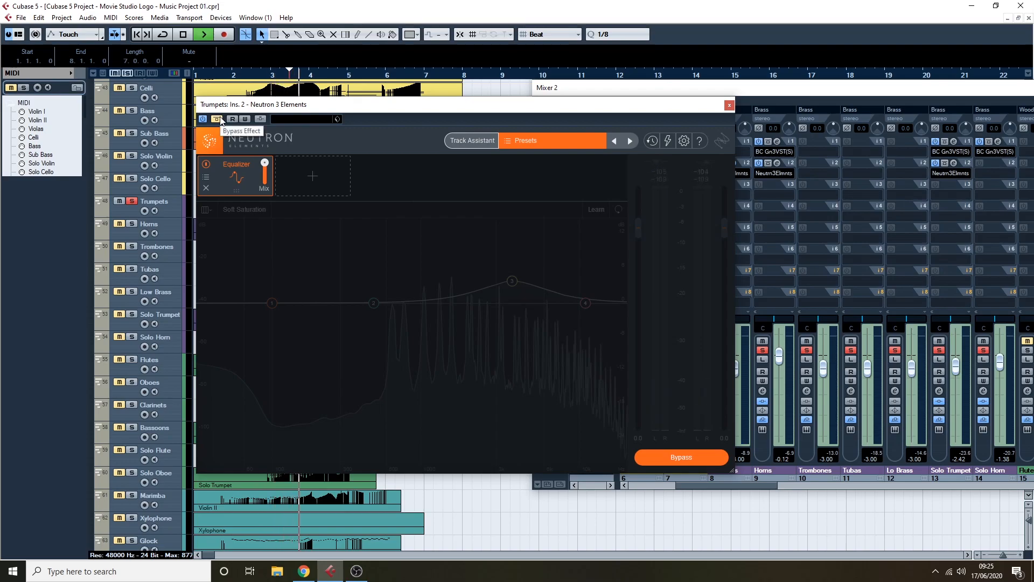
pyautogui.click(219, 119)
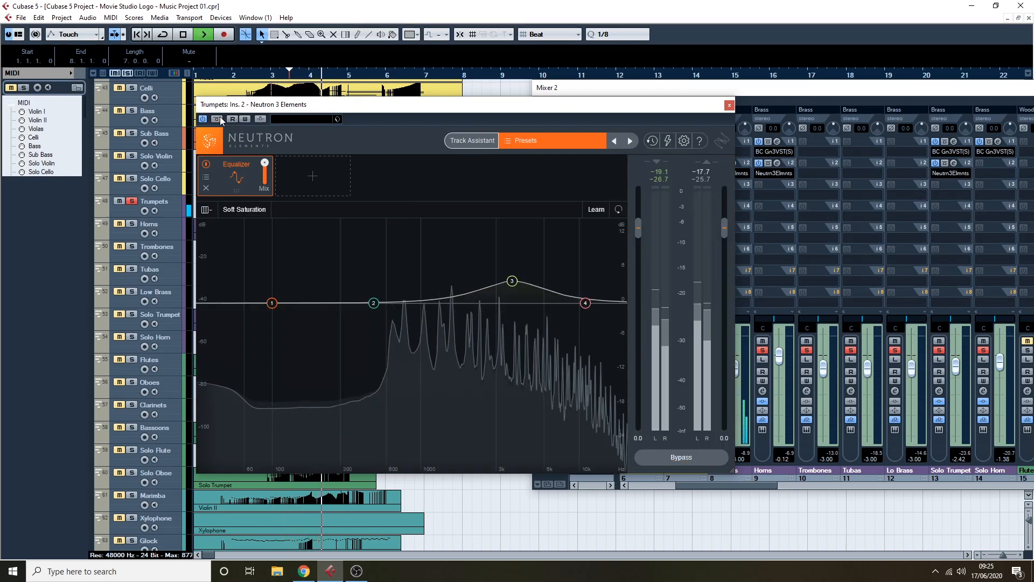
pyautogui.click(220, 118)
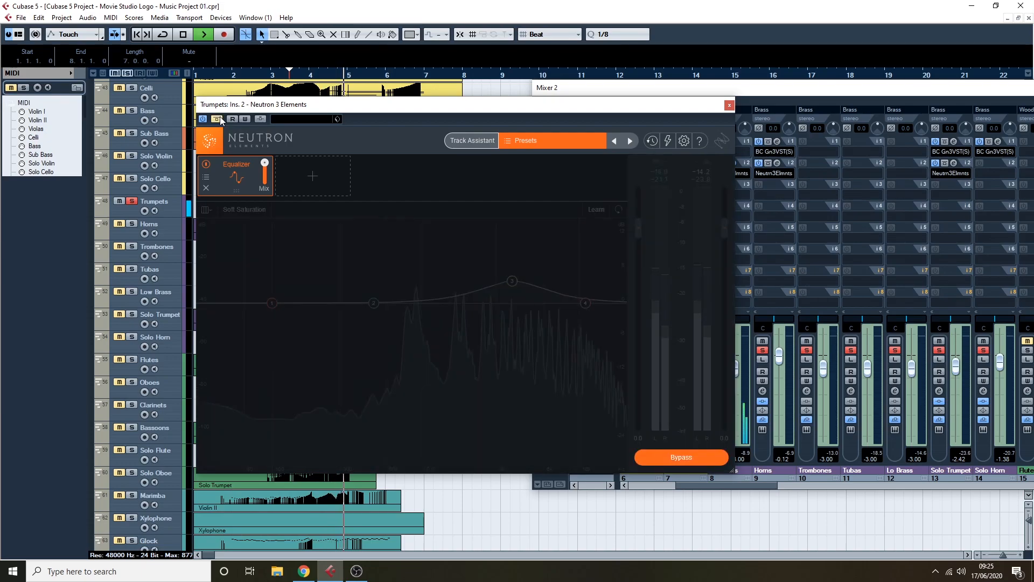
pyautogui.click(220, 119)
pyautogui.press('space')
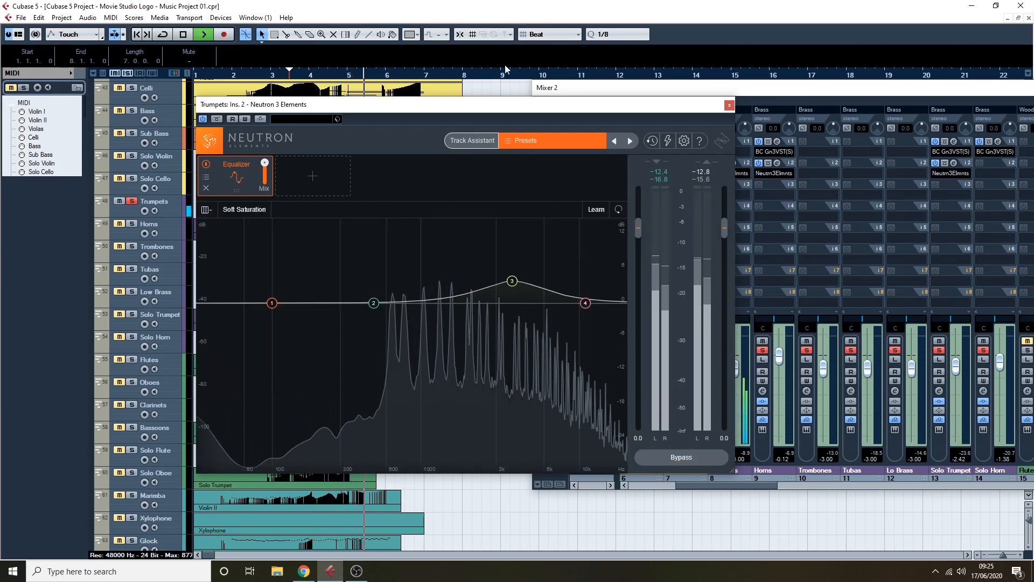
# Step: Shift the mixer window over and examine the third band of the Trumpets equalizer
pyautogui.click(729, 105)
pyautogui.moveTo(702, 93); pyautogui.dragTo(603, 90)
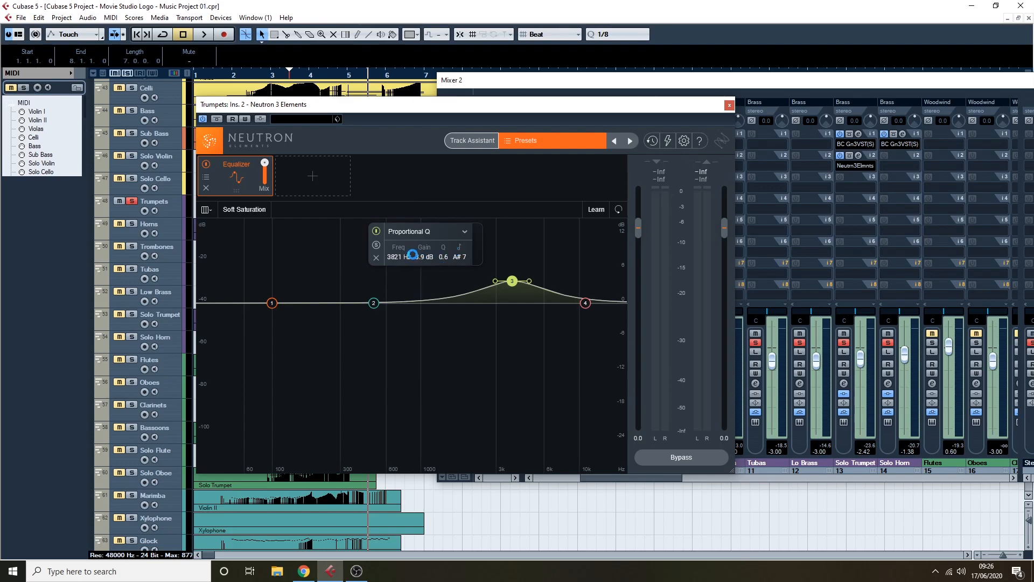
# Step: Close the Trumpets equalizer and take the Trumpets track out of solo
pyautogui.click(729, 105)
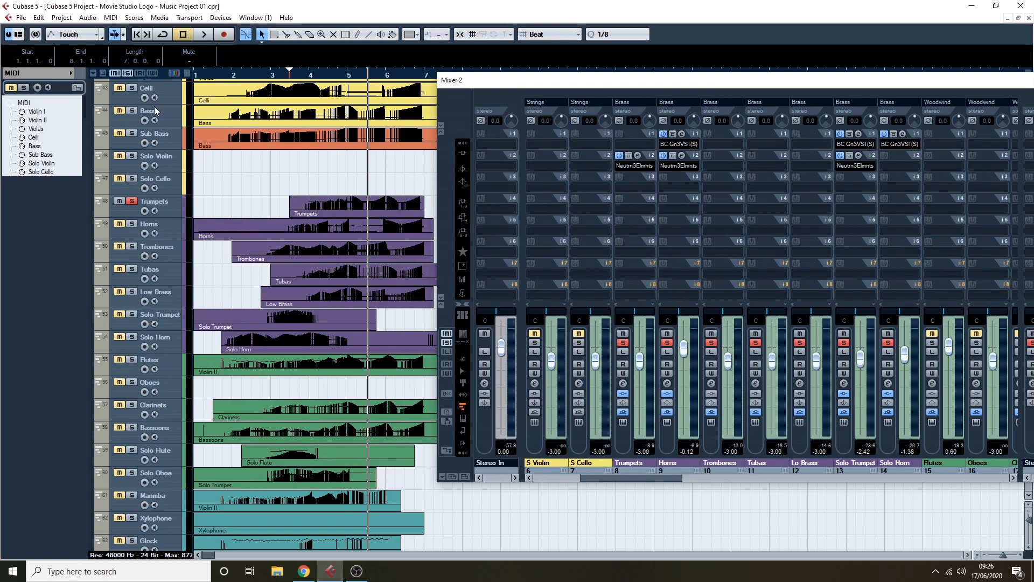
pyautogui.click(131, 201)
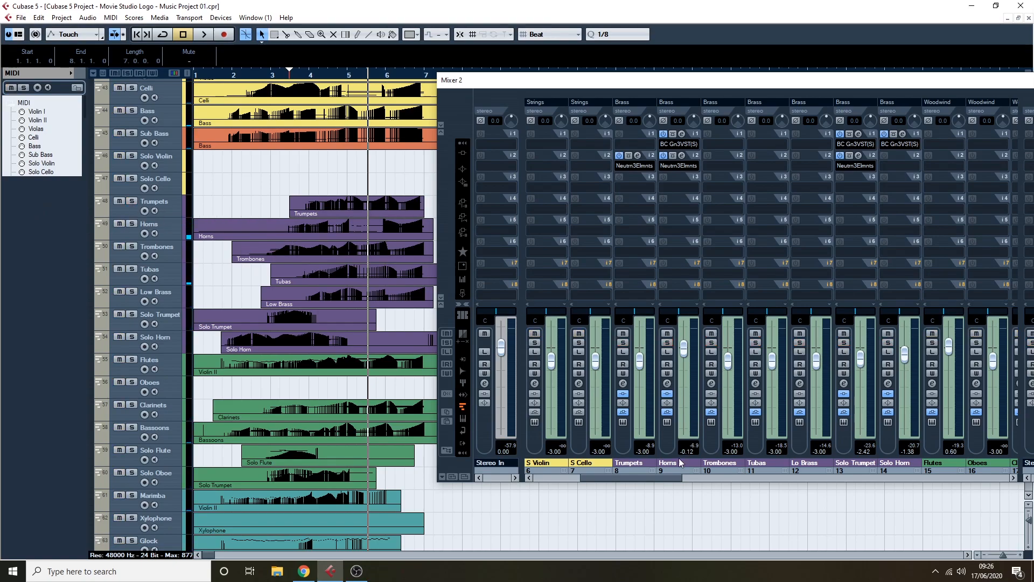
# Step: Examine the third band of the Neutron equalizer on the Horns channel, and close the plug-in
pyautogui.moveTo(663, 476); pyautogui.dragTo(644, 477)
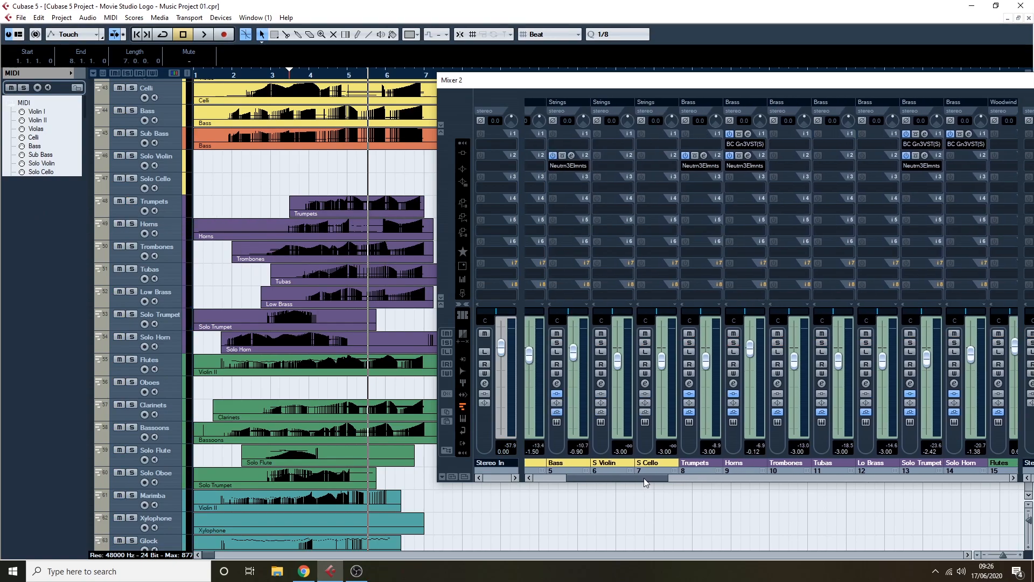
pyautogui.click(748, 155)
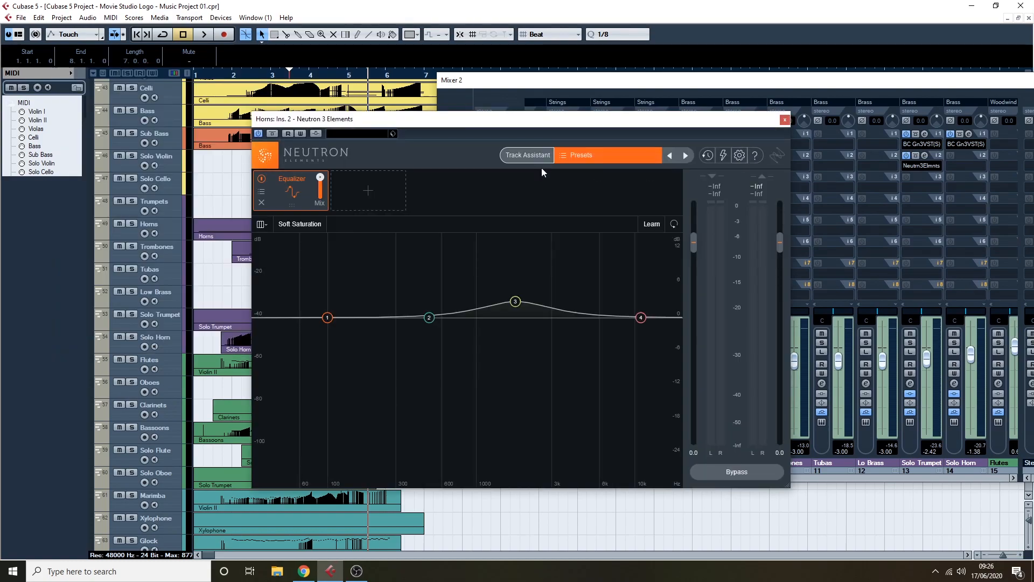
pyautogui.click(515, 302)
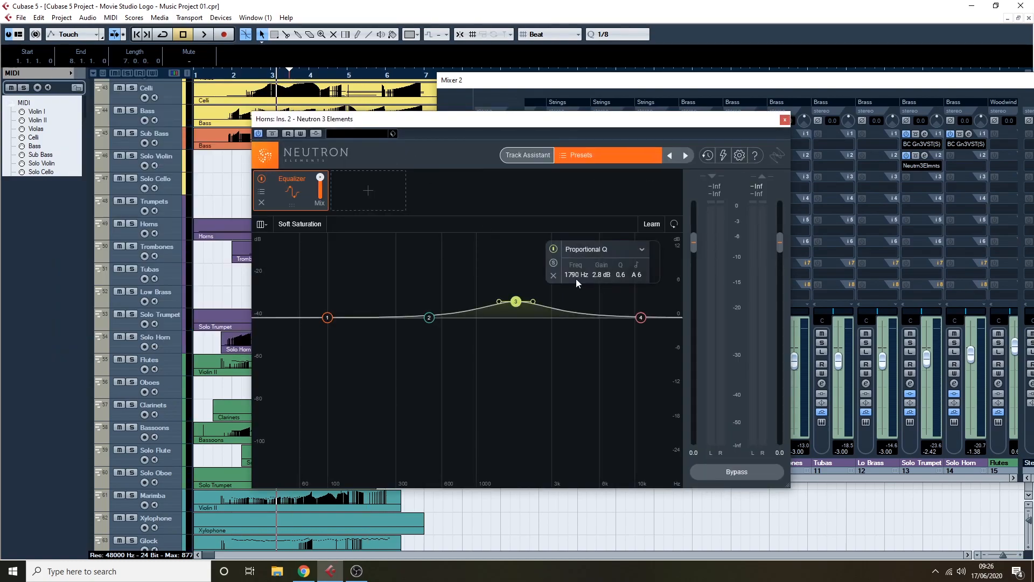
pyautogui.click(784, 120)
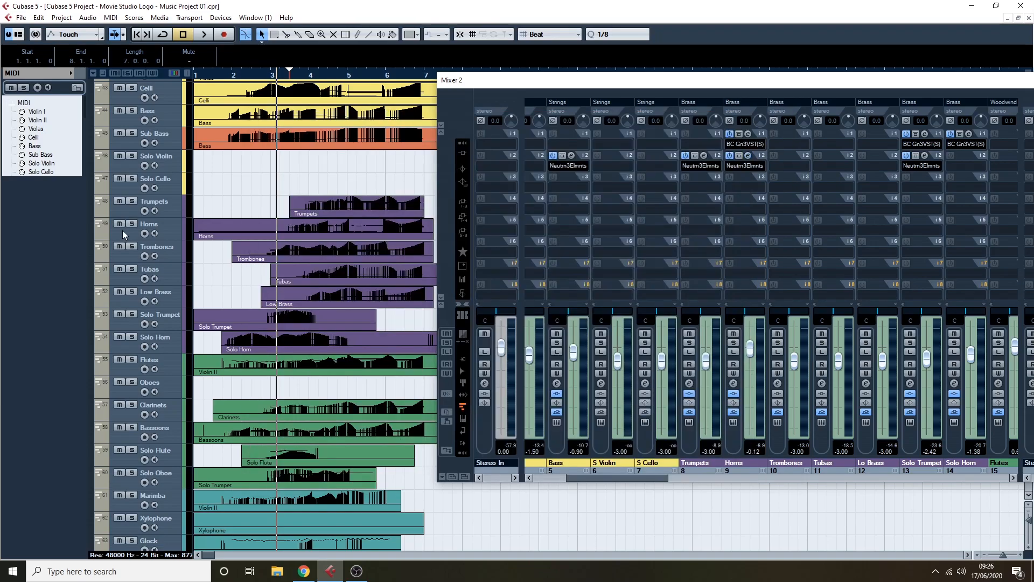
# Step: Solo the Horns and play from around bar 3, comparing the Neutron insert on and bypassed, and unsolo them once stopped
pyautogui.click(132, 225)
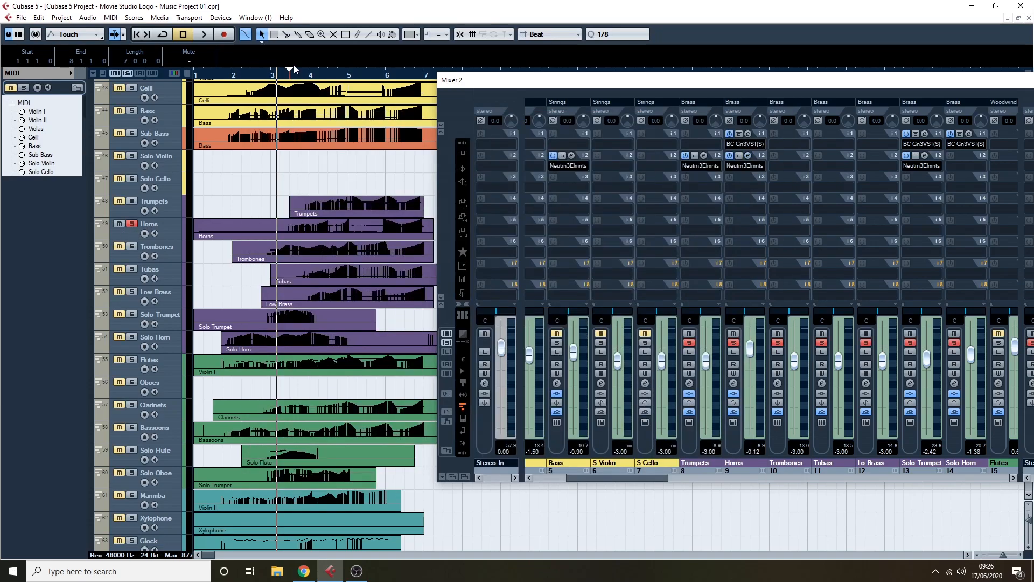
pyautogui.moveTo(273, 76); pyautogui.dragTo(262, 74)
pyautogui.press('space')
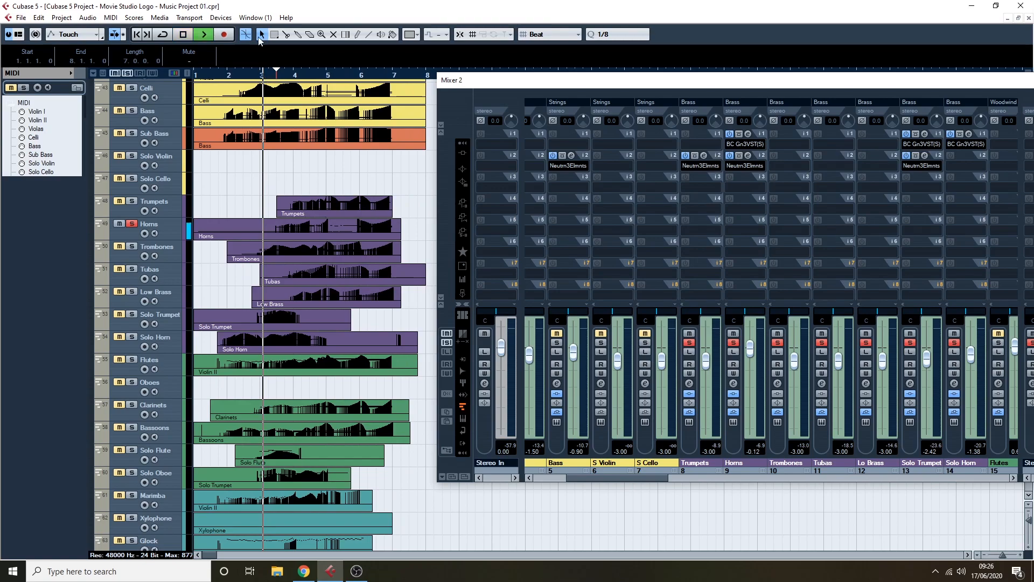
pyautogui.click(739, 155)
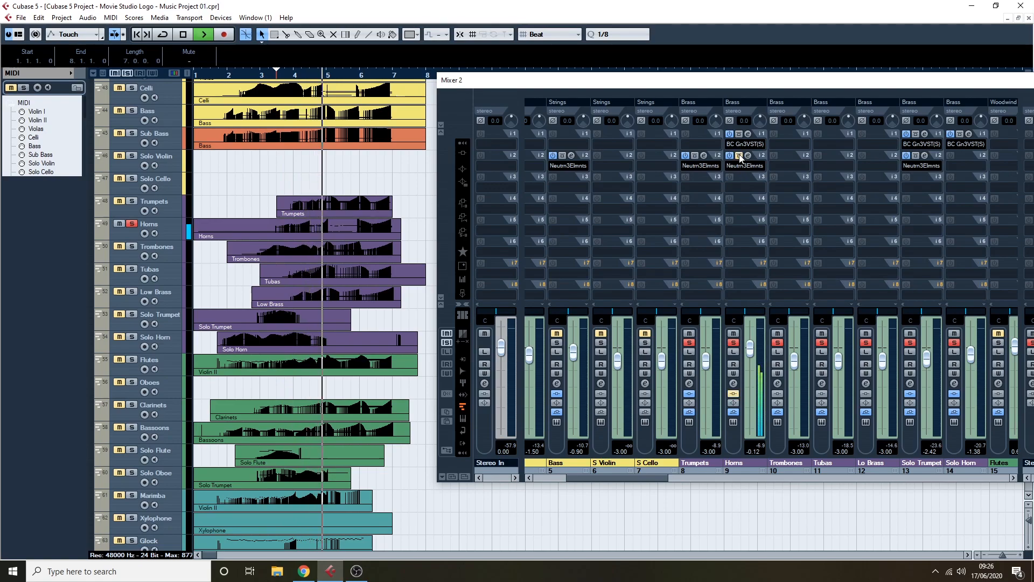
pyautogui.click(739, 155)
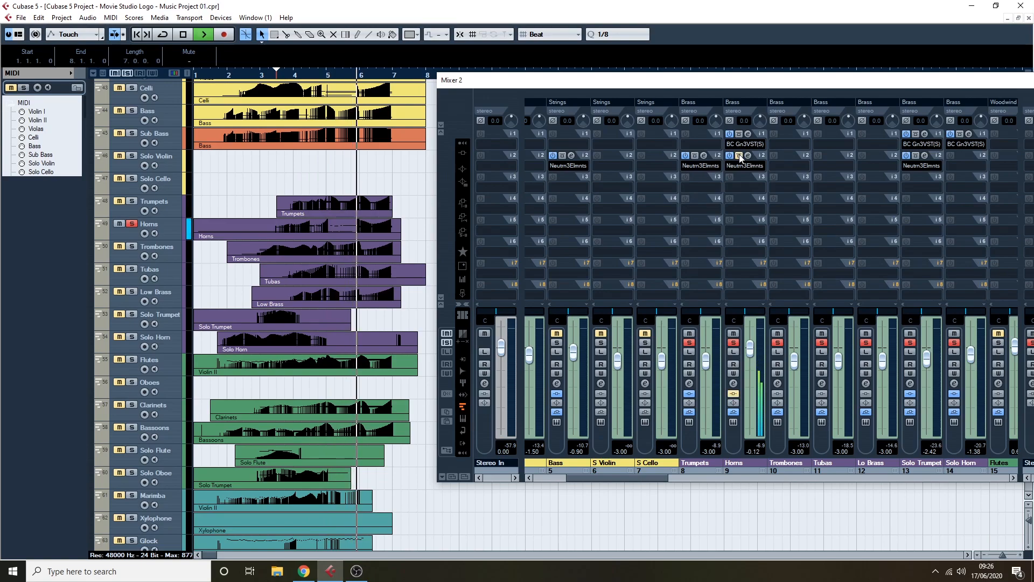
pyautogui.press('space')
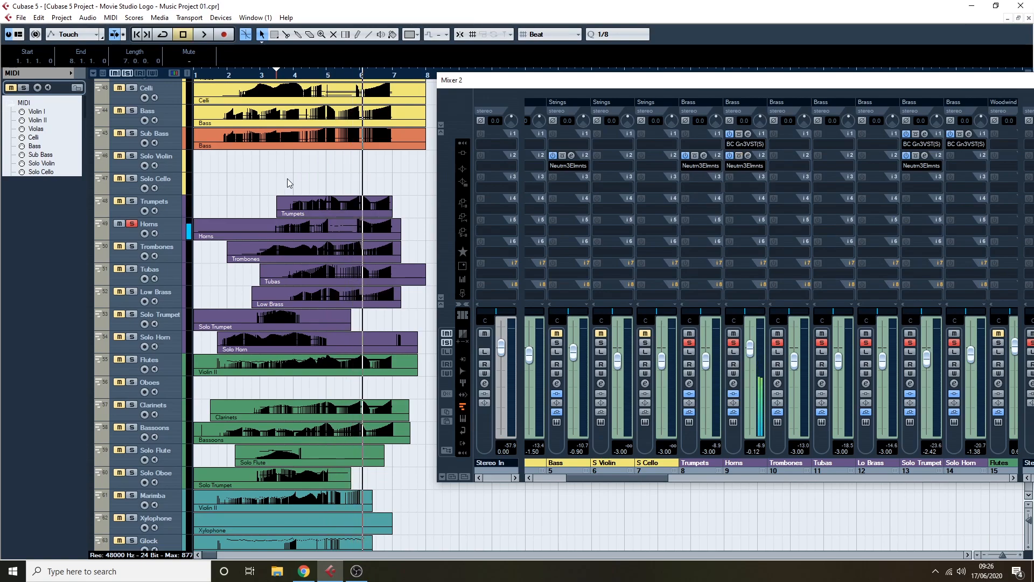
pyautogui.click(133, 223)
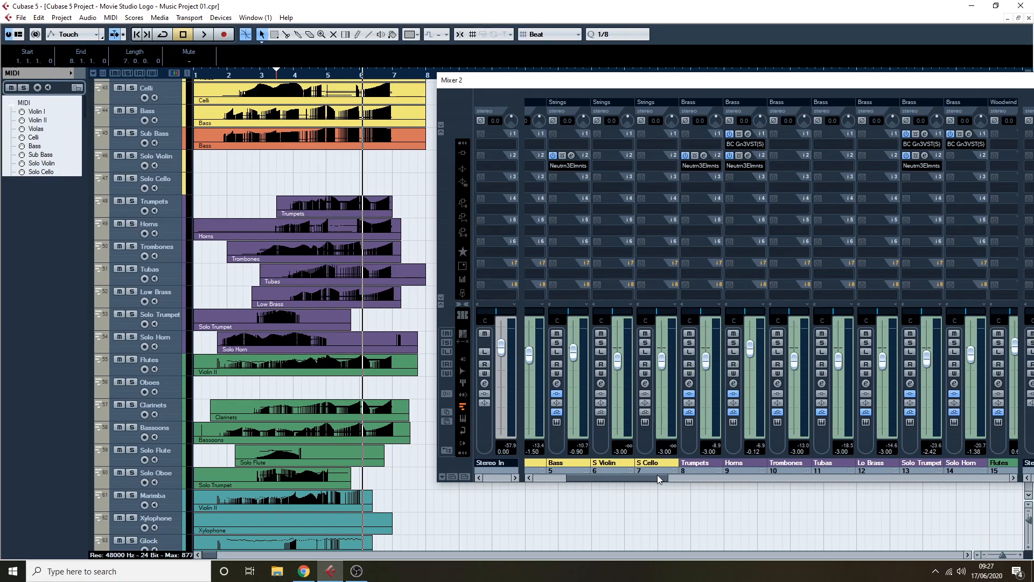
# Step: Shift the mixer window to show more channels, and review the Neutron equalizer curve on the Solo Trumpet channel
pyautogui.moveTo(767, 87); pyautogui.dragTo(691, 73)
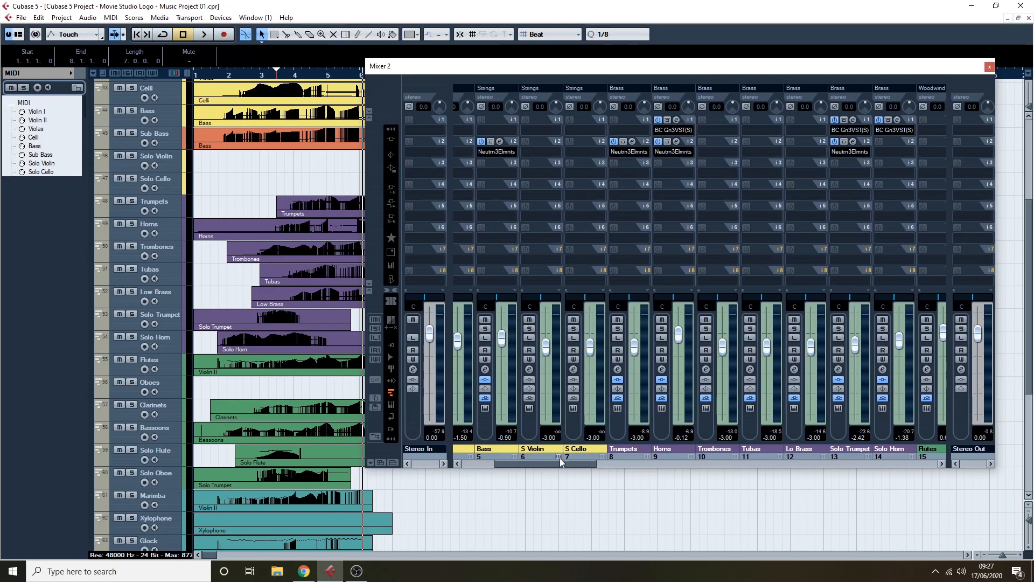
pyautogui.moveTo(565, 463); pyautogui.dragTo(593, 463)
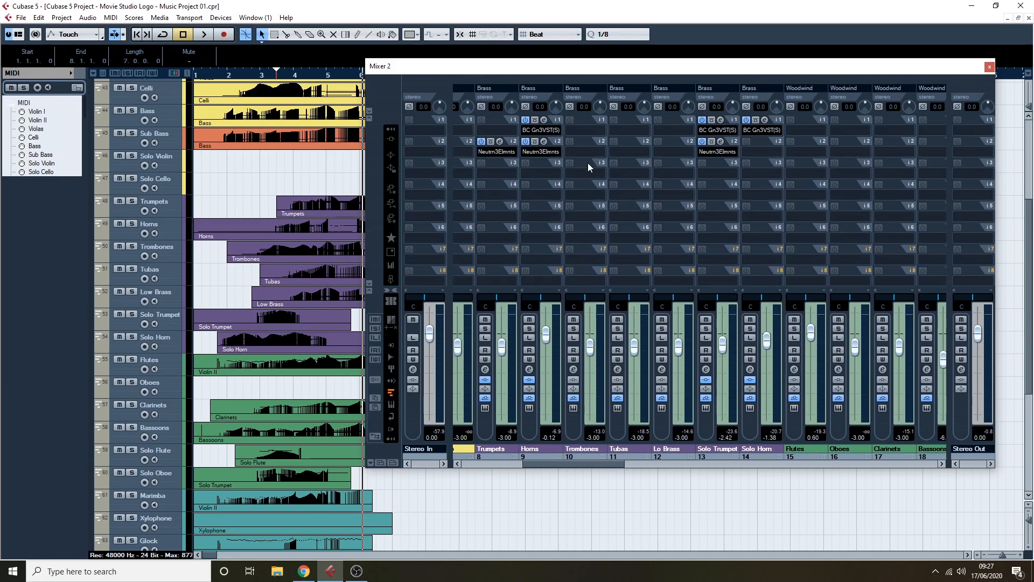
pyautogui.click(720, 141)
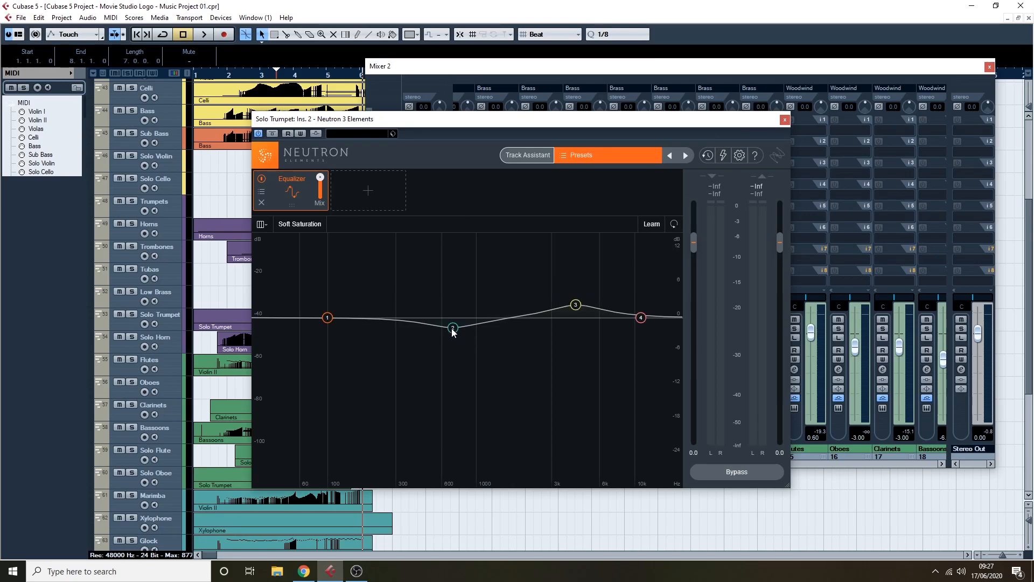
pyautogui.click(785, 120)
# Step: Solo the Woodwind group channel, listen to it from just before bar 2, and release the solo after stopping
pyautogui.moveTo(590, 463); pyautogui.dragTo(648, 464)
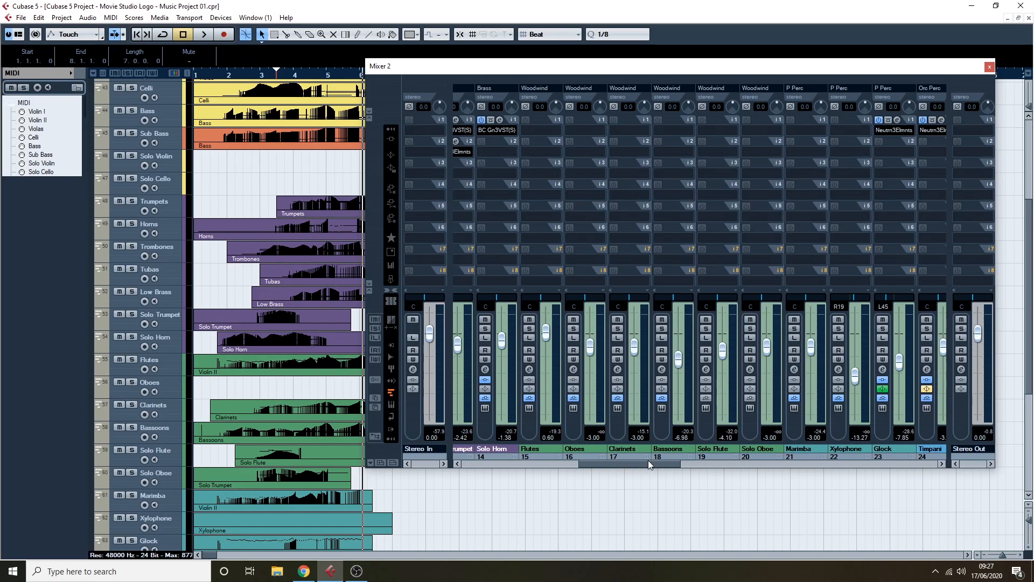
pyautogui.hscroll(15, 644, 467)
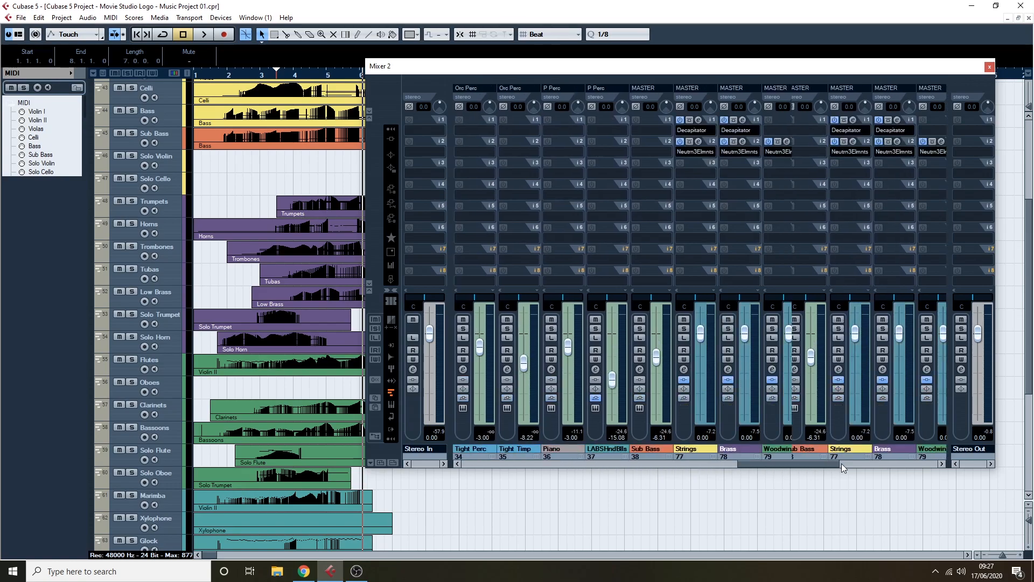
pyautogui.click(617, 328)
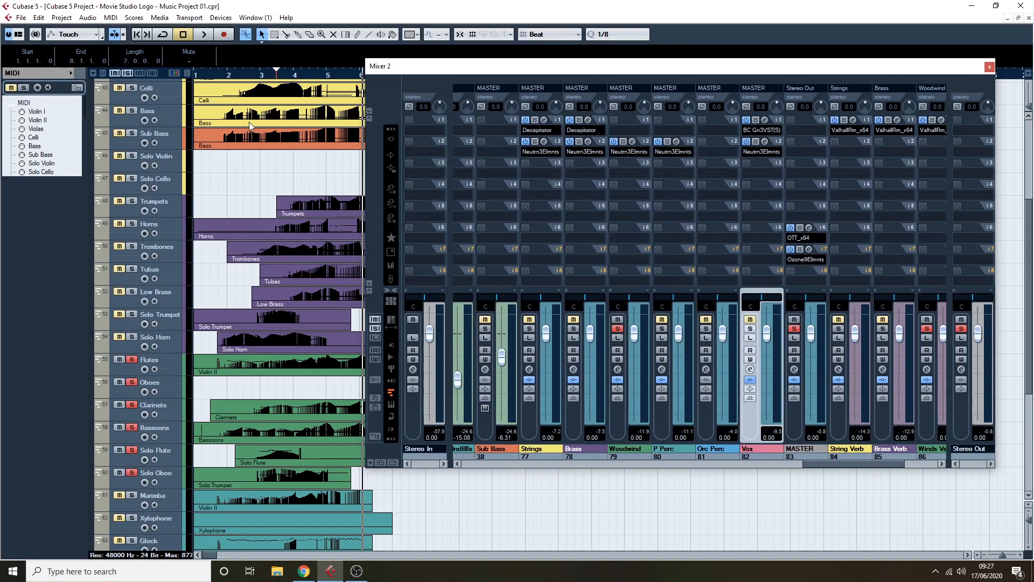
pyautogui.click(221, 75)
pyautogui.press('space')
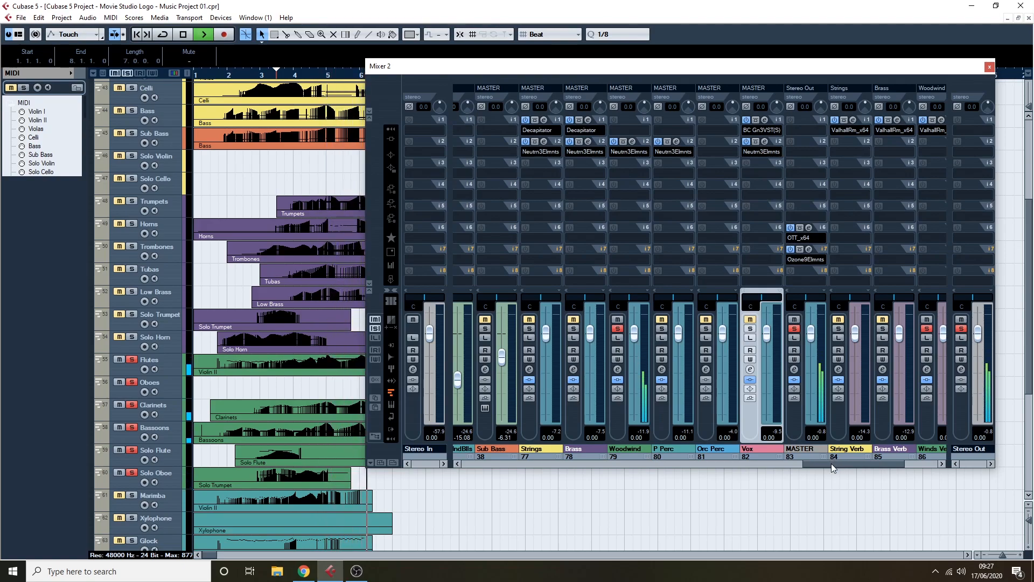
pyautogui.press('space')
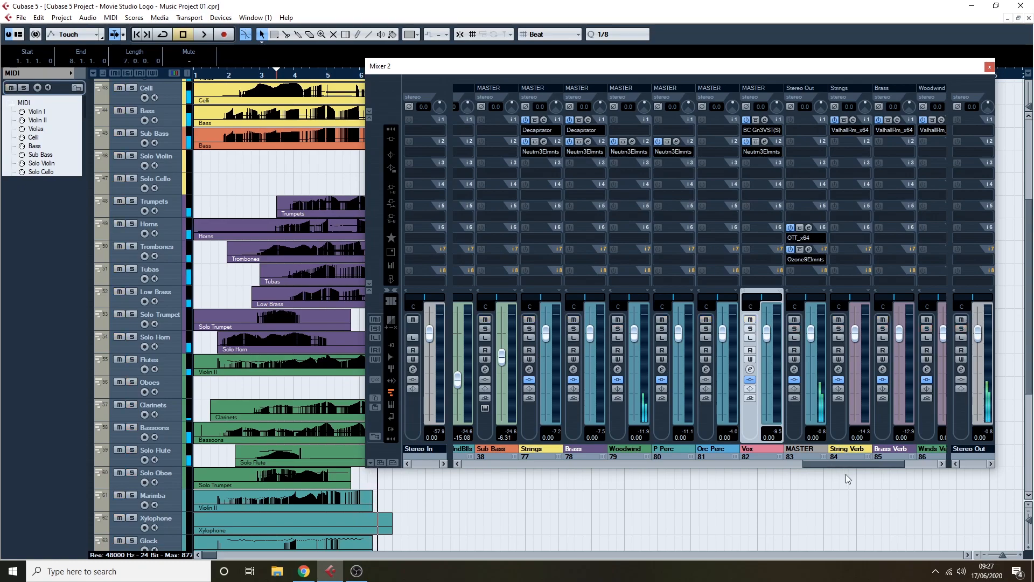
# Step: Review the Neutron equalizer curve on the Glock channel and close the plug-in
pyautogui.moveTo(832, 464); pyautogui.dragTo(576, 488)
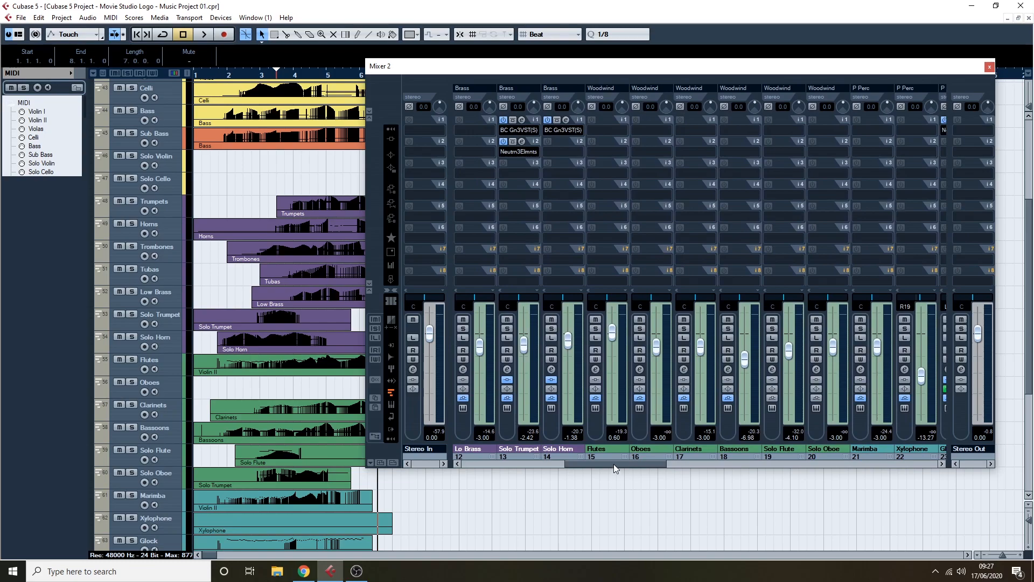
pyautogui.moveTo(616, 464); pyautogui.dragTo(678, 464)
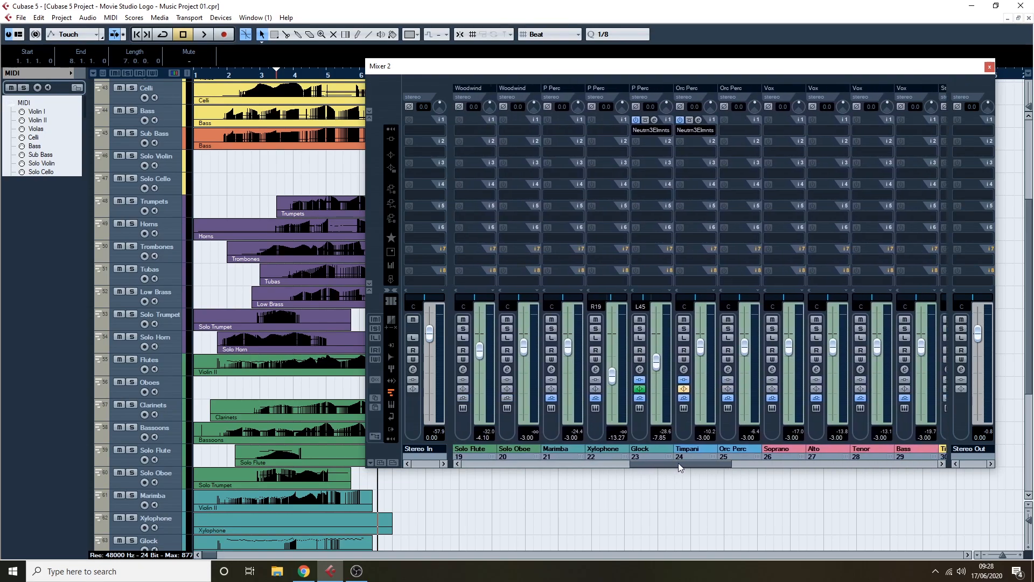
pyautogui.click(655, 120)
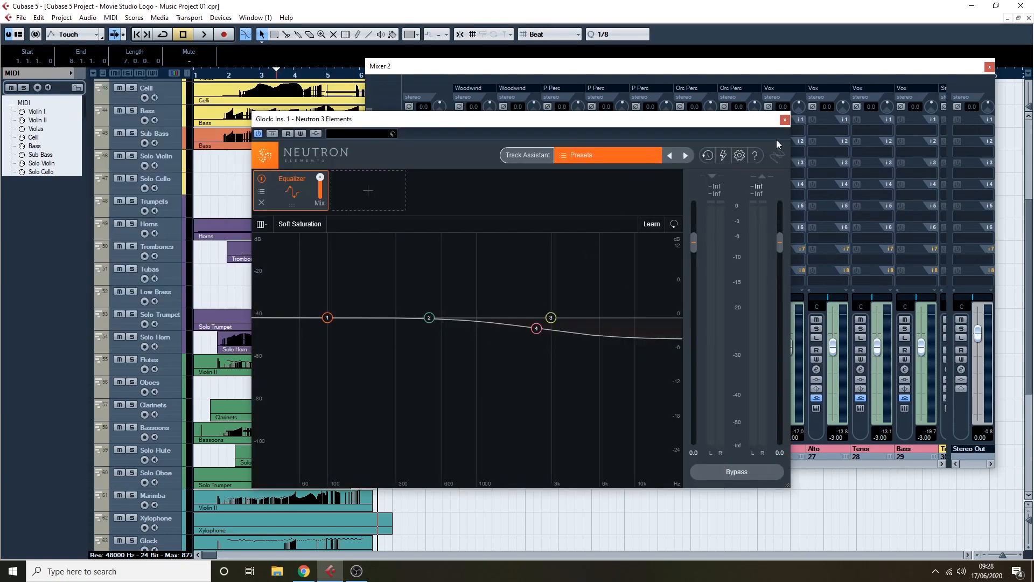
pyautogui.click(784, 120)
# Step: Solo the Glock and play from just before bar 2, comparing its Neutron insert on and bypassed, and unsolo it once stopped
pyautogui.scroll(-5, 268, 321)
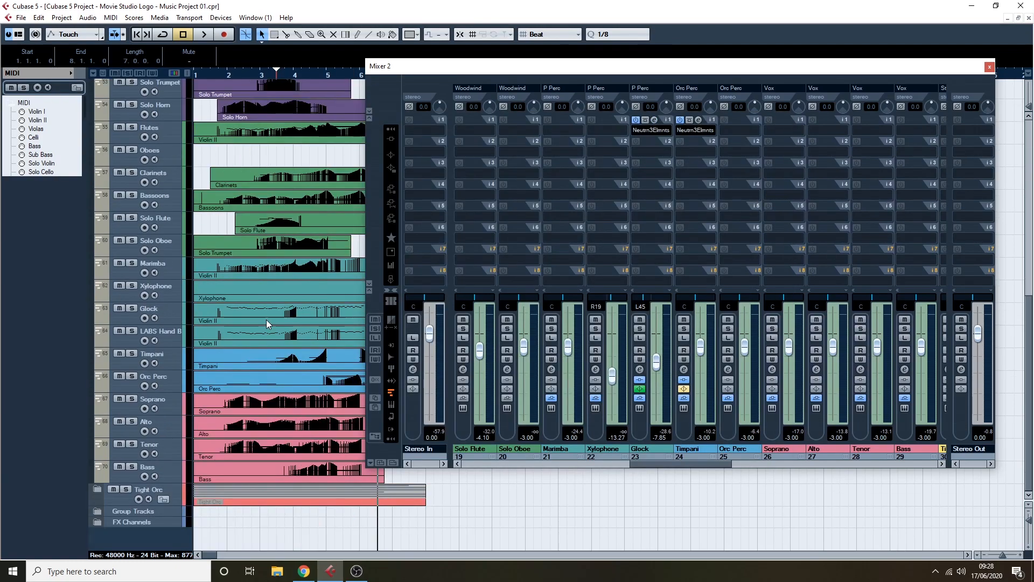
pyautogui.click(132, 308)
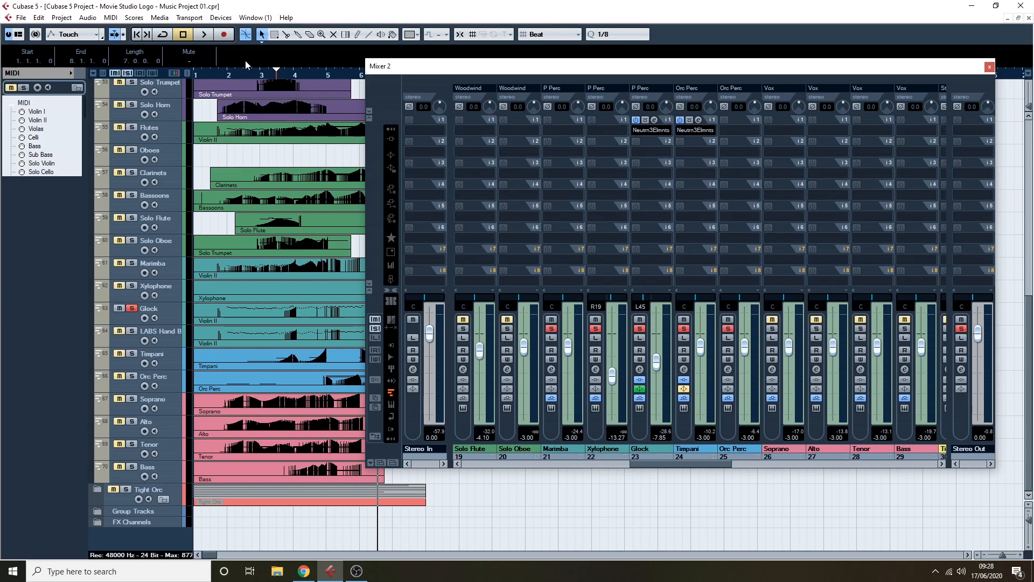
pyautogui.click(225, 78)
pyautogui.press('space')
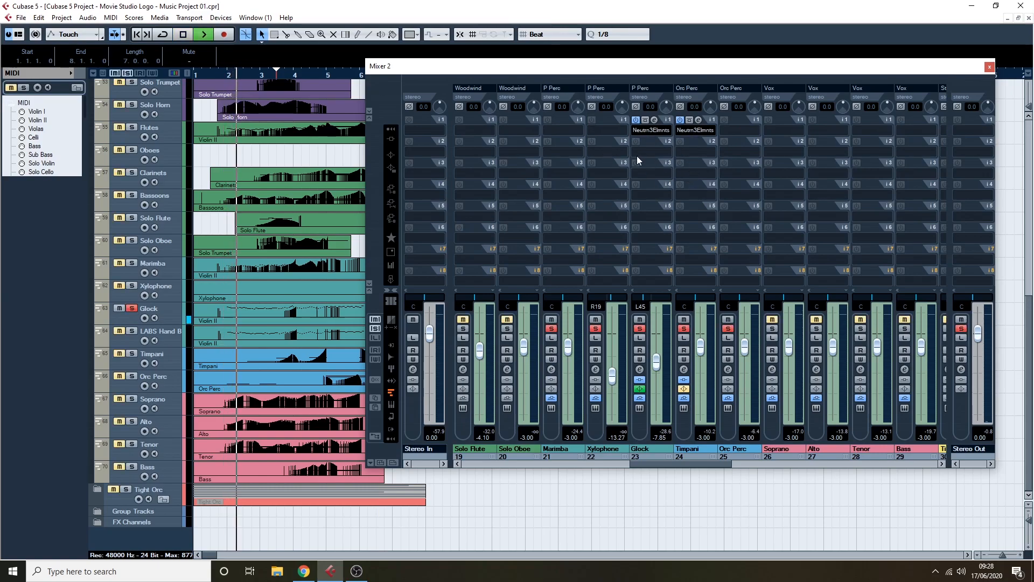
pyautogui.click(645, 120)
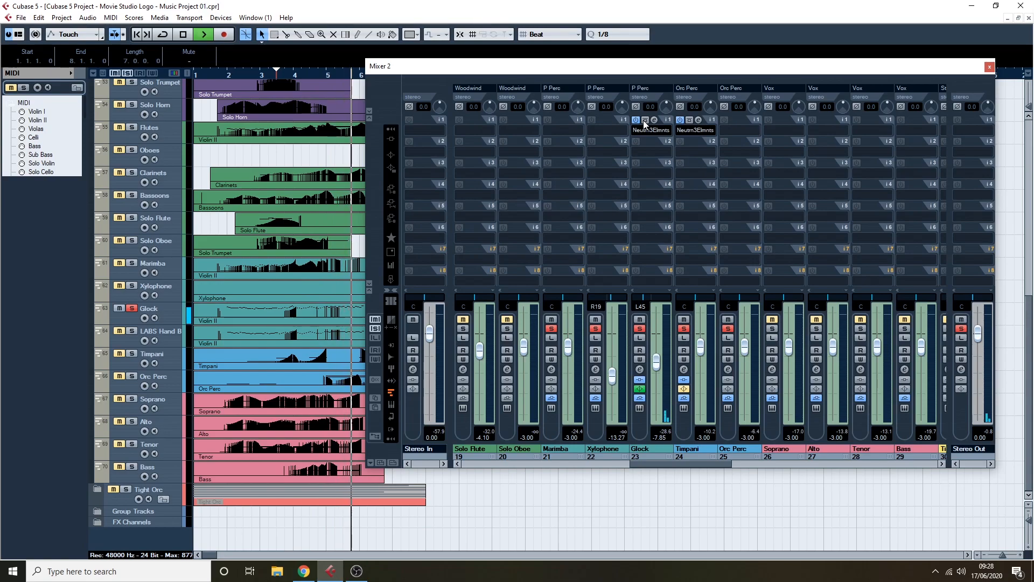
pyautogui.press('space')
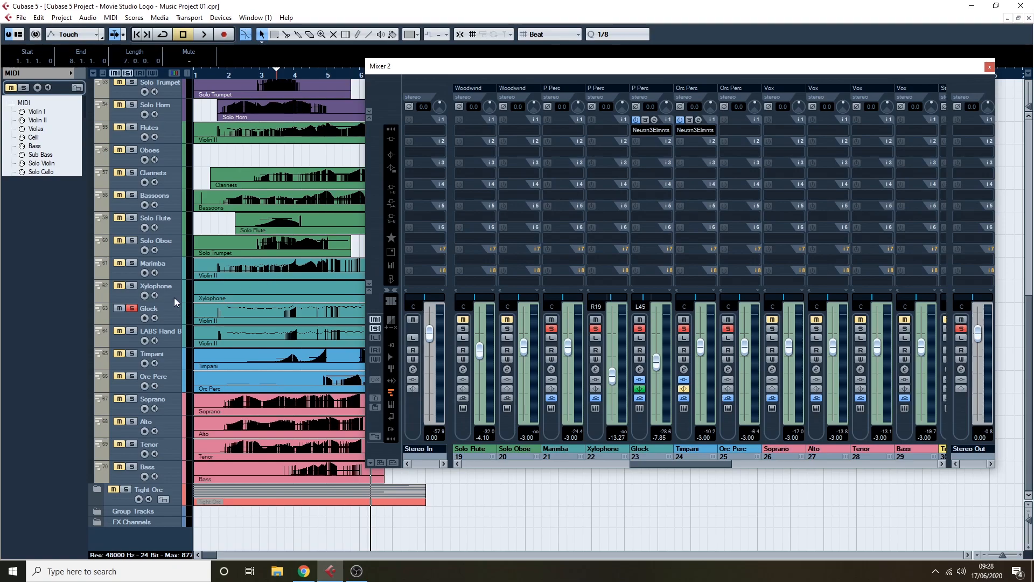
pyautogui.click(132, 308)
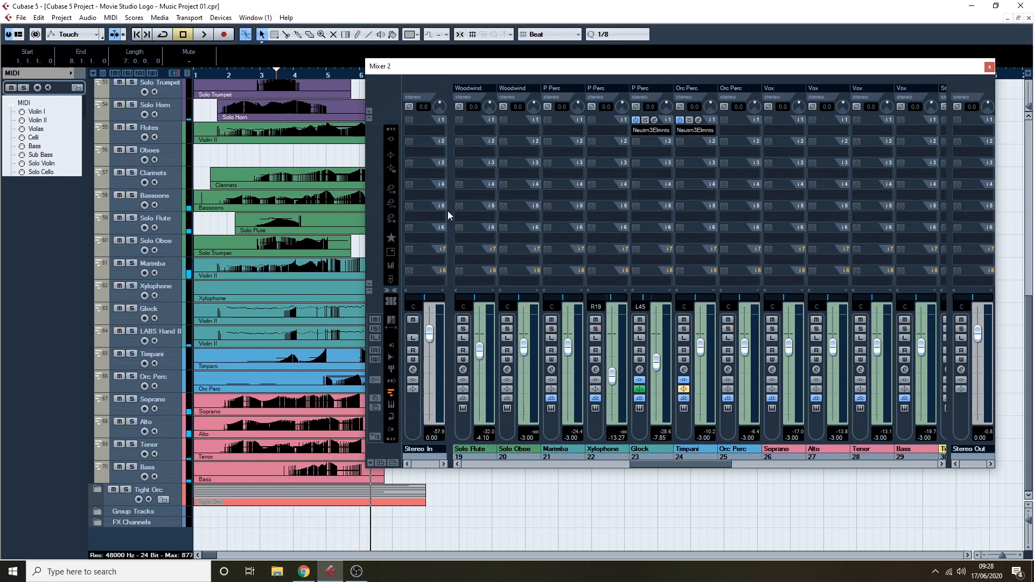
# Step: Solo the Timpani, play from midway through bar 3, and open the Neutron equalizer on its first insert
pyautogui.click(132, 353)
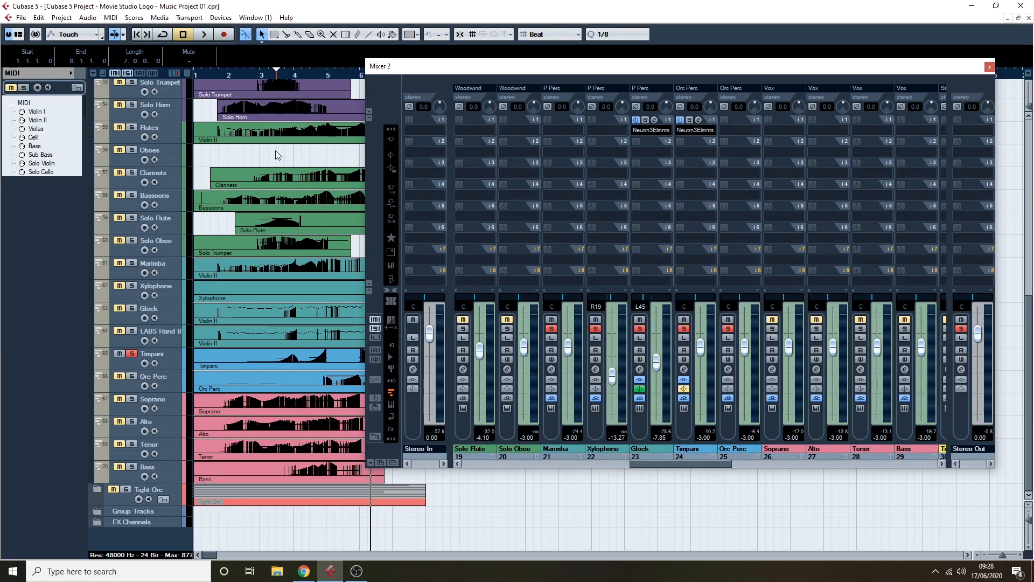
pyautogui.click(285, 74)
pyautogui.click(280, 75)
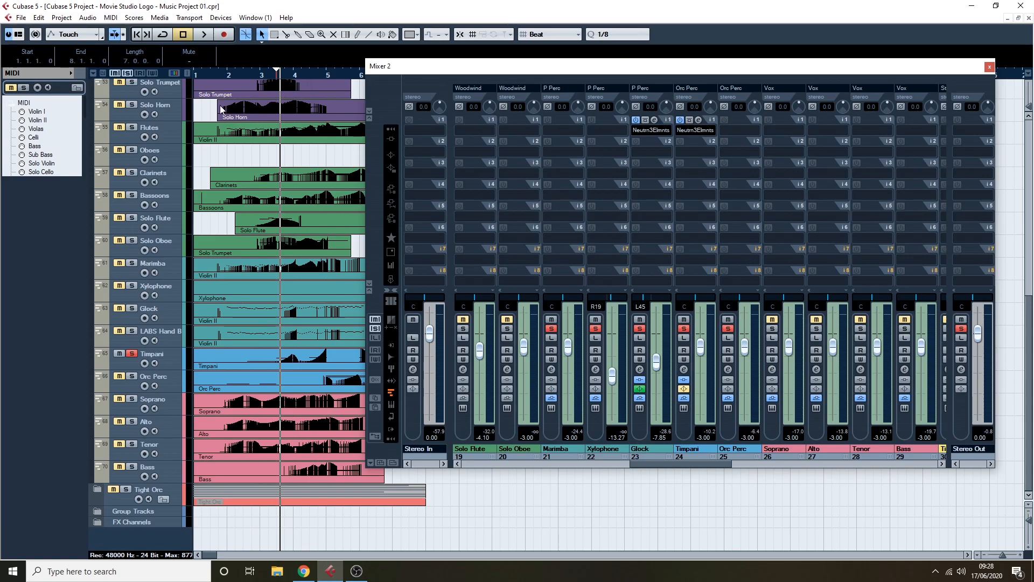
pyautogui.press('space')
pyautogui.click(699, 120)
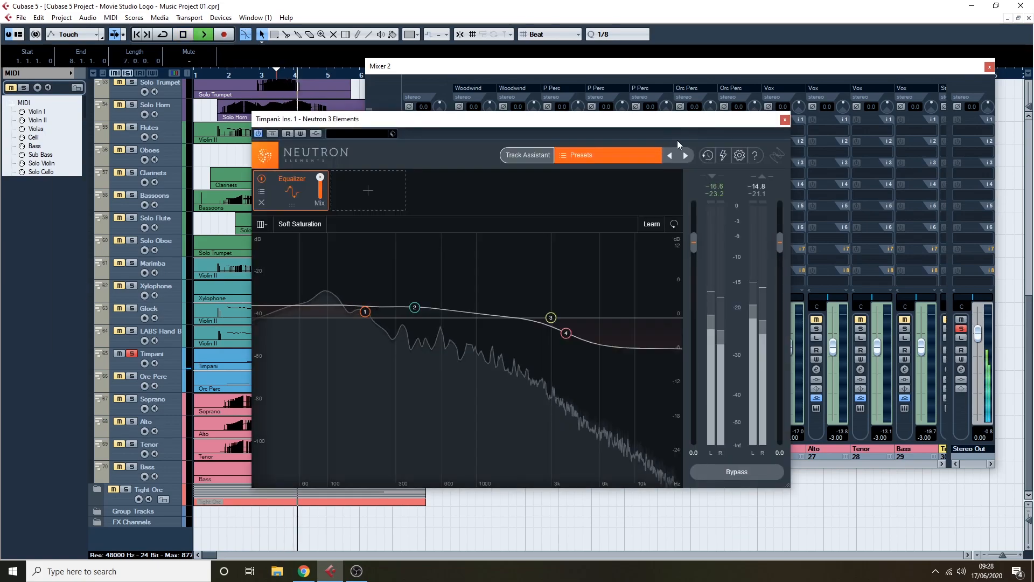
# Step: Toggle the bypass of the Timpani equalizer repeatedly during playback to compare the sound with and without it
pyautogui.click(271, 135)
pyautogui.click(272, 135)
pyautogui.click(272, 135)
pyautogui.click(272, 135)
pyautogui.click(271, 135)
pyautogui.click(272, 134)
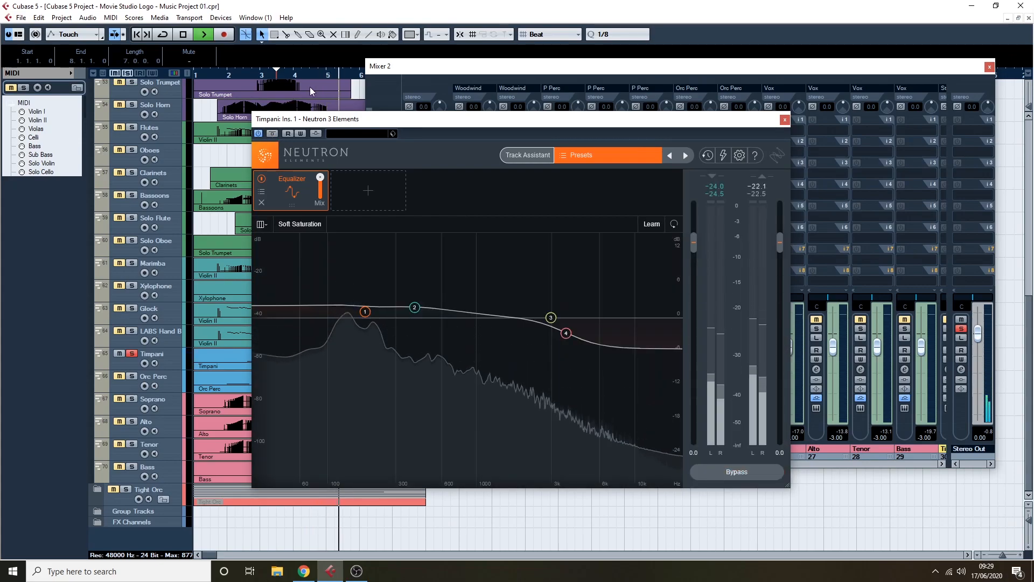
pyautogui.click(272, 134)
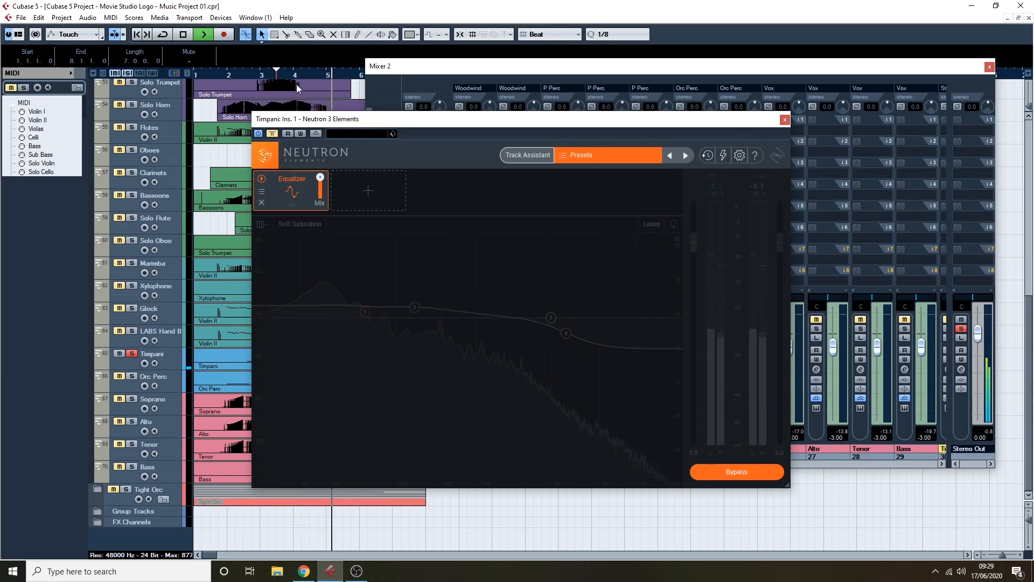
pyautogui.click(272, 135)
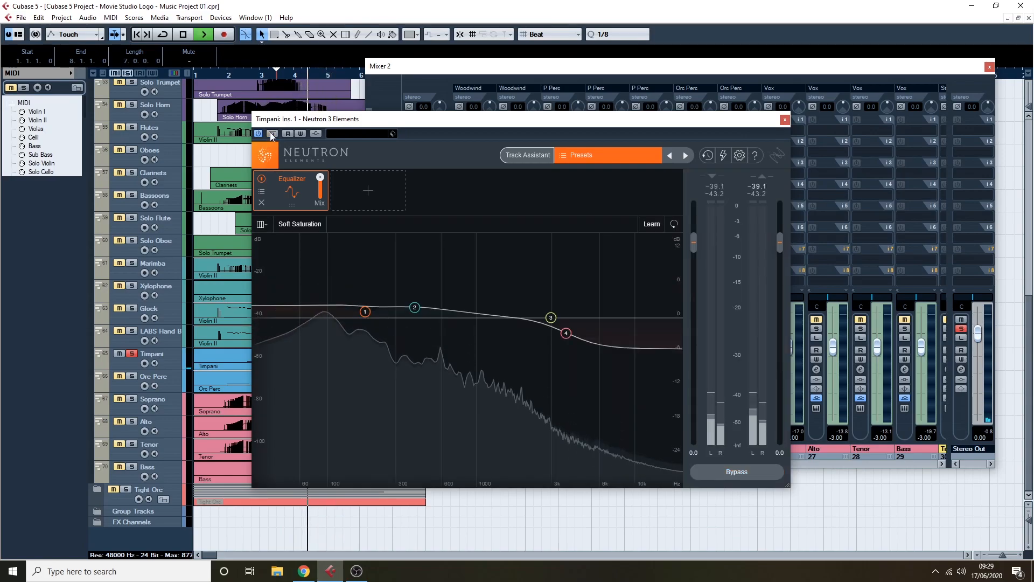
# Step: Stop playback, inspect the high-shelf band 4 of the Timpani equalizer, close the plug-in and unsolo the Timpani
pyautogui.press('space')
pyautogui.click(565, 333)
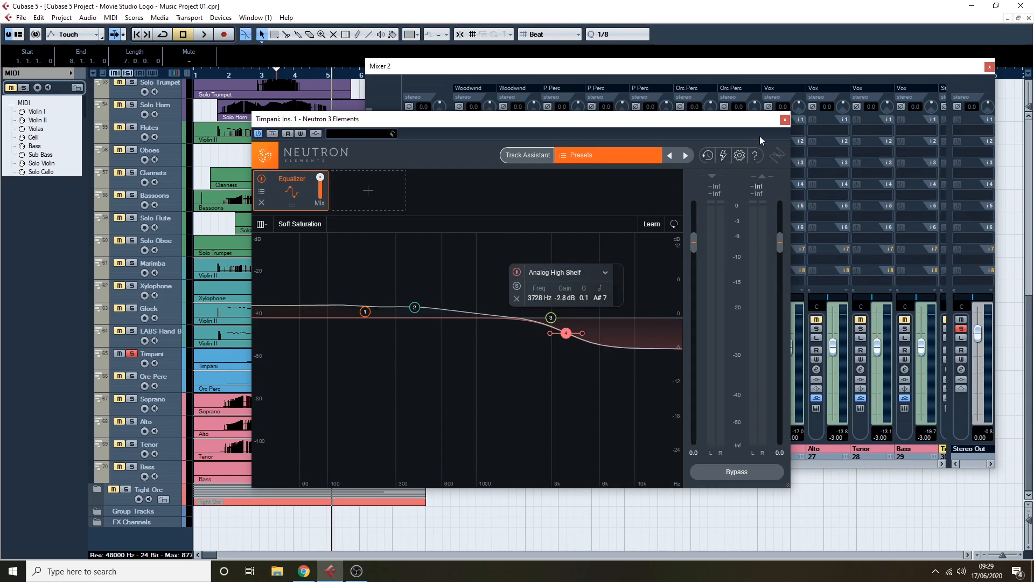
pyautogui.click(784, 121)
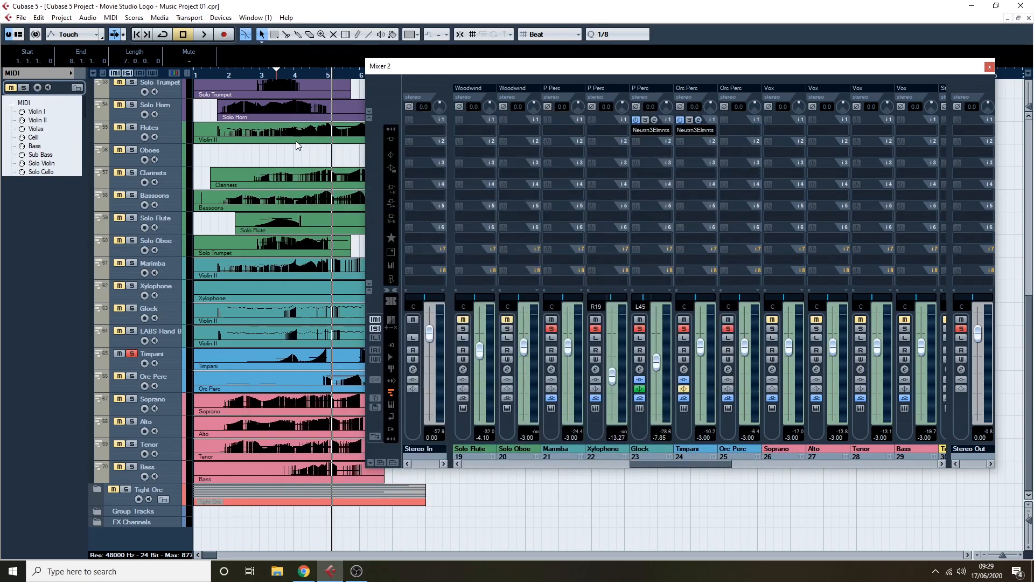
pyautogui.click(131, 354)
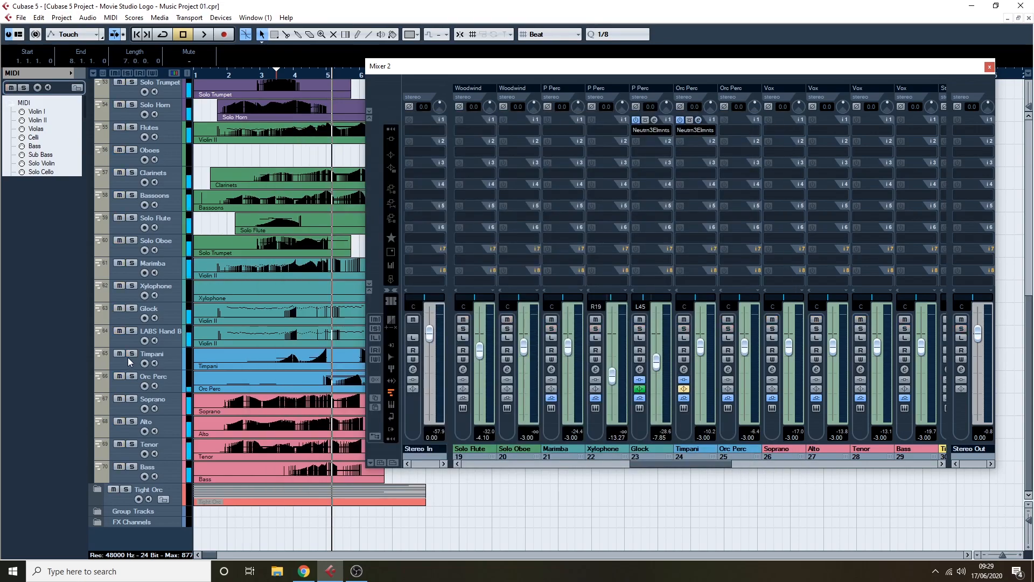
# Step: Bring the group channels into view in the mixer, examine the highpass band of the Strings group's Neutron equalizer, and close the plug-in
pyautogui.moveTo(697, 464); pyautogui.dragTo(857, 454)
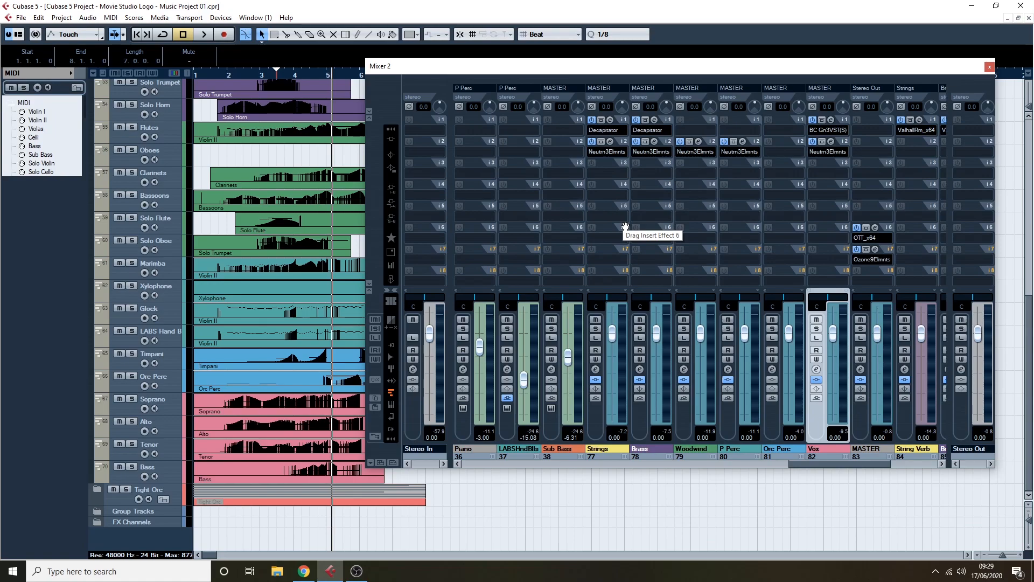
pyautogui.click(611, 143)
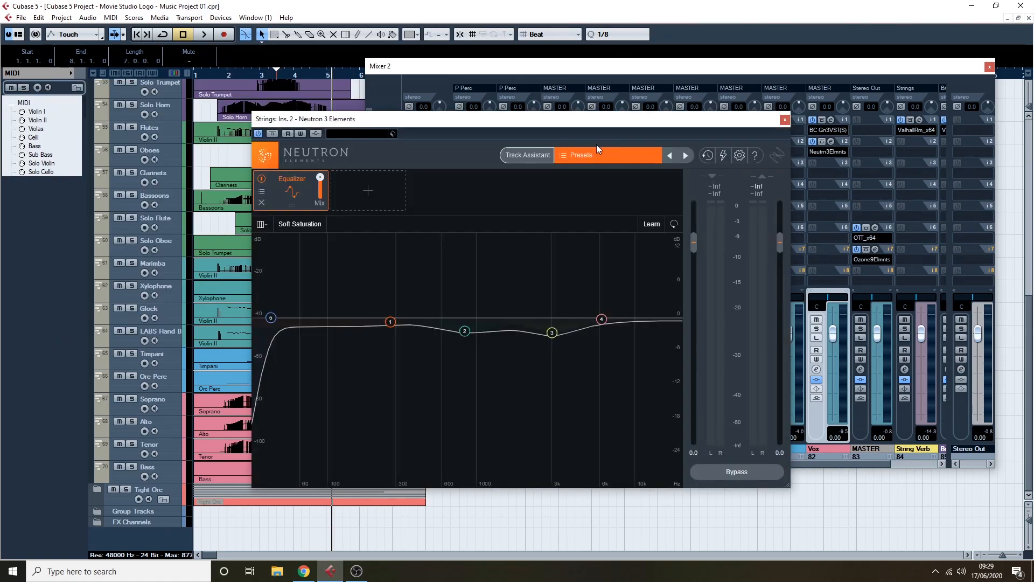
pyautogui.click(271, 318)
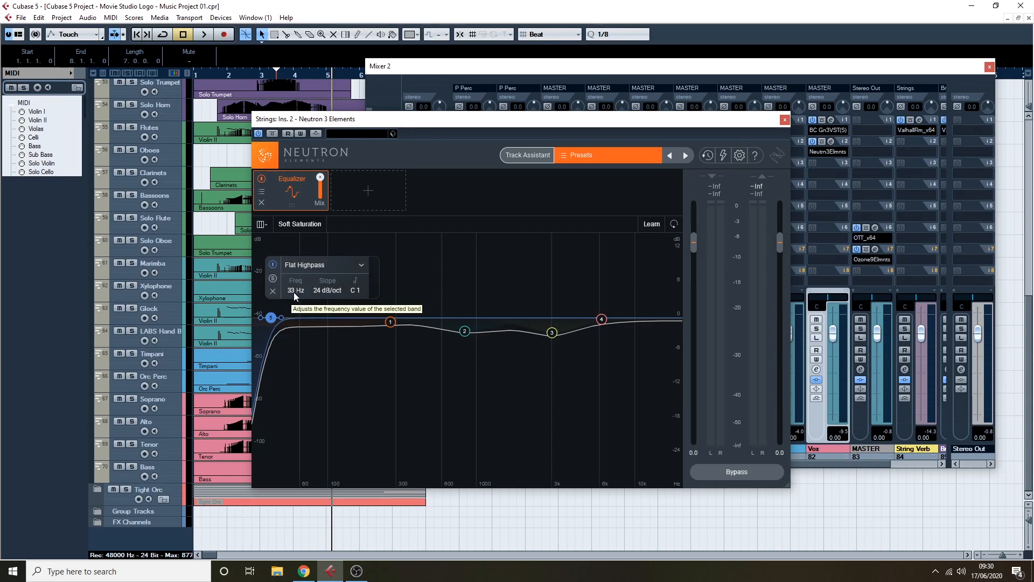
pyautogui.click(783, 120)
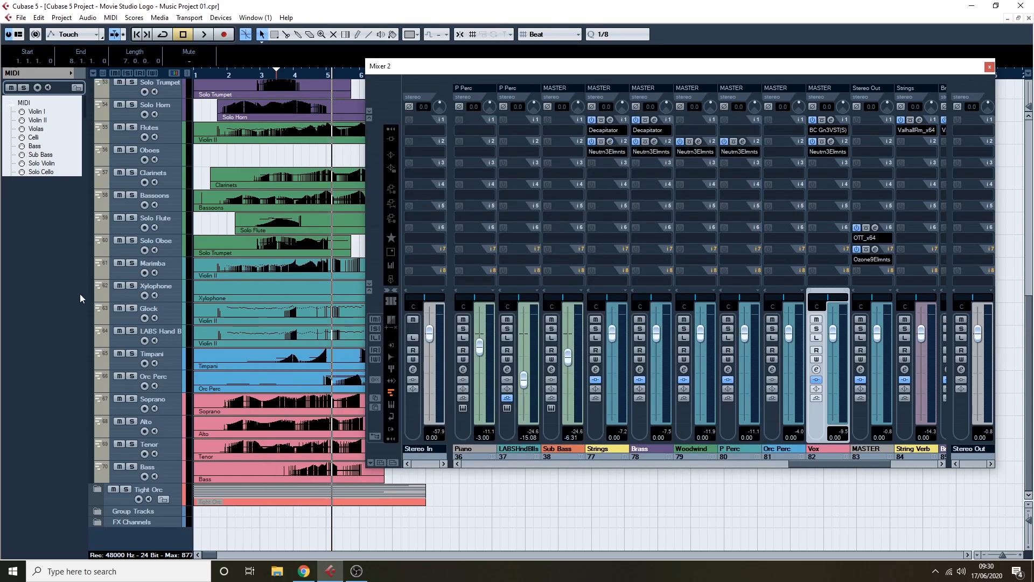
# Step: Reopen the Strings group's Neutron equalizer, solo the Strings group, and play from just before bar 2 with the plug-in window moved clear
pyautogui.scroll(10, 256, 303)
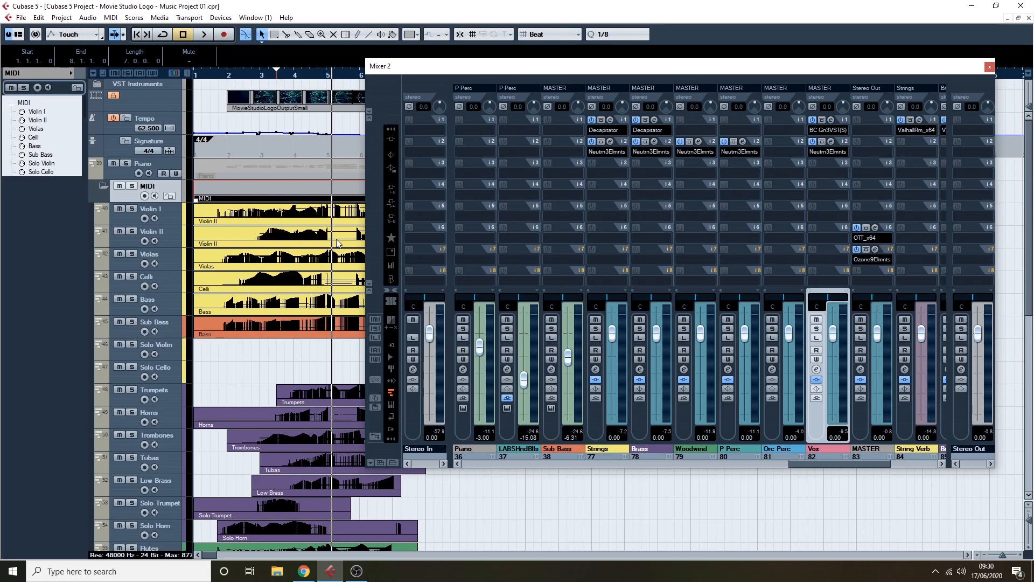
pyautogui.click(611, 141)
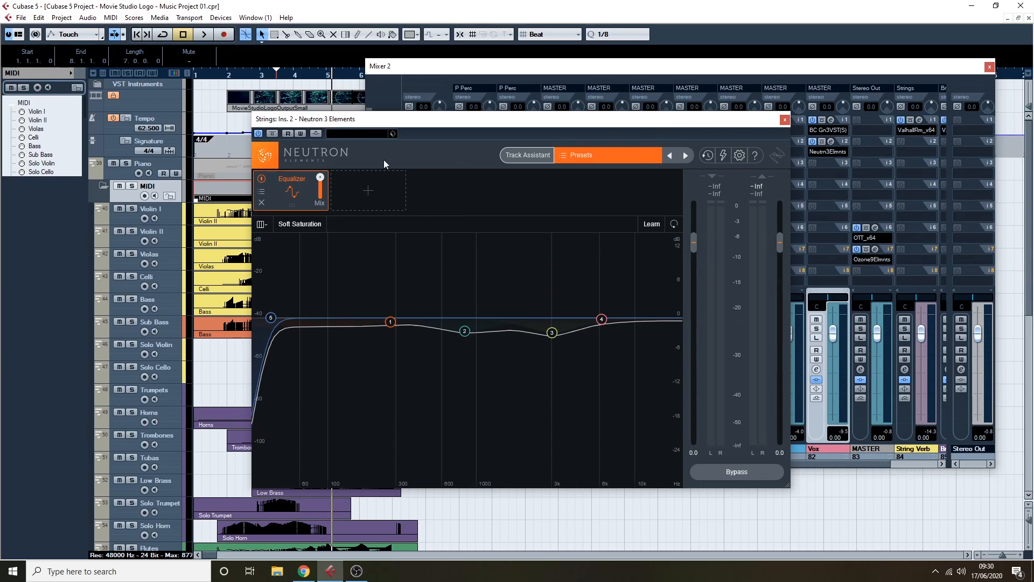
pyautogui.moveTo(581, 126); pyautogui.dragTo(351, 271)
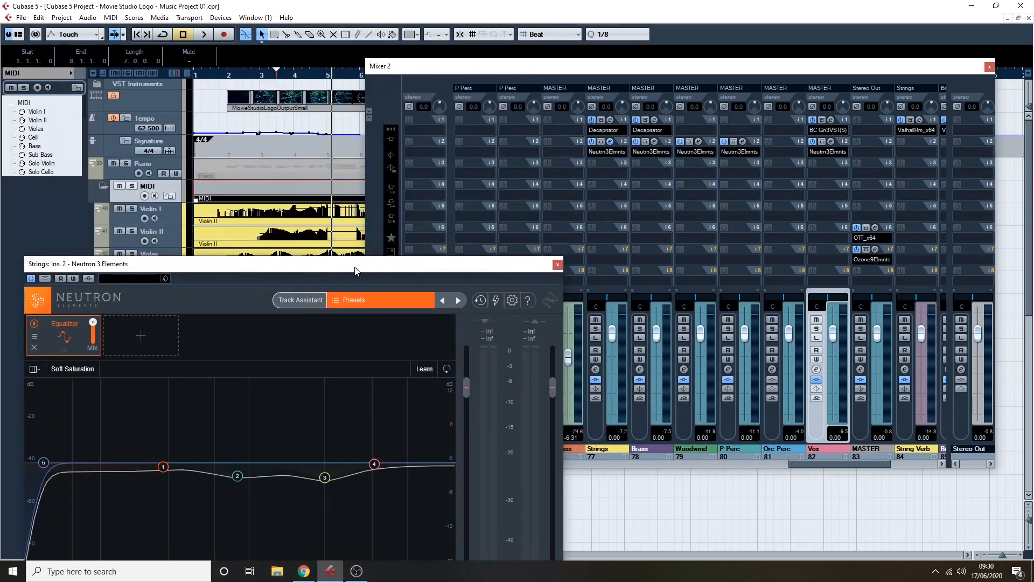
pyautogui.click(595, 328)
pyautogui.click(215, 75)
pyautogui.press('space')
pyautogui.moveTo(253, 266); pyautogui.dragTo(391, 143)
pyautogui.moveTo(210, 142); pyautogui.dragTo(280, 137)
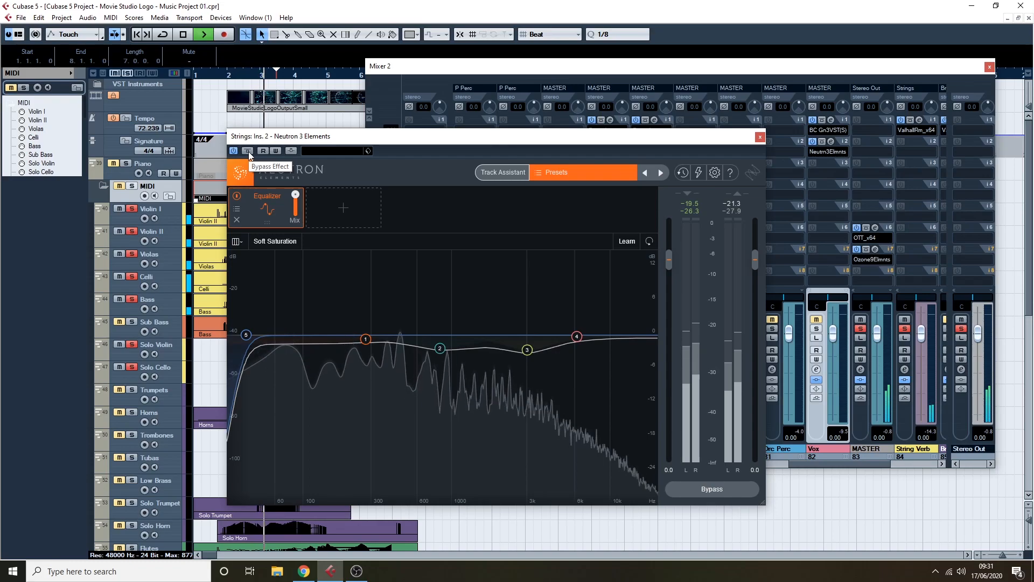
# Step: Toggle the bypass of the Strings Neutron equalizer repeatedly during playback to compare the sound, and stop with it active
pyautogui.click(247, 151)
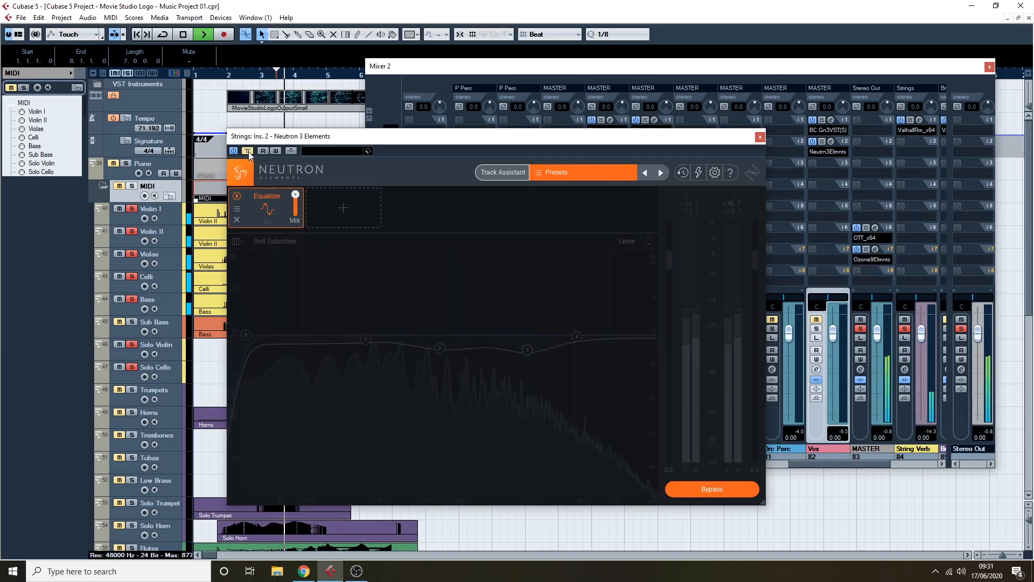
pyautogui.click(248, 151)
pyautogui.click(248, 151)
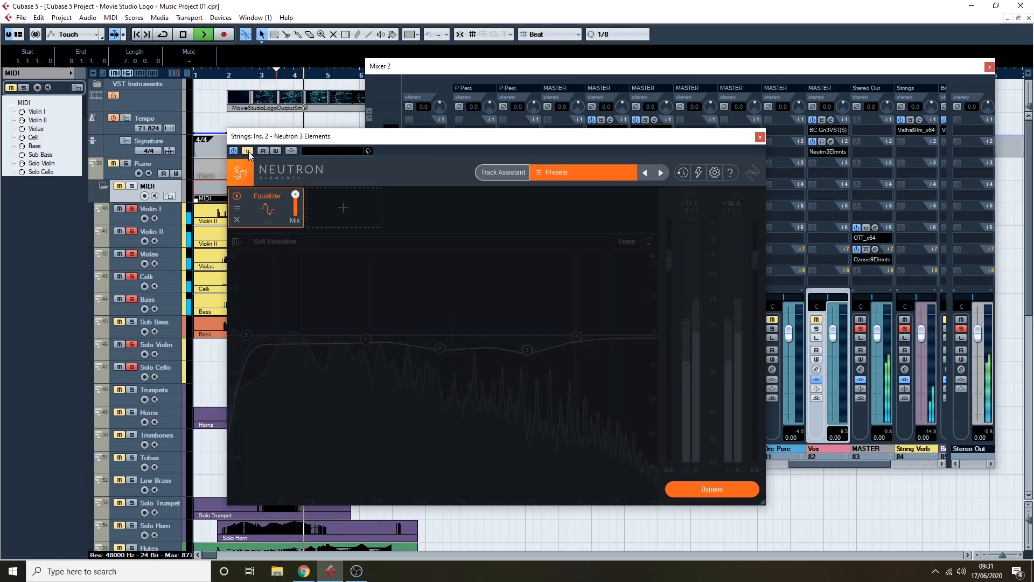
pyautogui.click(248, 151)
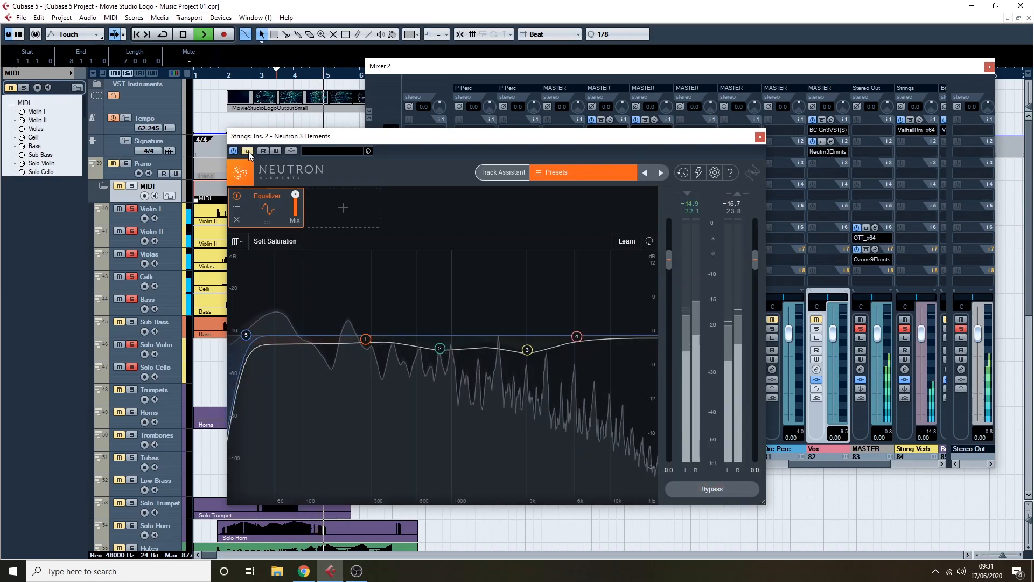
pyautogui.click(248, 151)
pyautogui.click(247, 151)
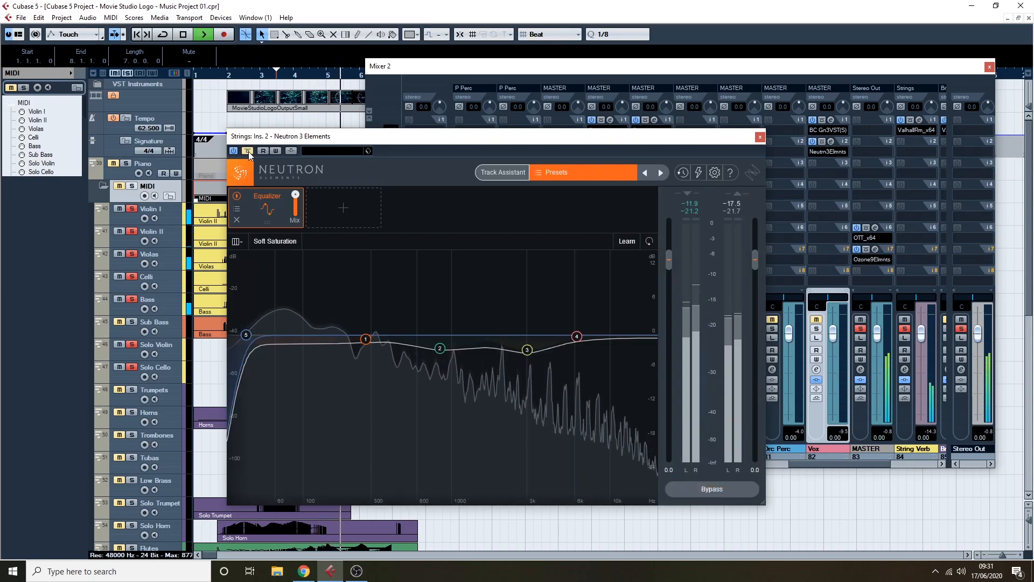
pyautogui.click(248, 151)
pyautogui.click(248, 151)
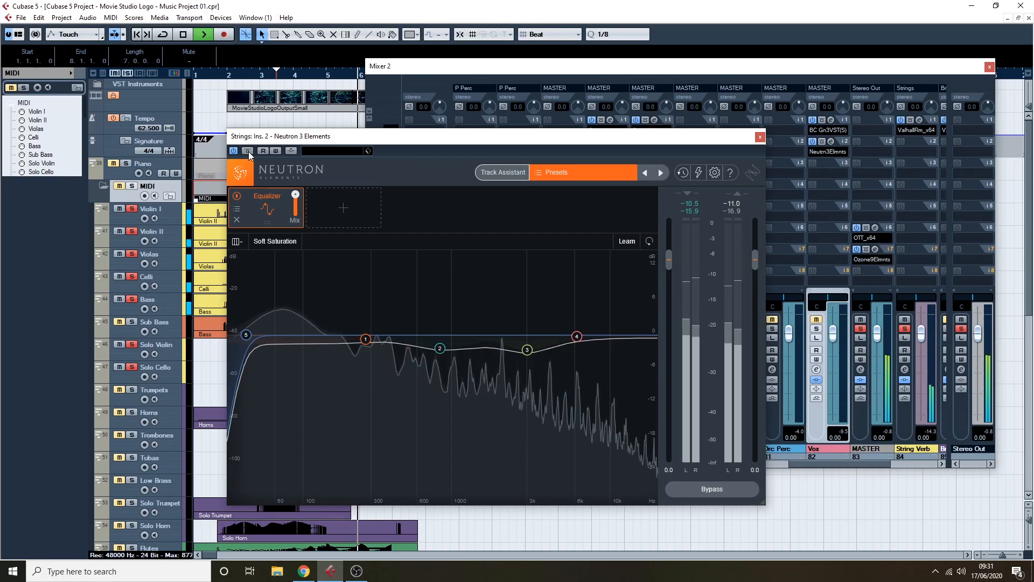
pyautogui.press('space')
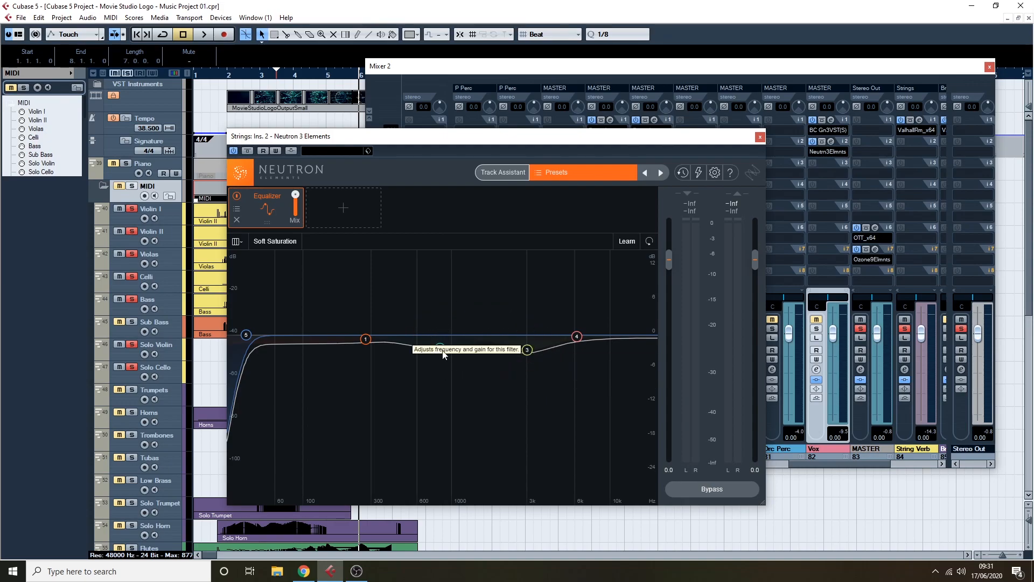
# Step: Replay the soloed Strings from bar 2, comparing the Neutron equalizer on and bypassed again, and close the plug-in once stopped
pyautogui.click(227, 78)
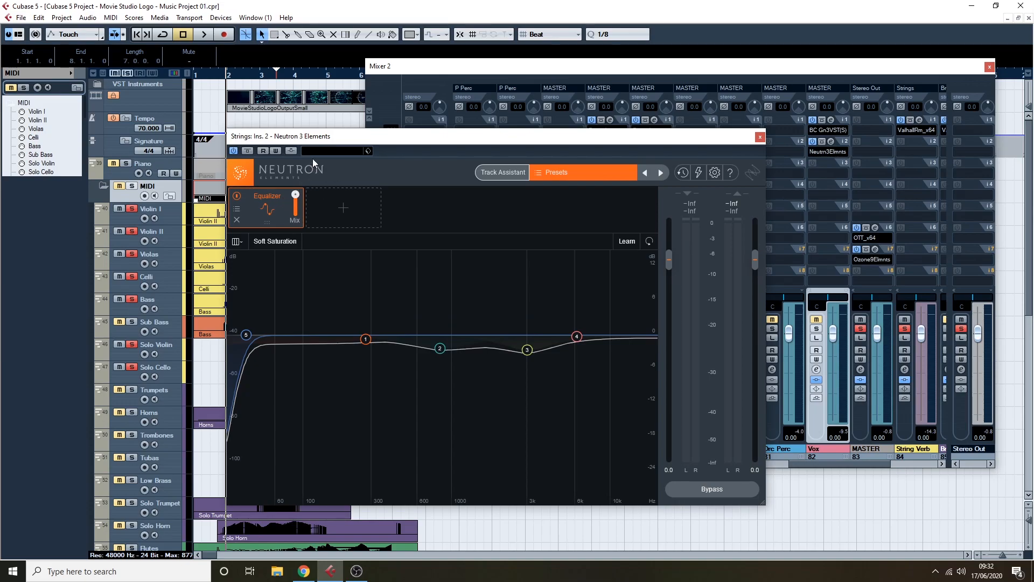
pyautogui.press('space')
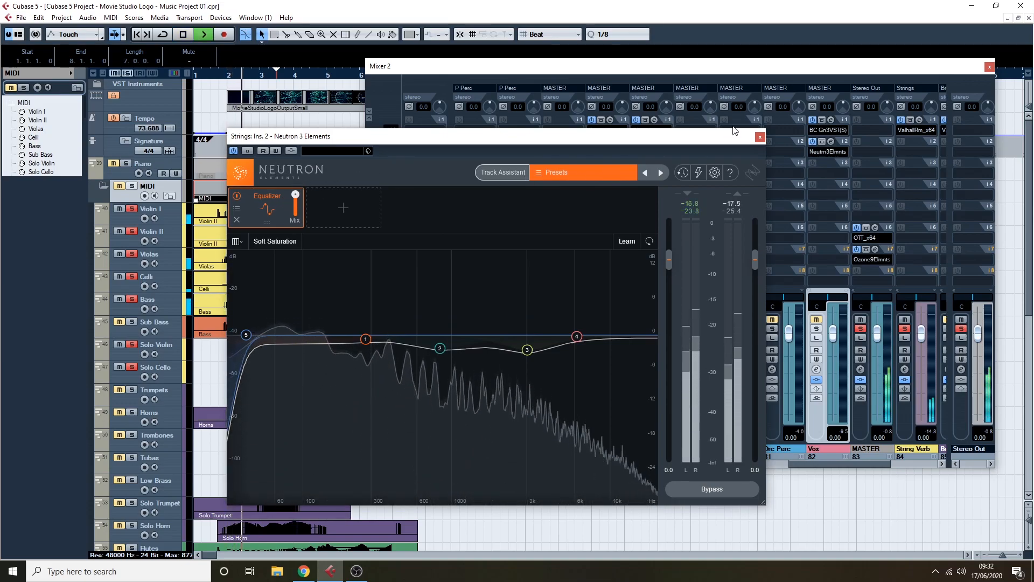
pyautogui.click(248, 151)
pyautogui.click(247, 152)
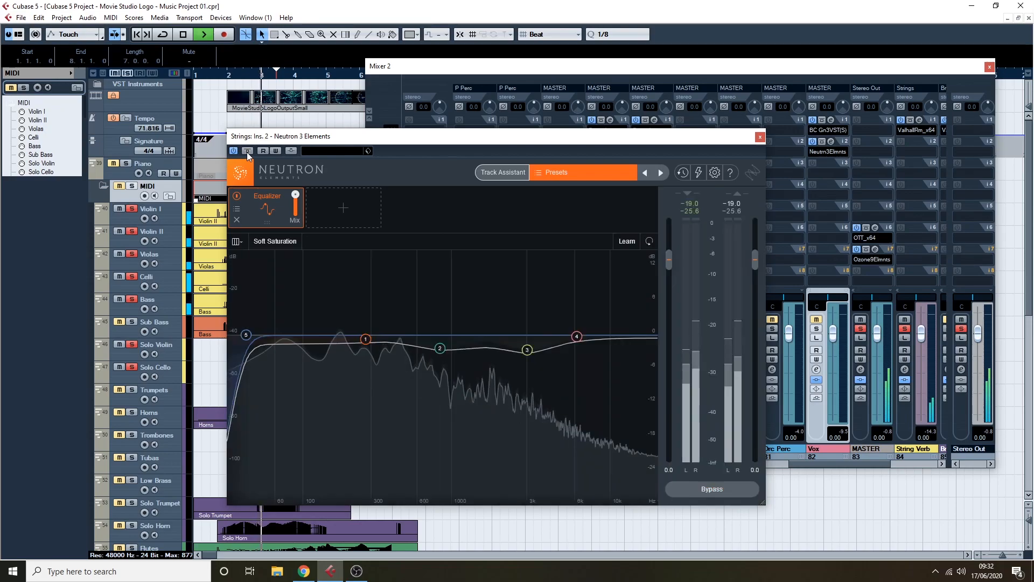
pyautogui.click(247, 152)
pyautogui.click(247, 152)
pyautogui.click(247, 151)
pyautogui.click(247, 152)
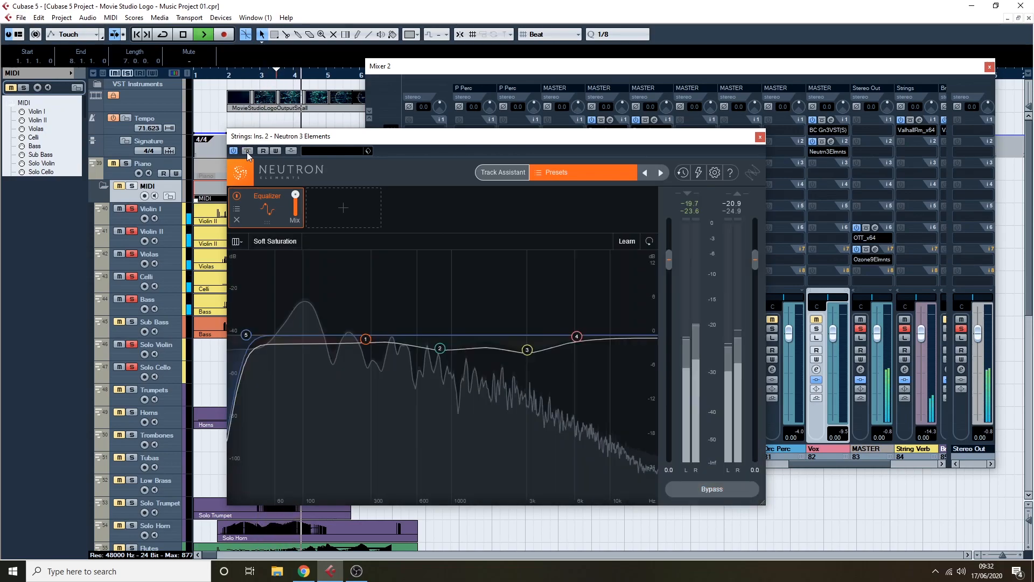
pyautogui.click(247, 152)
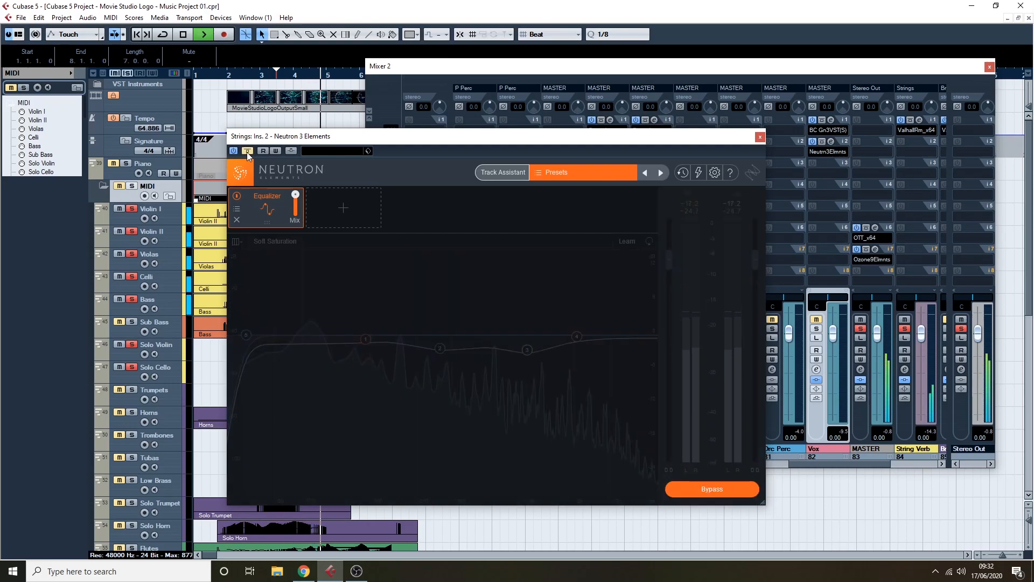
pyautogui.click(247, 152)
pyautogui.press('space')
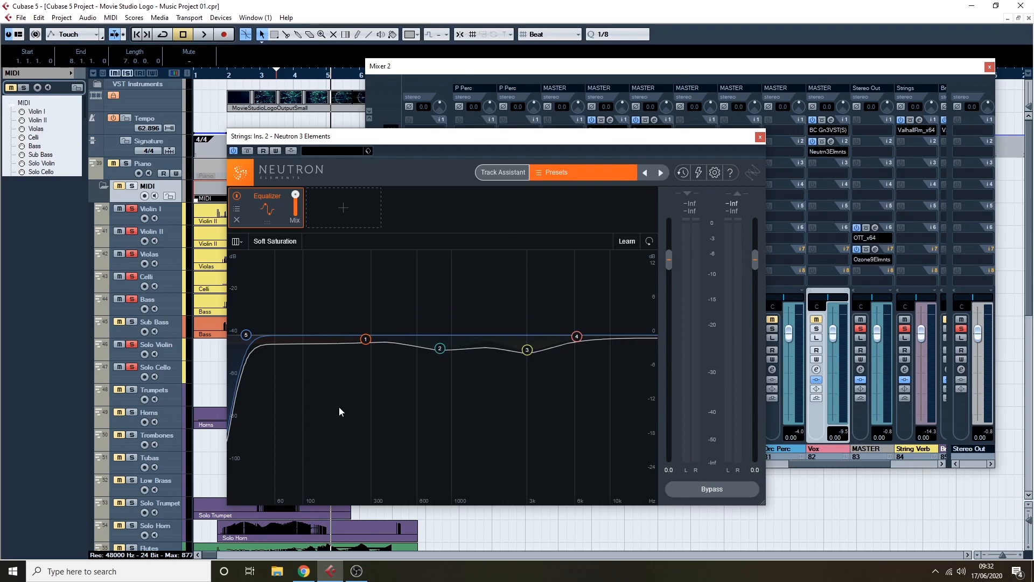
pyautogui.click(760, 138)
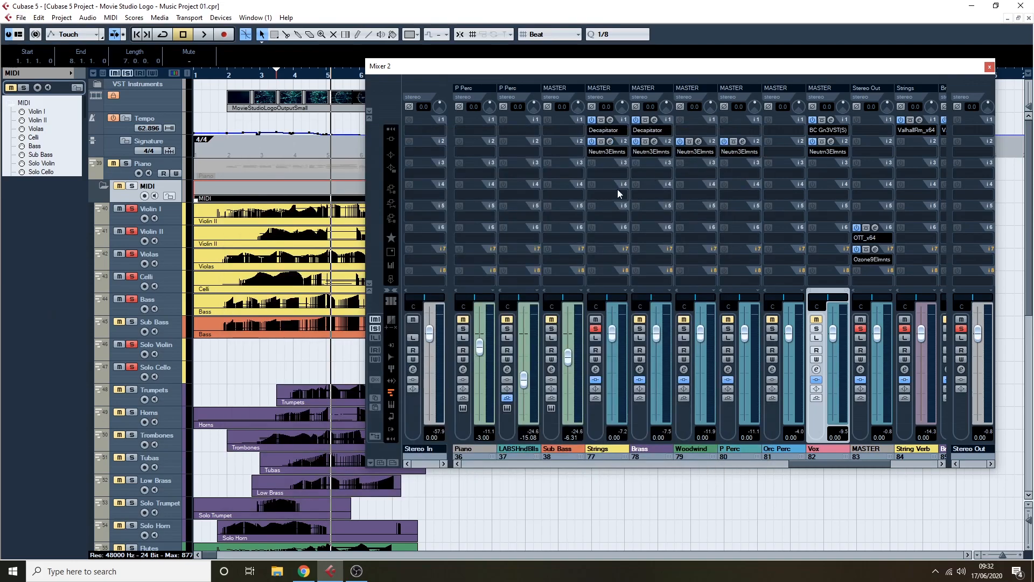
# Step: Open the Decapitator on the Strings group's first insert, bring the mixer back in front, and play from just before bar 2
pyautogui.click(611, 120)
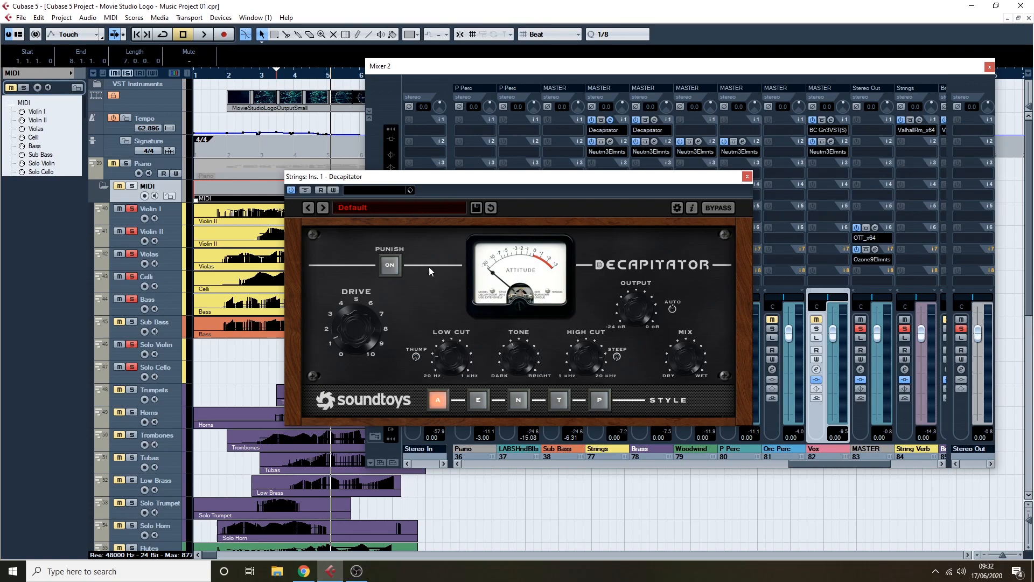
pyautogui.click(558, 73)
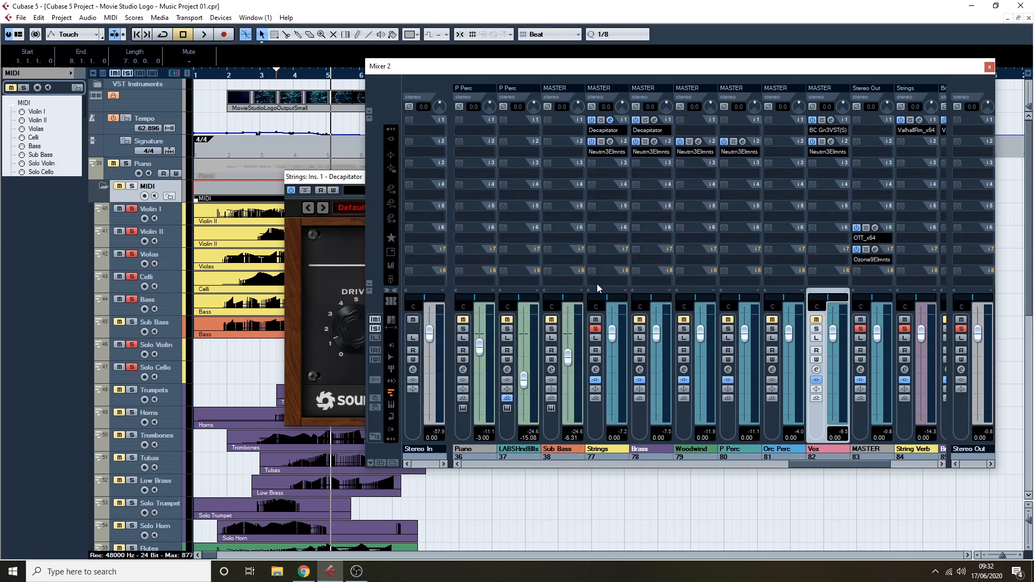
pyautogui.moveTo(239, 76); pyautogui.dragTo(217, 76)
pyautogui.press('space')
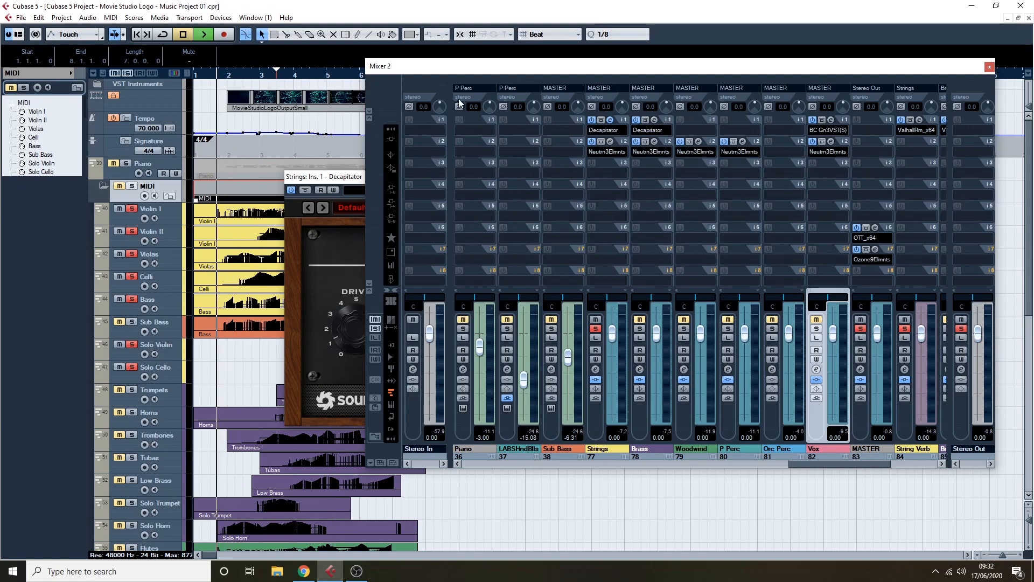
# Step: Compare the Strings with and without Decapitator by toggling its insert bypass during playback, and stop with it bypassed
pyautogui.click(601, 120)
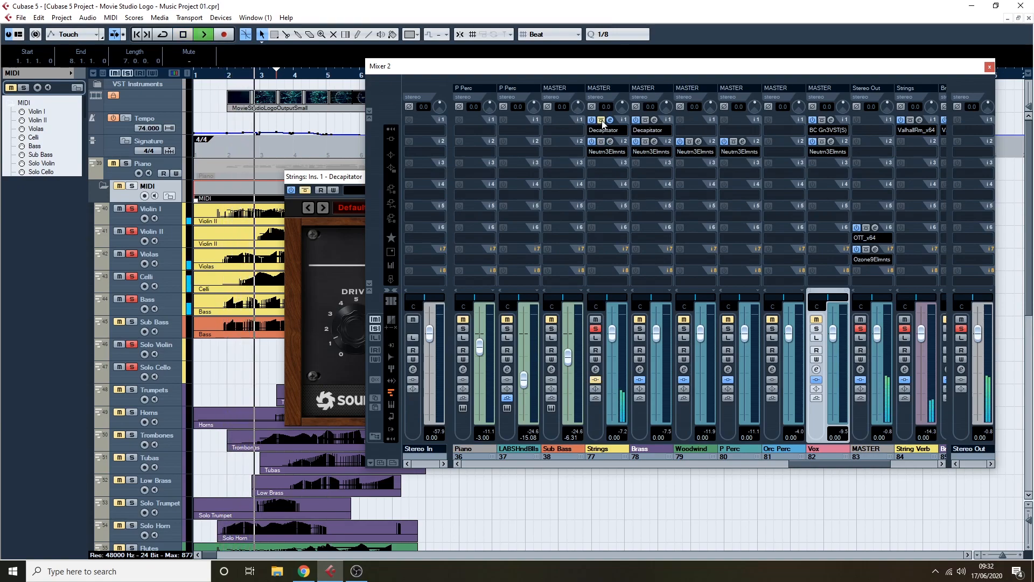
pyautogui.click(601, 120)
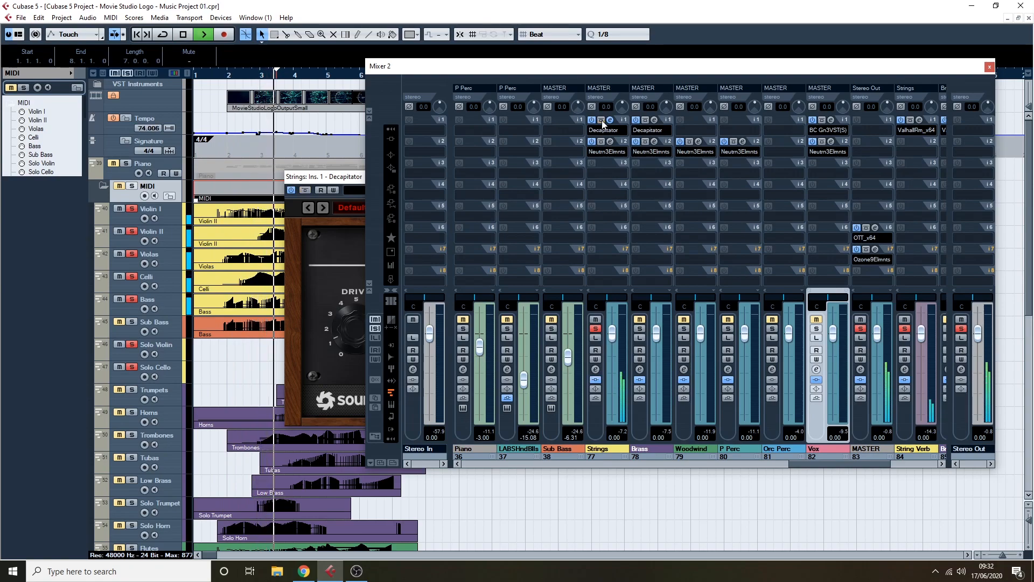
pyautogui.click(601, 120)
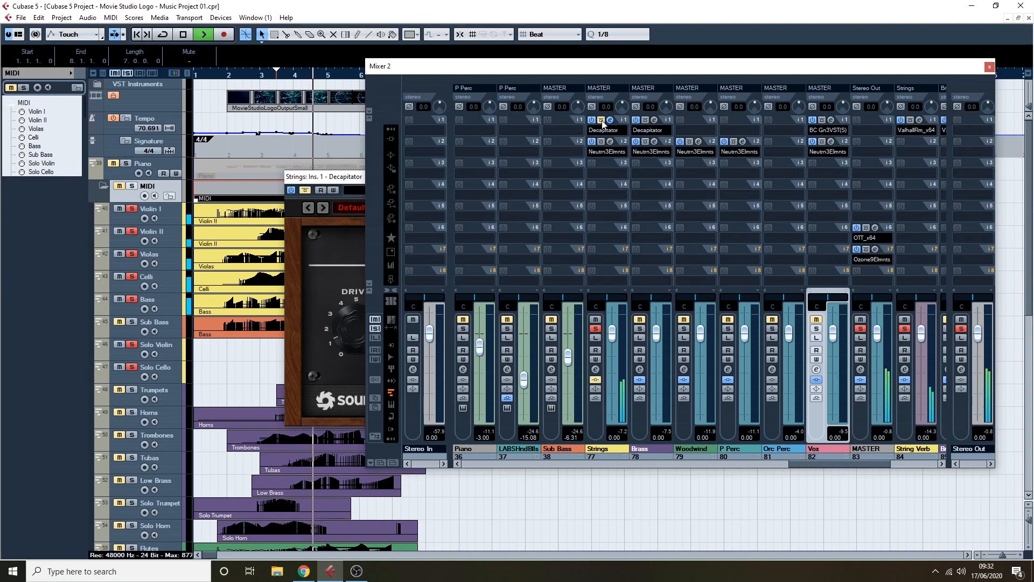
pyautogui.click(601, 121)
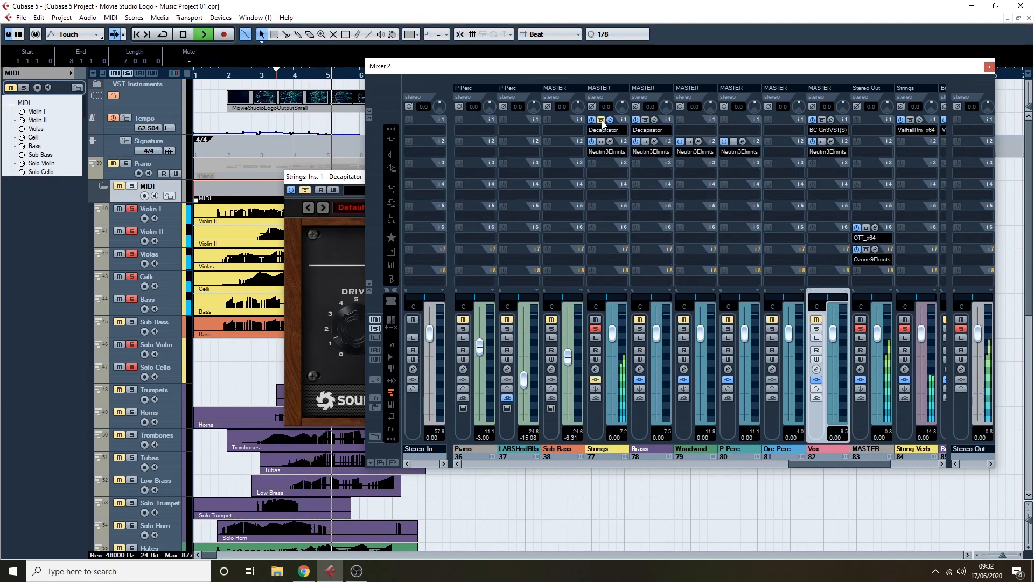
pyautogui.press('space')
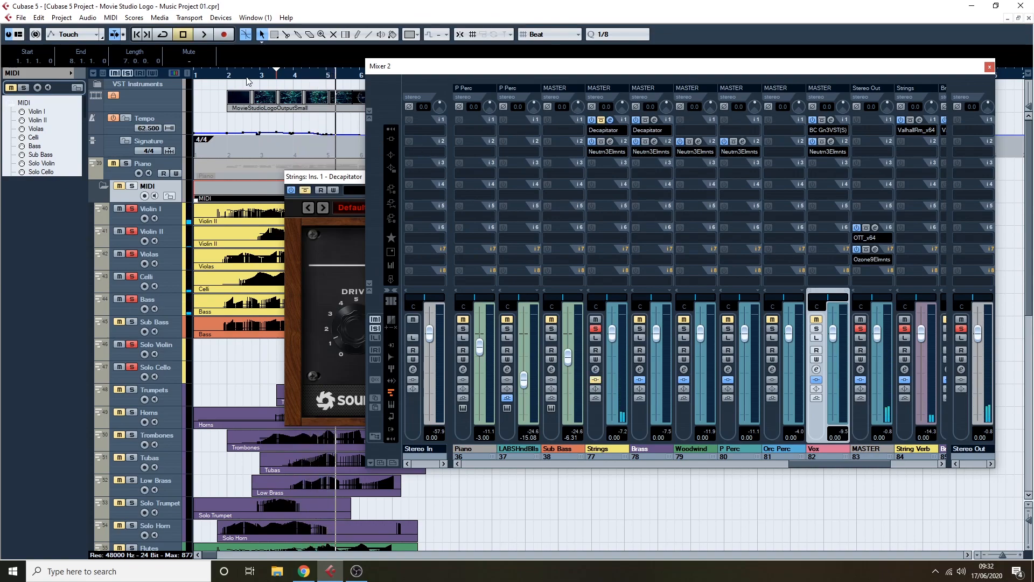
# Step: Bypass the Neutron insert on the Strings group as well and play the unprocessed Strings from just before bar 2
pyautogui.click(254, 78)
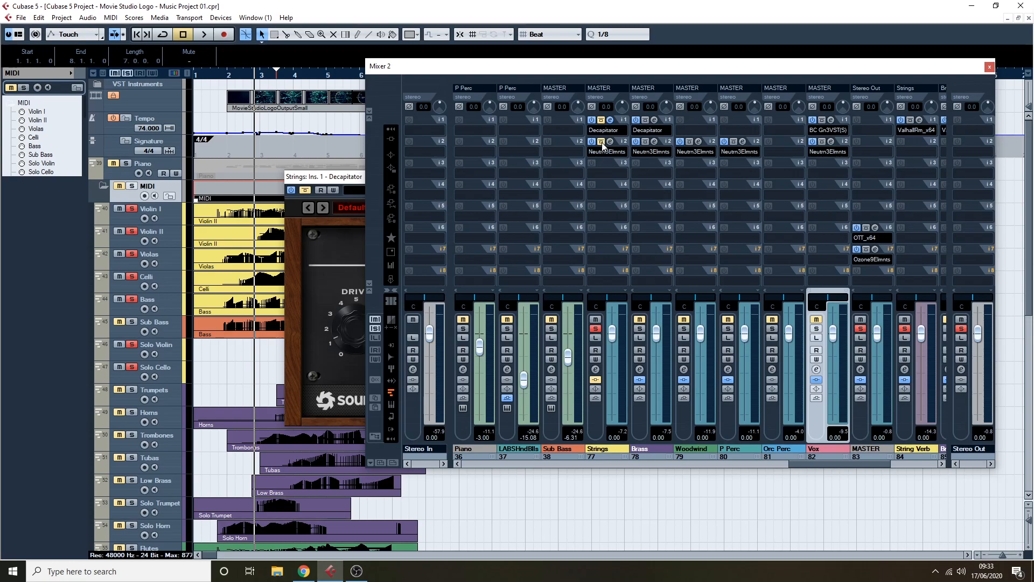
pyautogui.moveTo(216, 74); pyautogui.dragTo(215, 73)
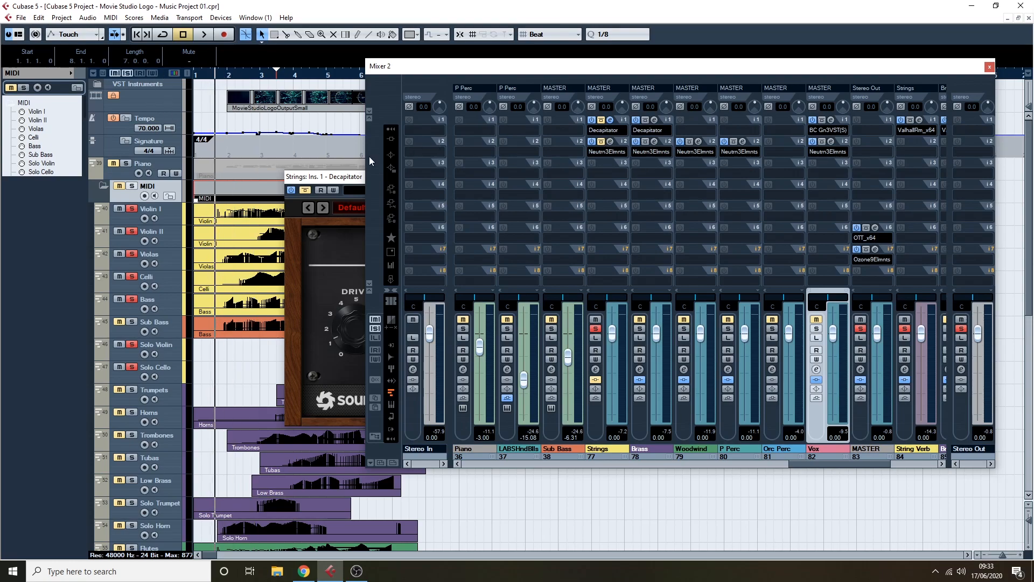
pyautogui.press('space')
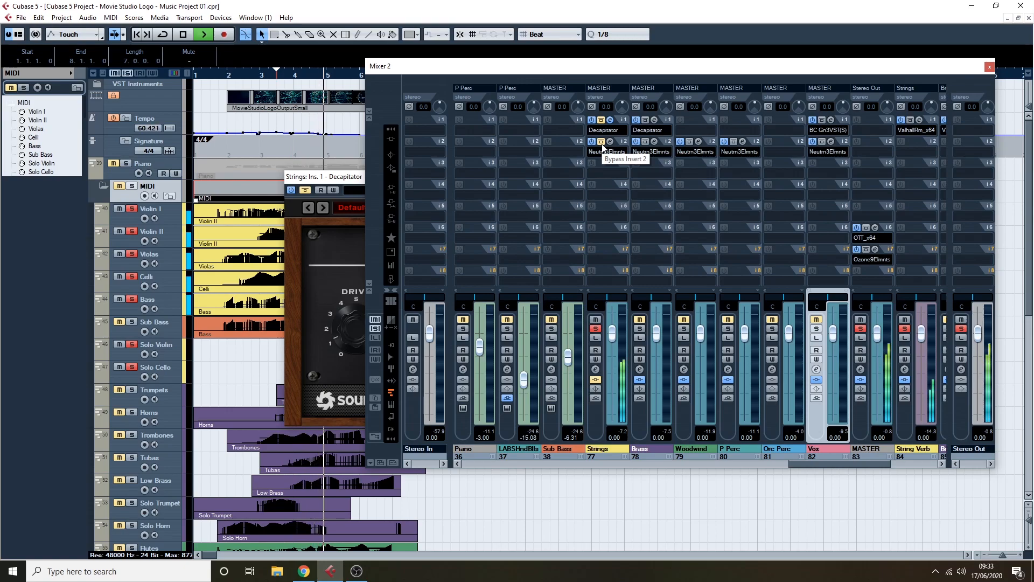
# Step: Replay the soloed Strings from just before bar 2, toggle the Decapitator and Neutron bypasses to compare, and stop with both inserts active
pyautogui.press('space')
pyautogui.click(224, 76)
pyautogui.press('space')
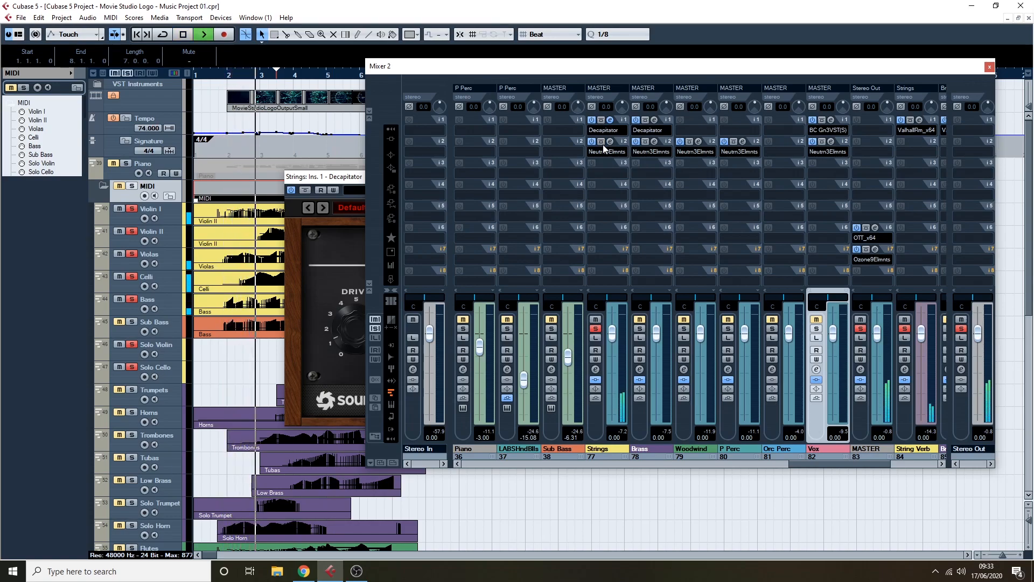
pyautogui.click(601, 142)
pyautogui.click(601, 142)
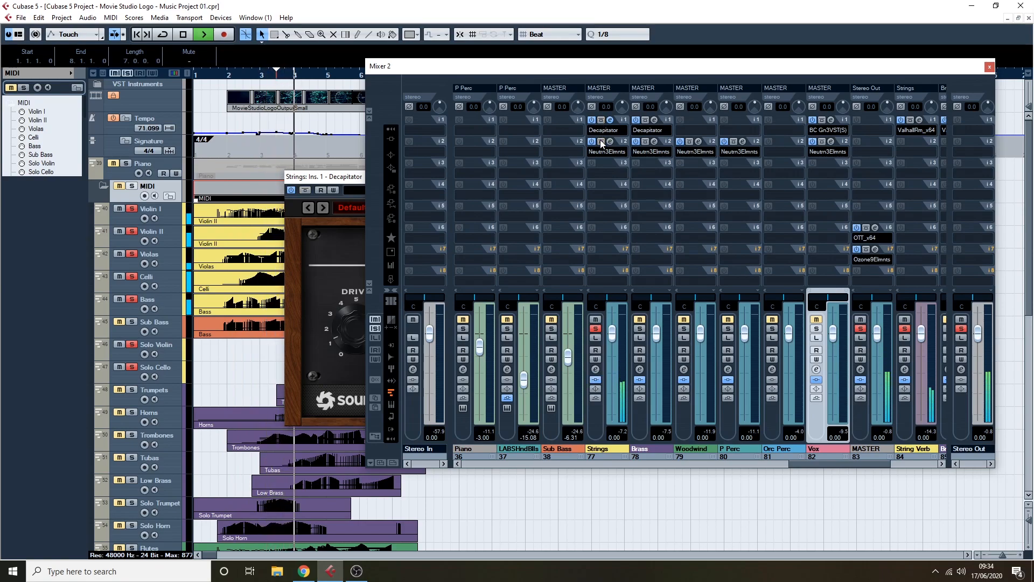
pyautogui.click(601, 120)
pyautogui.click(601, 120)
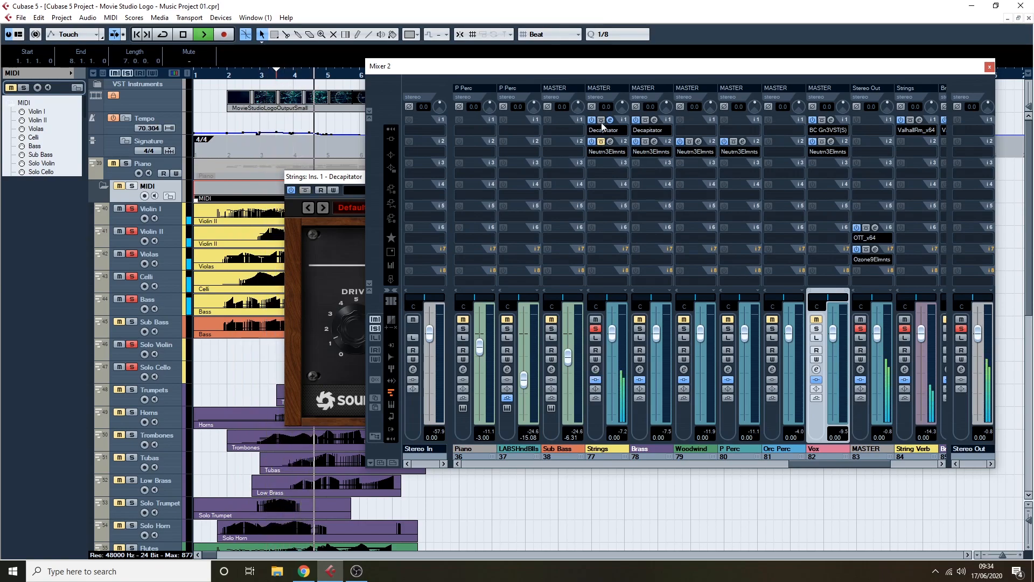
pyautogui.click(601, 120)
pyautogui.click(601, 121)
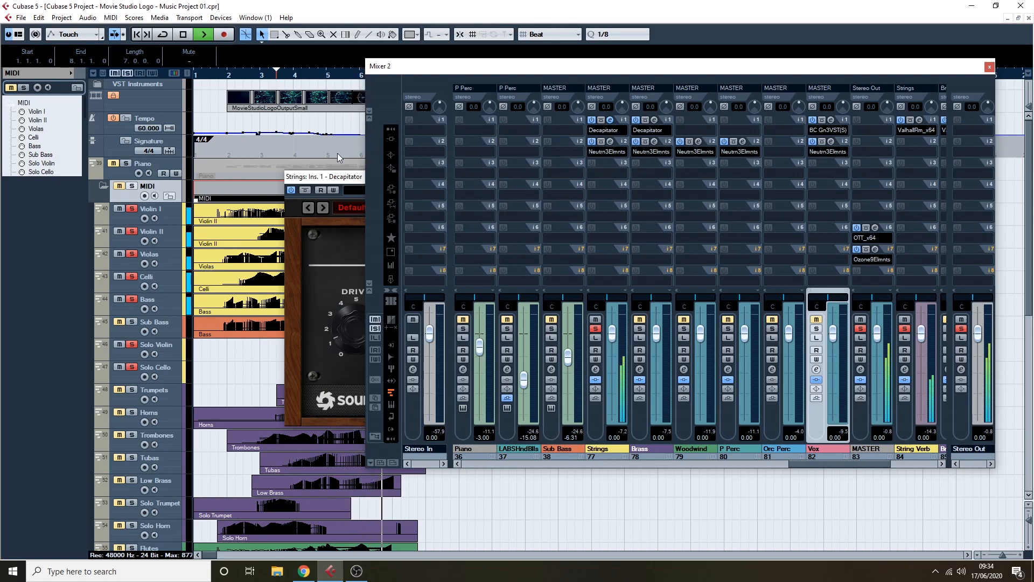
pyautogui.press('space')
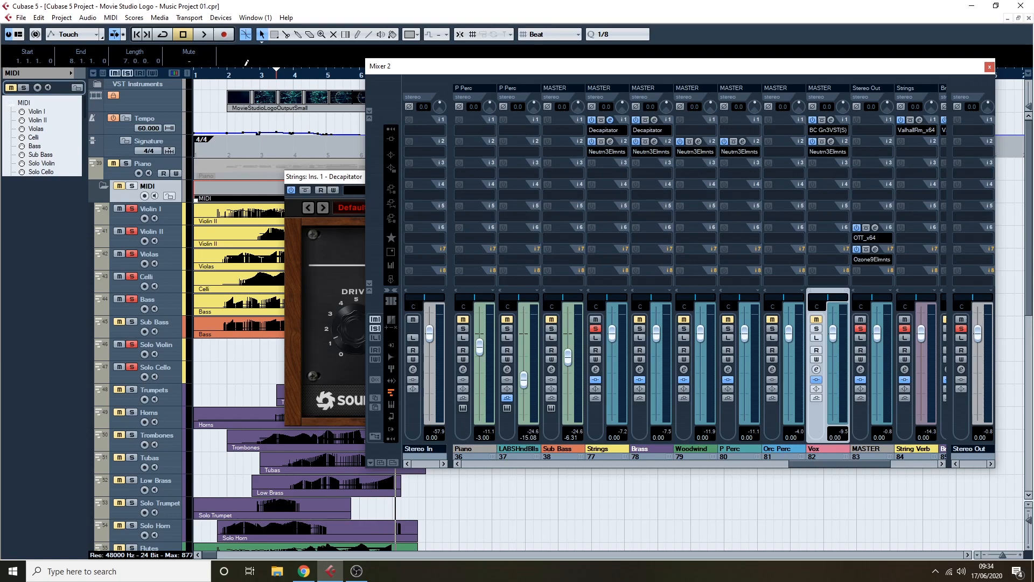
# Step: Return the playhead to bar 2, clear the Strings solo, and play the full mix
pyautogui.click(231, 76)
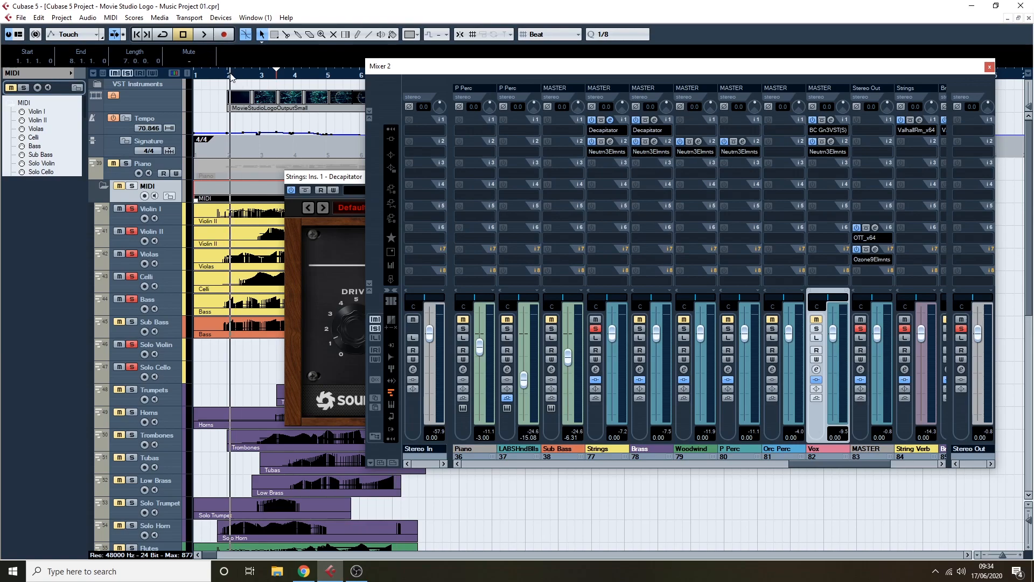
pyautogui.click(130, 73)
pyautogui.press('space')
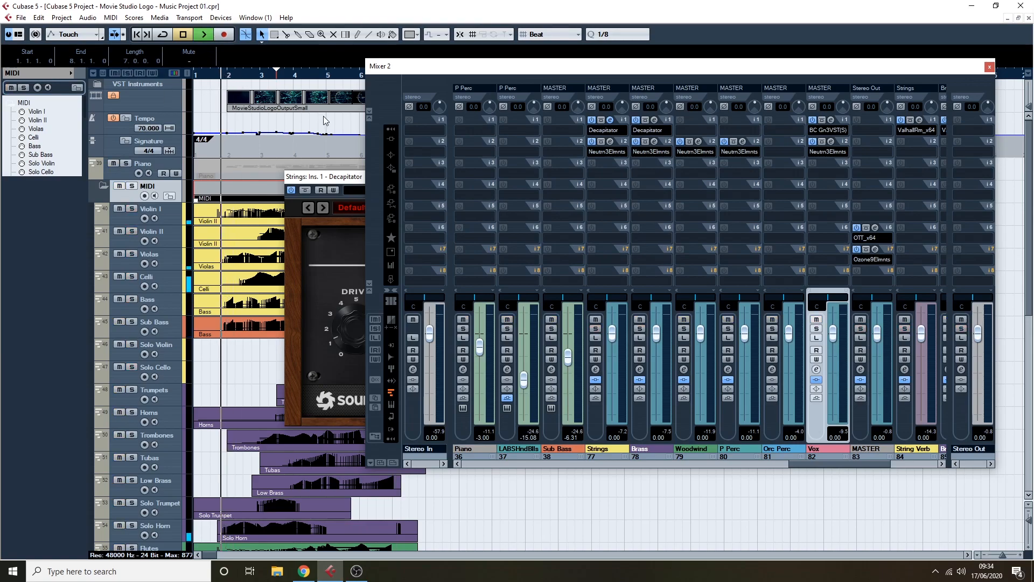
# Step: Compare the full mix with the Strings' Decapitator and Neutron inserts bypassed and active, and stop playback with both active
pyautogui.click(601, 141)
pyautogui.click(601, 130)
pyautogui.click(601, 121)
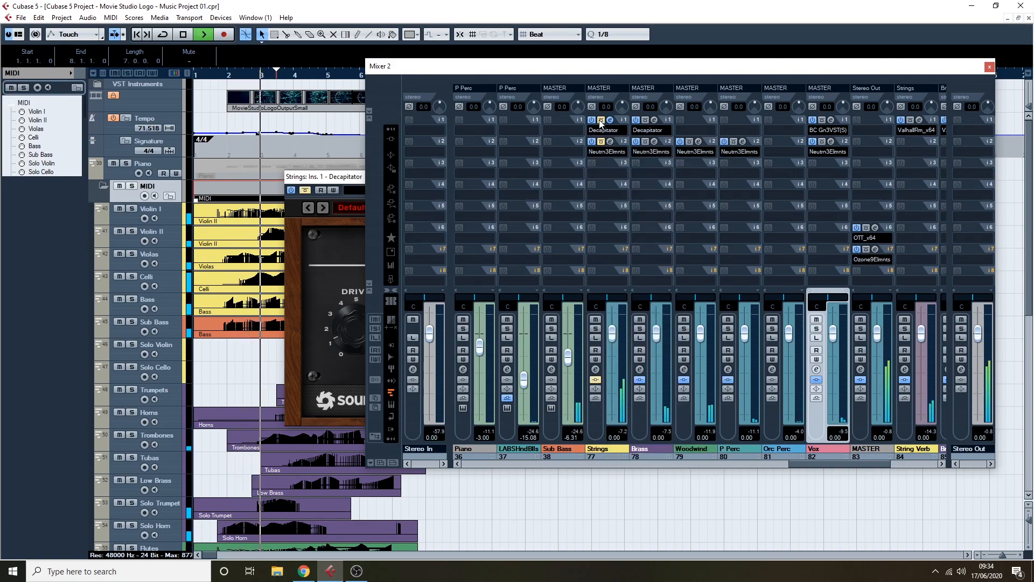
pyautogui.click(601, 120)
pyautogui.click(602, 140)
pyautogui.click(602, 142)
pyautogui.click(602, 121)
pyautogui.click(601, 120)
pyautogui.click(602, 141)
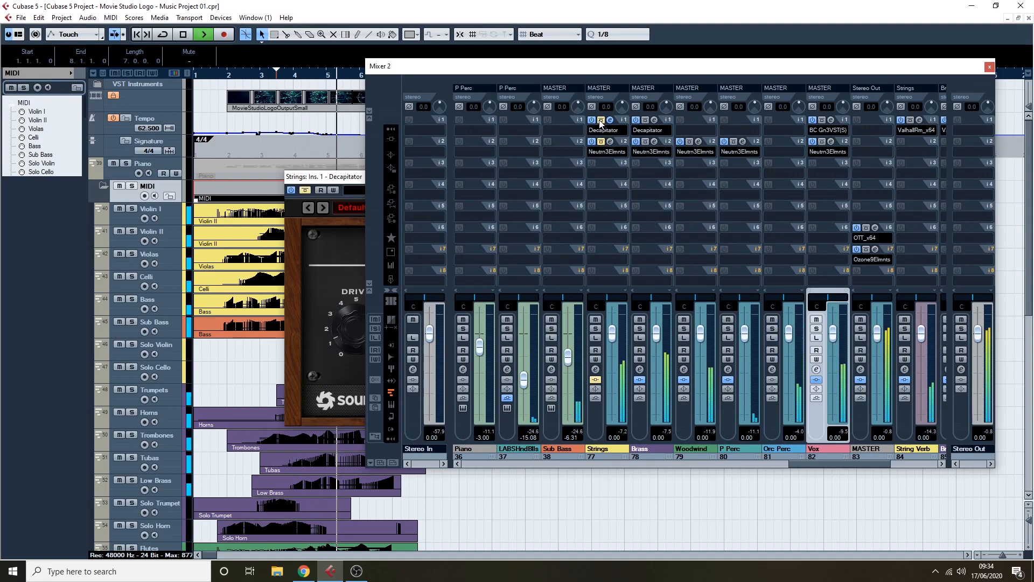
pyautogui.click(602, 142)
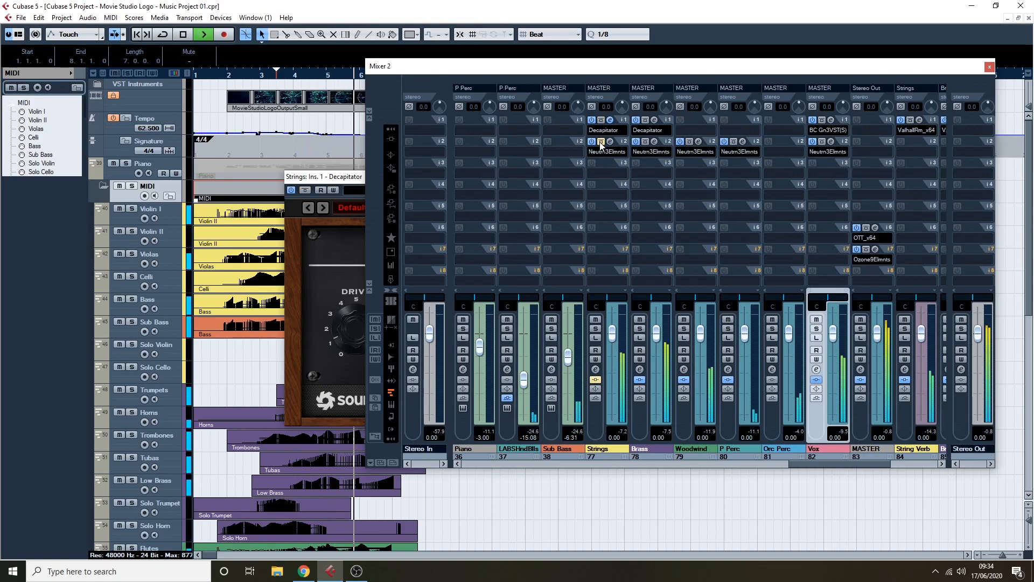
pyautogui.click(602, 121)
pyautogui.click(601, 120)
pyautogui.click(601, 141)
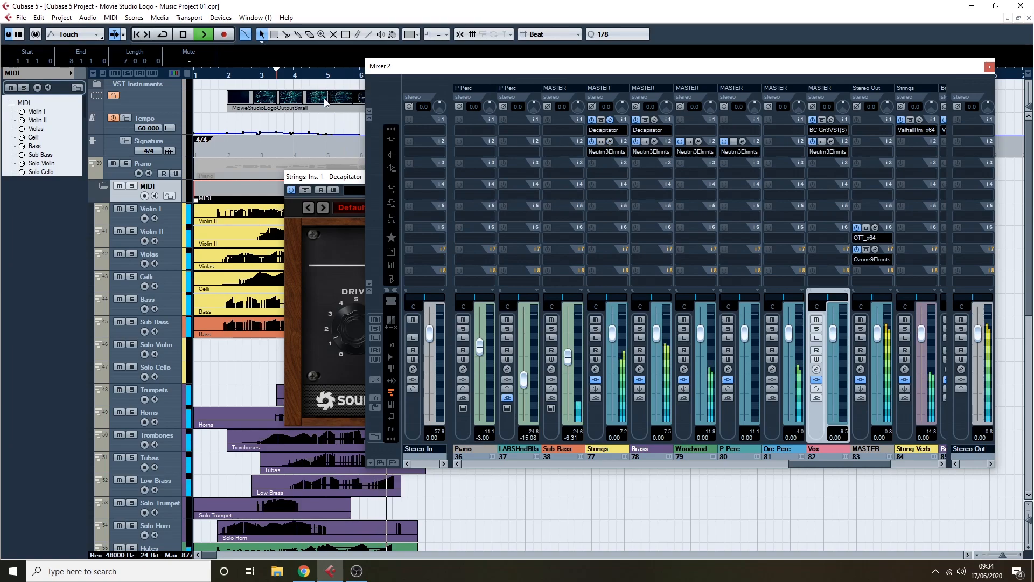
pyautogui.press('space')
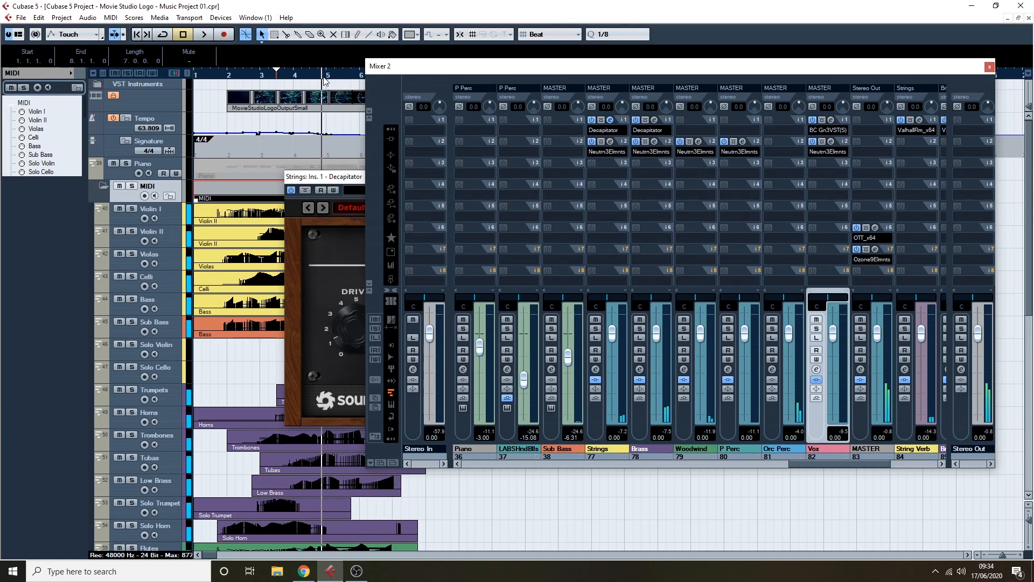
# Step: Bypass both Strings inserts, resume the full mix from just before bar 5, and reactivate them during playback
pyautogui.click(601, 119)
pyautogui.click(601, 141)
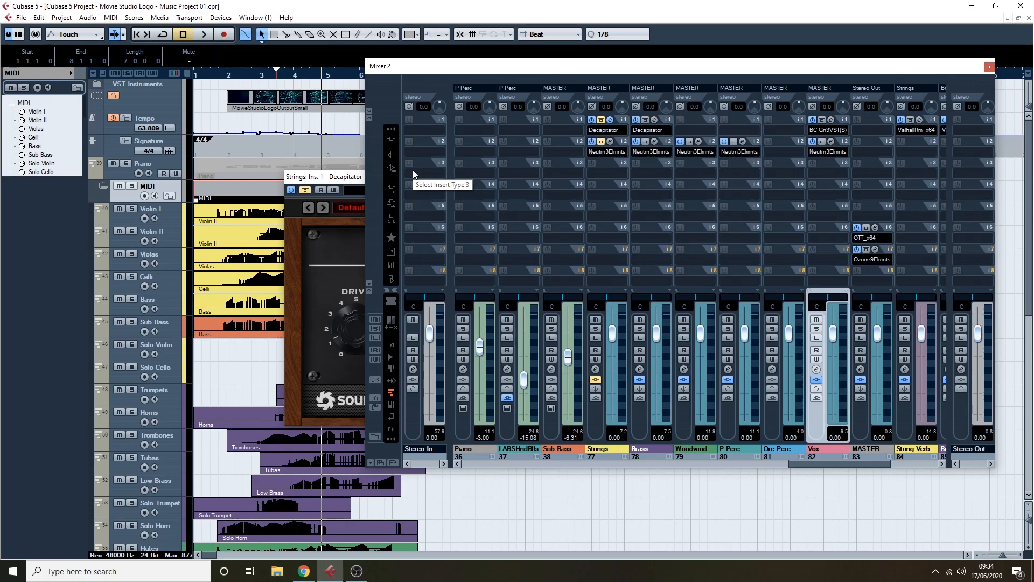
pyautogui.press('space')
pyautogui.click(601, 119)
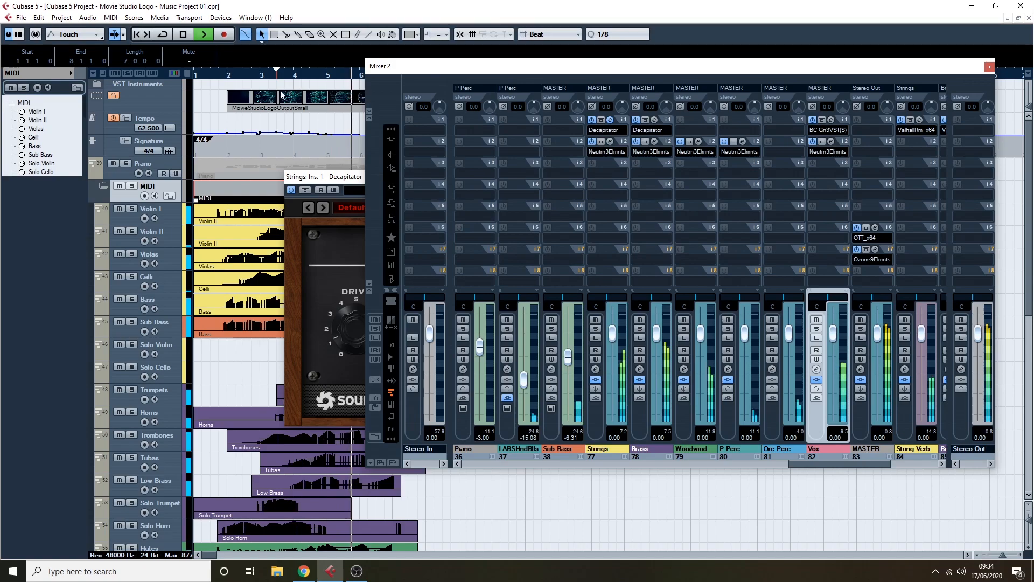
# Step: Replay the full mix from just before bar 4, comparing the Strings inserts active and bypassed, and close the Decapitator once stopped
pyautogui.click(288, 74)
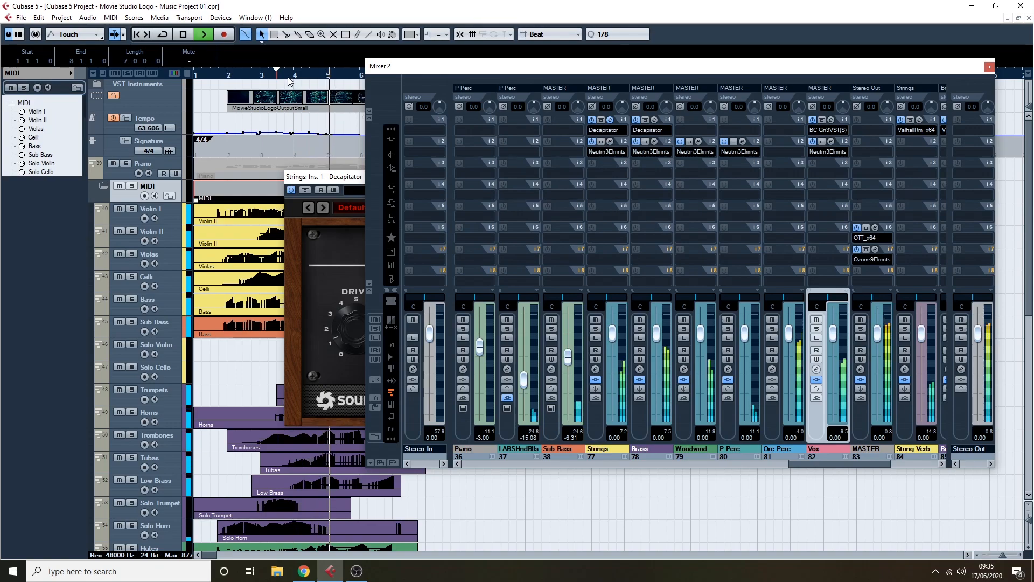
pyautogui.press('space')
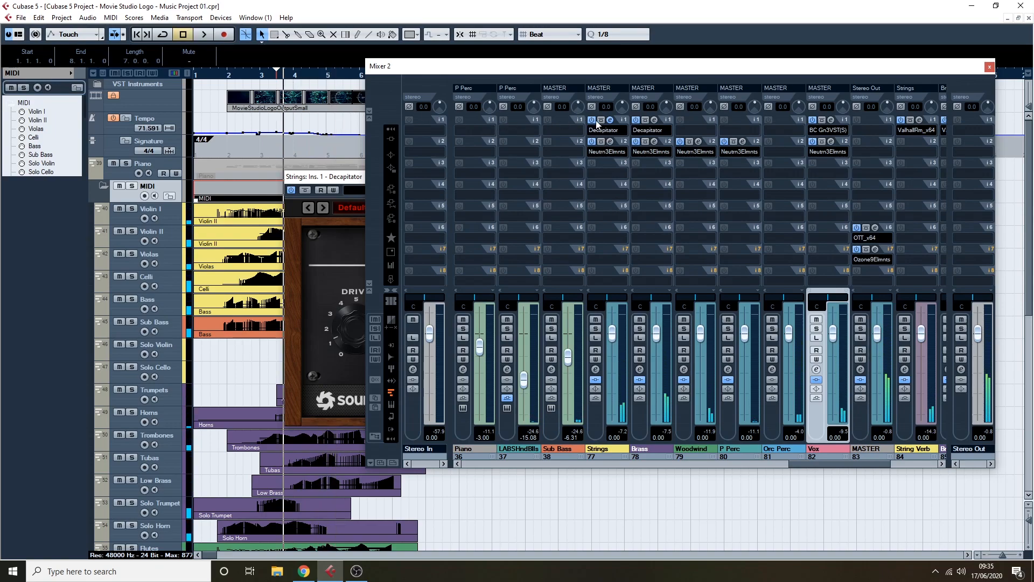
pyautogui.press('space')
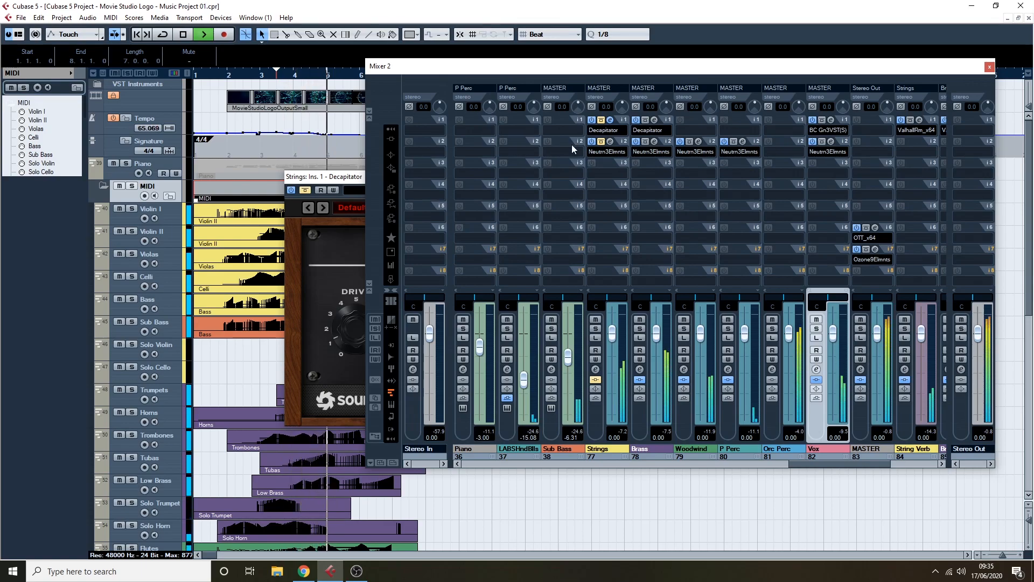
pyautogui.press('space')
pyautogui.click(601, 120)
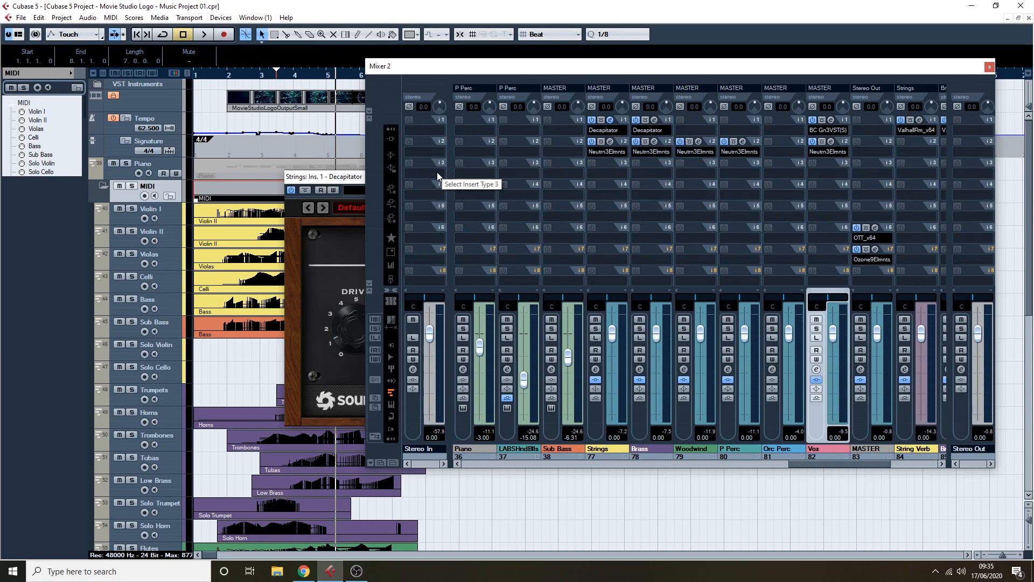
pyautogui.click(353, 188)
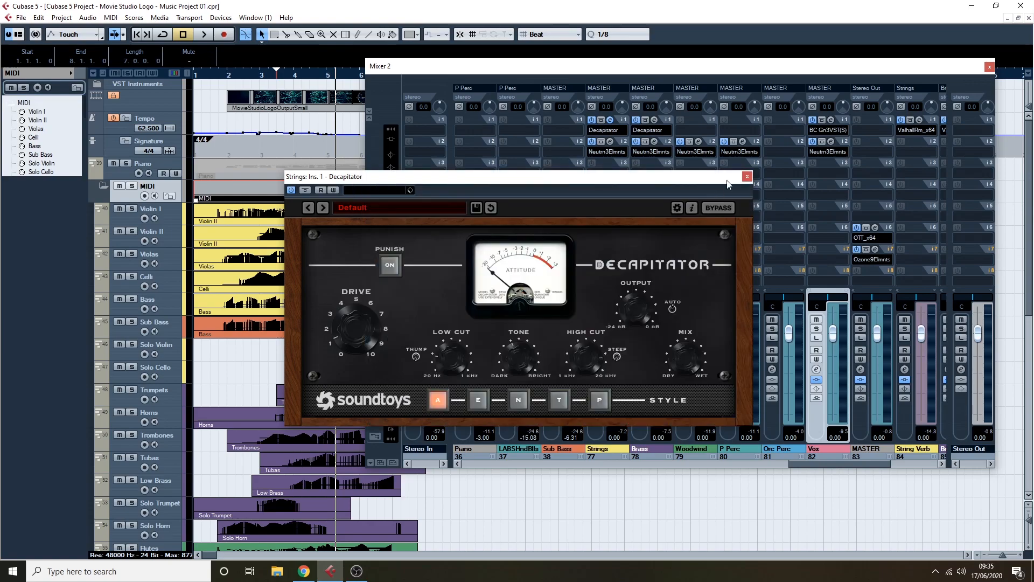
pyautogui.click(747, 176)
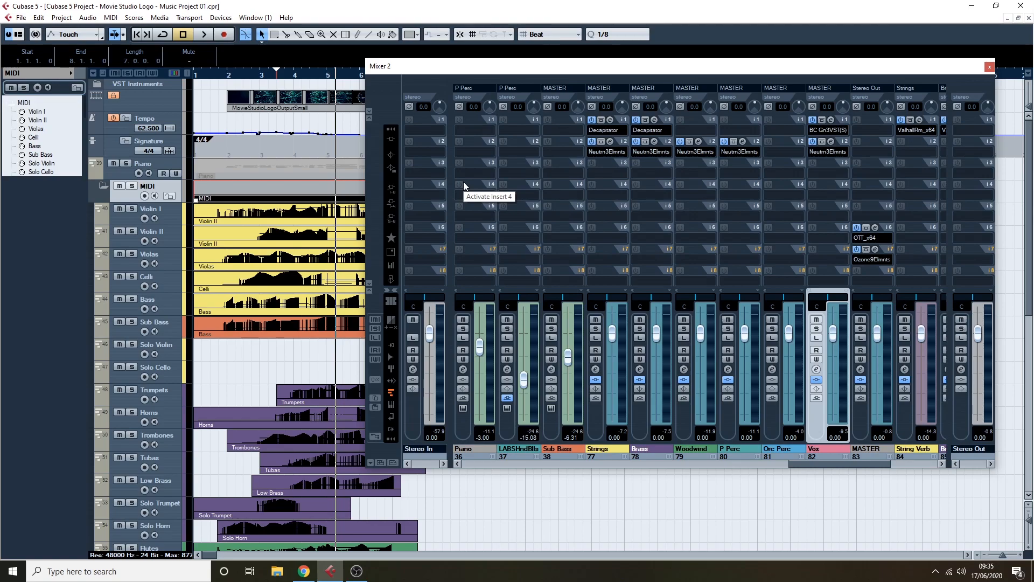
# Step: Solo the Brass group, play it from midway between bars 1 and 2, and stop
pyautogui.scroll(-5, 315, 226)
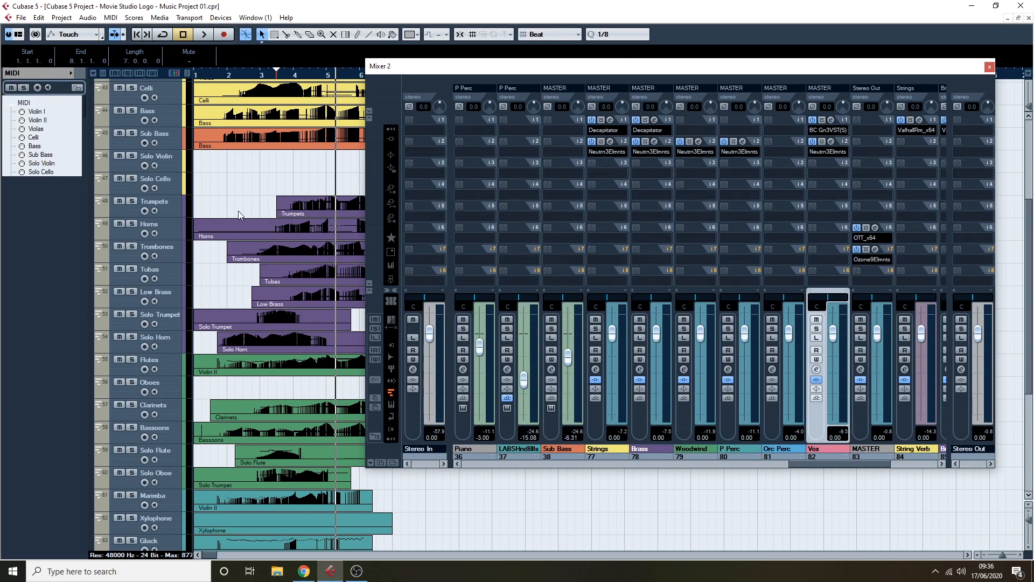
pyautogui.click(217, 77)
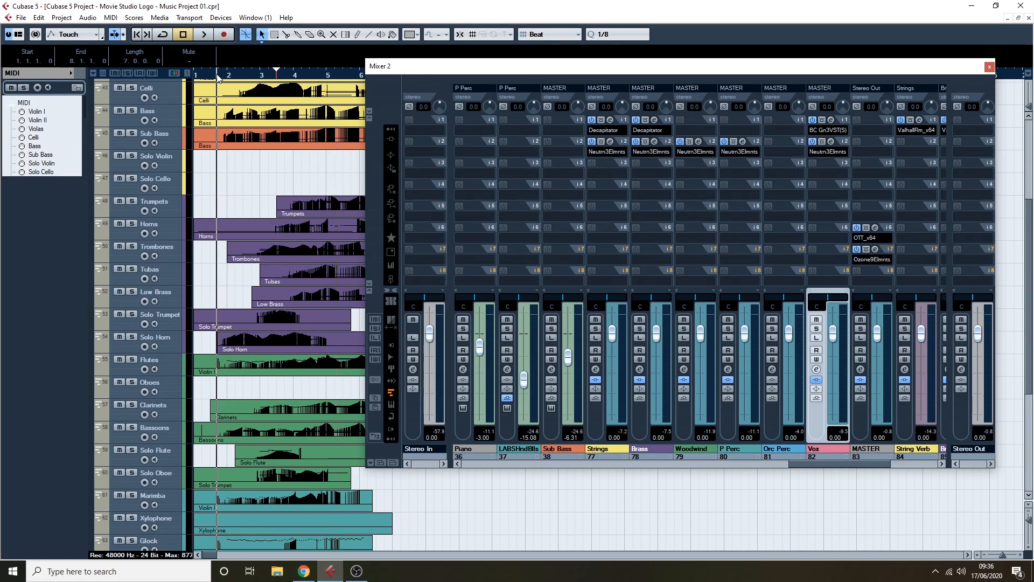
pyautogui.click(638, 329)
pyautogui.press('space')
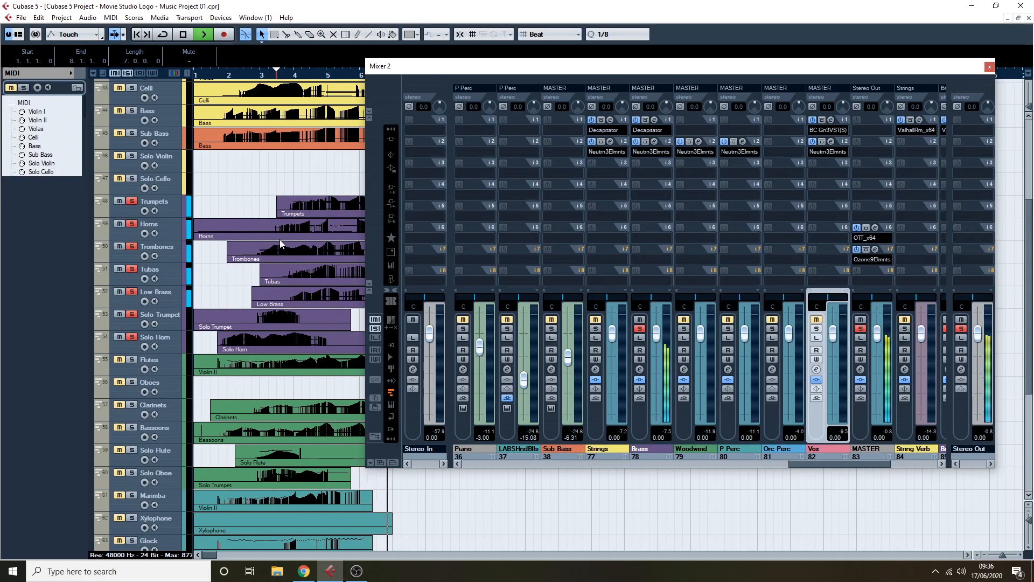
pyautogui.press('space')
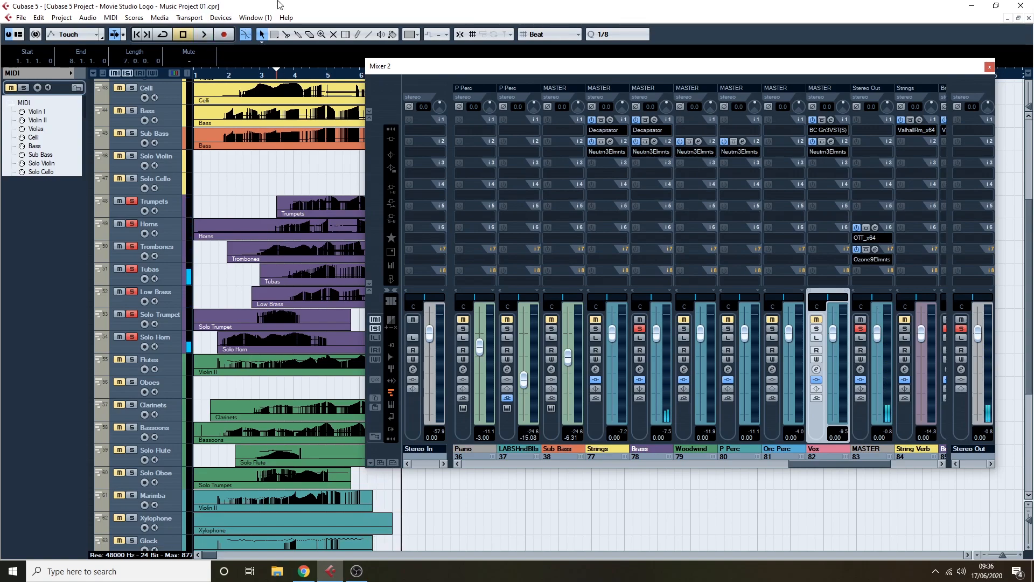
# Step: Move the playhead to bar 2, open Neutron on the Brass group's second insert, and review its Equalizer, Exciter and Compressor settings
pyautogui.click(244, 74)
pyautogui.moveTo(241, 74); pyautogui.dragTo(230, 74)
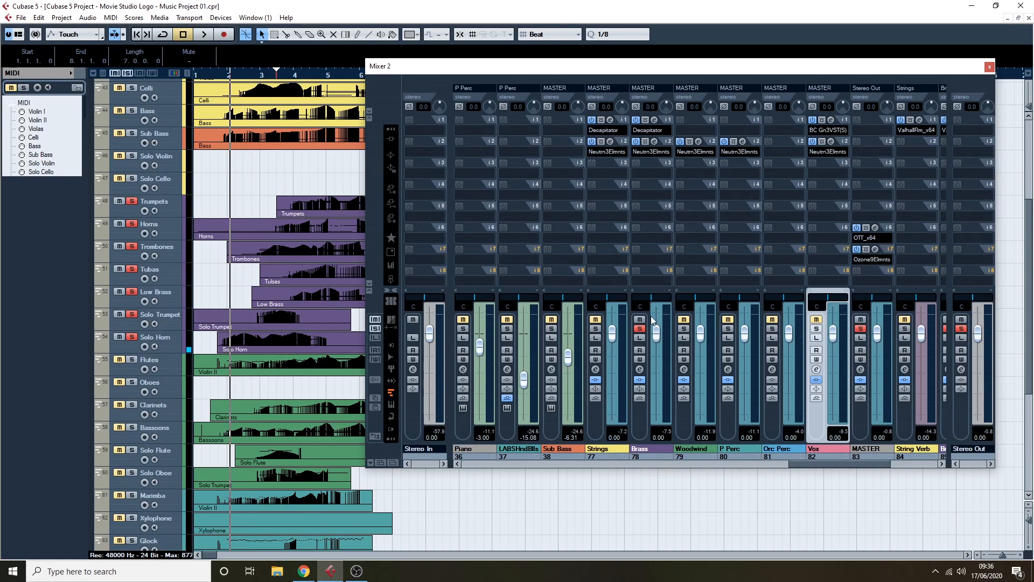
pyautogui.click(654, 142)
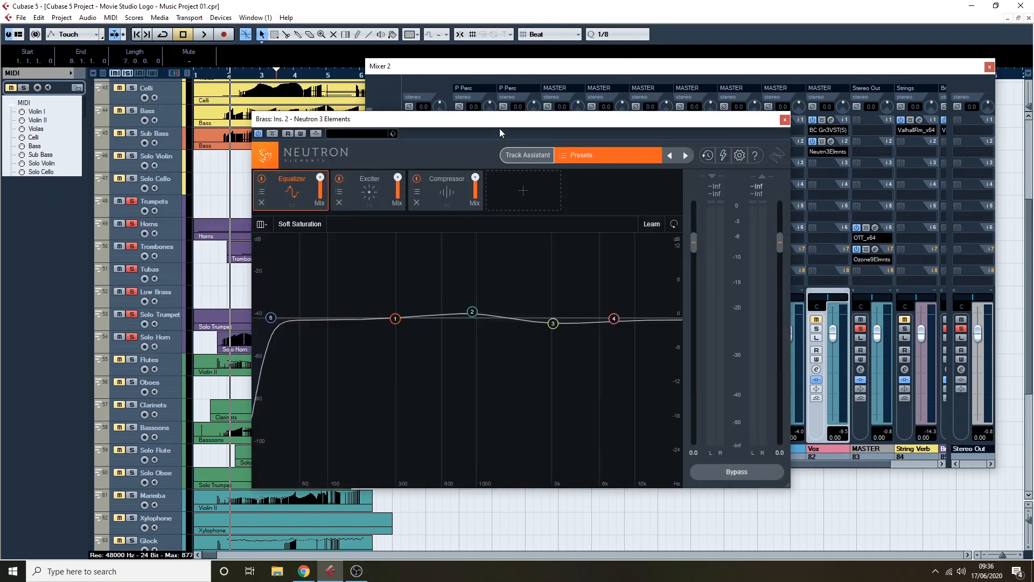
pyautogui.moveTo(546, 131); pyautogui.dragTo(602, 124)
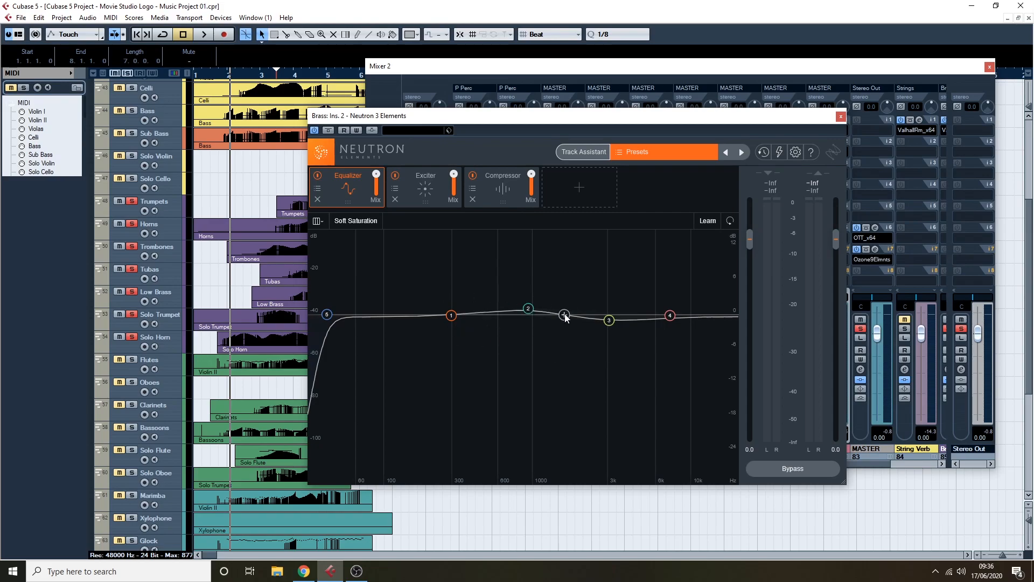
pyautogui.click(435, 191)
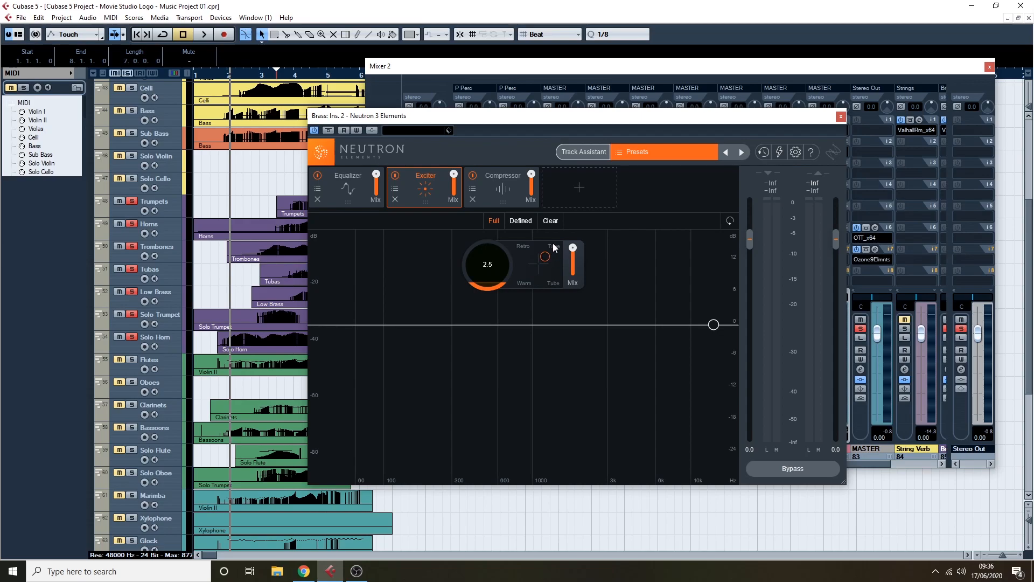
pyautogui.click(516, 198)
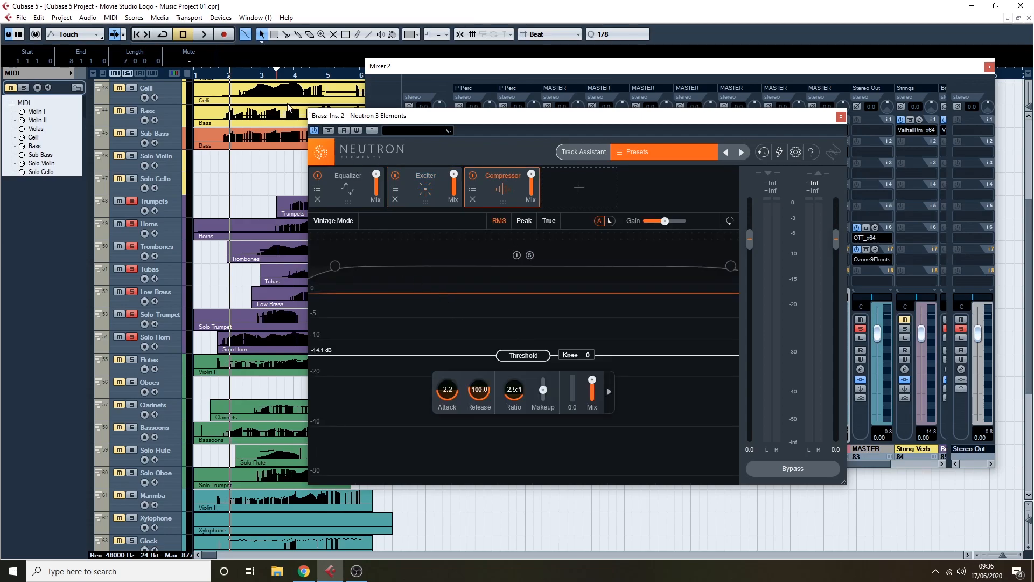
# Step: Play the soloed Brass from about bar 2 while examining Neutron's compressor activity, and stop
pyautogui.moveTo(233, 75)
pyautogui.mouseDown()
pyautogui.moveTo(248, 85)
pyautogui.moveTo(226, 78)
pyautogui.mouseUp()
pyautogui.press('space')
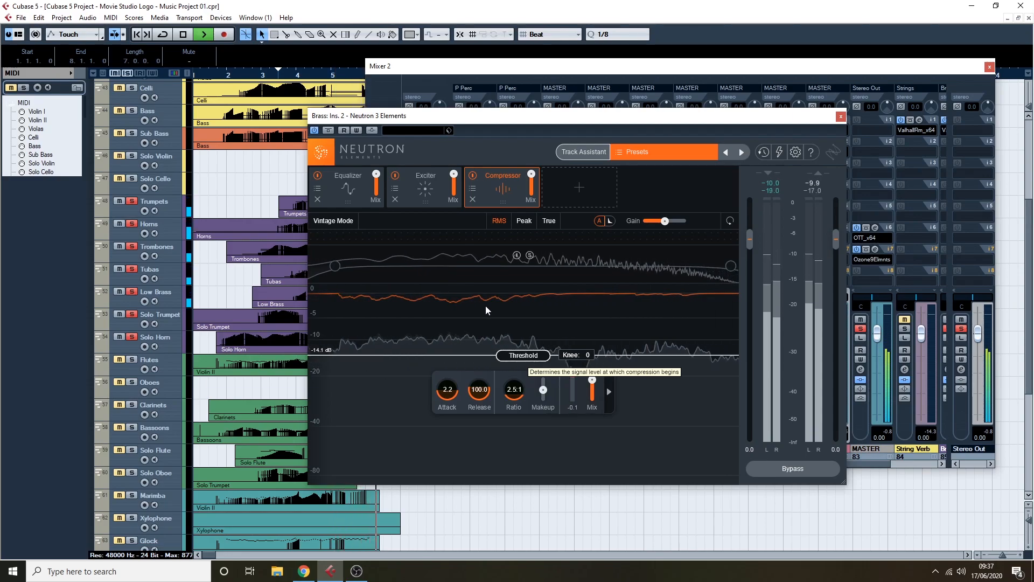
pyautogui.press('space')
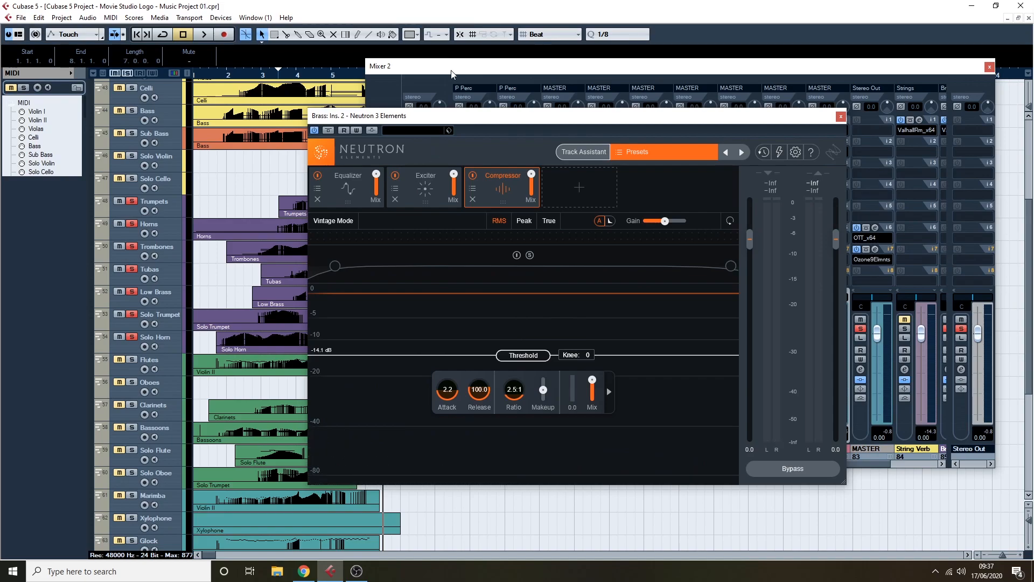
# Step: Review the Brass Neutron's Exciter settings, set the playhead midway between bars 1 and 2, and bring the mixer back in front
pyautogui.click(424, 69)
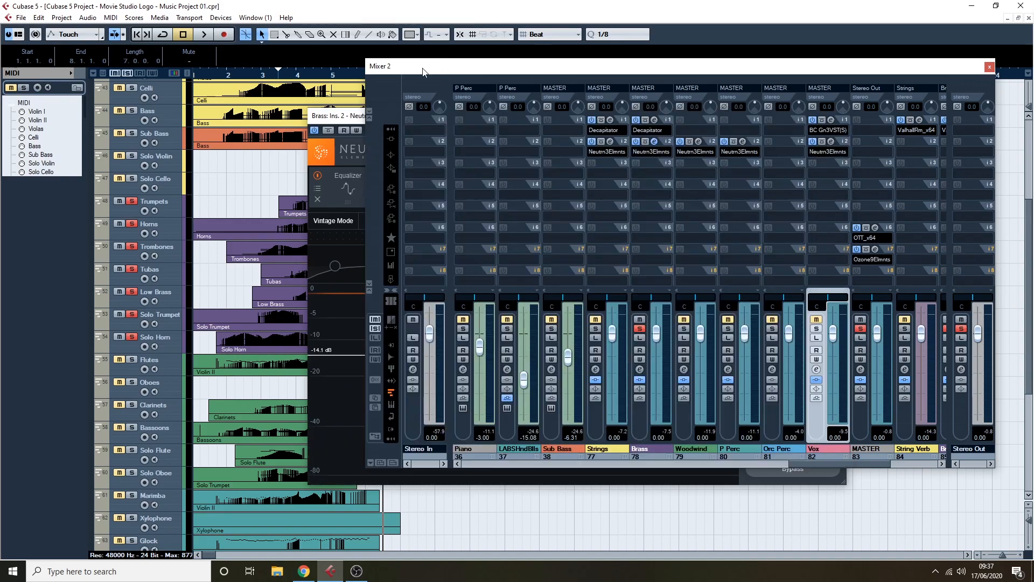
pyautogui.click(354, 128)
pyautogui.click(416, 200)
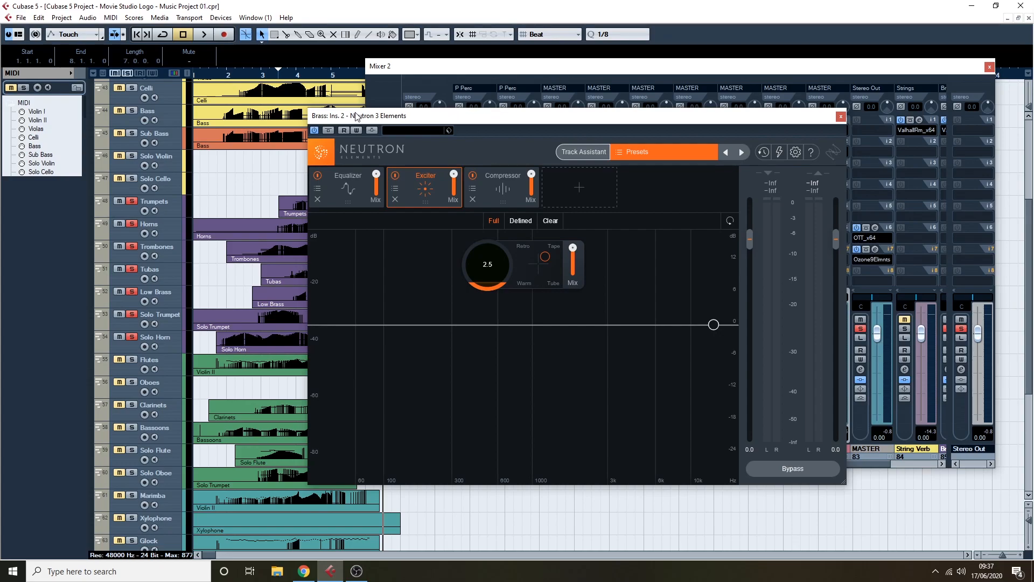
pyautogui.click(217, 77)
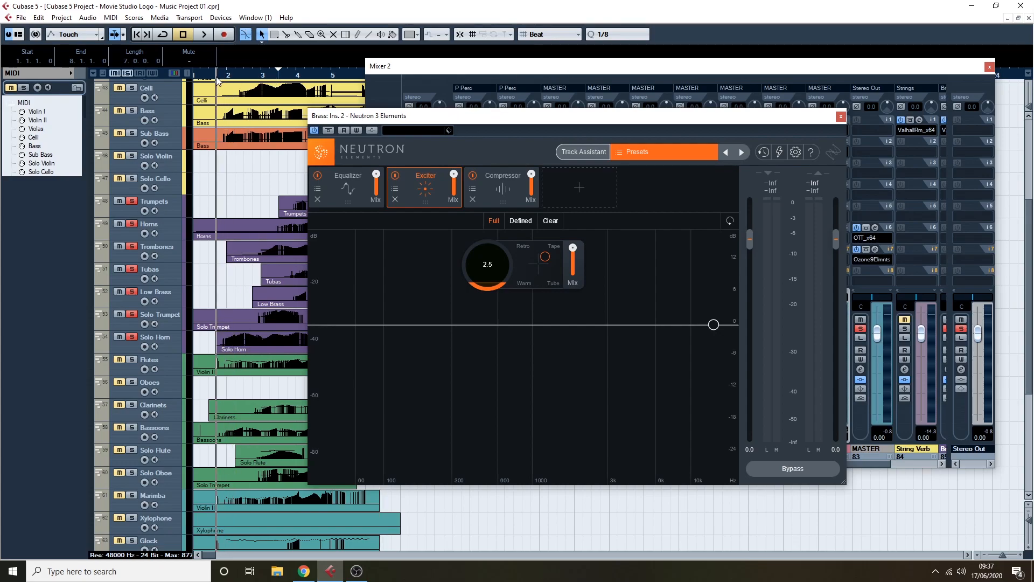
pyautogui.click(564, 75)
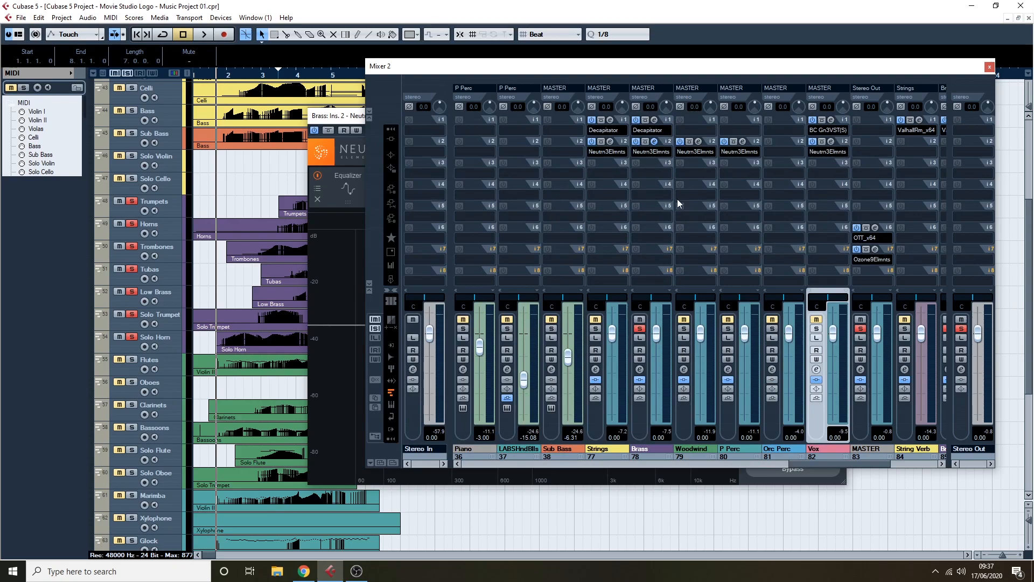
# Step: Compare the soloed Brass with its Neutron bypassed and active, stop playback, and set the playhead midway between bars 2 and 3
pyautogui.click(645, 141)
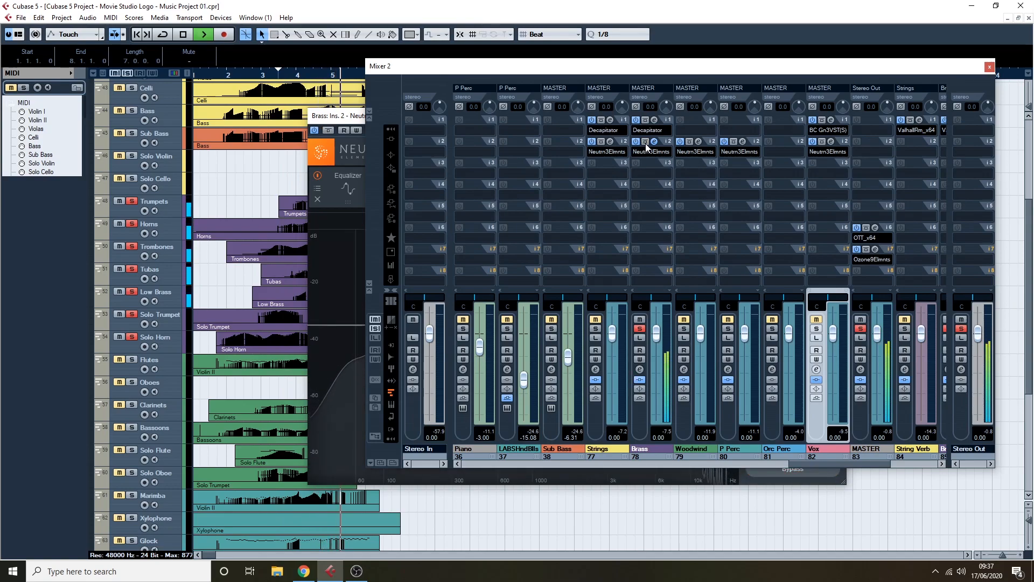
pyautogui.press('space')
pyautogui.moveTo(298, 75); pyautogui.dragTo(247, 74)
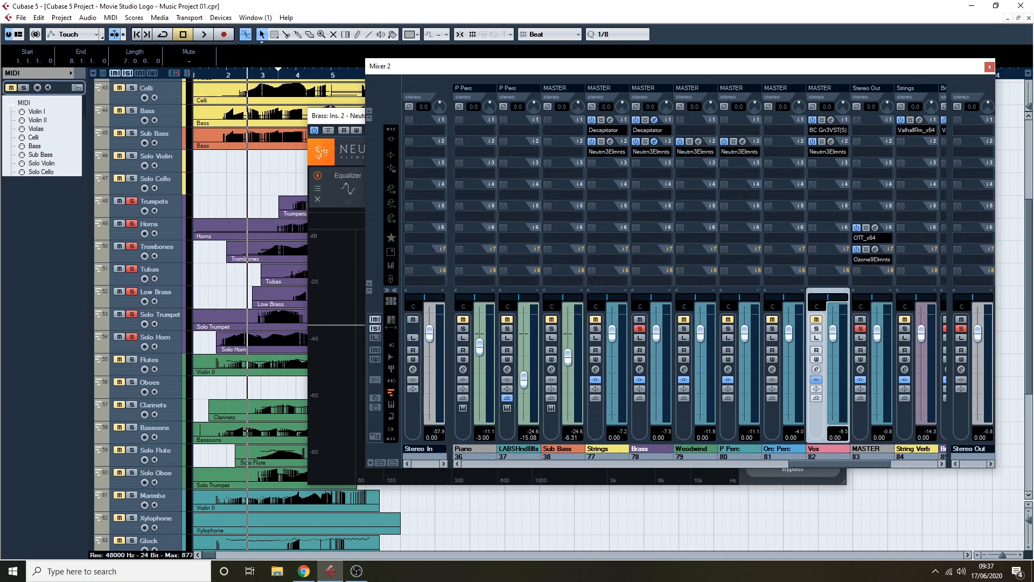
# Step: Open Decapitator on the Brass group's first insert and start playback from midway between bars 2 and 3
pyautogui.click(654, 119)
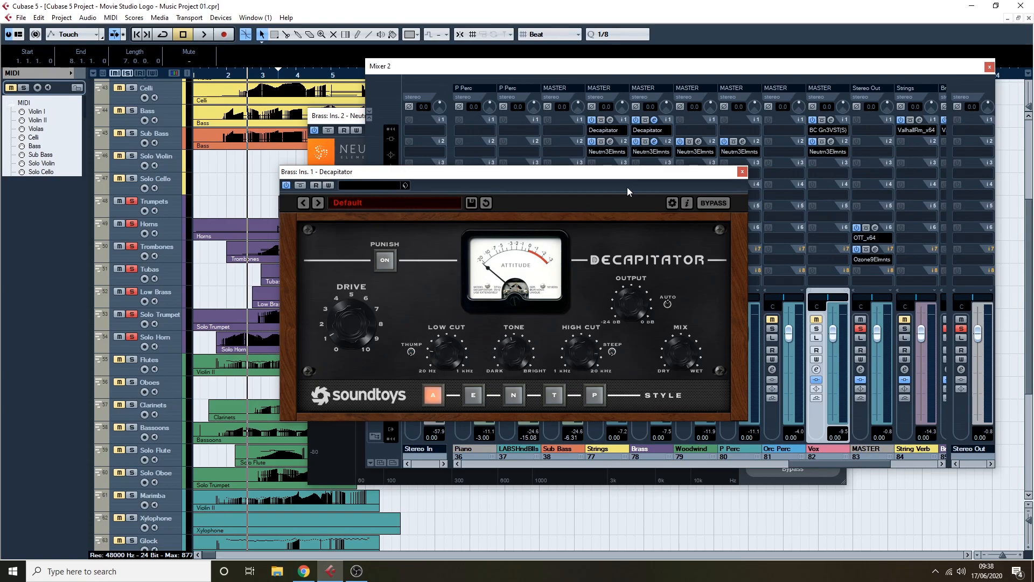
pyautogui.click(530, 79)
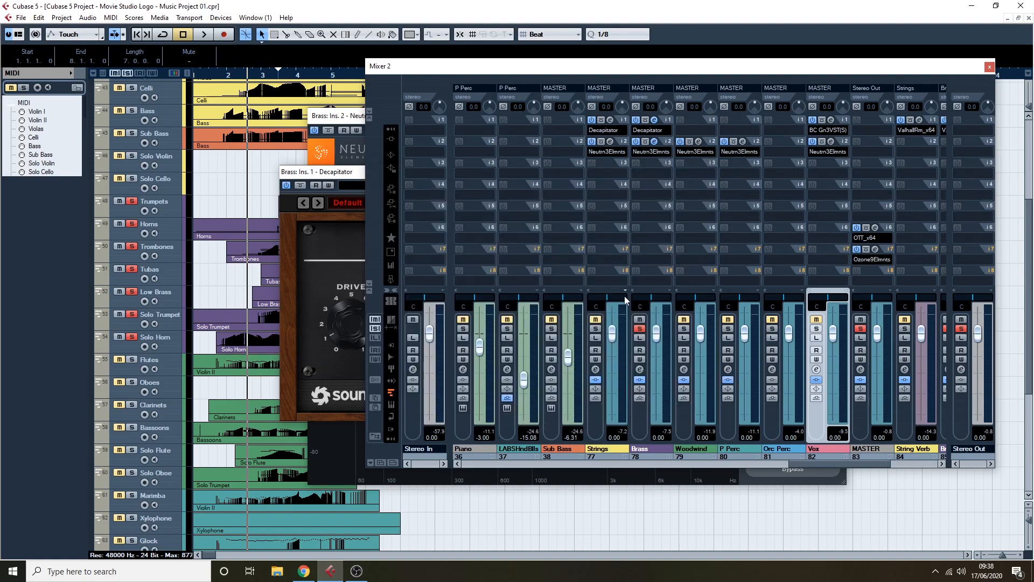
pyautogui.click(314, 172)
pyautogui.press('space')
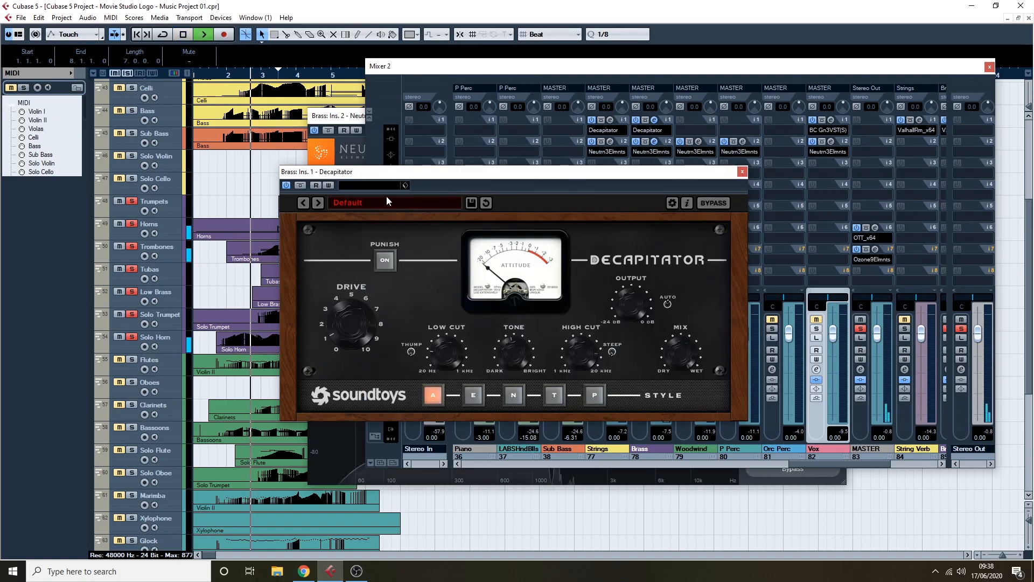
# Step: Toggle Decapitator's bypass during the Brass playback to compare the sound, stop, and close the plug-in window
pyautogui.click(300, 186)
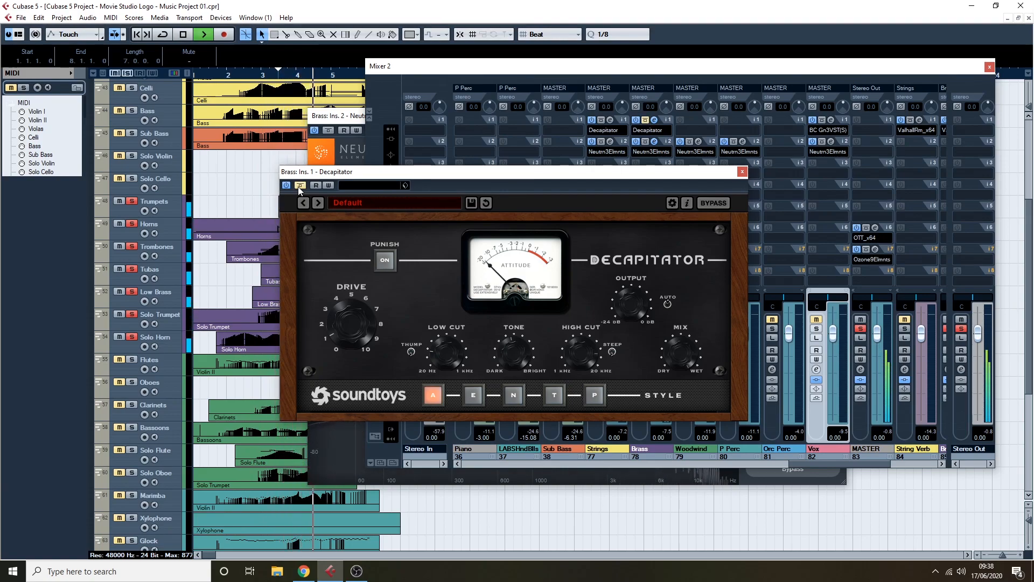
pyautogui.click(300, 186)
pyautogui.click(299, 185)
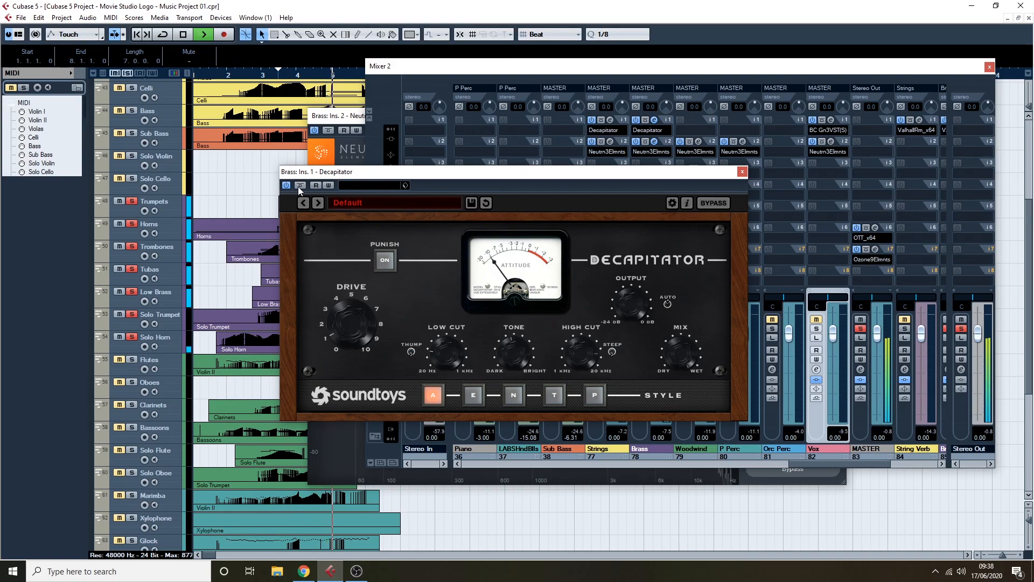
pyautogui.click(299, 186)
pyautogui.press('space')
pyautogui.click(740, 171)
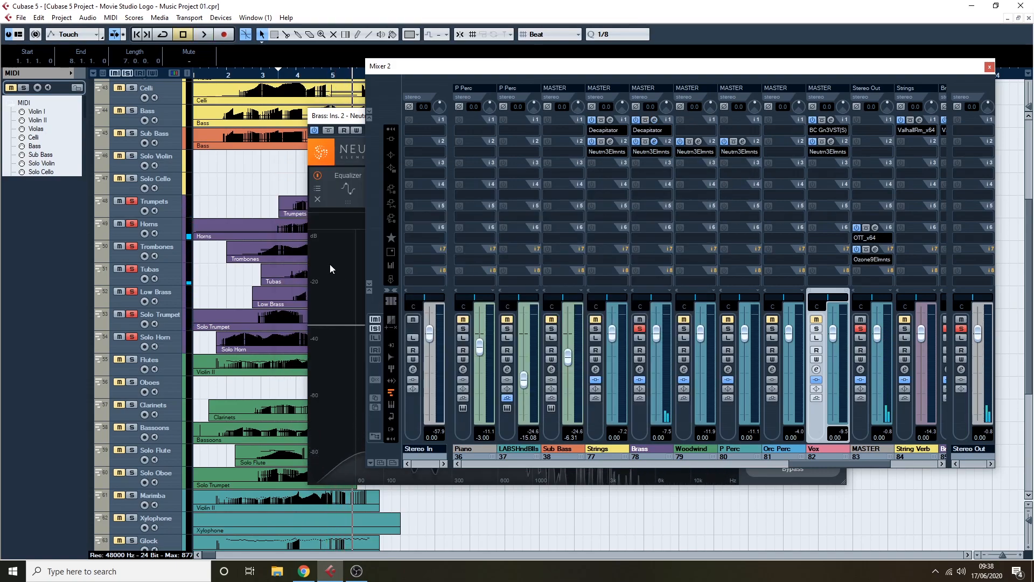
# Step: Close the Brass Neutron window and play from midway between bars 2 and 3, comparing both Brass inserts bypassed and active
pyautogui.click(345, 120)
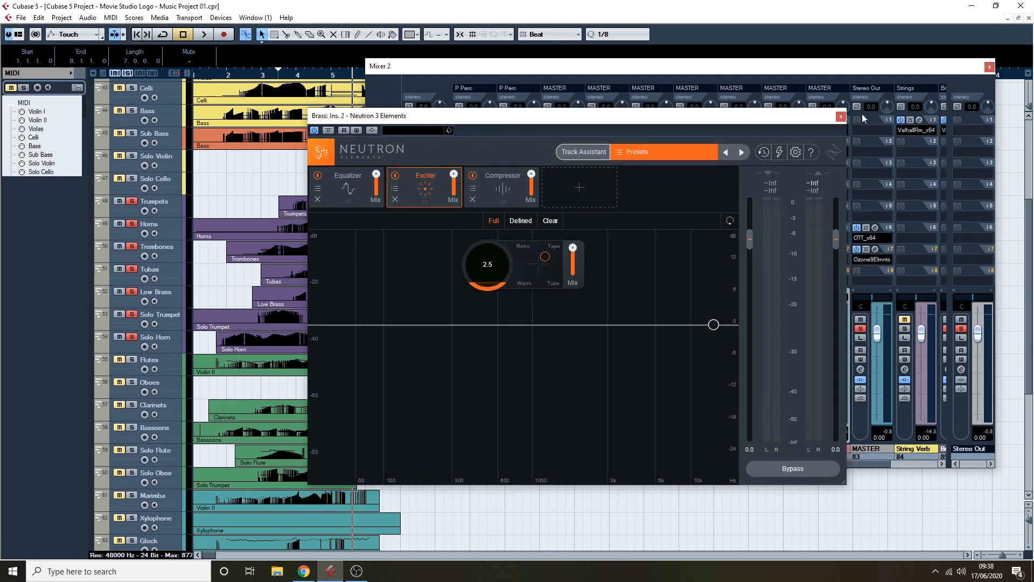
pyautogui.click(840, 116)
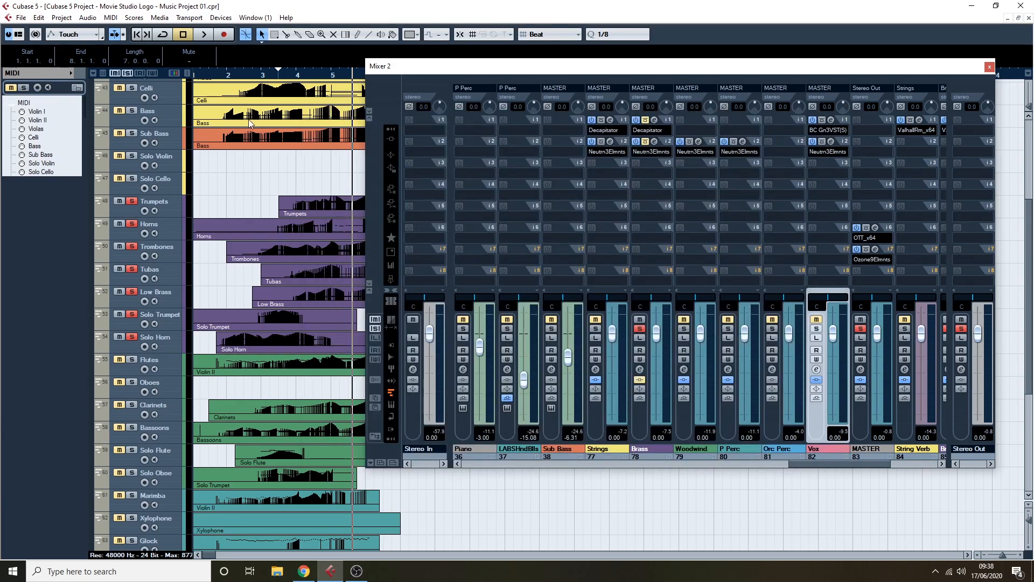
pyautogui.moveTo(237, 76); pyautogui.dragTo(248, 75)
pyautogui.press('space')
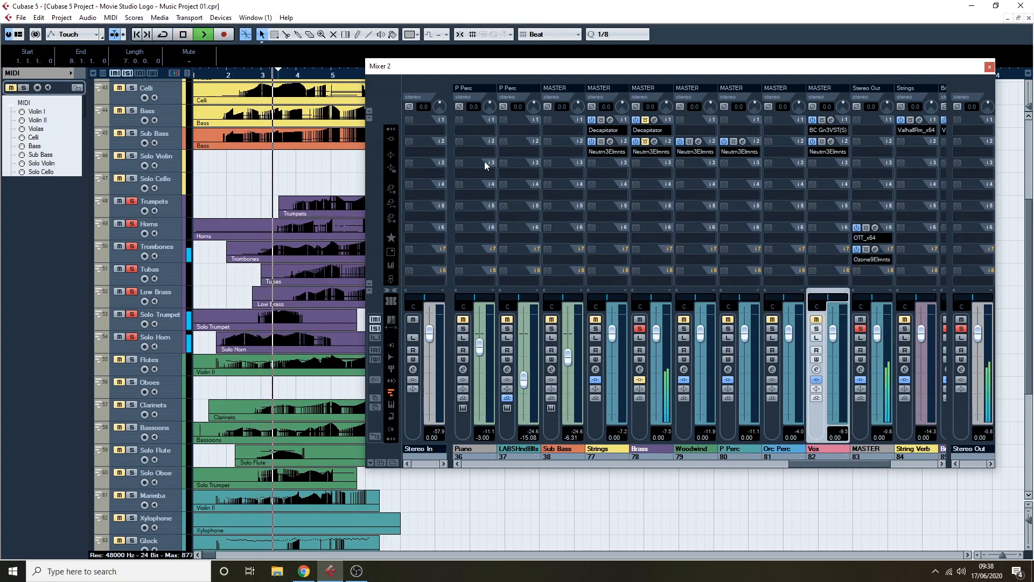
pyautogui.click(646, 141)
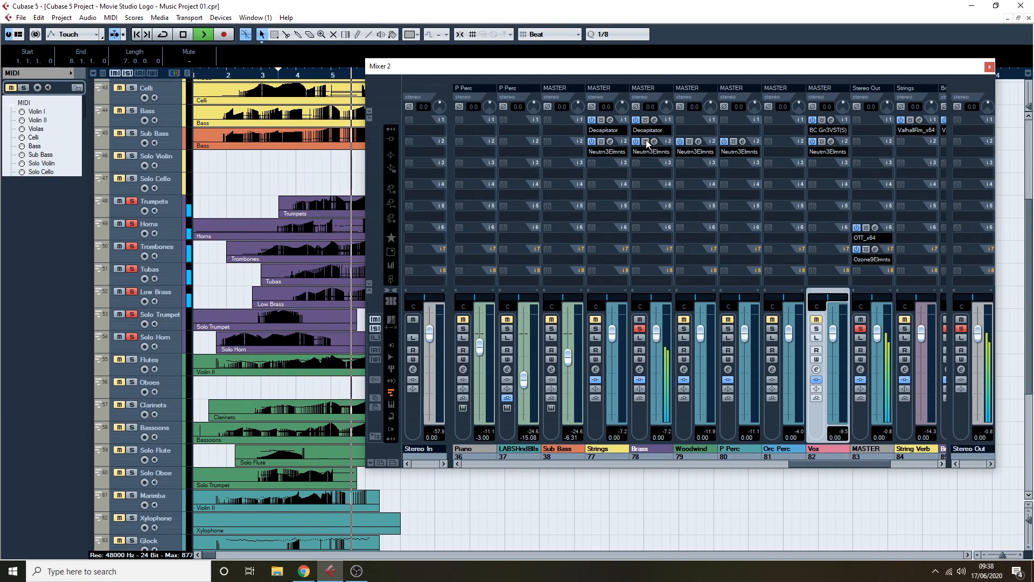
pyautogui.press('space')
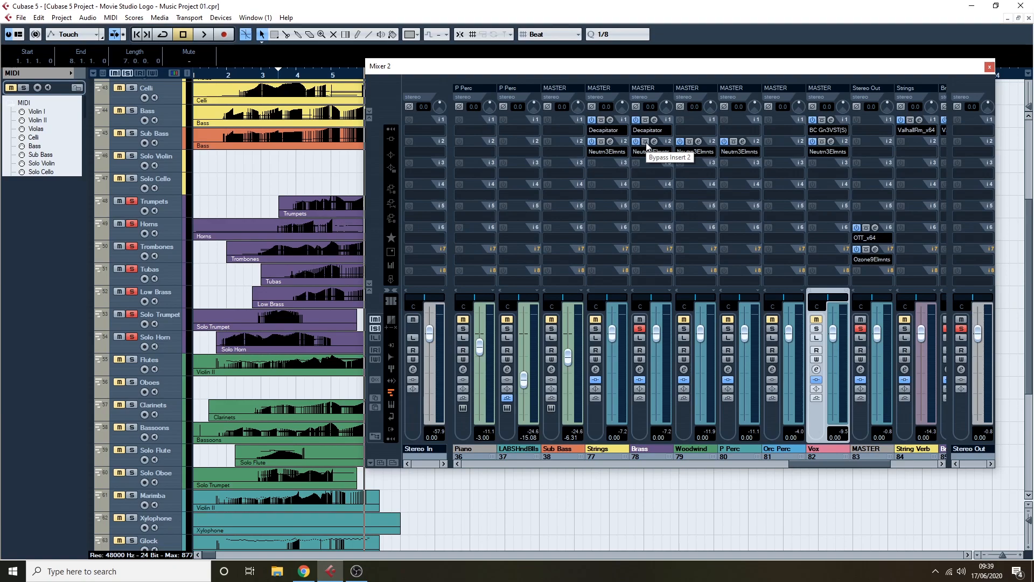
# Step: Play the Brass from just after bar 2 while toggling its insert bypasses, stop, and unsolo the group
pyautogui.moveTo(242, 76); pyautogui.dragTo(235, 78)
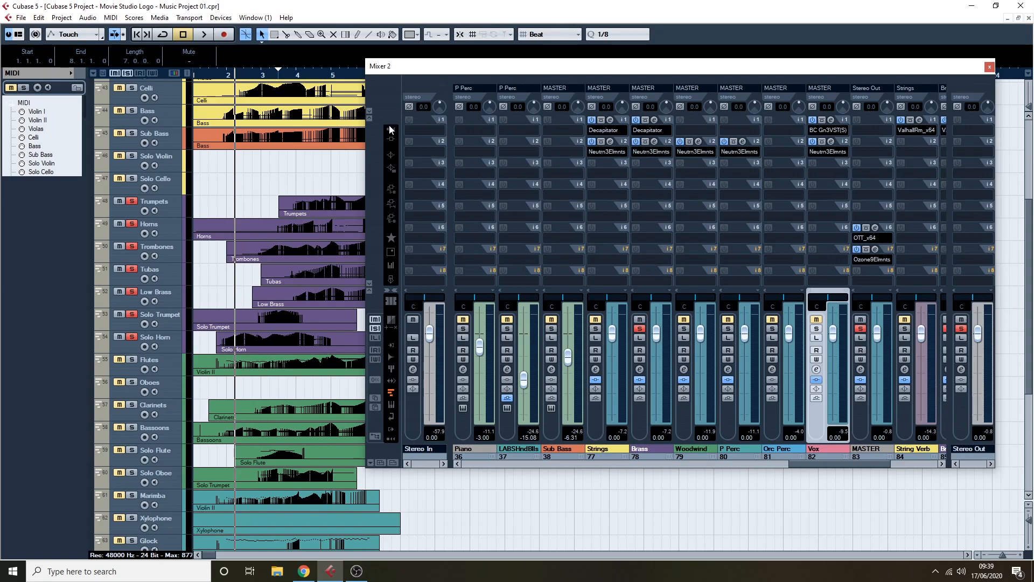
pyautogui.press('space')
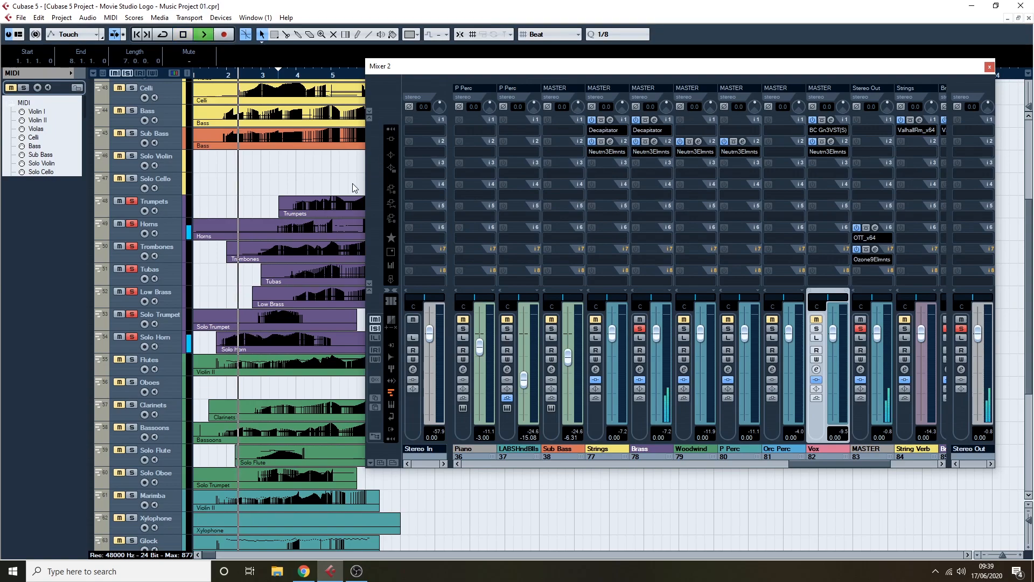
pyautogui.click(645, 119)
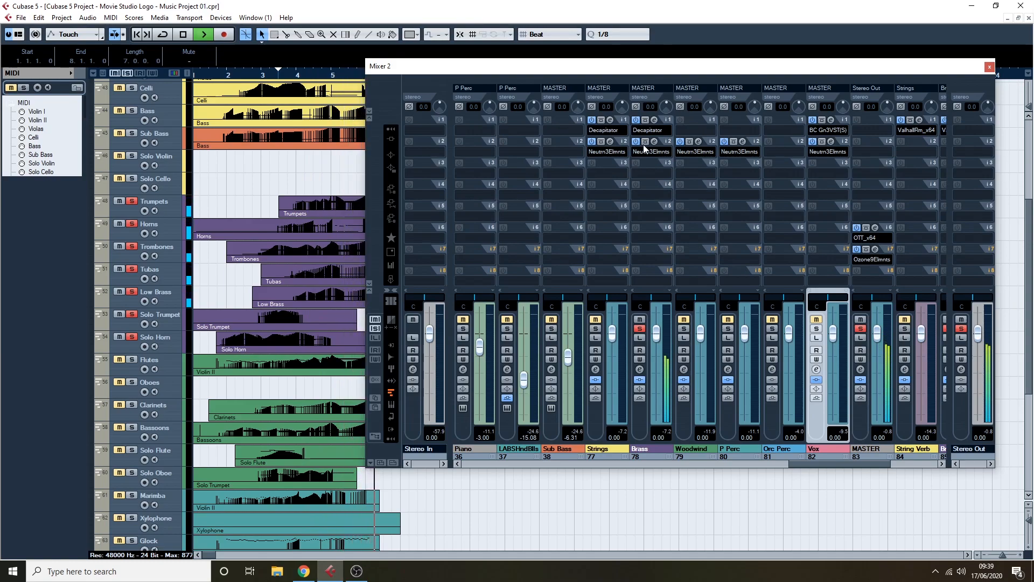
pyautogui.press('space')
pyautogui.click(639, 328)
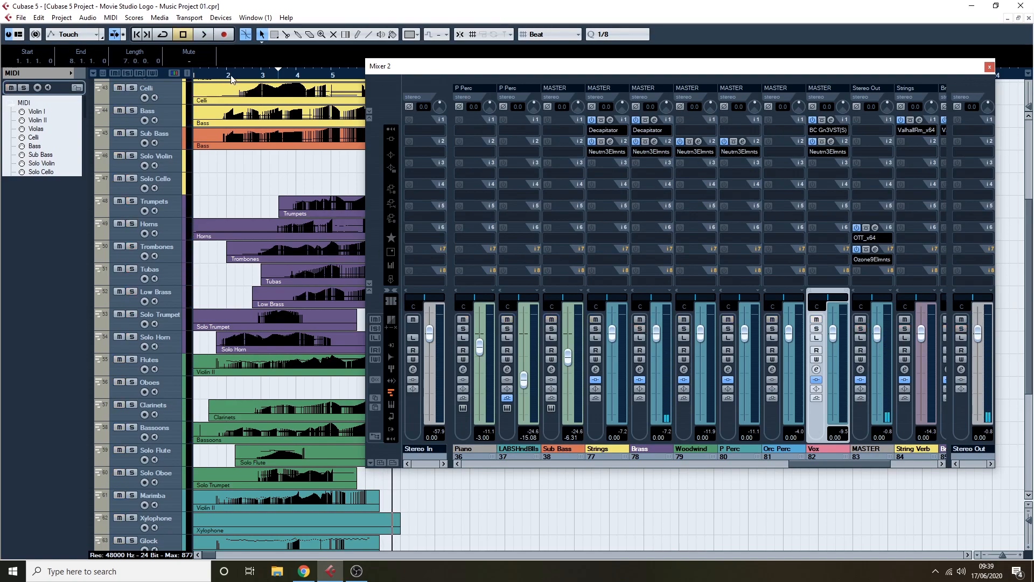
# Step: Solo the Woodwind group, play it from just before bar 2, stop, and return the playhead to that point
pyautogui.moveTo(231, 78); pyautogui.dragTo(218, 80)
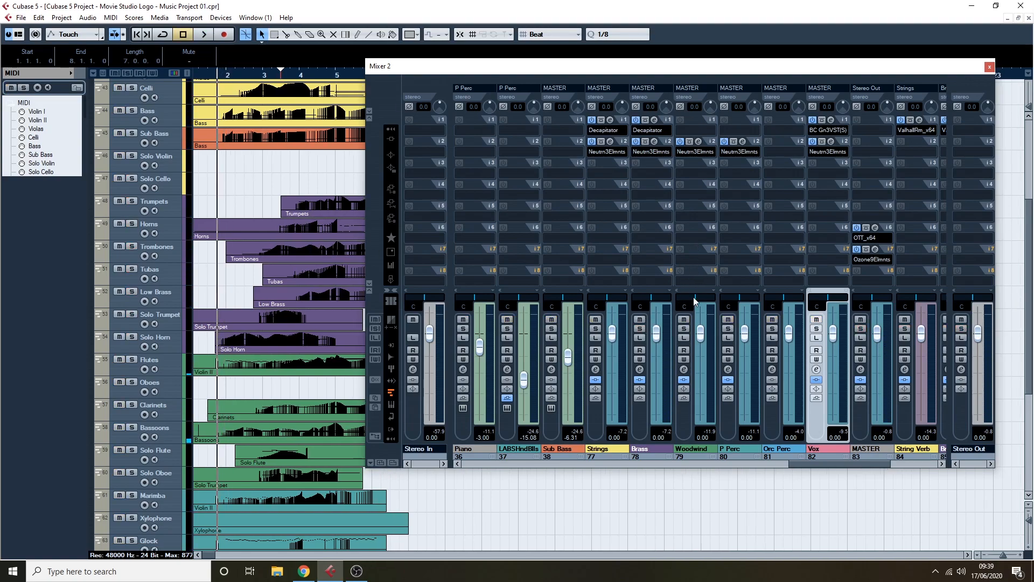
pyautogui.click(684, 328)
pyautogui.press('space')
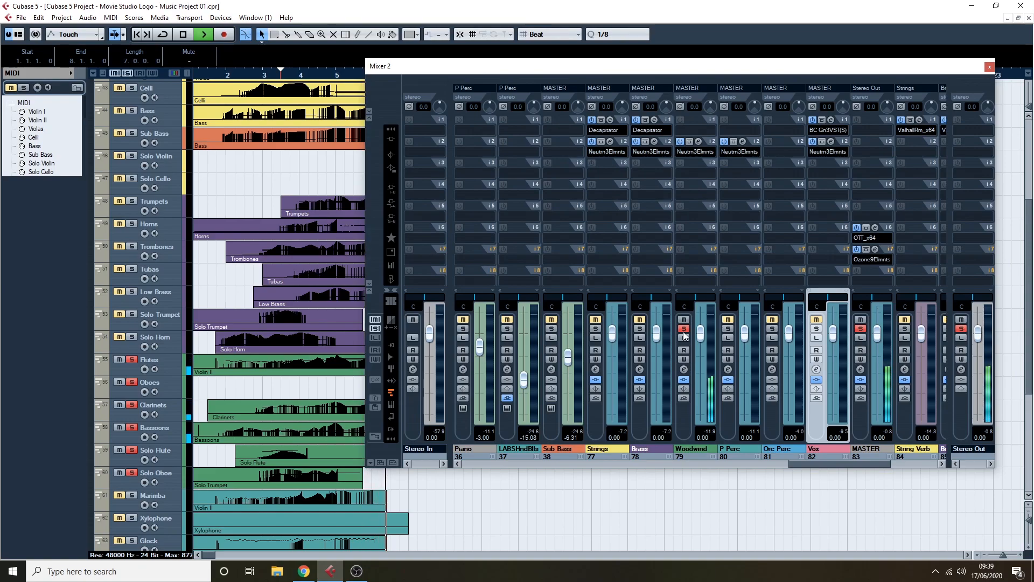
pyautogui.press('space')
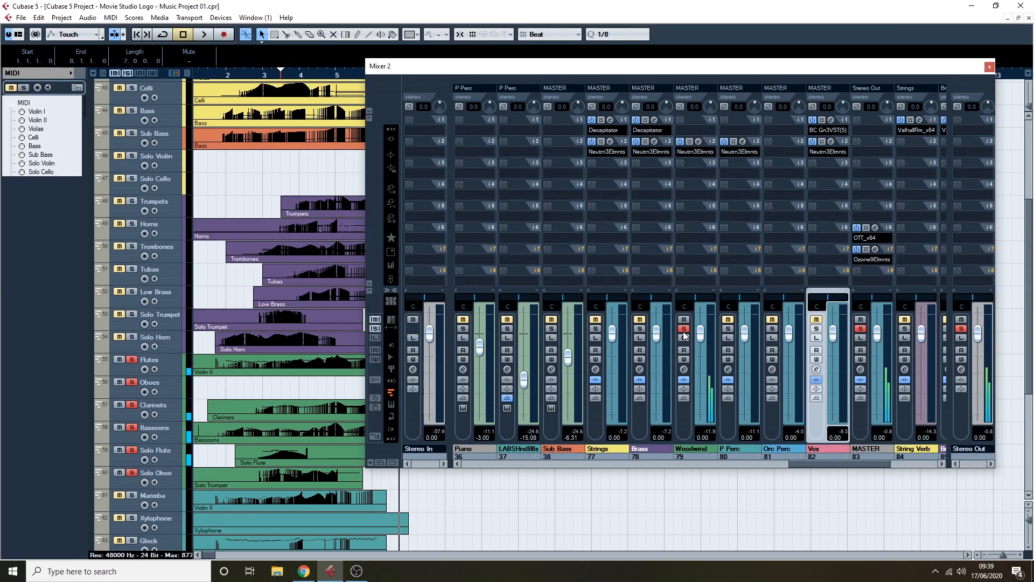
pyautogui.click(218, 80)
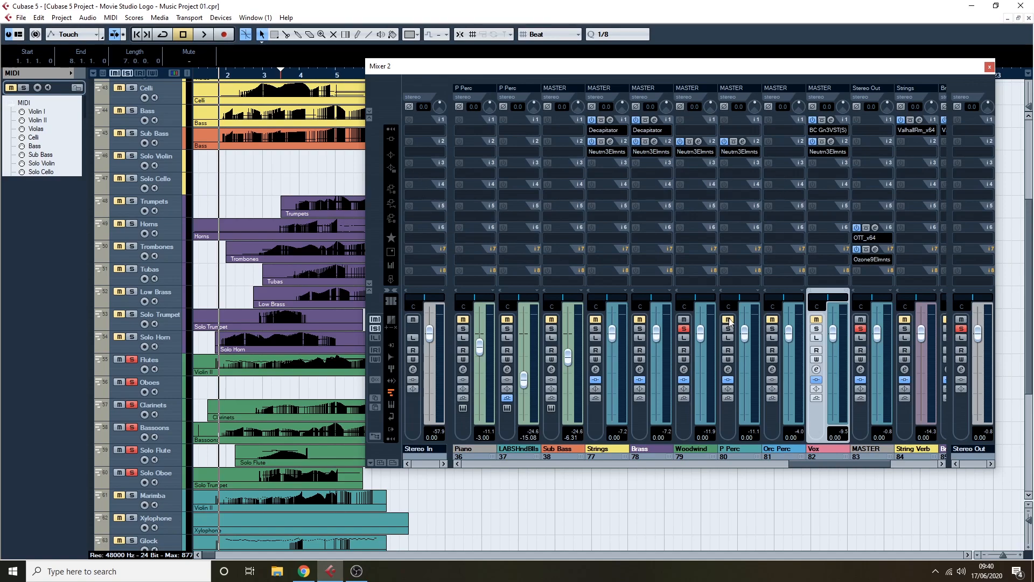
# Step: Open Neutron on the Woodwind group's second insert, review its Equalizer and Exciter settings, and close it
pyautogui.click(698, 144)
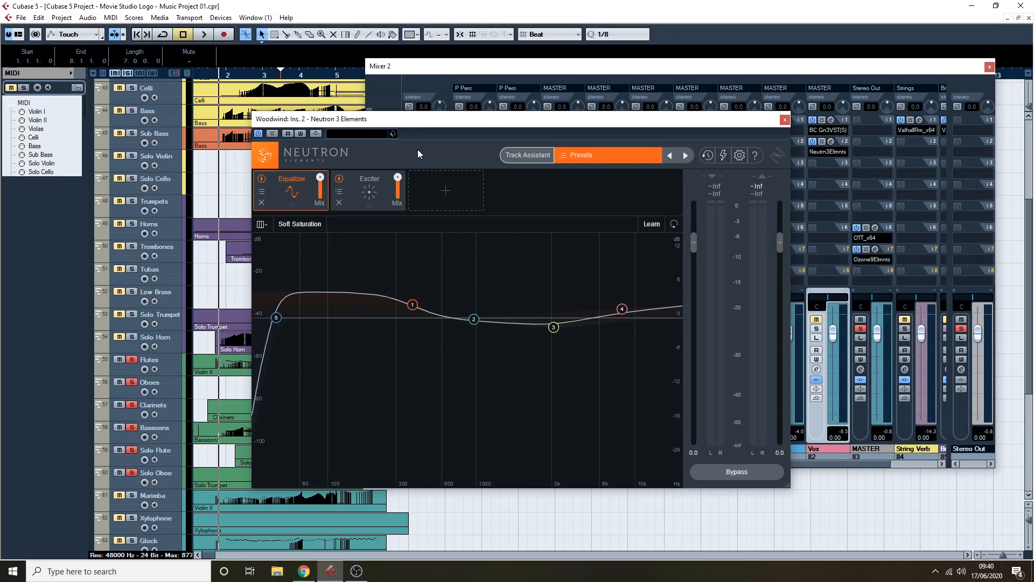
pyautogui.moveTo(429, 127)
pyautogui.mouseDown()
pyautogui.moveTo(330, 110)
pyautogui.moveTo(425, 139)
pyautogui.mouseUp()
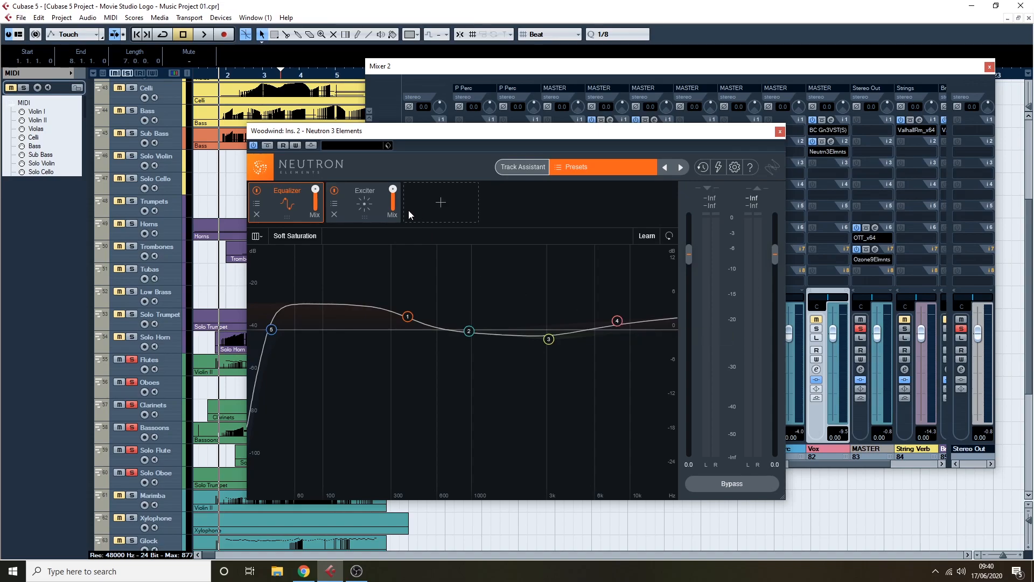
pyautogui.click(377, 208)
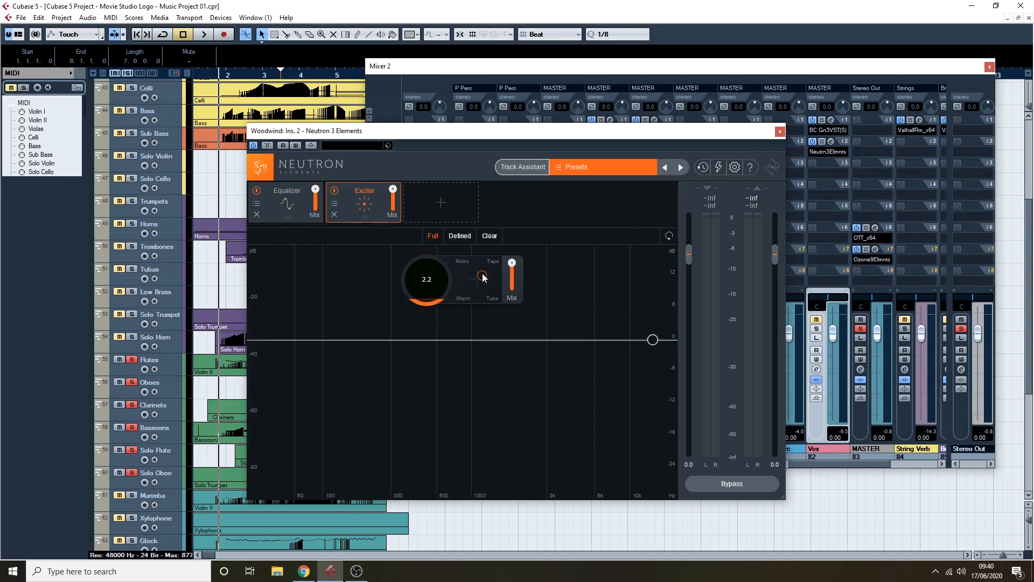
pyautogui.click(779, 132)
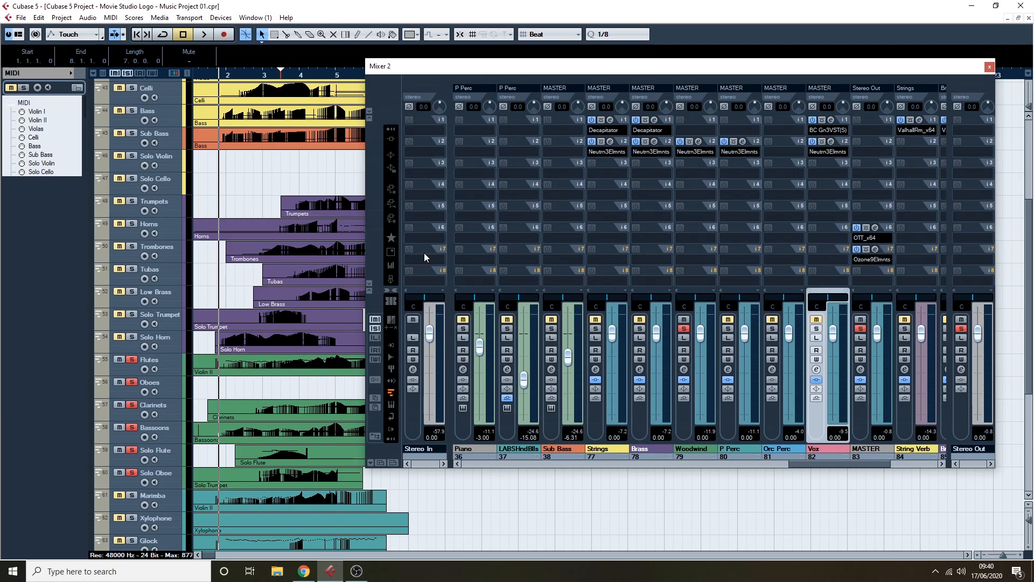
# Step: Play the soloed Woodwind from just before bar 2 while switching its Neutron bypass on and off, and stop
pyautogui.click(218, 74)
pyautogui.click(220, 75)
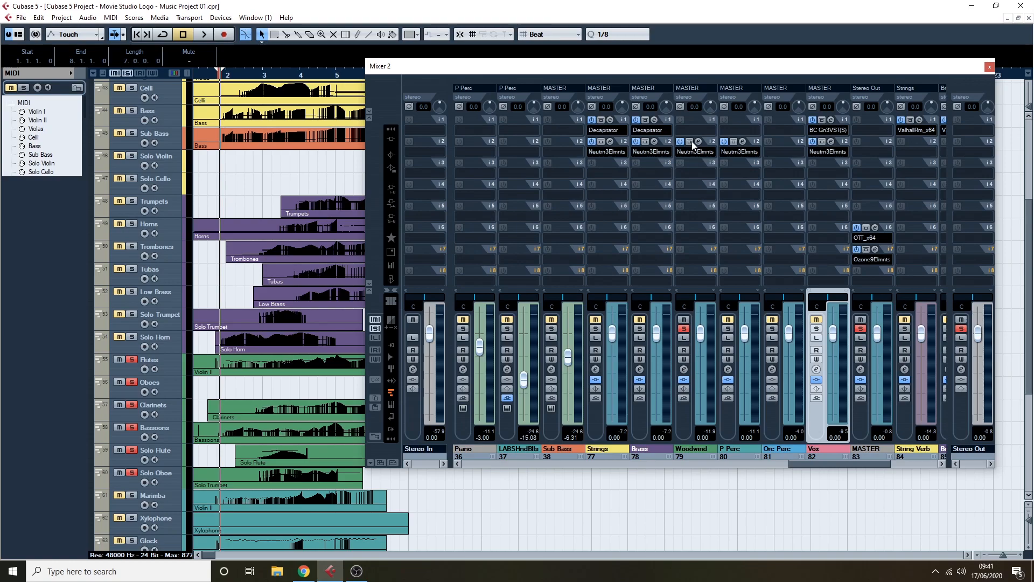
pyautogui.press('space')
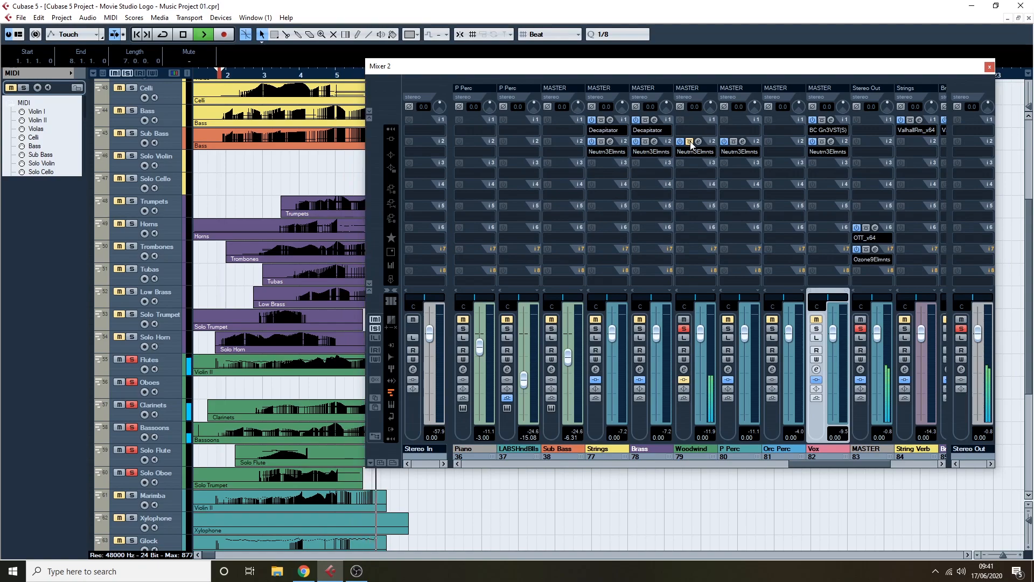
pyautogui.press('space')
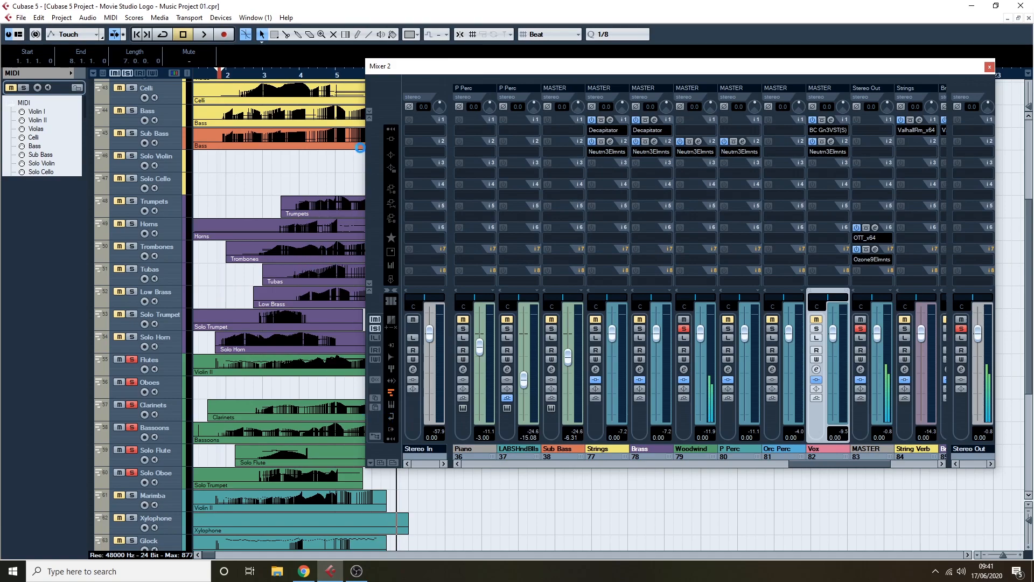
# Step: Play the Woodwind from about bar 4, compare it with Neutron bypassed and active, stop, and unsolo the group
pyautogui.click(296, 76)
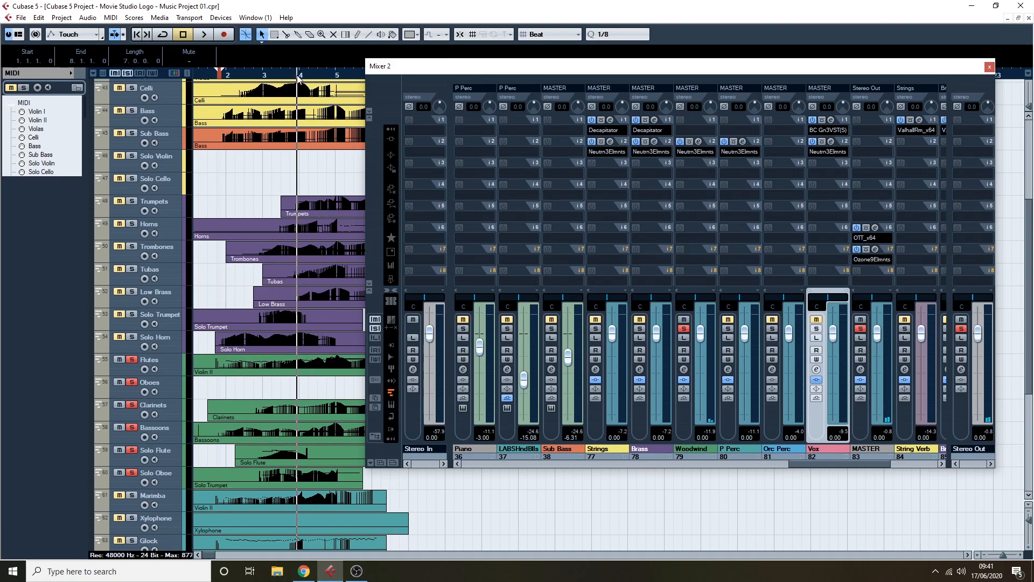
pyautogui.press('space')
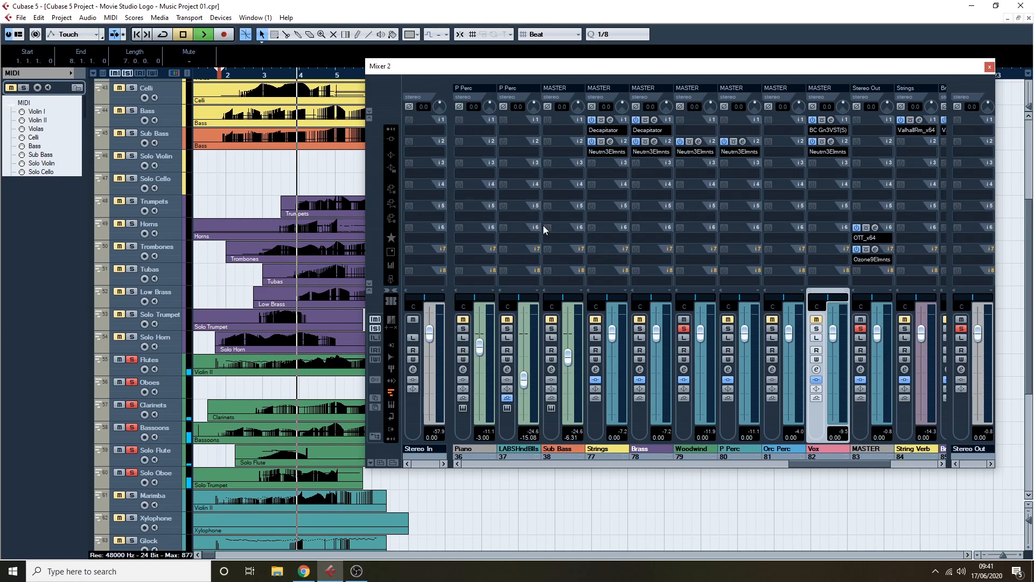
pyautogui.click(690, 143)
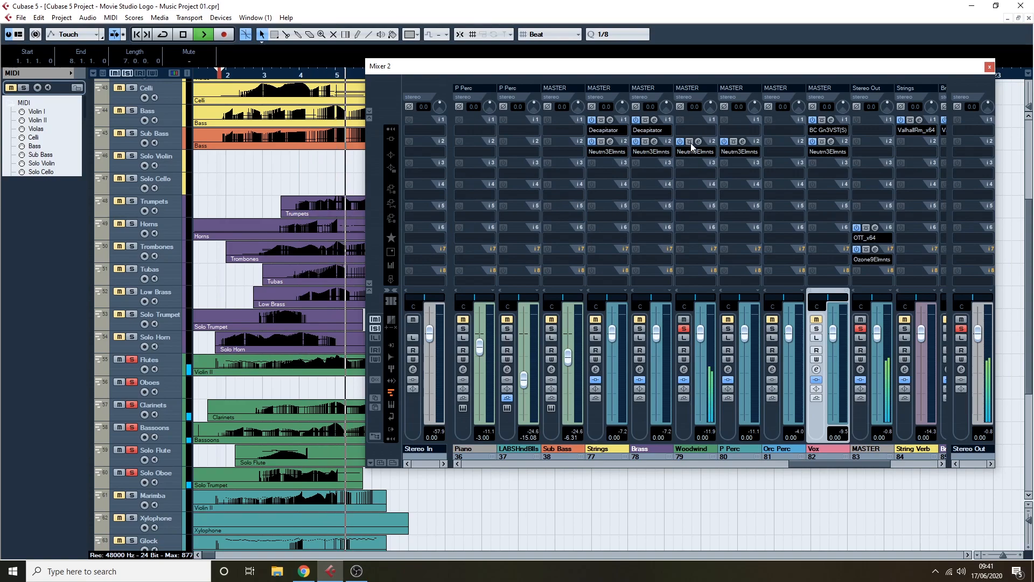
pyautogui.click(691, 143)
pyautogui.press('space')
pyautogui.click(683, 329)
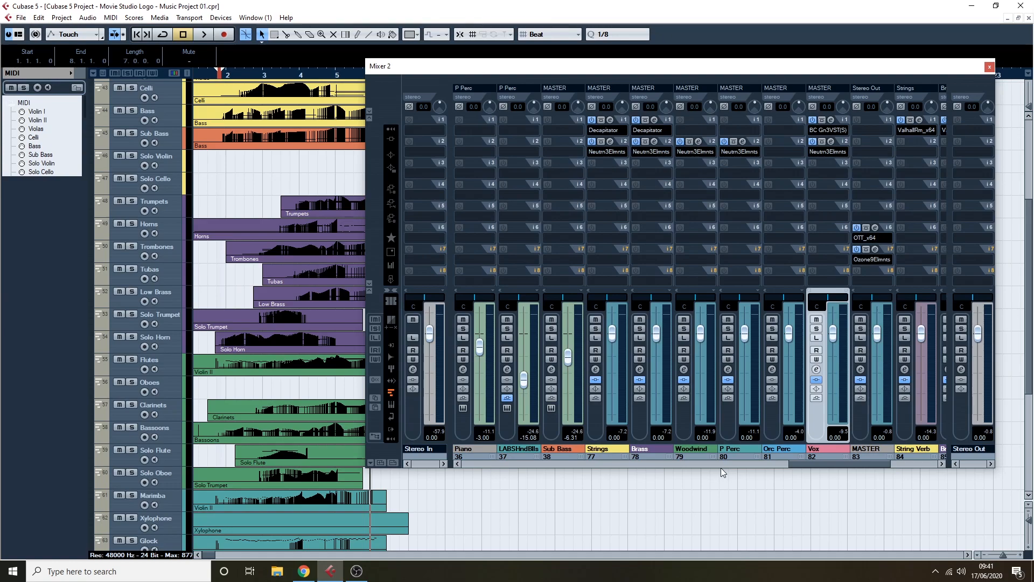
# Step: Solo the P Perc group, play it while reviewing its Neutron Equalizer, stop, and reset the playhead to just before bar 2
pyautogui.click(728, 329)
pyautogui.press('space')
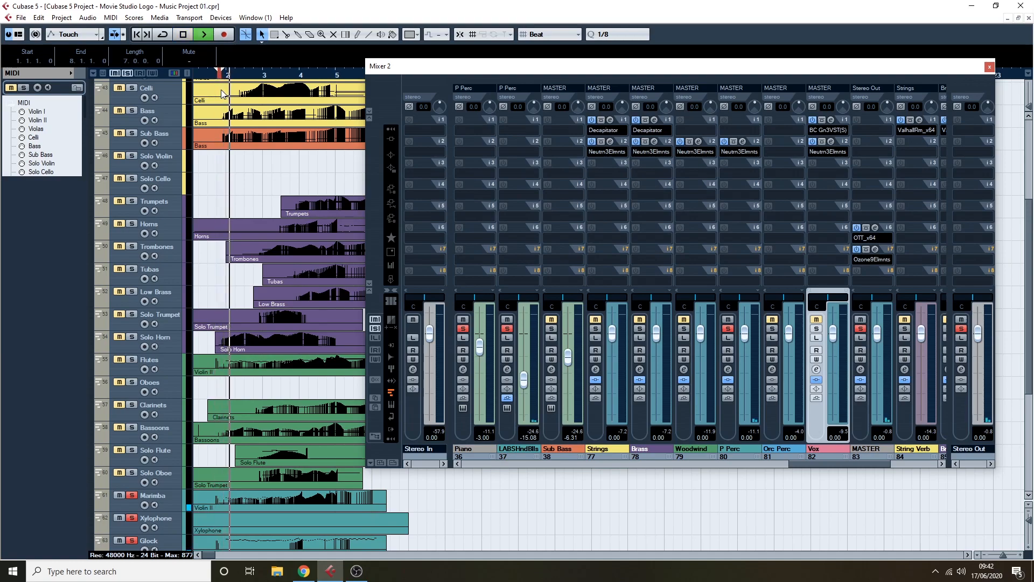
pyautogui.click(743, 141)
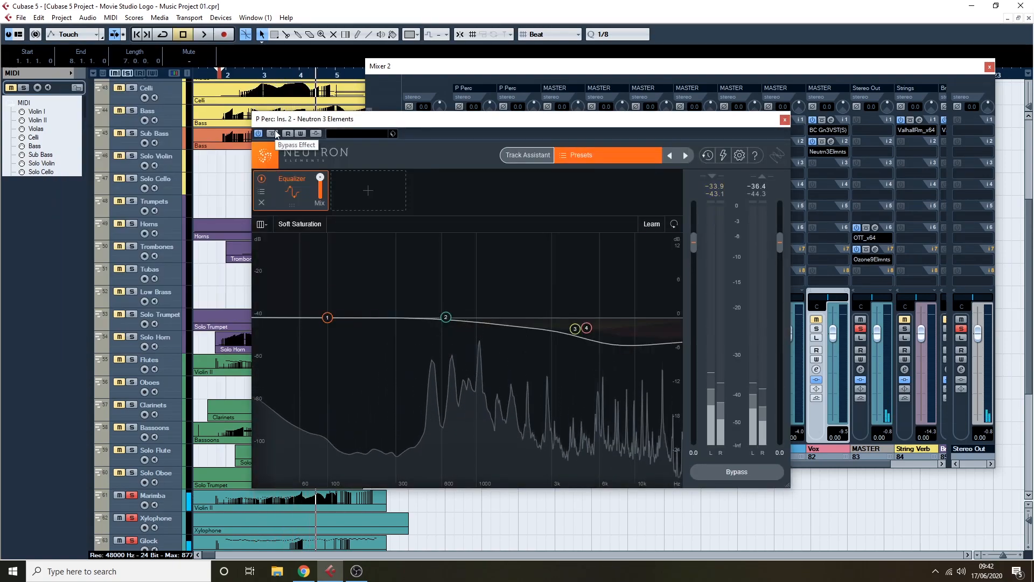
pyautogui.press('space')
pyautogui.click(220, 76)
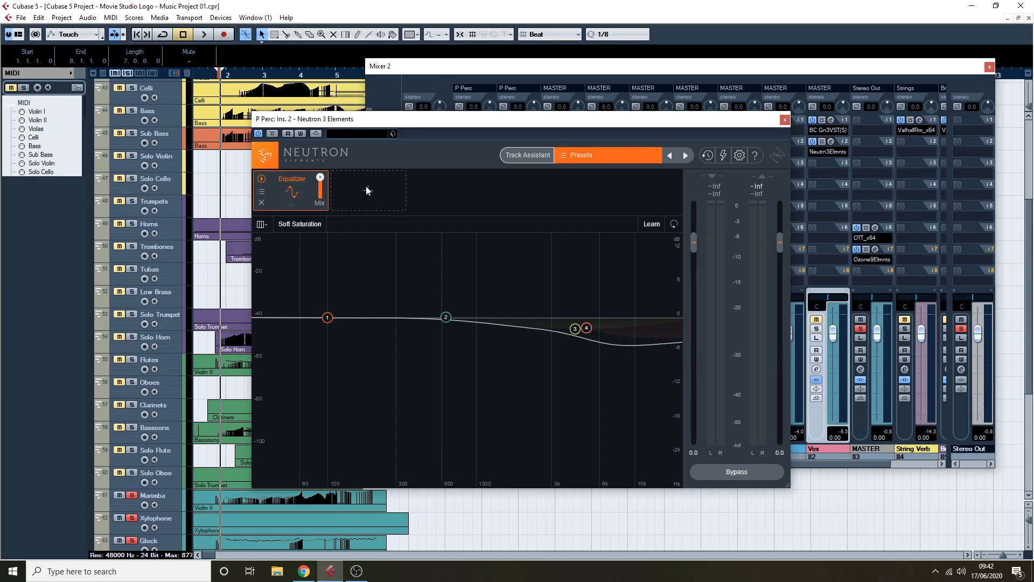
# Step: Play the soloed P Perc from just before bar 2 while switching its Neutron bypass on and off, and stop
pyautogui.press('space')
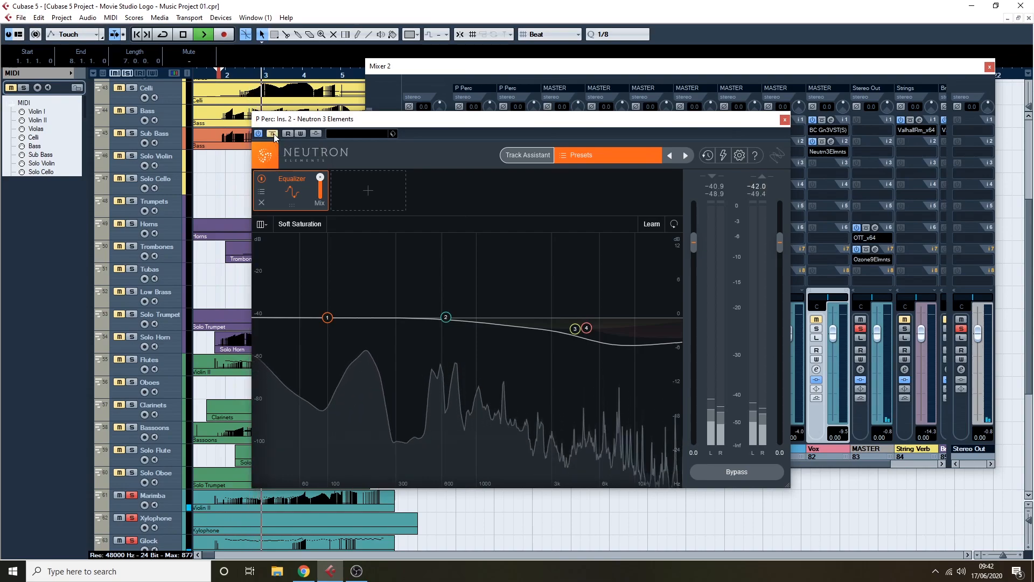
pyautogui.click(274, 133)
pyautogui.click(274, 133)
pyautogui.click(274, 134)
pyautogui.click(274, 133)
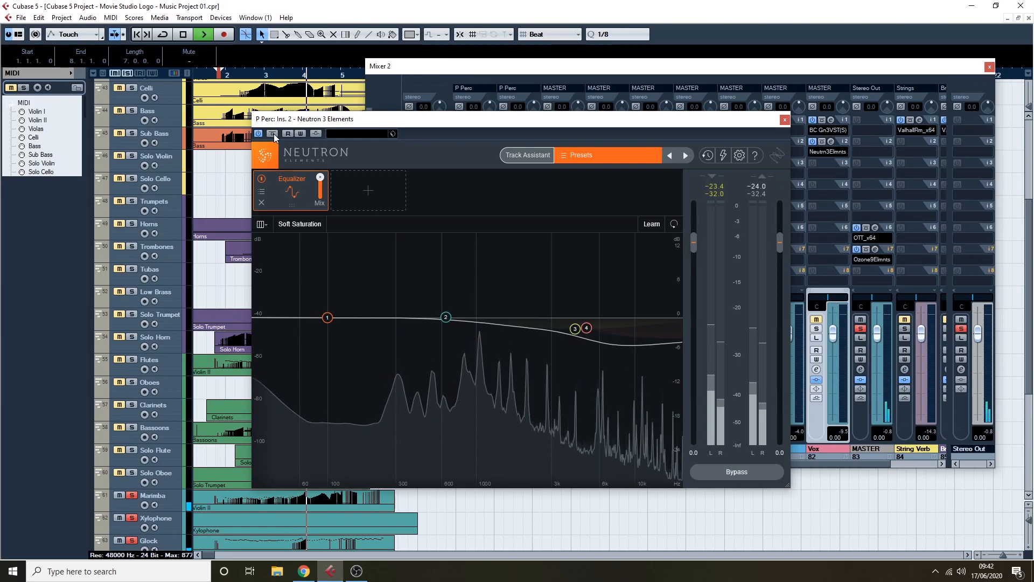
pyautogui.click(274, 133)
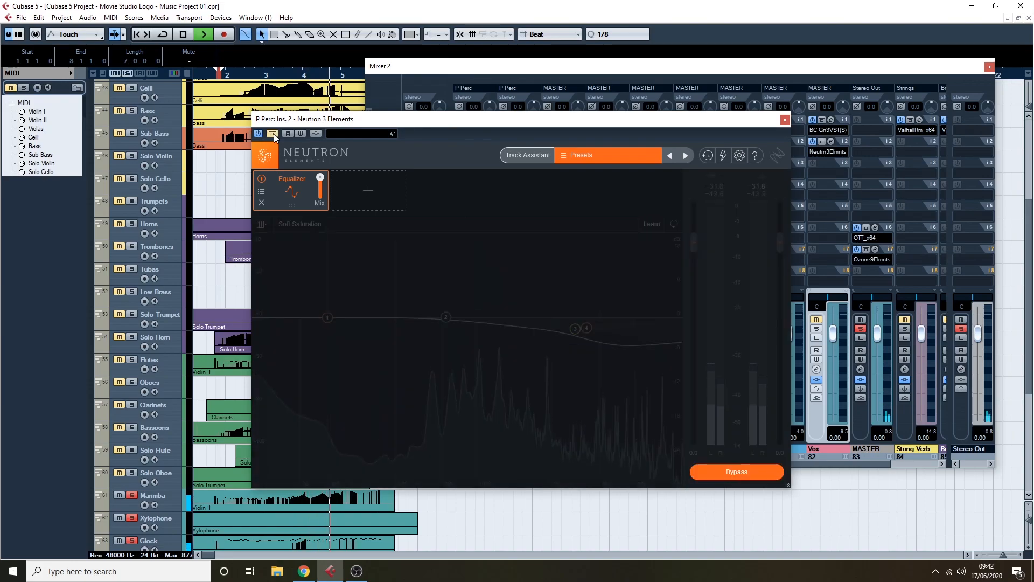
pyautogui.click(274, 133)
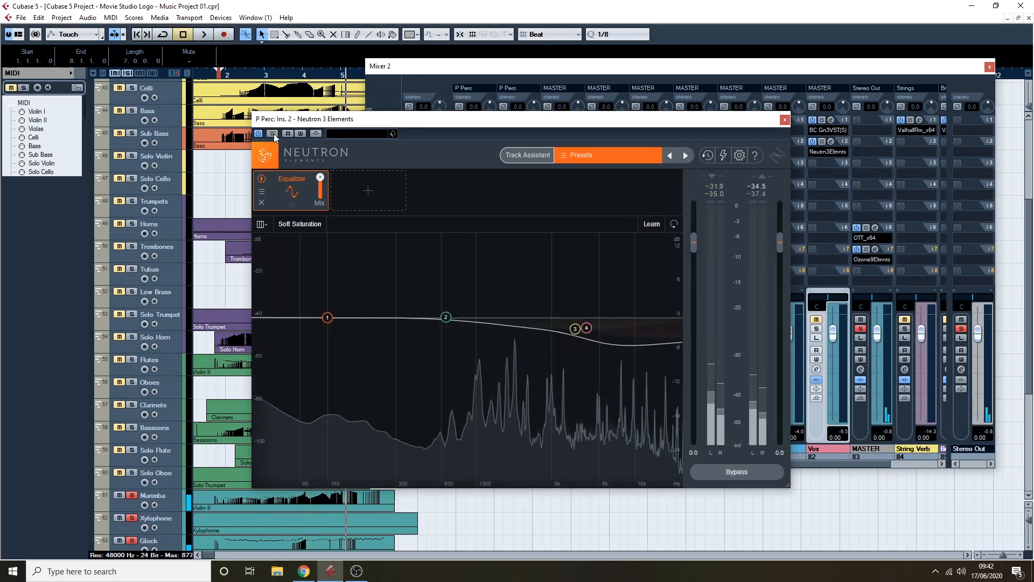
pyautogui.press('space')
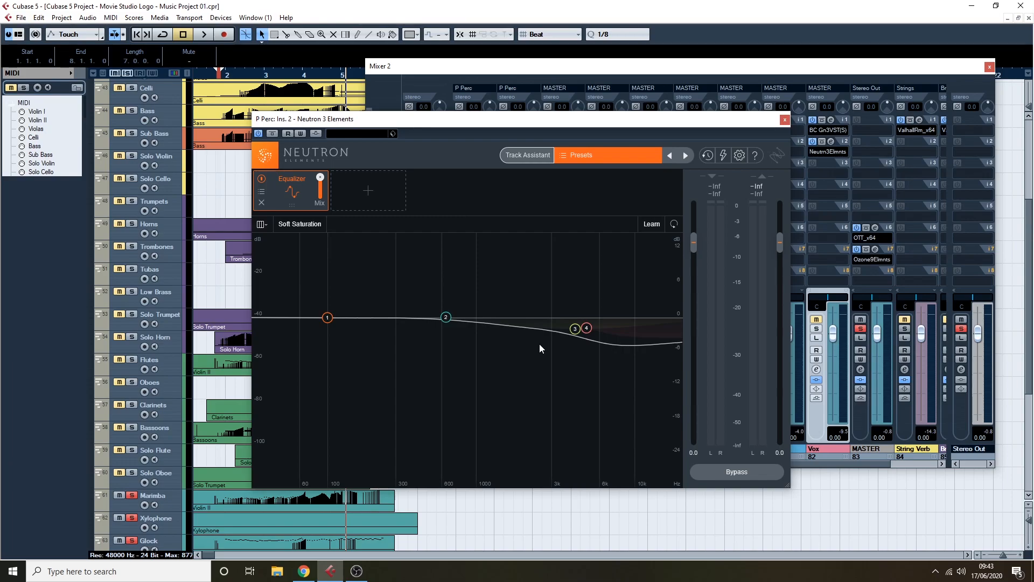
# Step: Close Neutron, review the reverb sends on the pitched percussion channels in the mixer, and return to the group channels' inserts
pyautogui.click(785, 120)
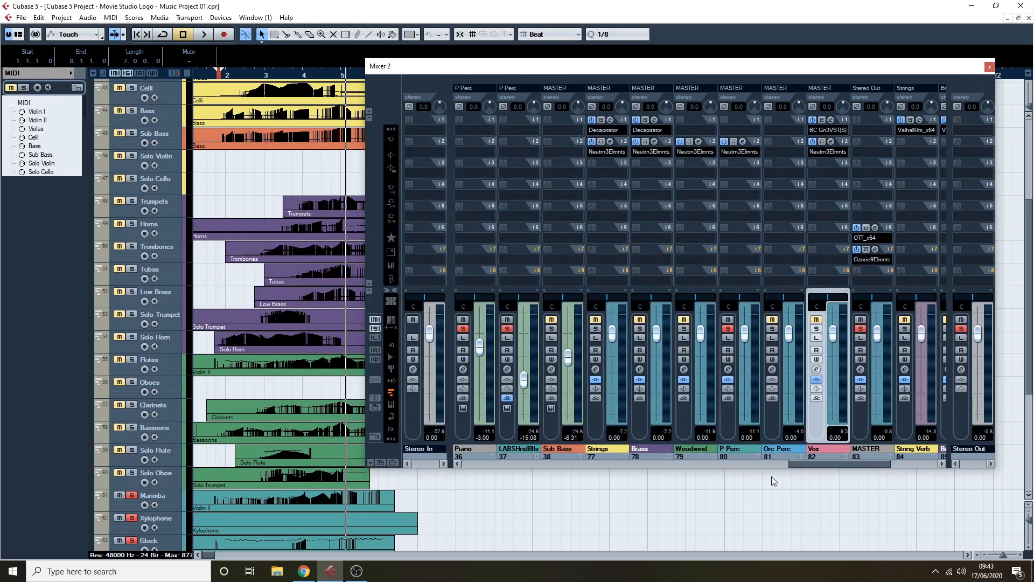
pyautogui.moveTo(799, 463); pyautogui.dragTo(638, 472)
pyautogui.click(391, 189)
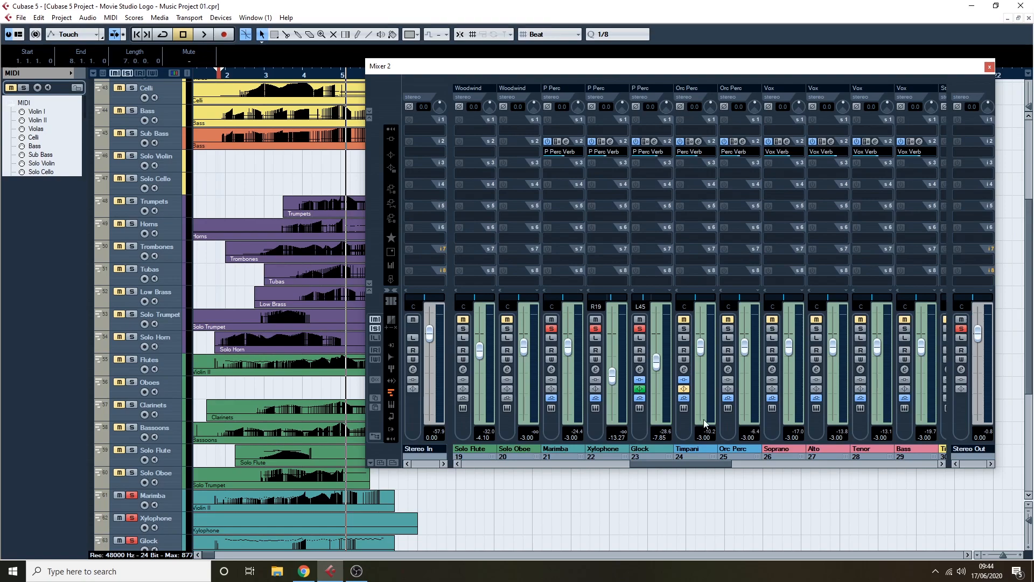
pyautogui.moveTo(687, 465); pyautogui.dragTo(845, 463)
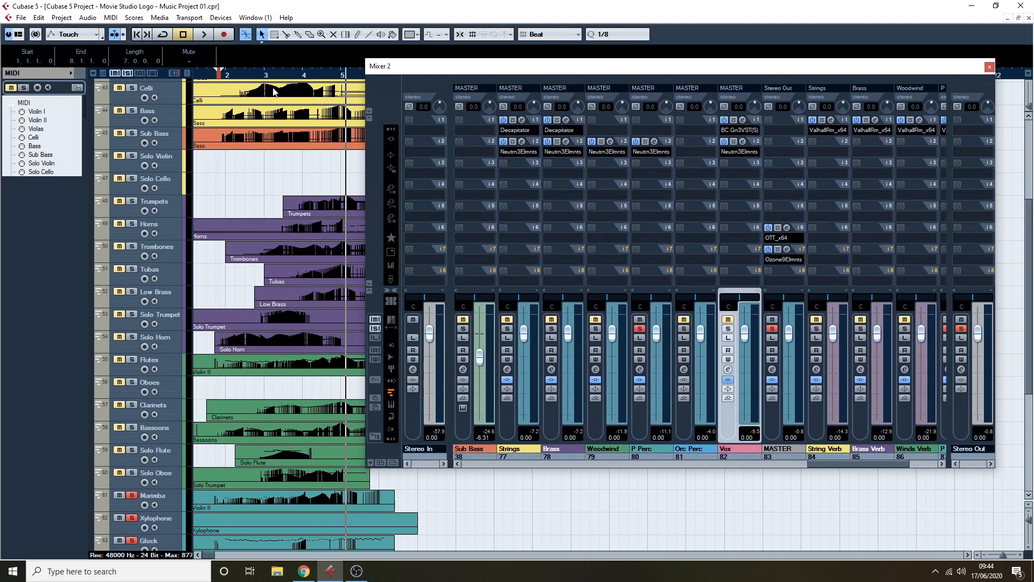
# Step: Play P Perc again from about bar 2, compare its Neutron insert bypassed and active, stop, and close the plug-in
pyautogui.moveTo(237, 74); pyautogui.dragTo(226, 73)
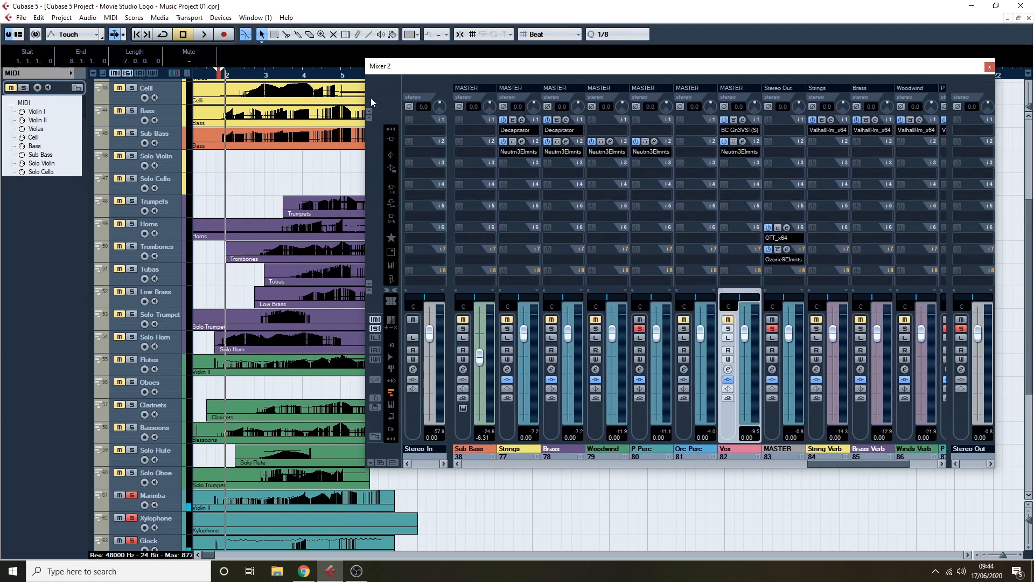
pyautogui.click(652, 144)
pyautogui.press('space')
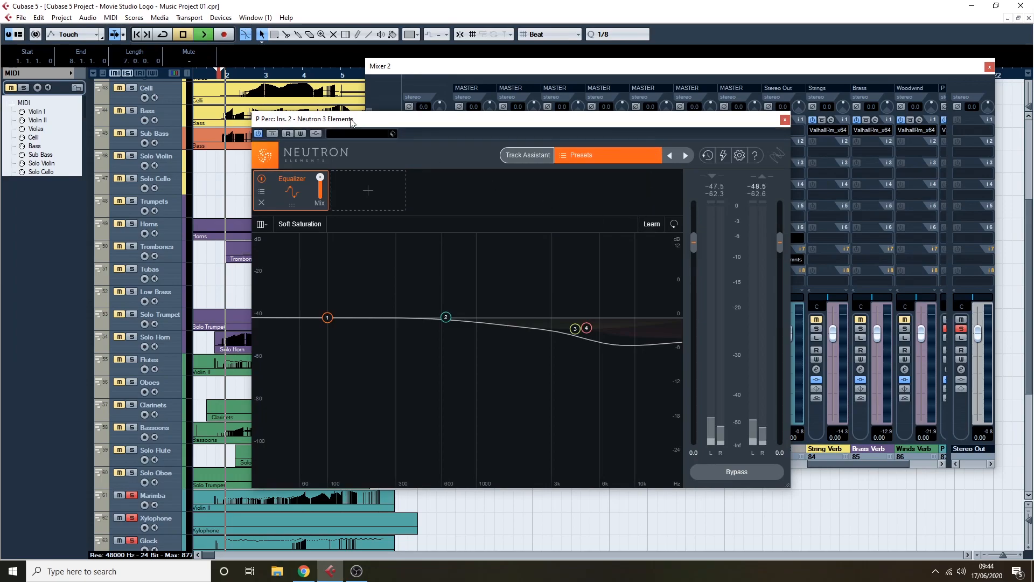
pyautogui.click(272, 134)
pyautogui.click(271, 136)
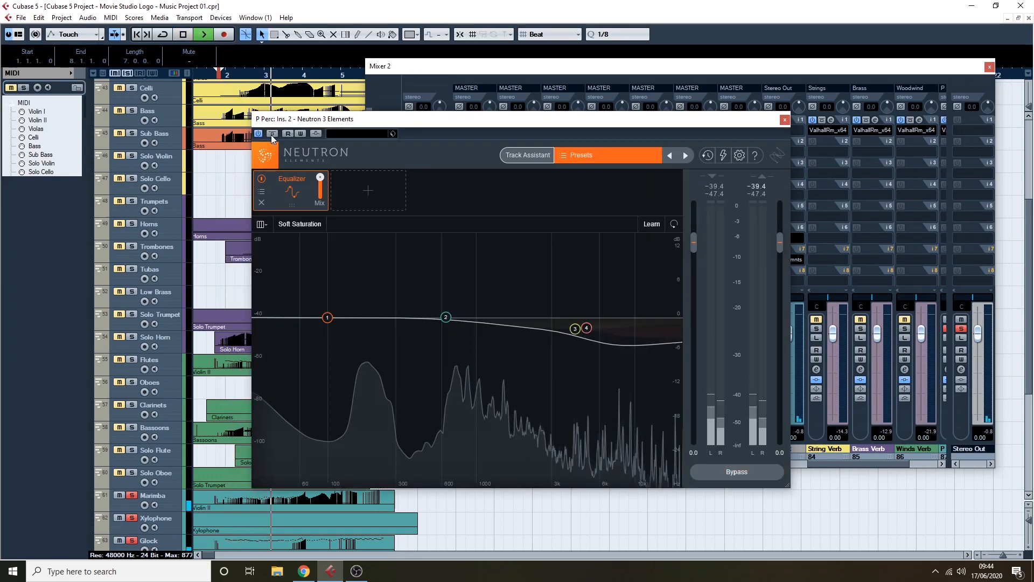
pyautogui.click(271, 135)
pyautogui.click(272, 135)
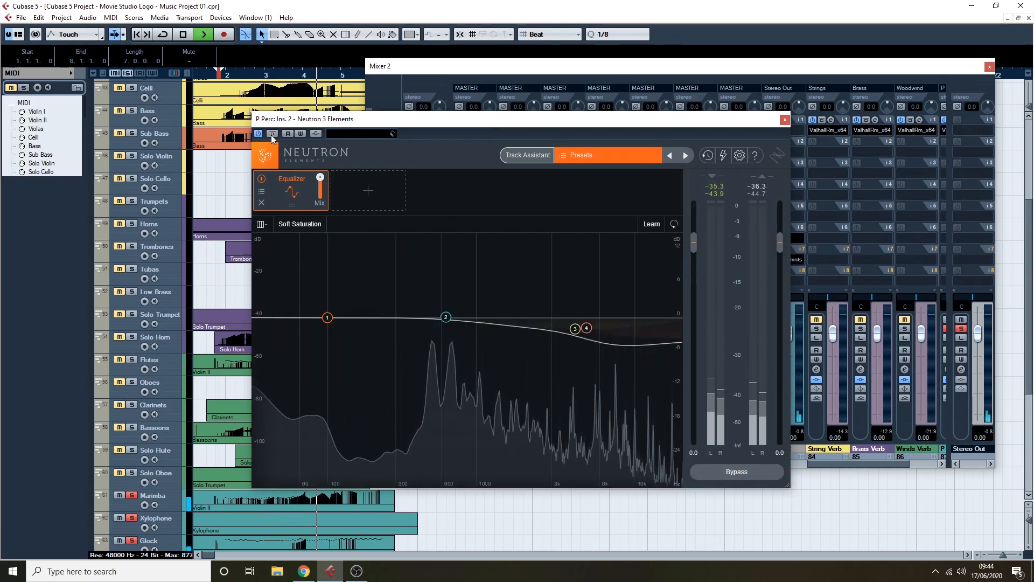
pyautogui.click(272, 134)
pyautogui.click(271, 135)
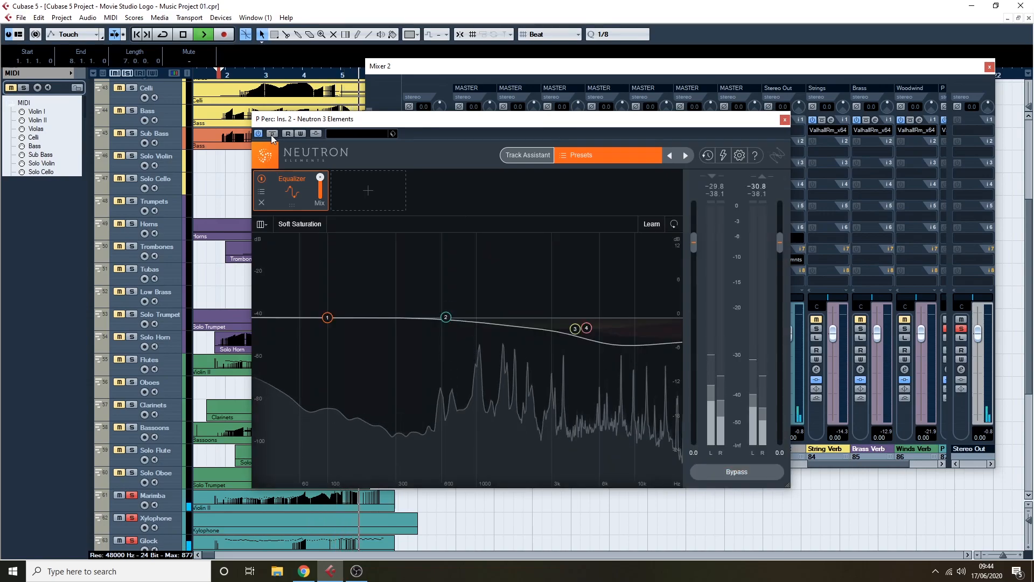
pyautogui.click(271, 135)
pyautogui.click(272, 135)
pyautogui.press('space')
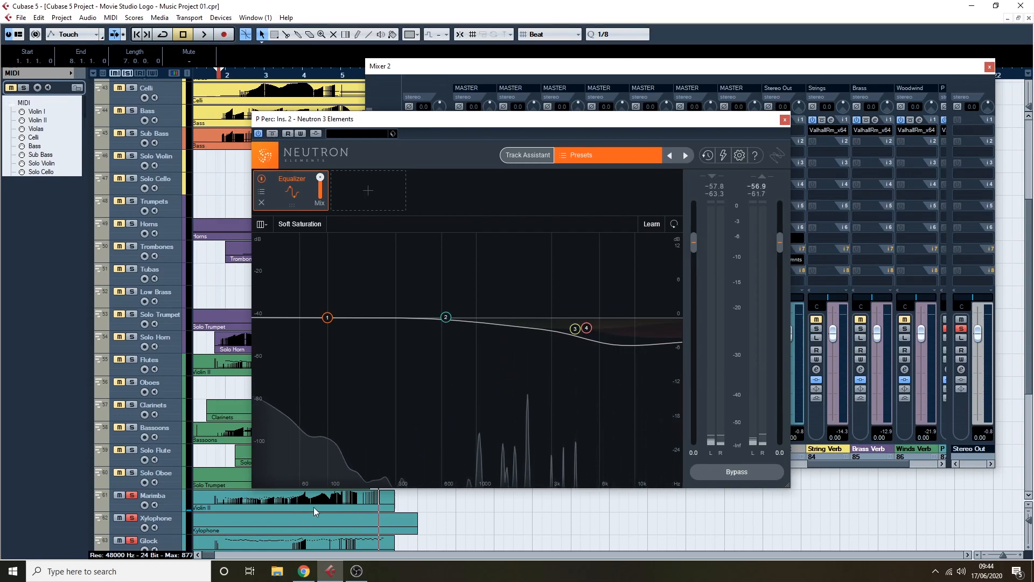
pyautogui.click(784, 119)
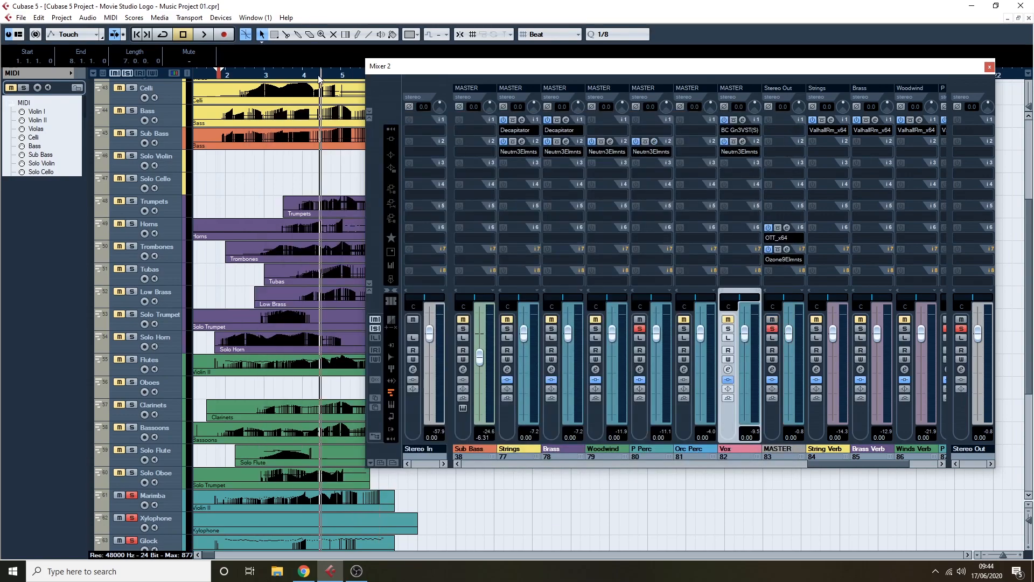
# Step: Clear all solos, play the full mix from just before bar 4, and stop
pyautogui.click(127, 72)
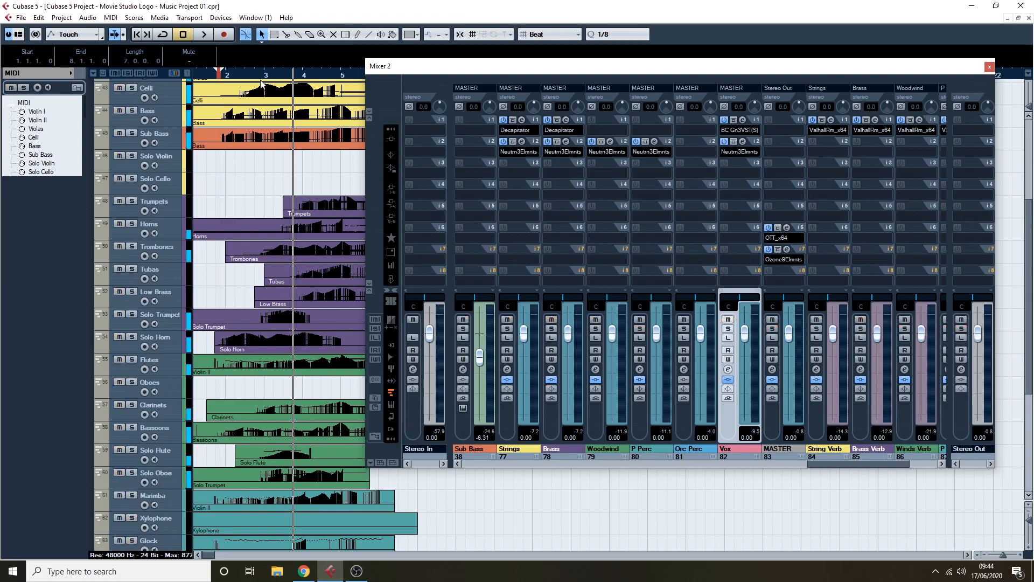
pyautogui.click(295, 75)
pyautogui.press('space')
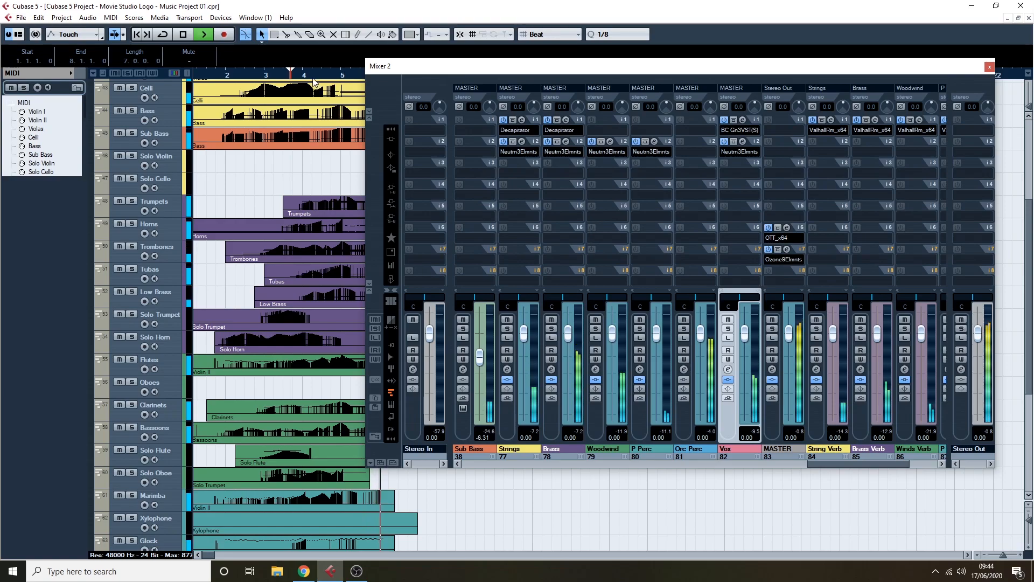
pyautogui.press('space')
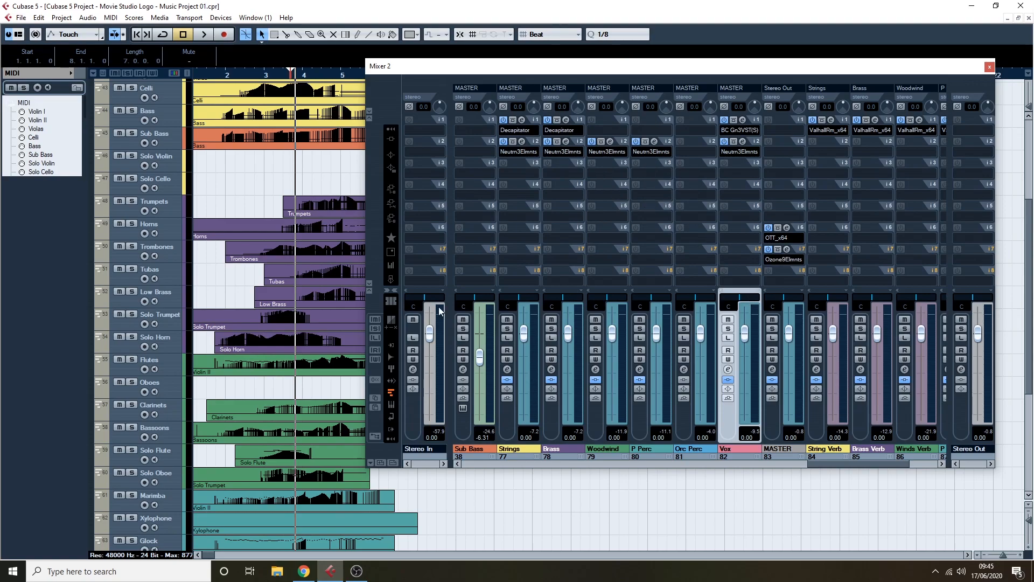
# Step: Solo the Vox group, play it from about bar 2, stop, and review the Equalizer in its Neutron insert
pyautogui.click(728, 328)
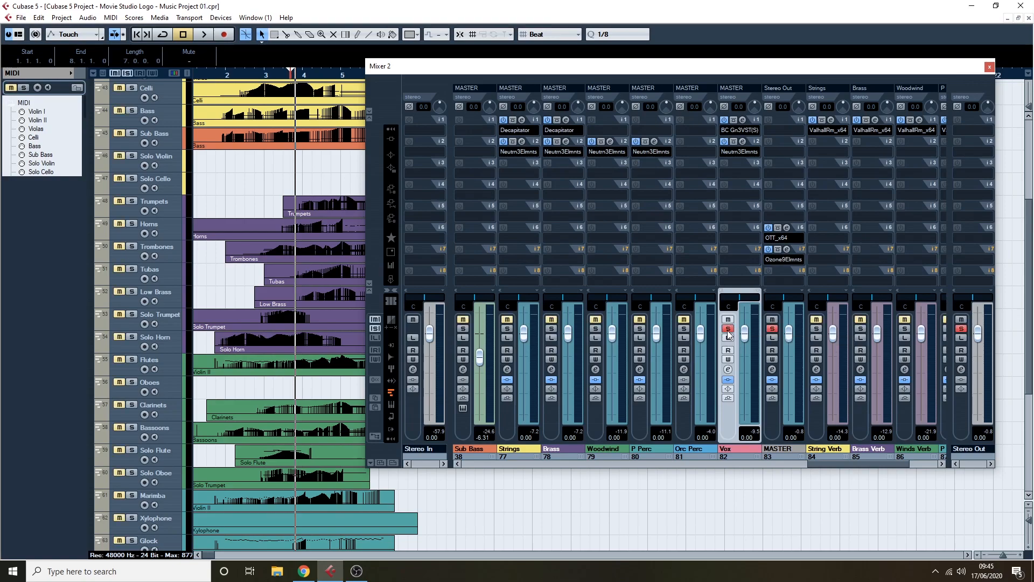
pyautogui.doubleClick(237, 81)
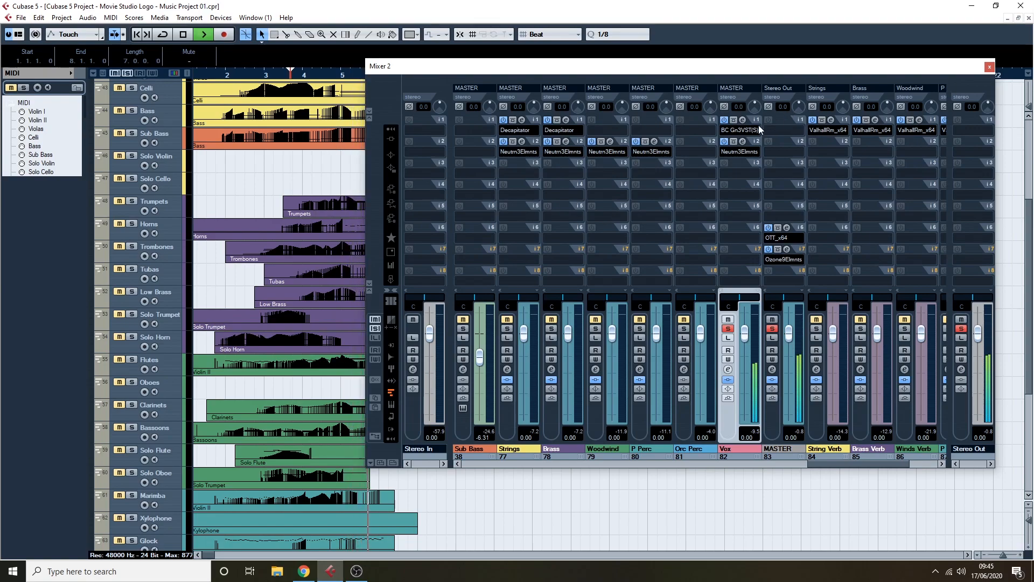
pyautogui.press('space')
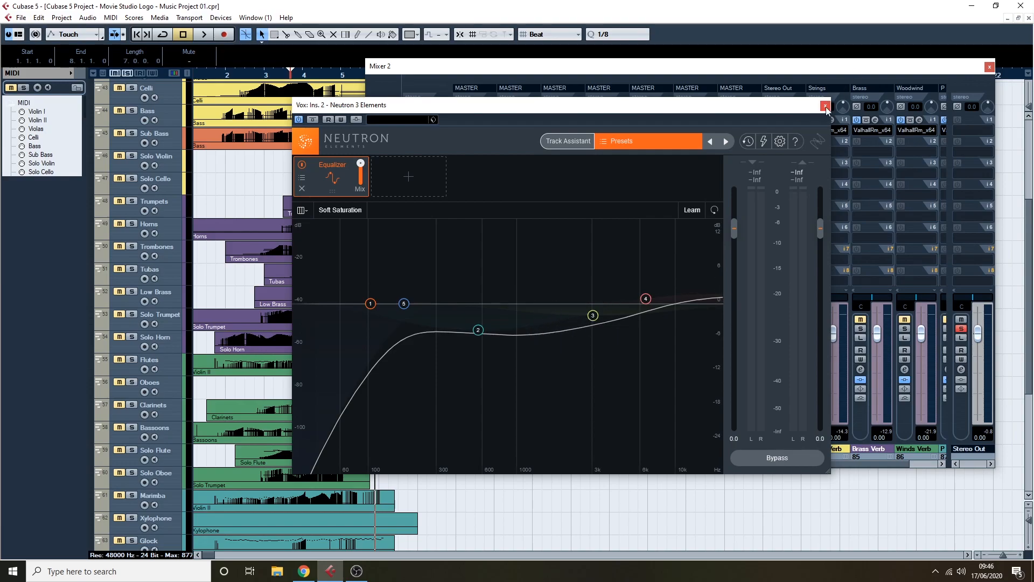
# Step: Play the soloed Vox from just before bar 2 while switching its Neutron bypass on and off, and stop
pyautogui.click(715, 75)
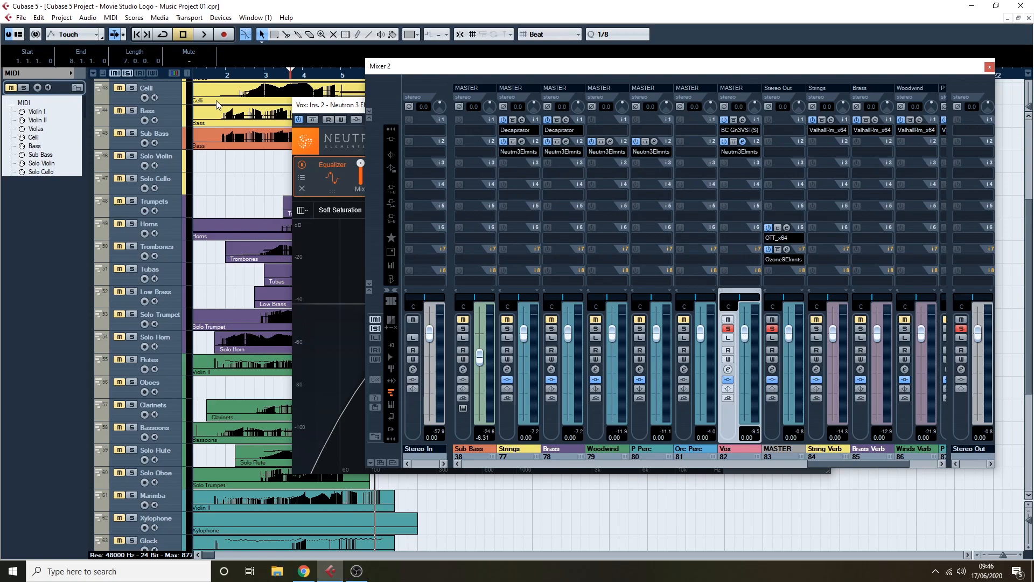
pyautogui.click(218, 77)
pyautogui.press('space')
pyautogui.click(355, 126)
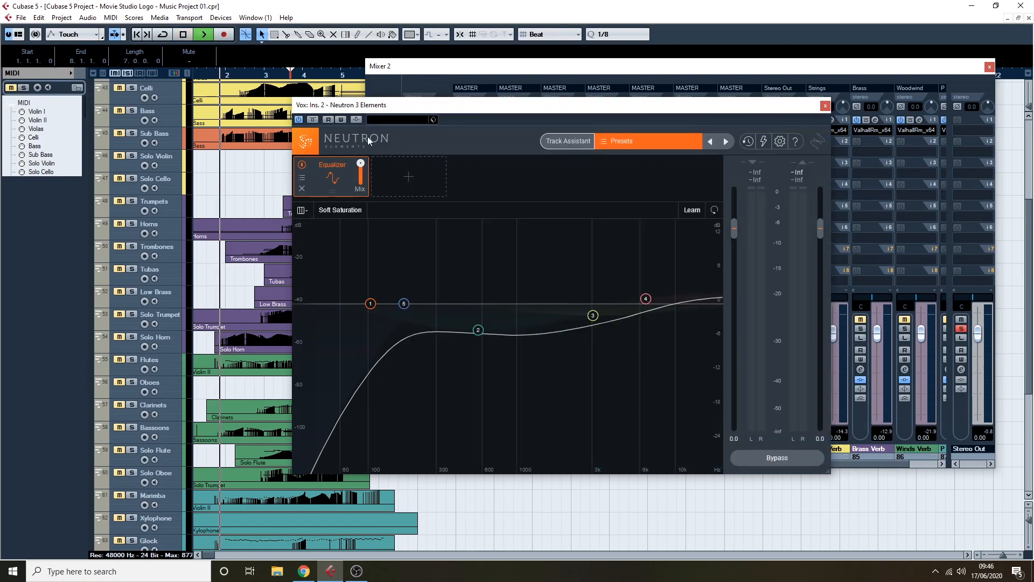
pyautogui.click(313, 121)
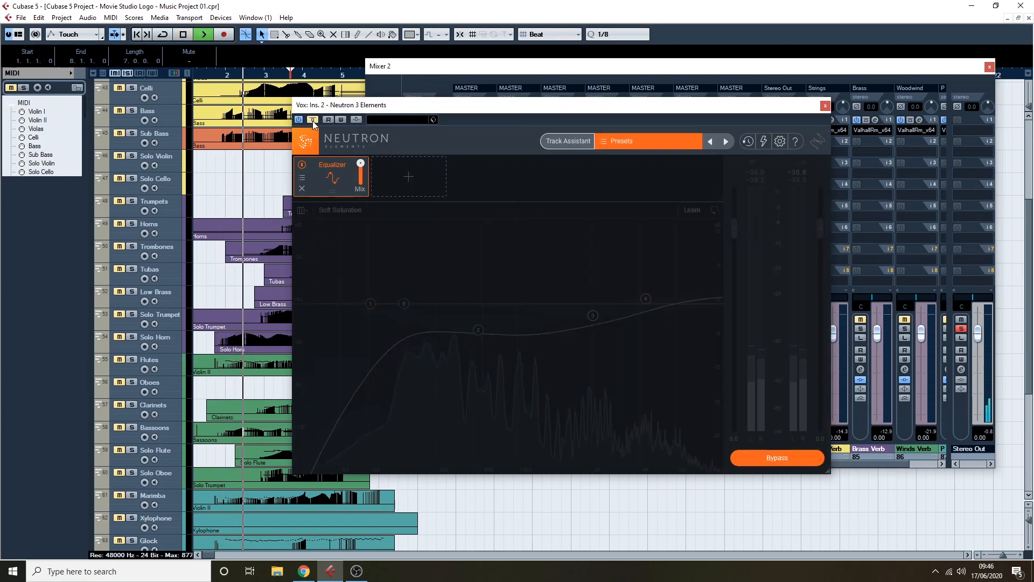
pyautogui.click(312, 121)
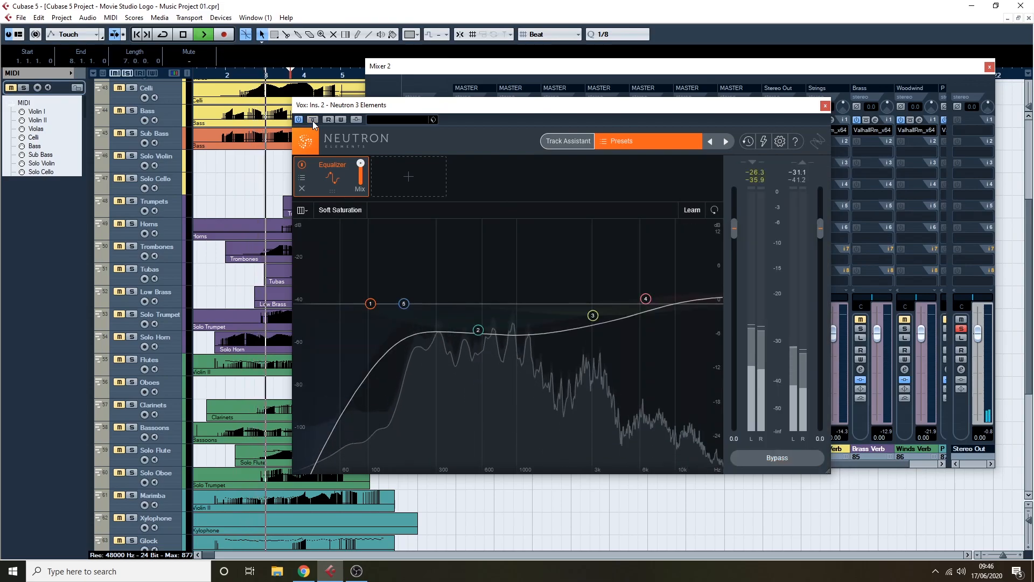
pyautogui.click(312, 120)
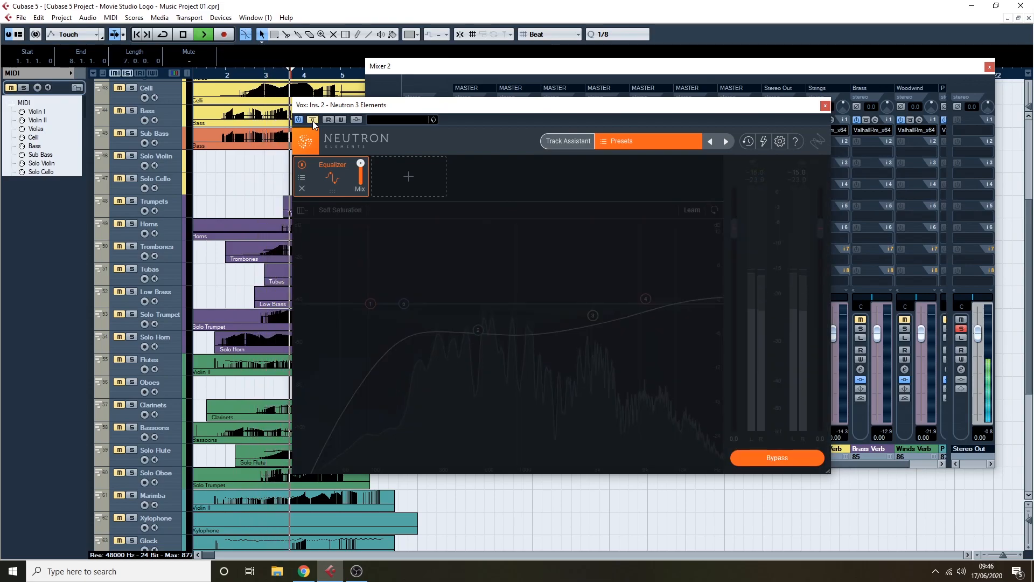
pyautogui.click(312, 121)
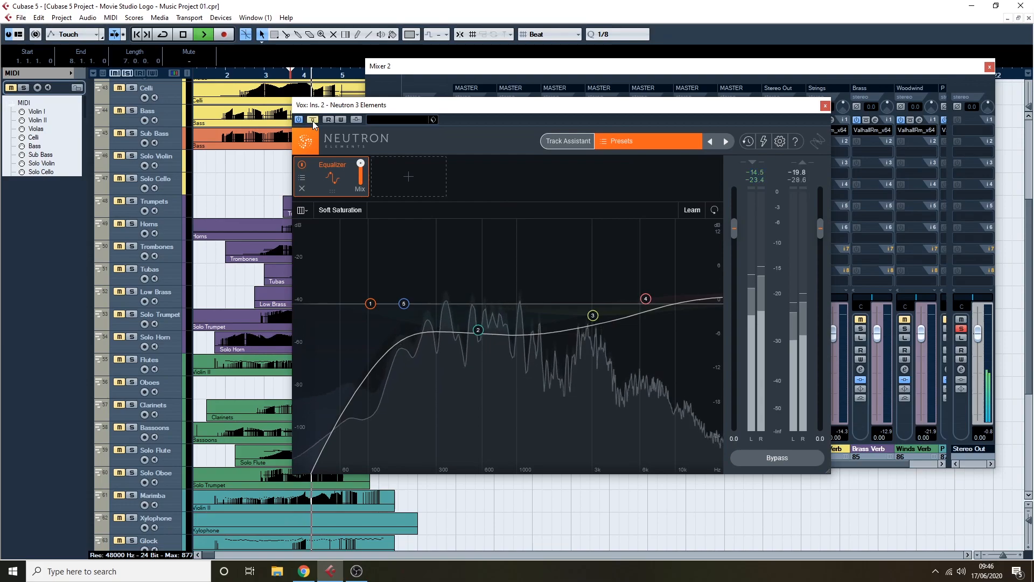
pyautogui.click(313, 121)
pyautogui.click(312, 121)
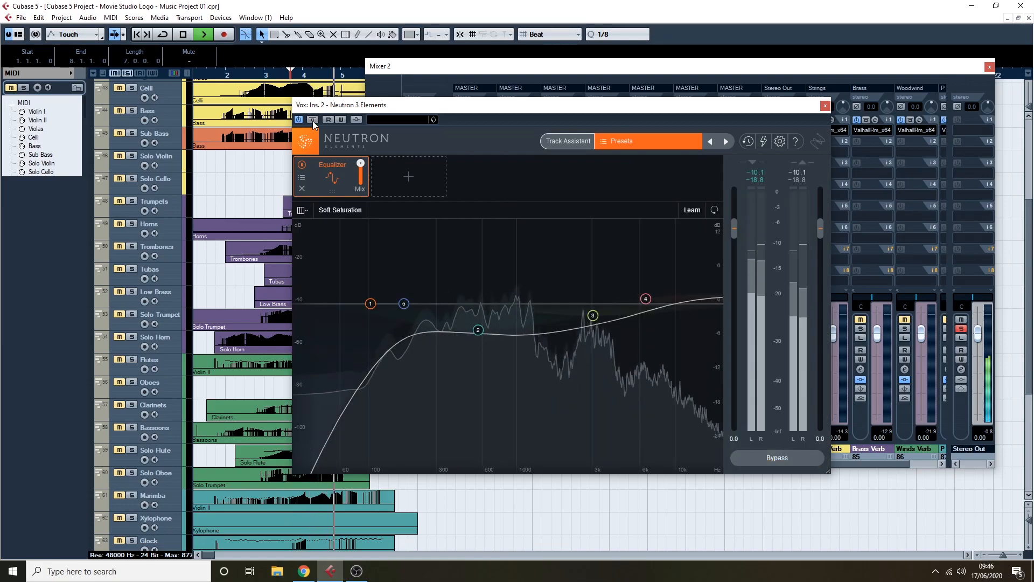
pyautogui.click(312, 121)
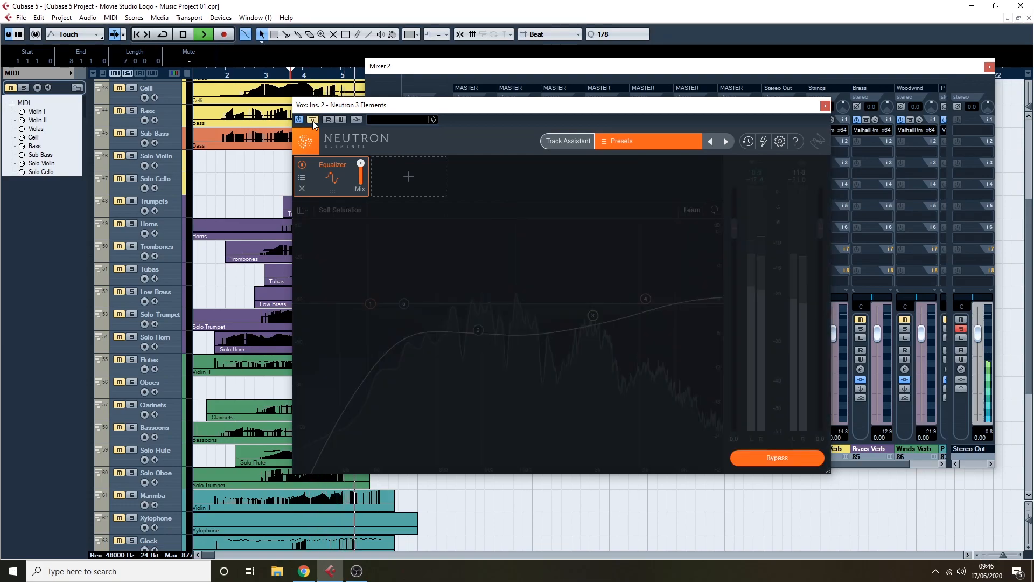
pyautogui.click(313, 121)
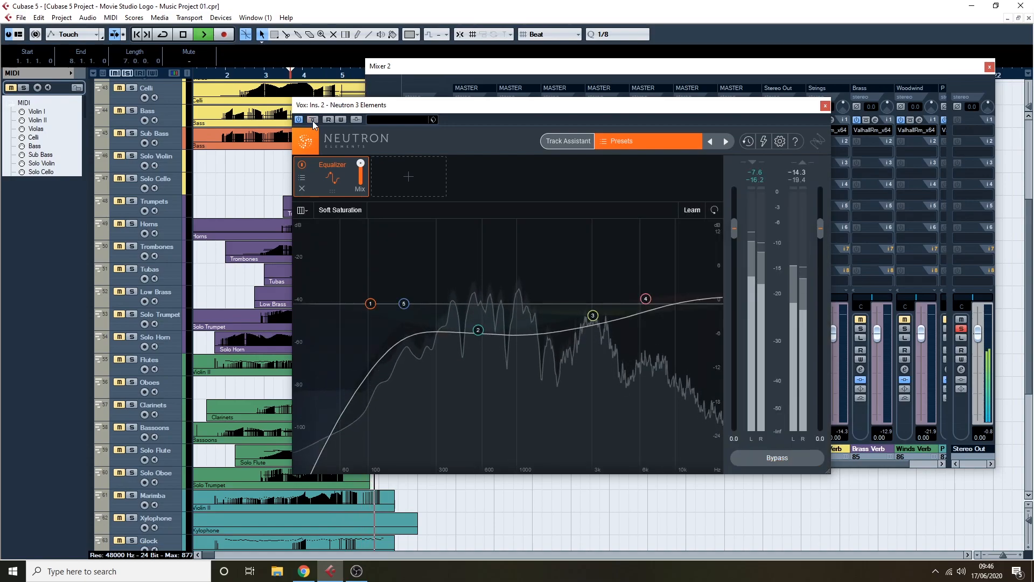
pyautogui.press('space')
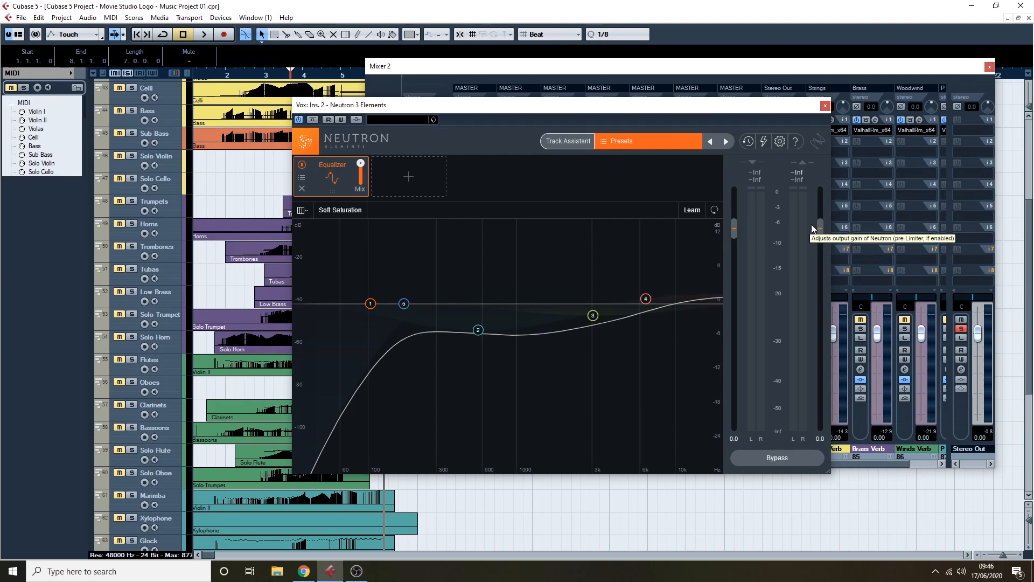
# Step: Replay the Vox from about bar 2 starting with Neutron bypassed, compare it with the effect active, stop, and leave Neutron active
pyautogui.click(313, 120)
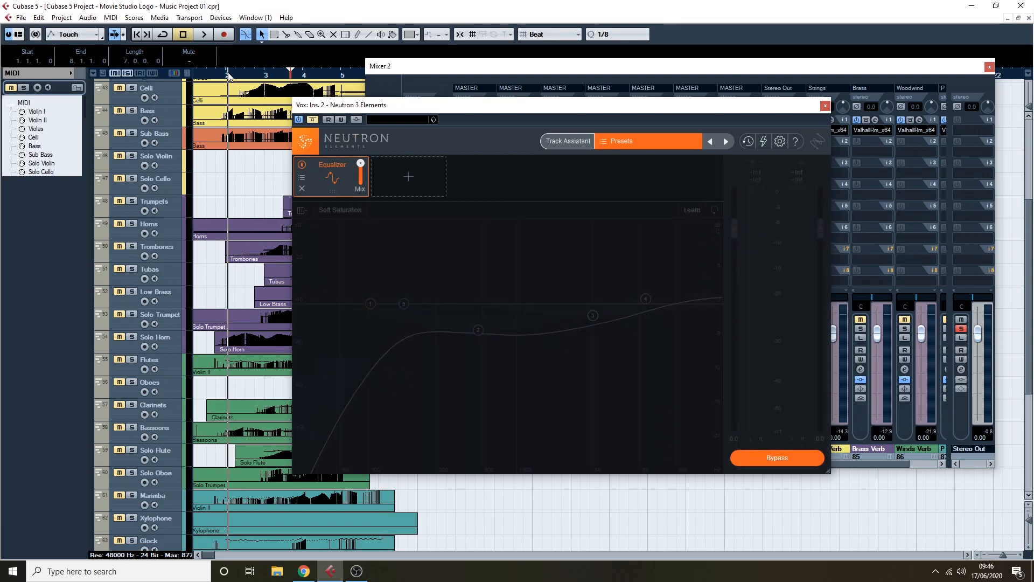
pyautogui.press('space')
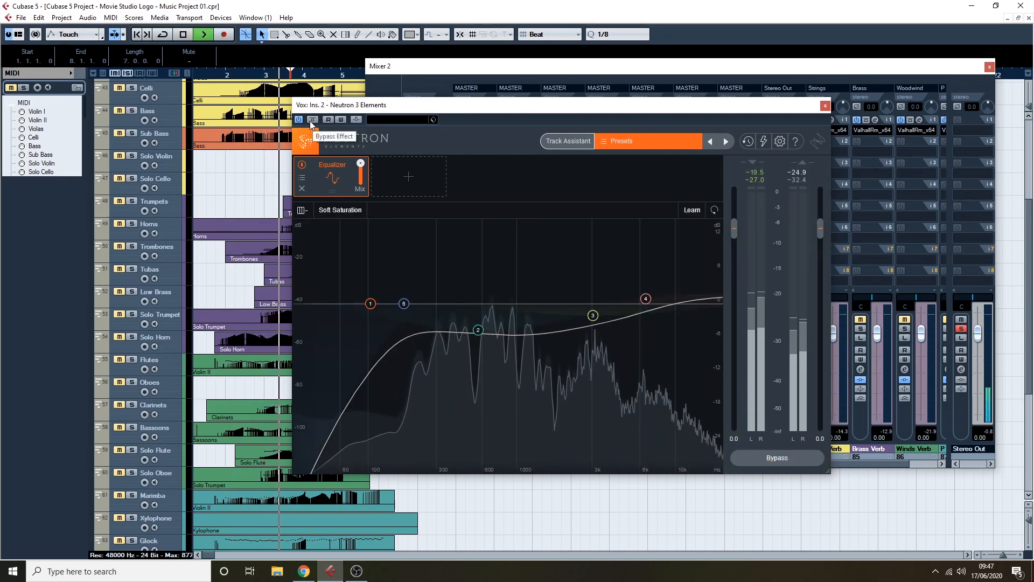
pyautogui.click(313, 119)
pyautogui.press('space')
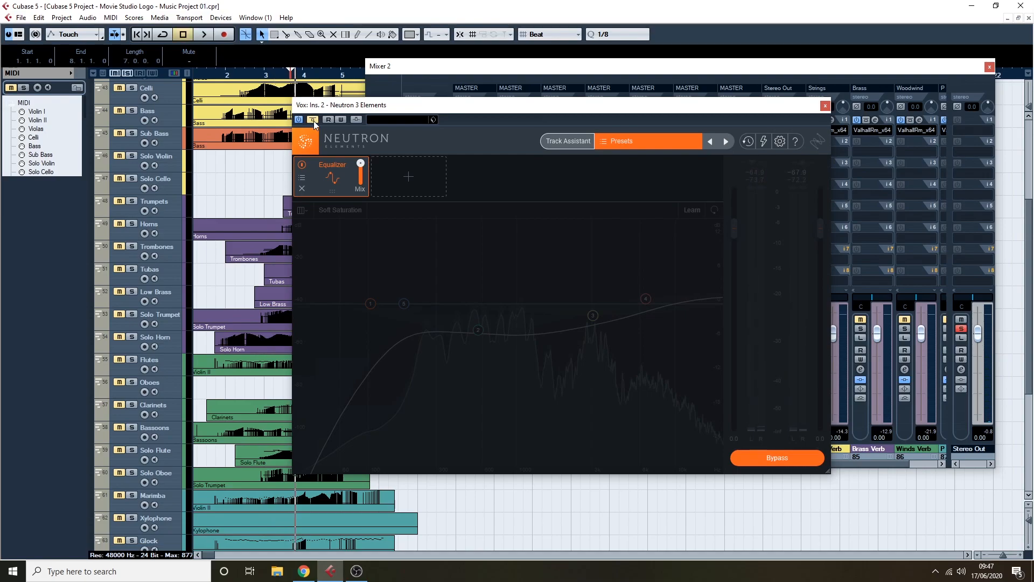
pyautogui.click(312, 120)
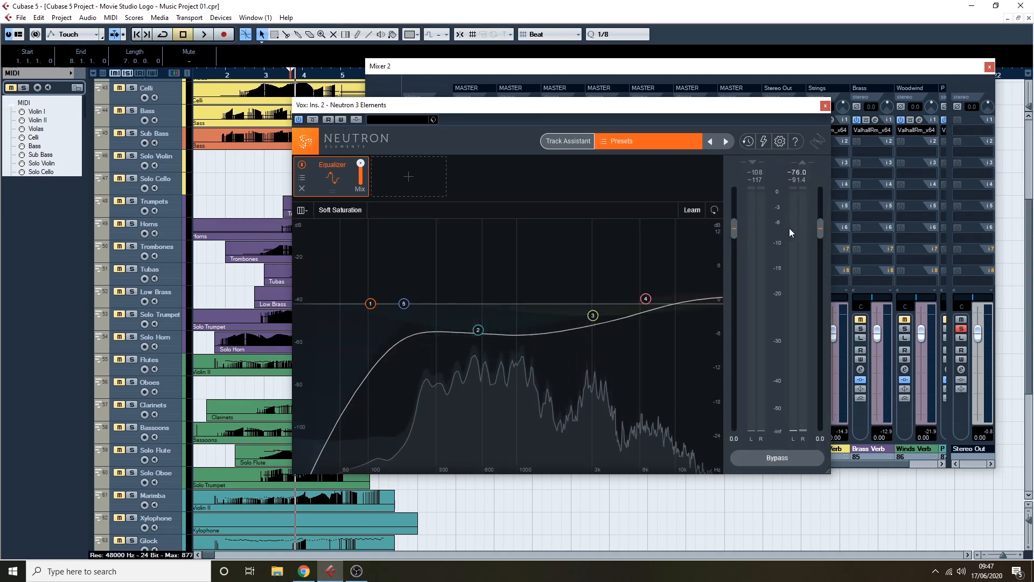
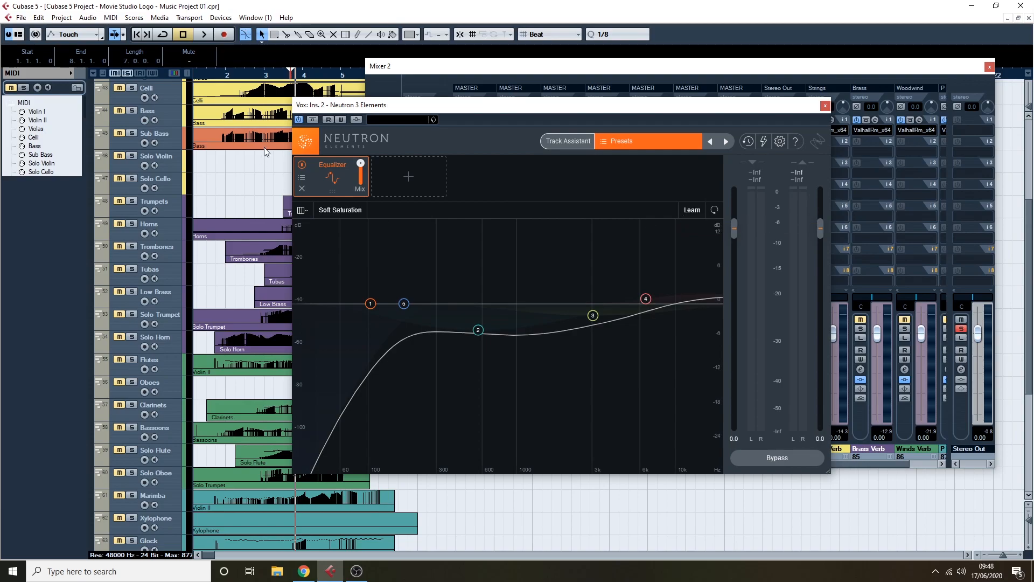
# Step: Play the soloed Vox from about halfway through bar 2 while switching its Neutron bypass on and off twice
pyautogui.click(251, 74)
pyautogui.press('space')
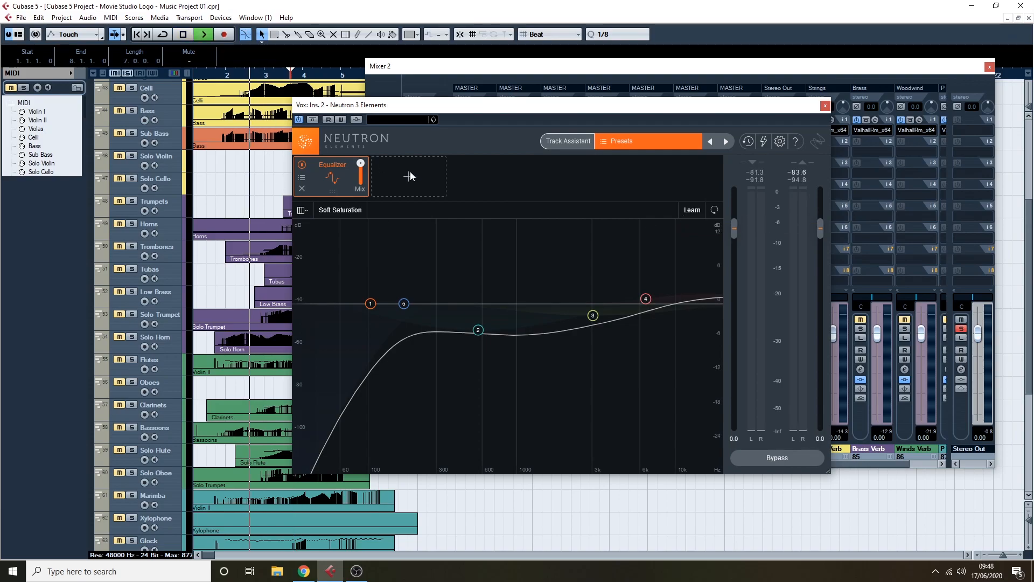
pyautogui.click(312, 119)
pyautogui.click(312, 119)
pyautogui.click(313, 119)
pyautogui.click(312, 119)
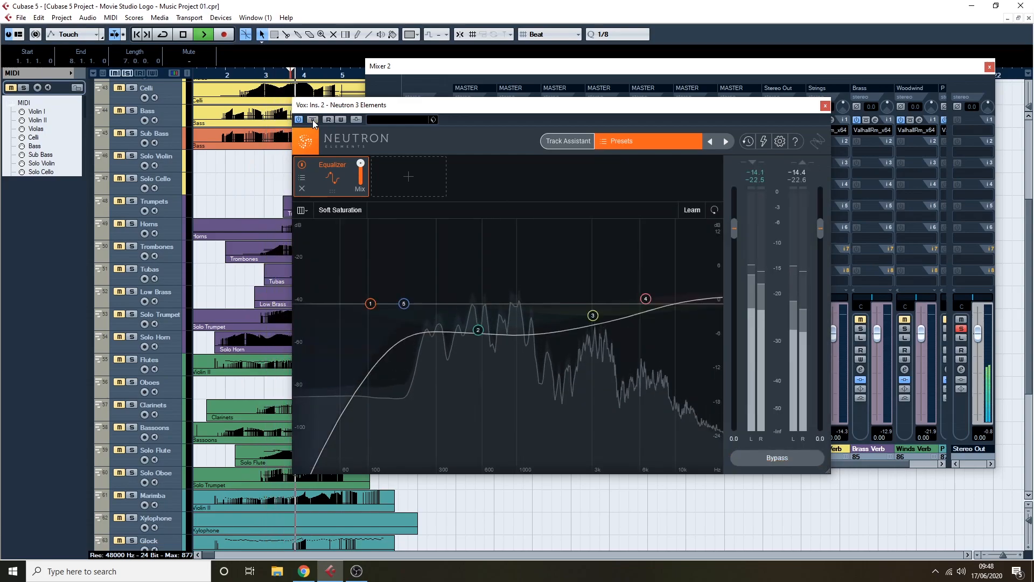
# Step: Raise the Vox Neutron output gain to 4.1 dB and compare the bypassed and active sound during playback
pyautogui.moveTo(818, 224); pyautogui.dragTo(819, 212)
pyautogui.click(311, 120)
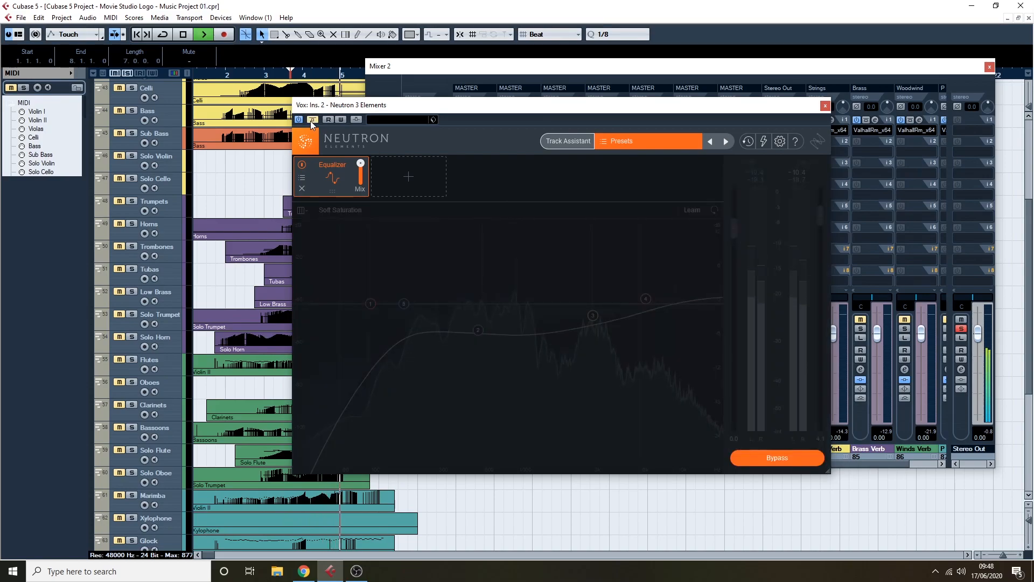
pyautogui.click(311, 120)
# Step: Set the Vox Neutron output gain to 2.8 dB and compare bypassed and active while replaying the section around bars 4 and 5
pyautogui.click(222, 78)
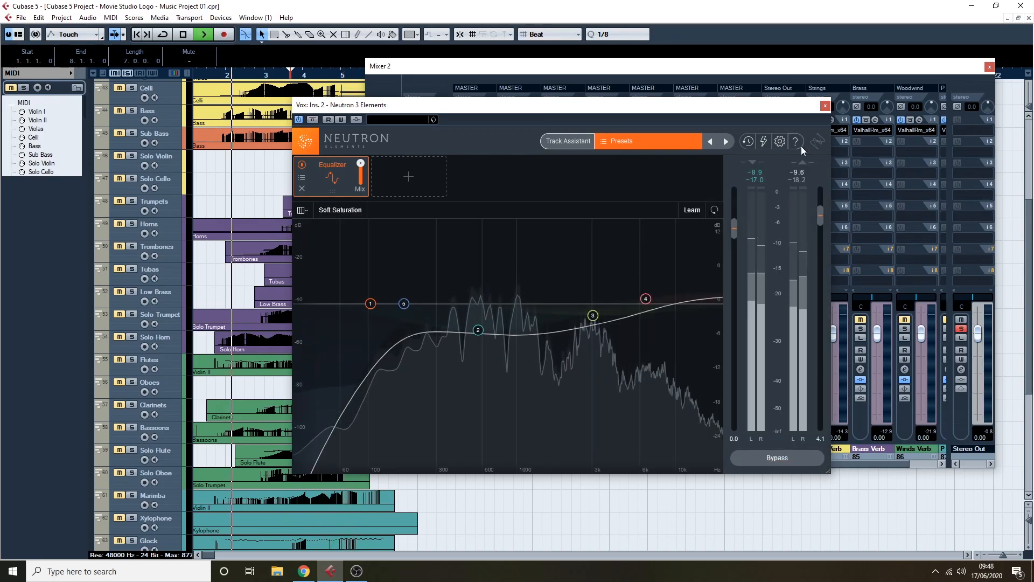
pyautogui.moveTo(821, 216); pyautogui.dragTo(821, 220)
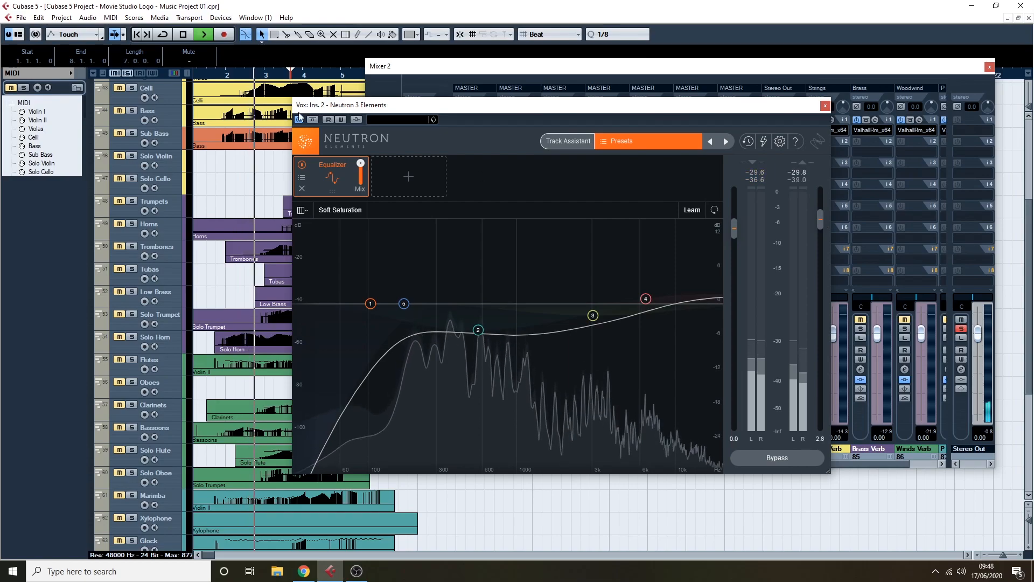
pyautogui.click(338, 78)
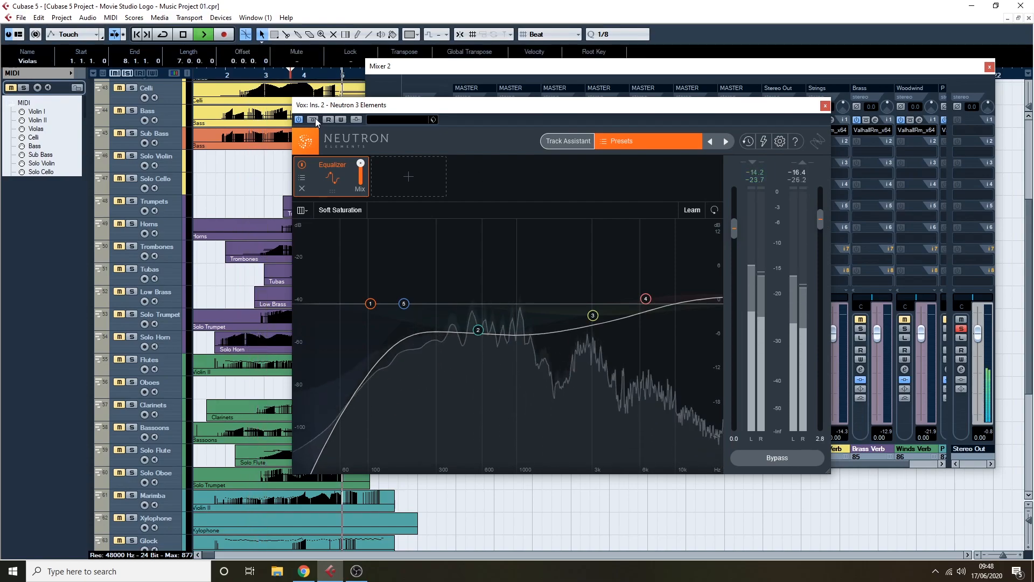
pyautogui.click(304, 79)
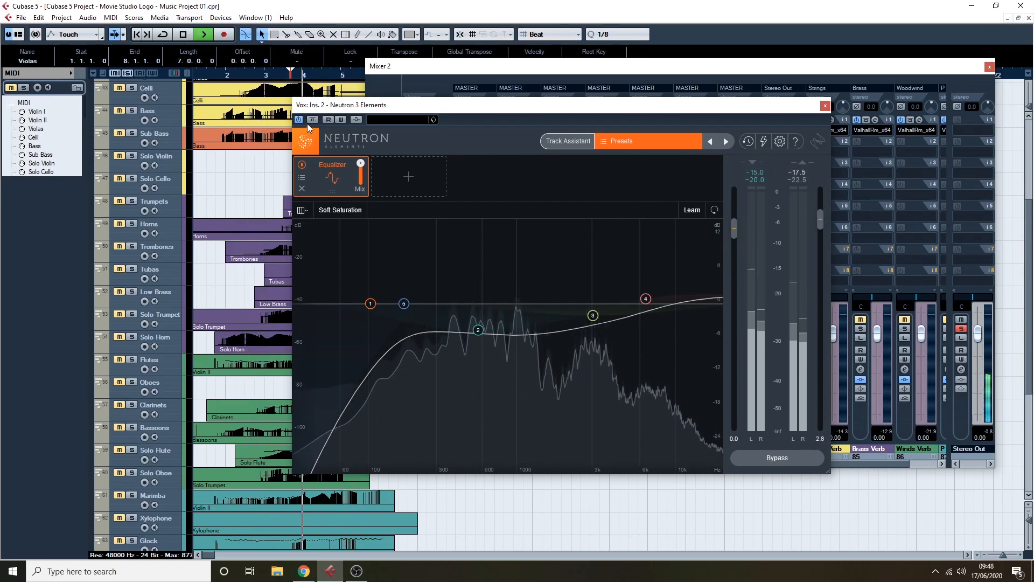
pyautogui.click(312, 120)
pyautogui.click(313, 119)
pyautogui.click(312, 120)
pyautogui.click(313, 120)
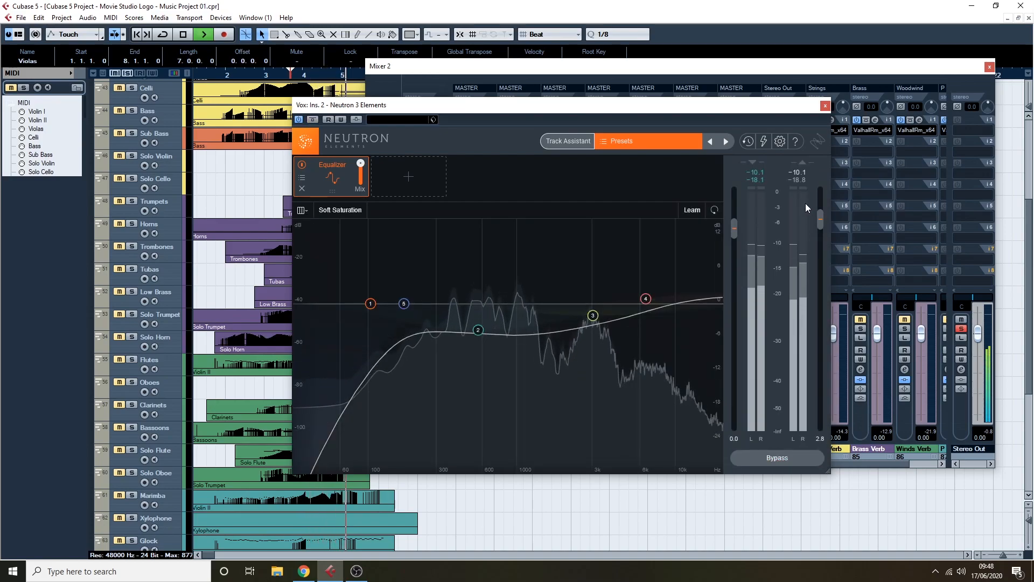
# Step: Raise the Vox Neutron output gain to 4.6 dB, compare it against bypass from just before bar 4, and stop
pyautogui.moveTo(821, 210); pyautogui.dragTo(820, 206)
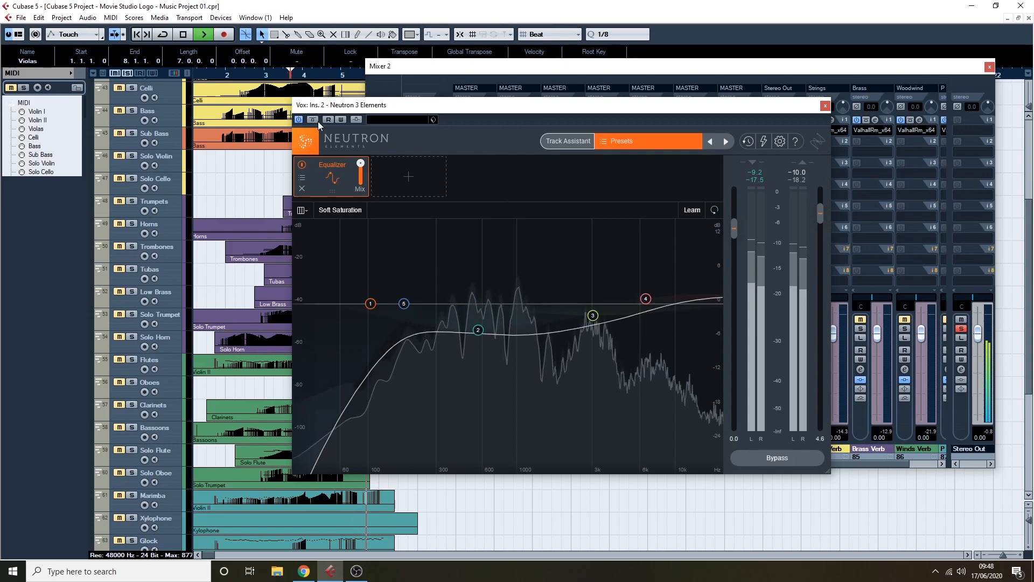
pyautogui.click(291, 77)
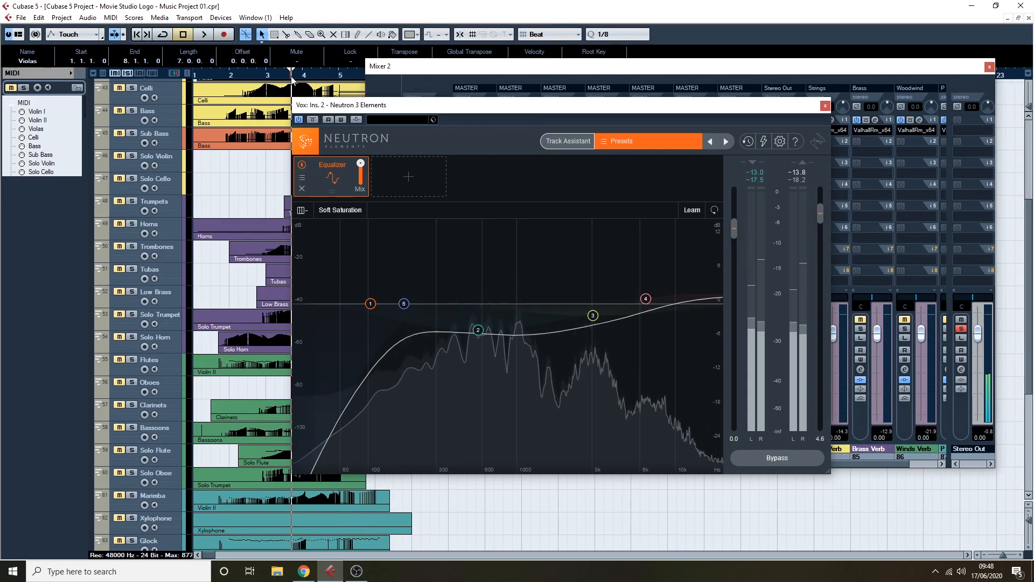
pyautogui.click(314, 119)
pyautogui.click(315, 118)
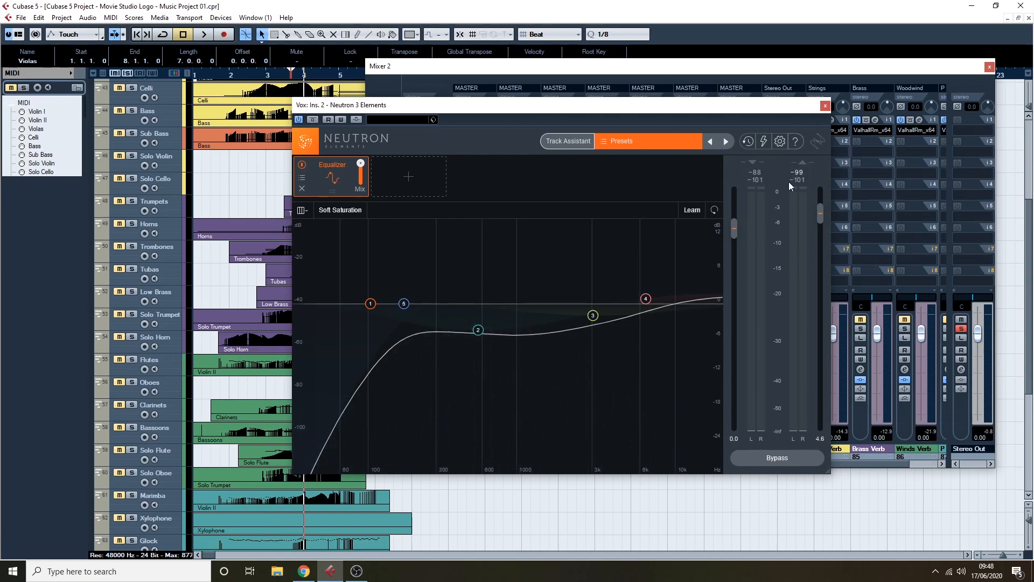
# Step: Play the Vox from just after bar 2 with repeated Neutron bypass comparisons, stop, and leave Neutron active
pyautogui.moveTo(258, 75); pyautogui.dragTo(242, 82)
pyautogui.press('space')
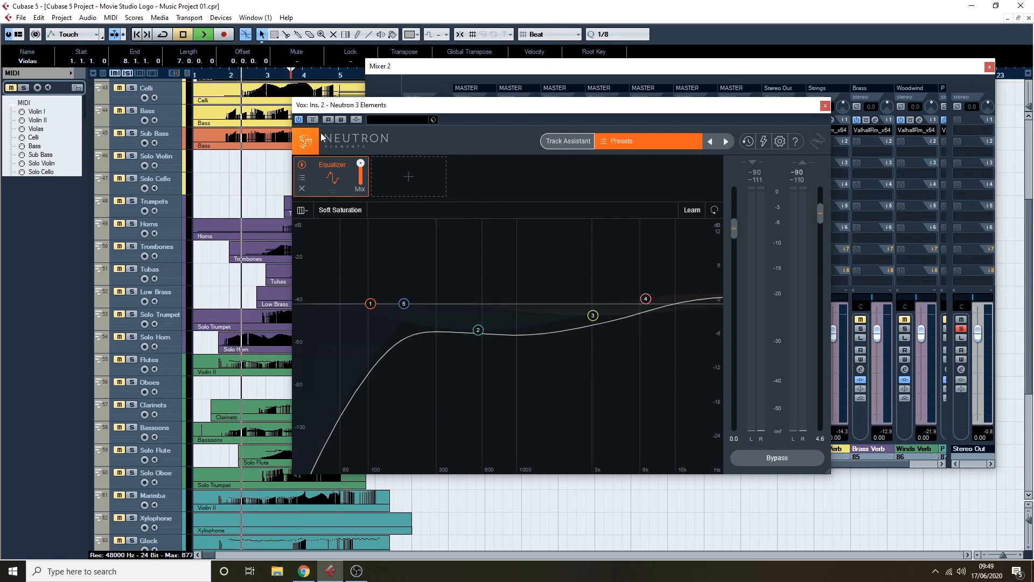
pyautogui.click(312, 119)
pyautogui.click(313, 119)
pyautogui.click(313, 120)
pyautogui.click(312, 120)
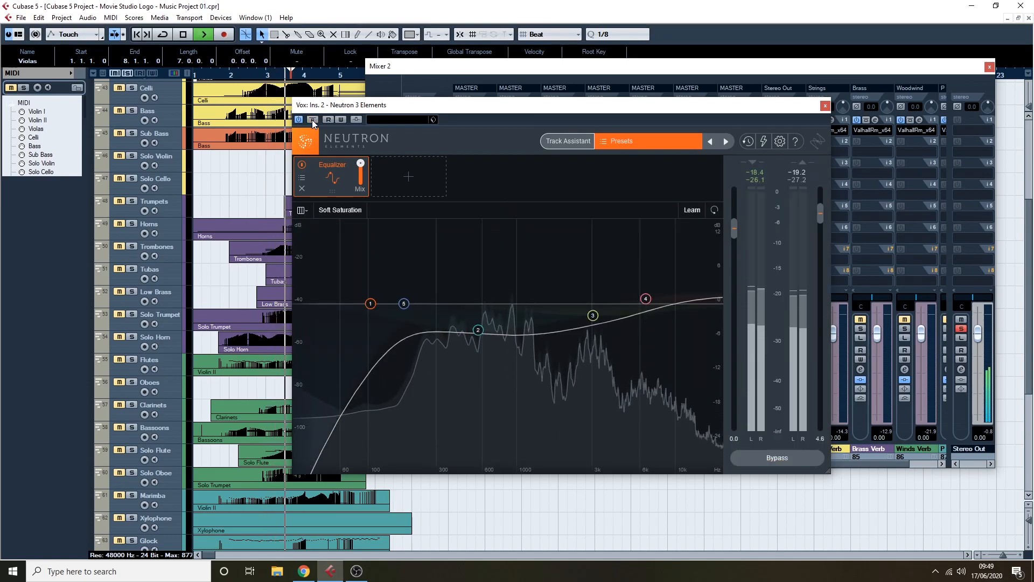
pyautogui.click(312, 120)
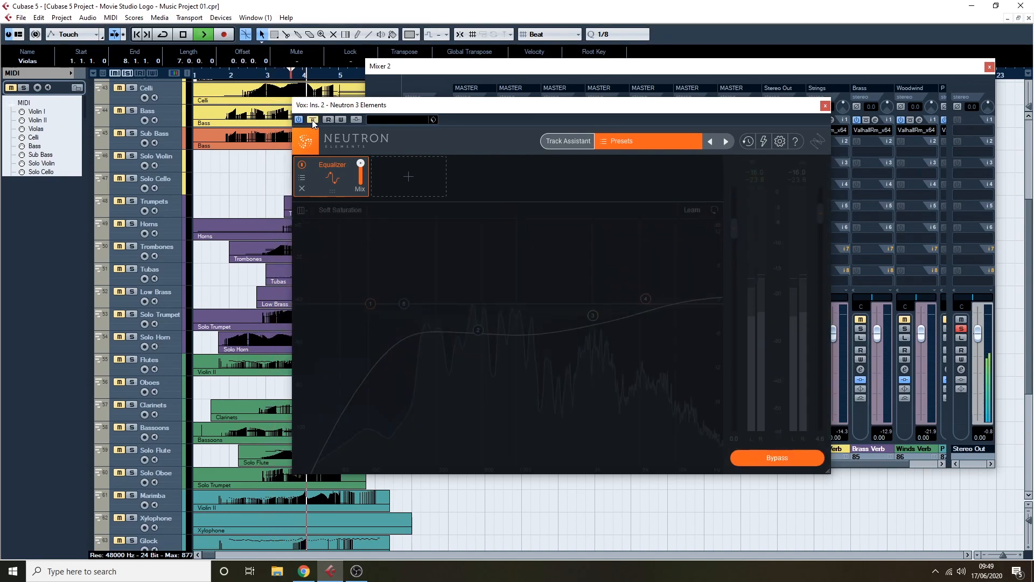
pyautogui.click(312, 120)
pyautogui.click(312, 119)
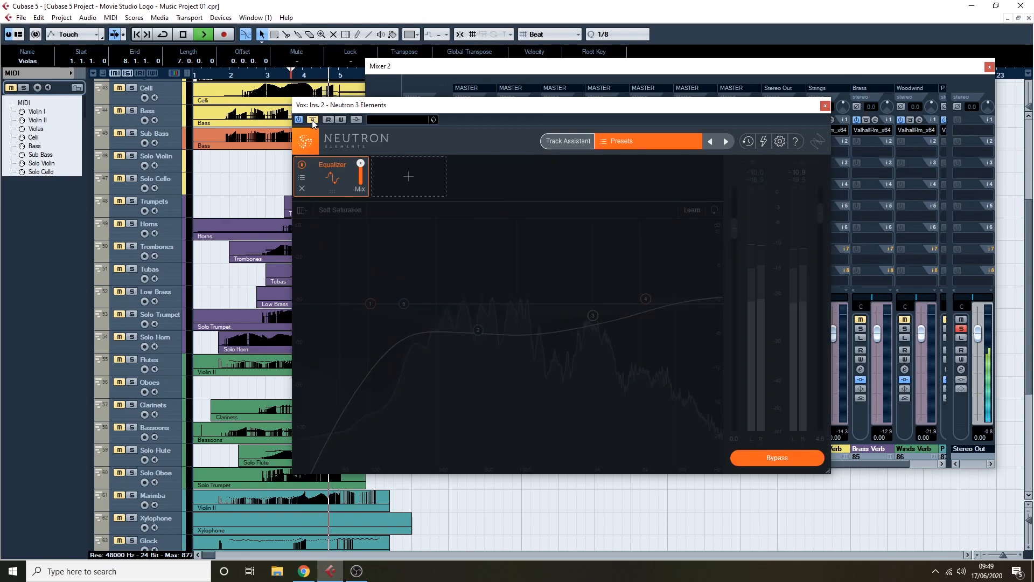
pyautogui.press('space')
pyautogui.click(311, 119)
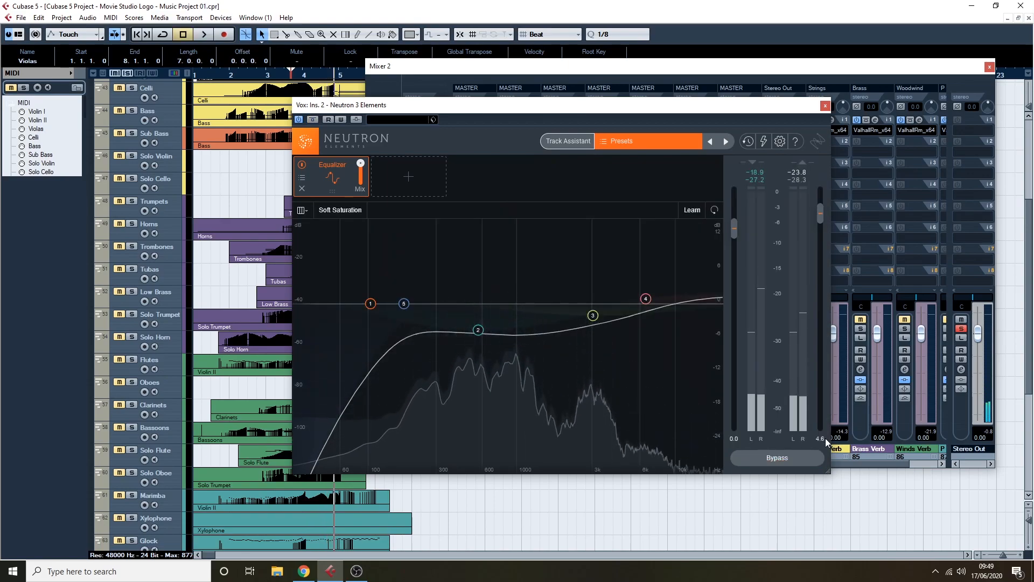
# Step: Reset the Vox Neutron output gain to 0 dB and close the plug-in
pyautogui.doubleClick(821, 438)
pyautogui.write('0')
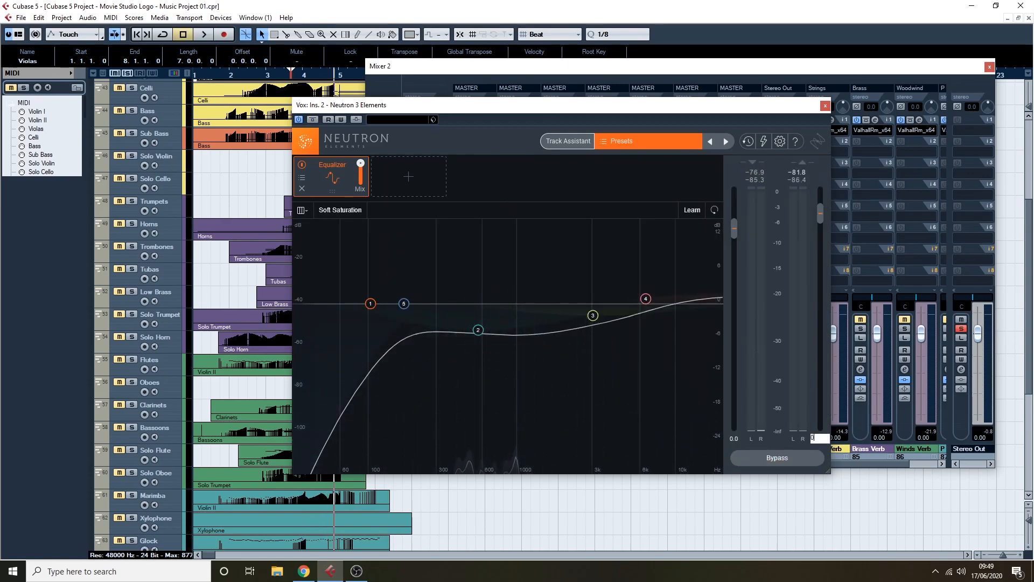
pyautogui.press('Return')
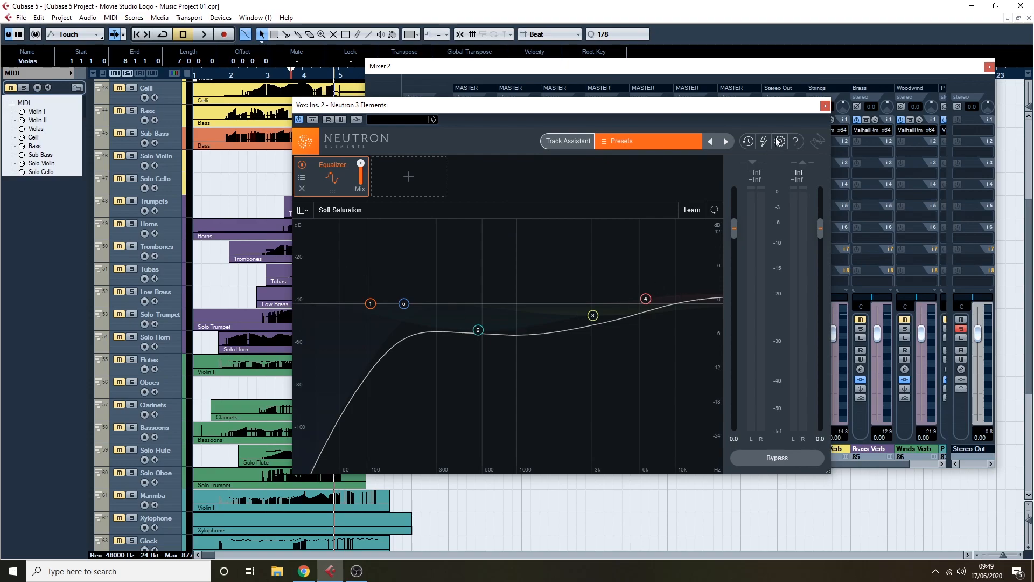
pyautogui.click(825, 105)
# Step: Move the playhead to just before bar 2, unsolo the Vox group, and play the full mix
pyautogui.click(229, 74)
pyautogui.click(727, 328)
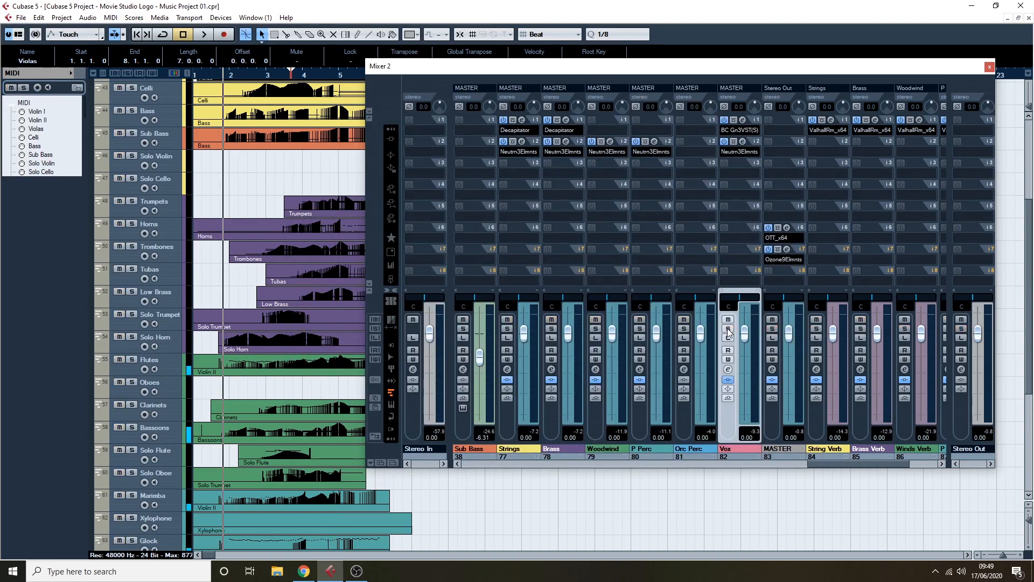
pyautogui.press('space')
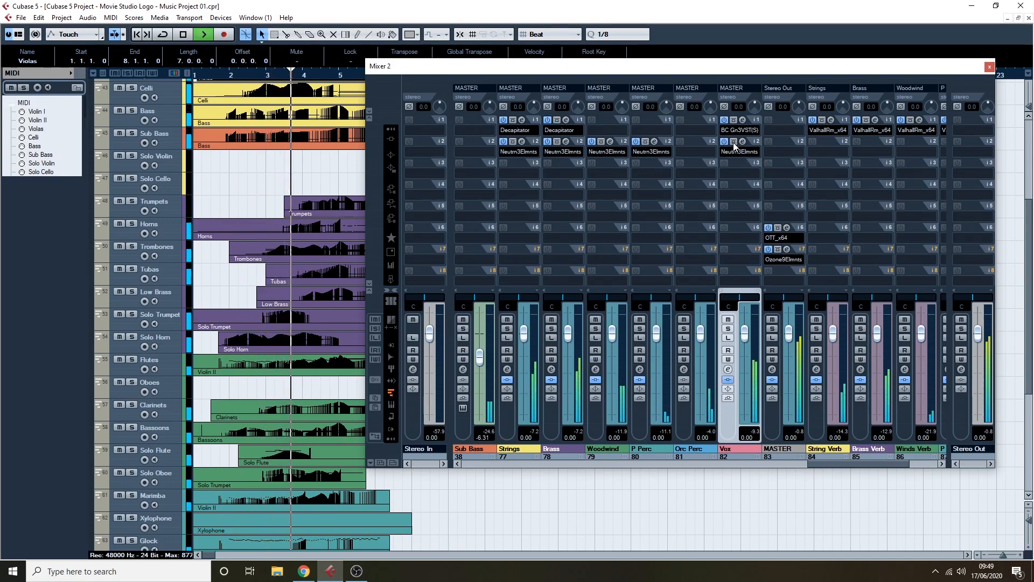
# Step: Compare the full mix with the Vox group's Neutron insert bypassed and active, then stop with it active
pyautogui.click(734, 142)
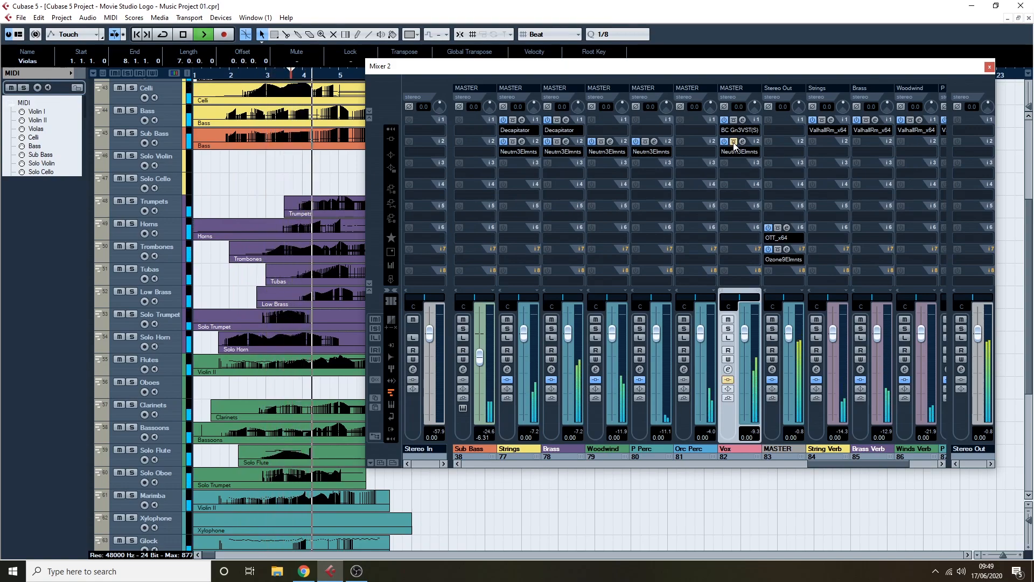
pyautogui.click(733, 142)
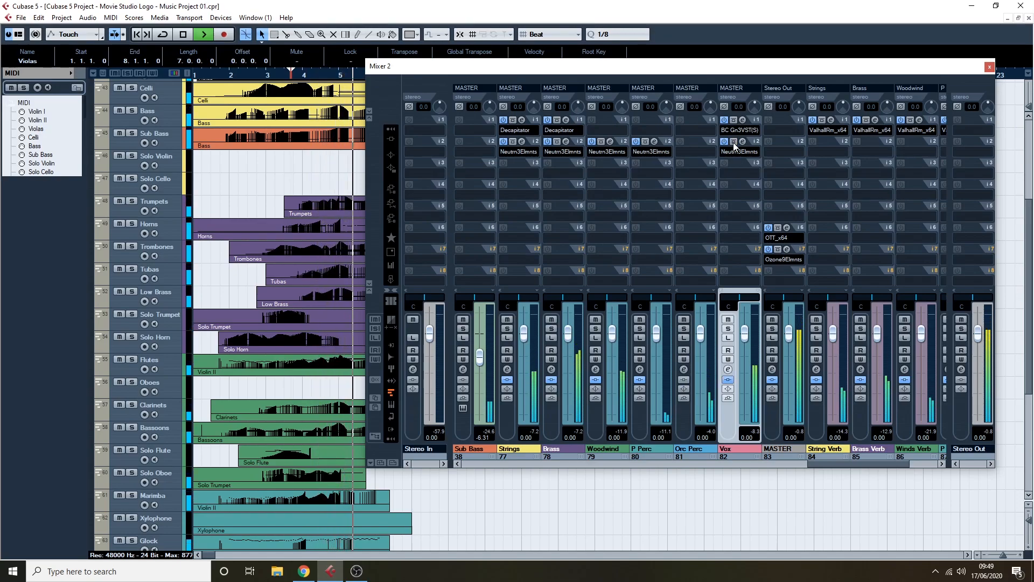
pyautogui.click(734, 142)
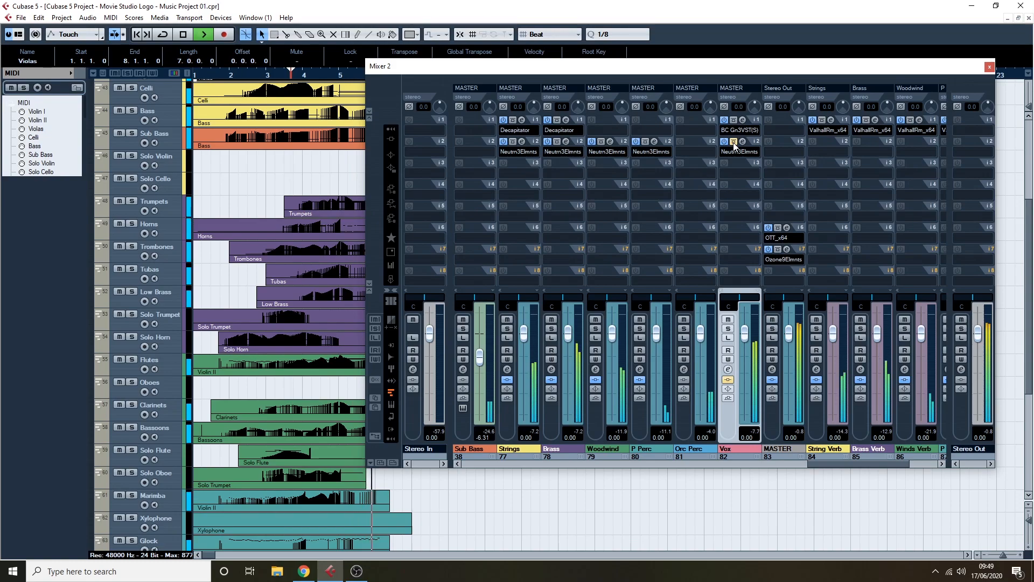
pyautogui.click(734, 142)
pyautogui.press('space')
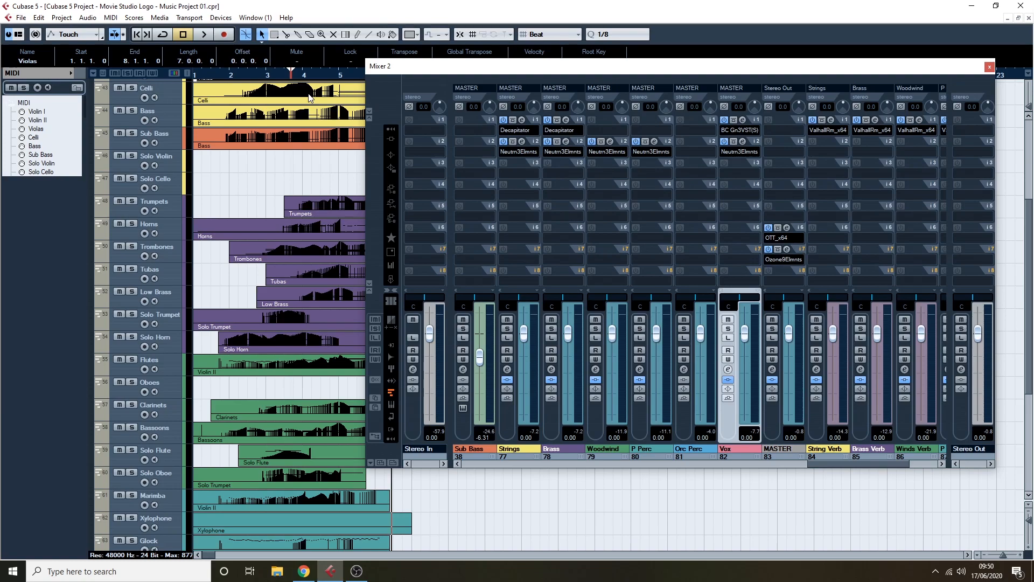
# Step: Return the playhead to about bar 2 and review the gain setting in the Vox group's BC Gain 3 insert
pyautogui.click(236, 78)
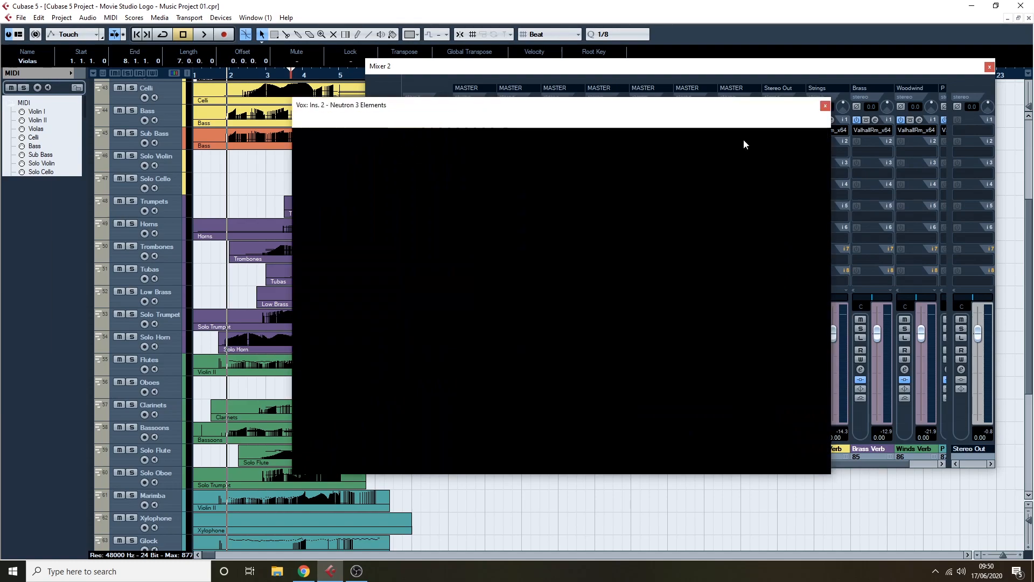
pyautogui.click(742, 141)
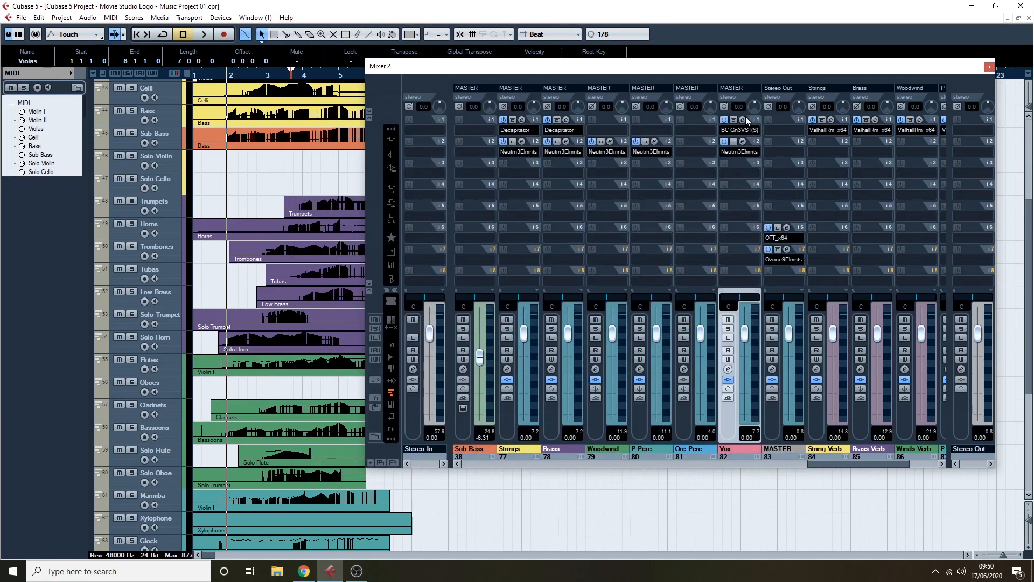
pyautogui.click(823, 106)
pyautogui.click(743, 130)
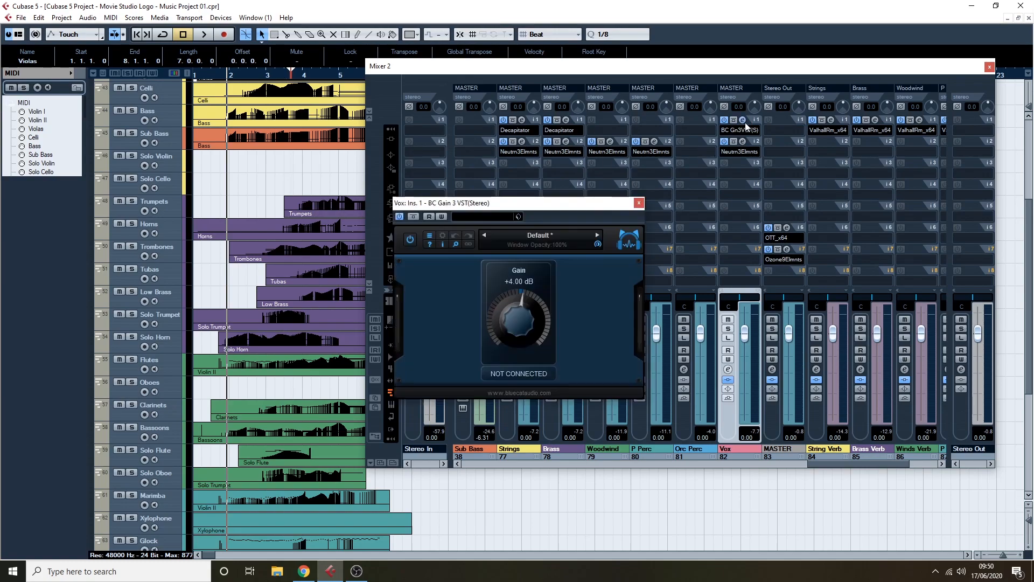
pyautogui.click(638, 204)
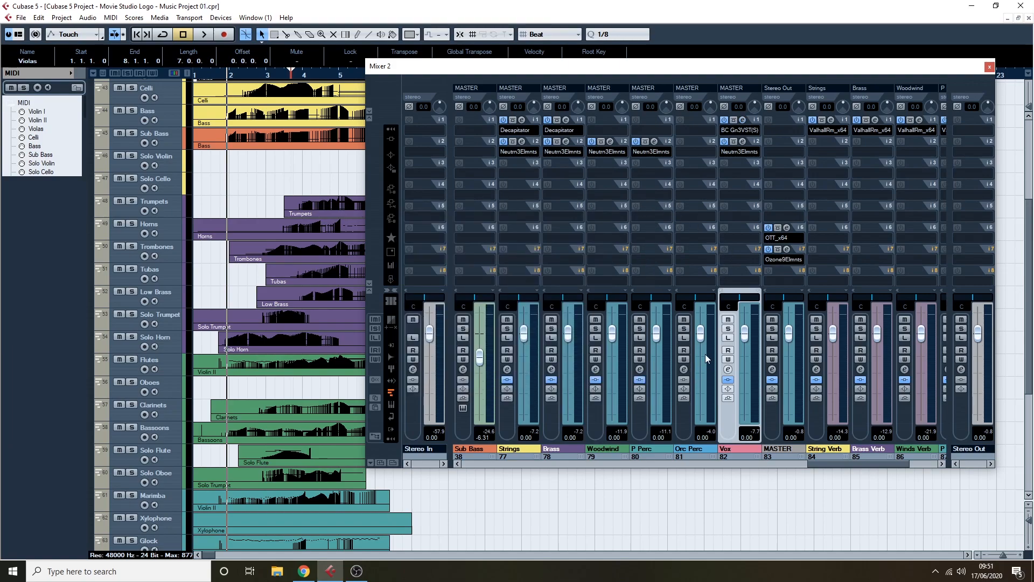
pyautogui.click(745, 118)
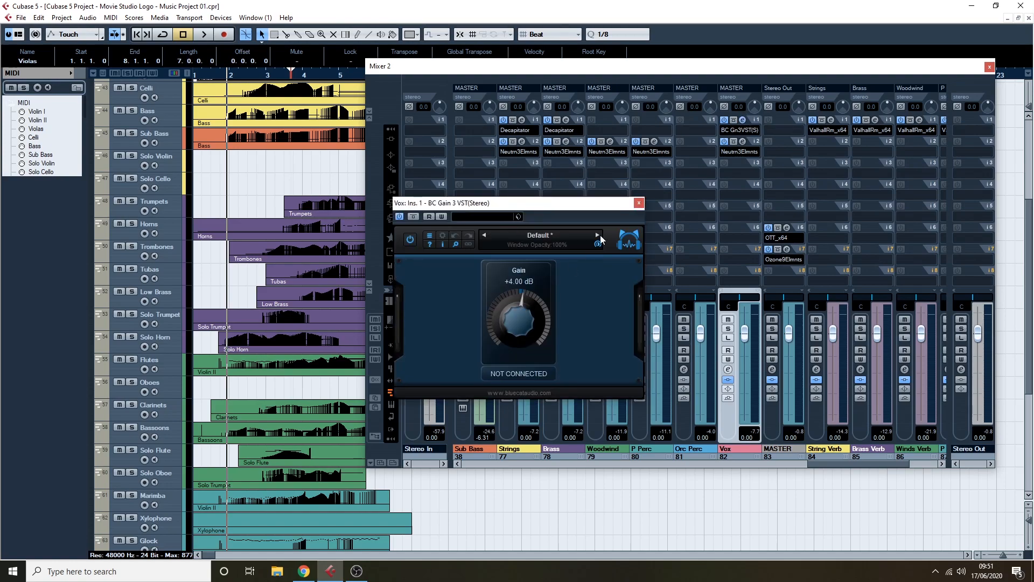
pyautogui.click(636, 205)
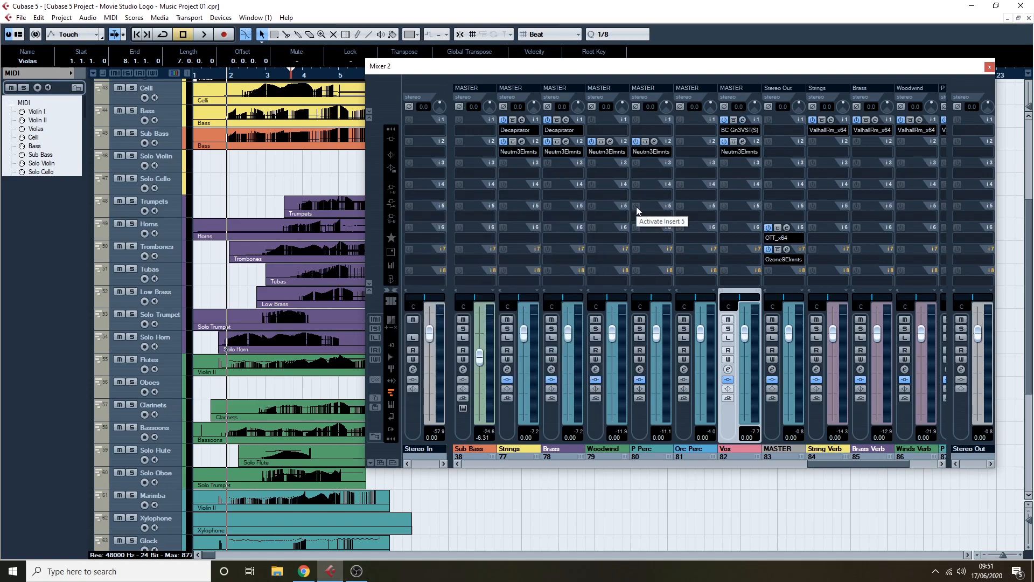
# Step: Play the full mix from about bar 2, switching the Vox Neutron bypass on and off, and stop
pyautogui.press('space')
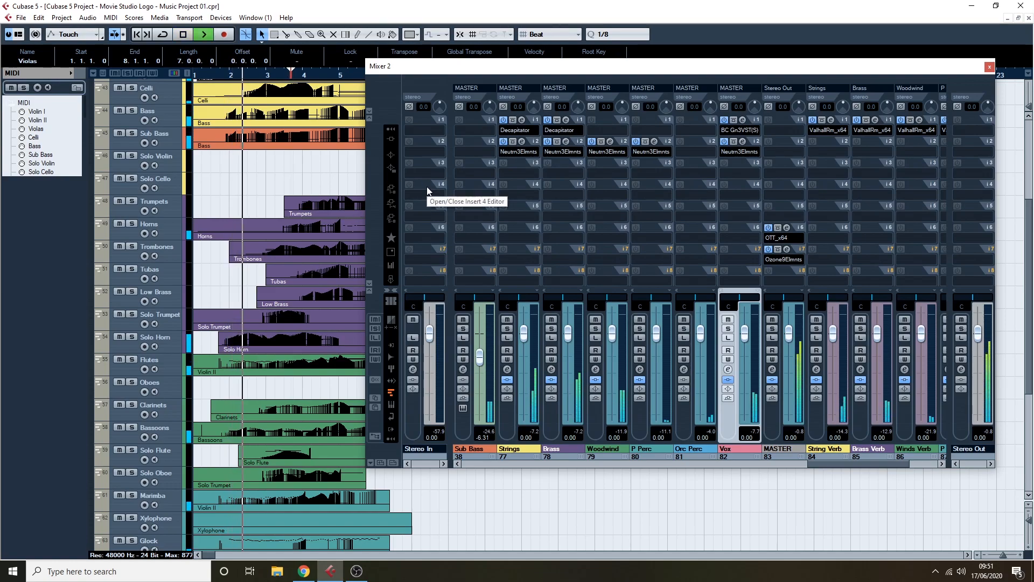
pyautogui.click(733, 142)
pyautogui.click(733, 141)
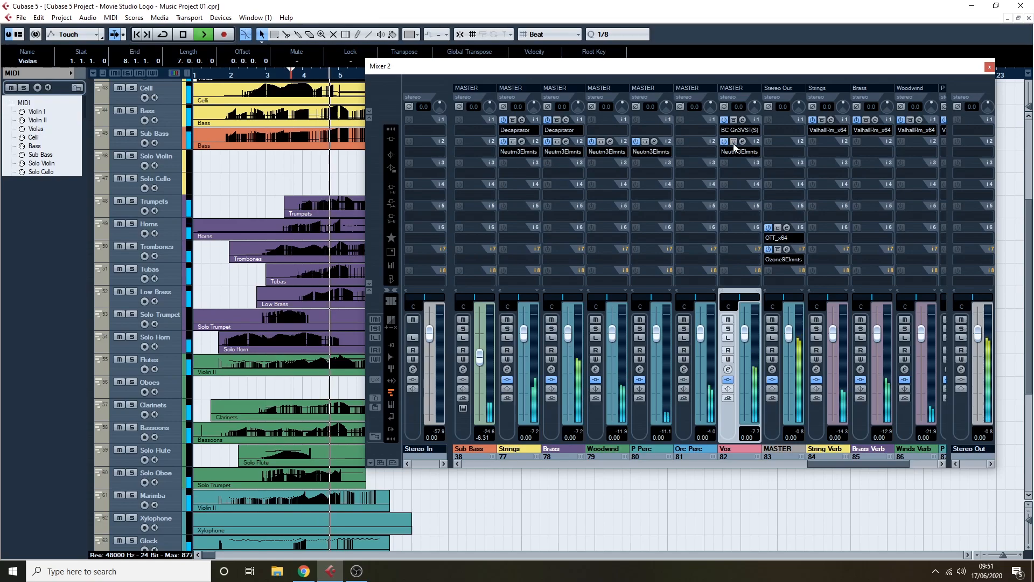
pyautogui.click(732, 142)
pyautogui.click(733, 142)
pyautogui.press('space')
# Step: Move the playhead to before bar 2 and look over the inserts on the instrument and group mixer channels
pyautogui.moveTo(225, 74); pyautogui.dragTo(209, 76)
pyautogui.moveTo(867, 464); pyautogui.dragTo(676, 461)
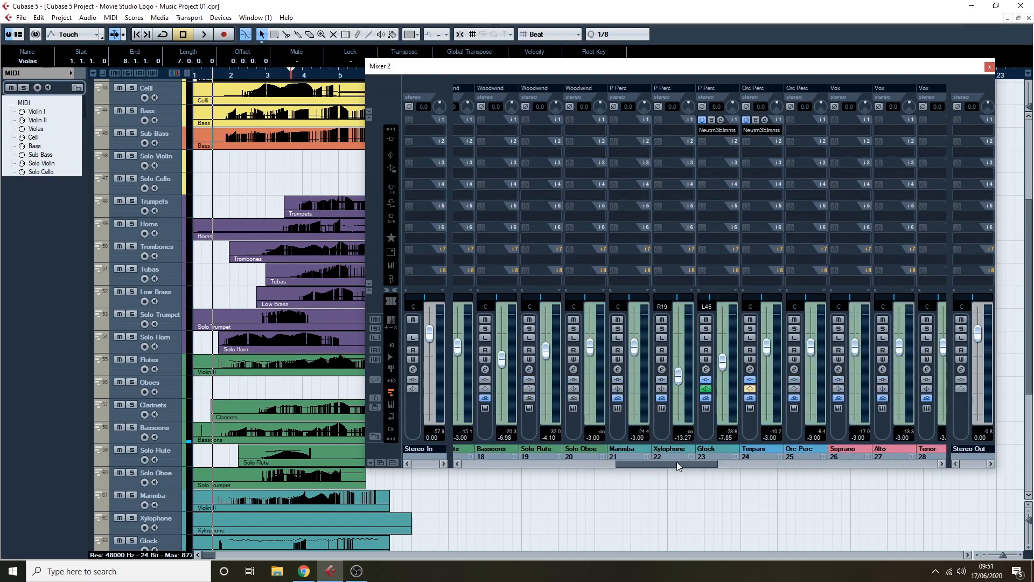
pyautogui.moveTo(790, 449); pyautogui.dragTo(835, 454)
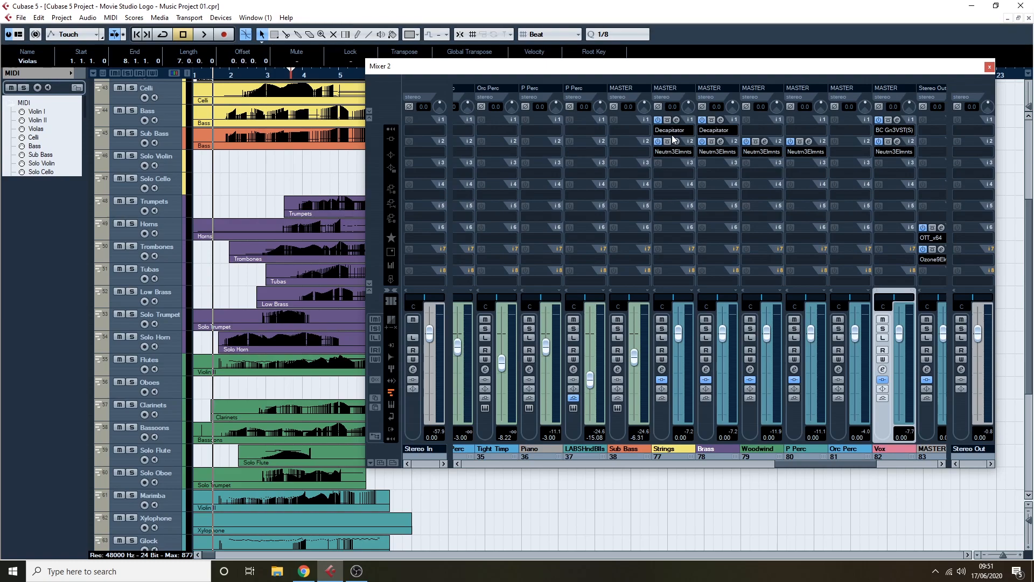
# Step: Review the MASTER channel's inserts, opening and closing OTT and the Ozone 9 Elements equalizer
pyautogui.moveTo(854, 464); pyautogui.dragTo(909, 457)
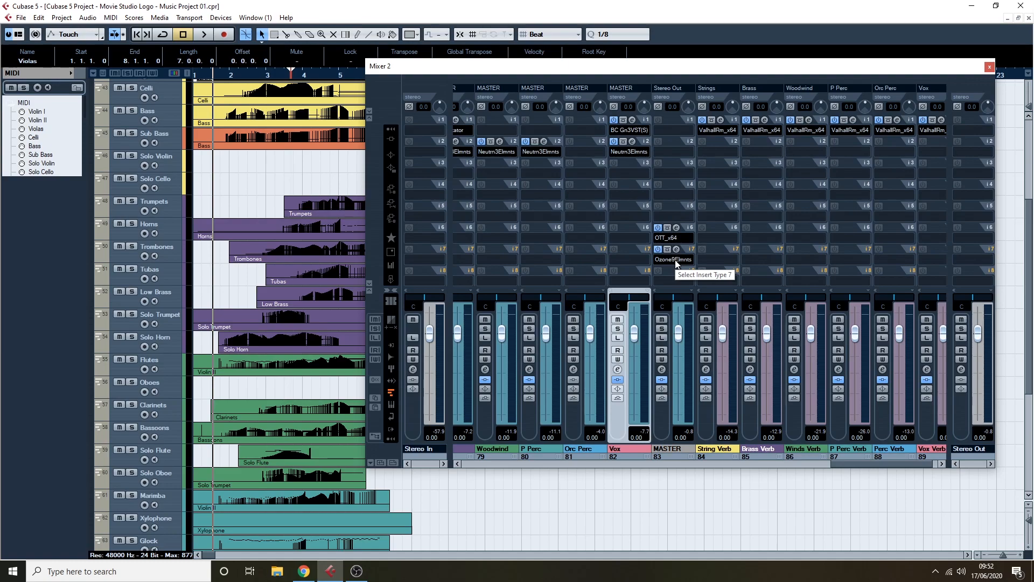
pyautogui.click(676, 228)
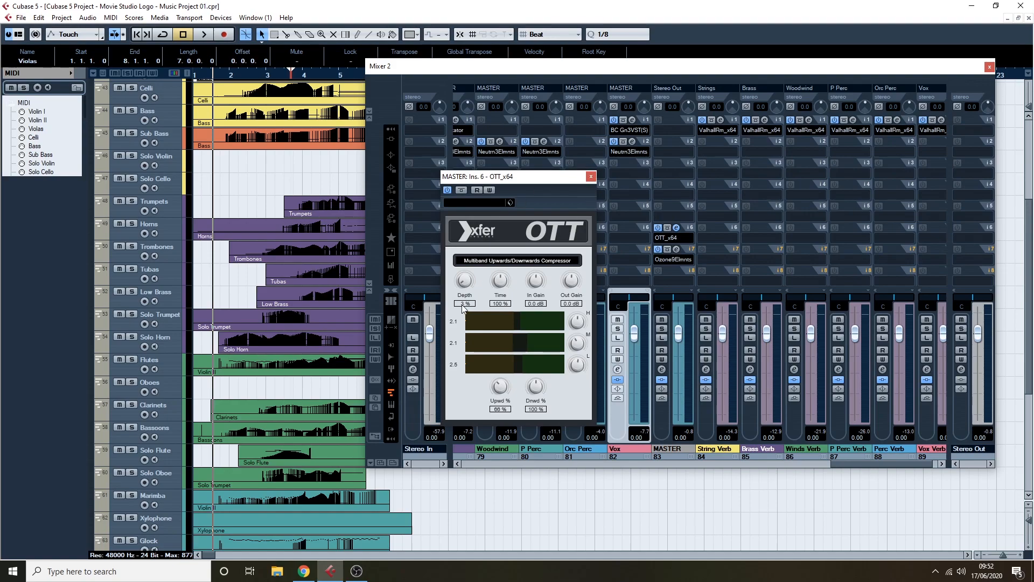
pyautogui.click(590, 178)
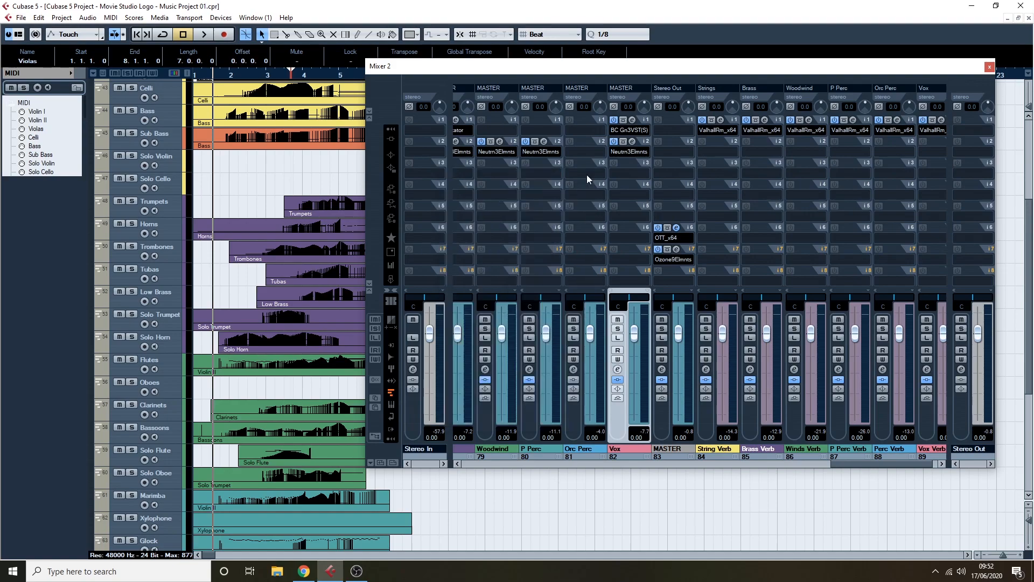
pyautogui.click(676, 249)
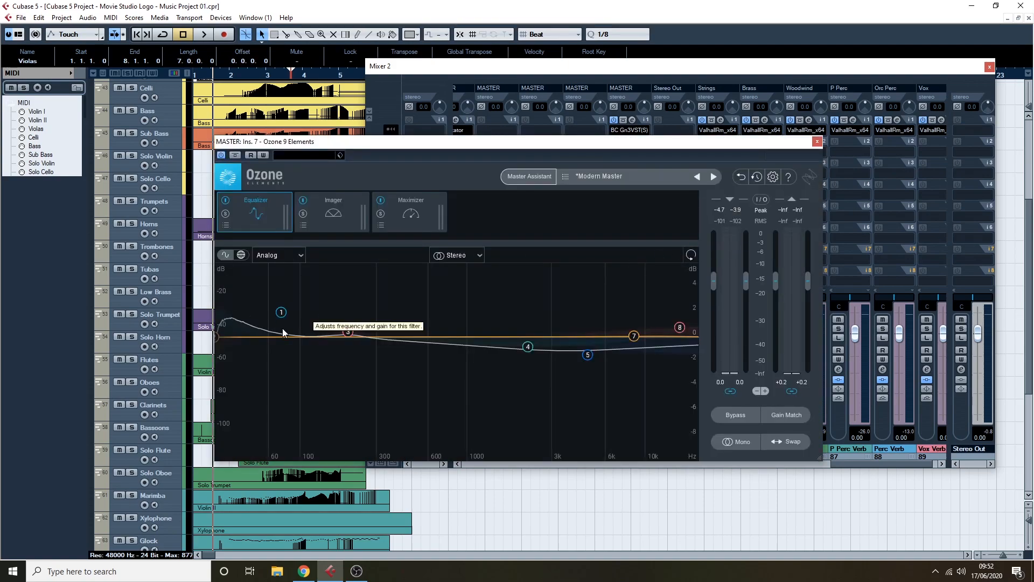
pyautogui.click(817, 142)
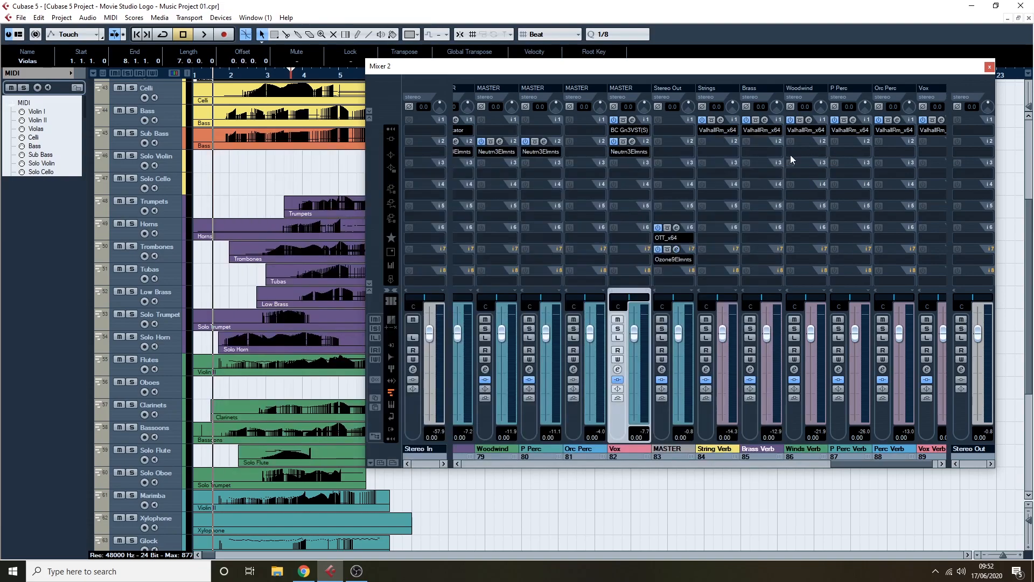
# Step: Play the full mix from about bar 2, comparing the MASTER channel's Ozone and OTT inserts bypassed and active, and stop
pyautogui.press('space')
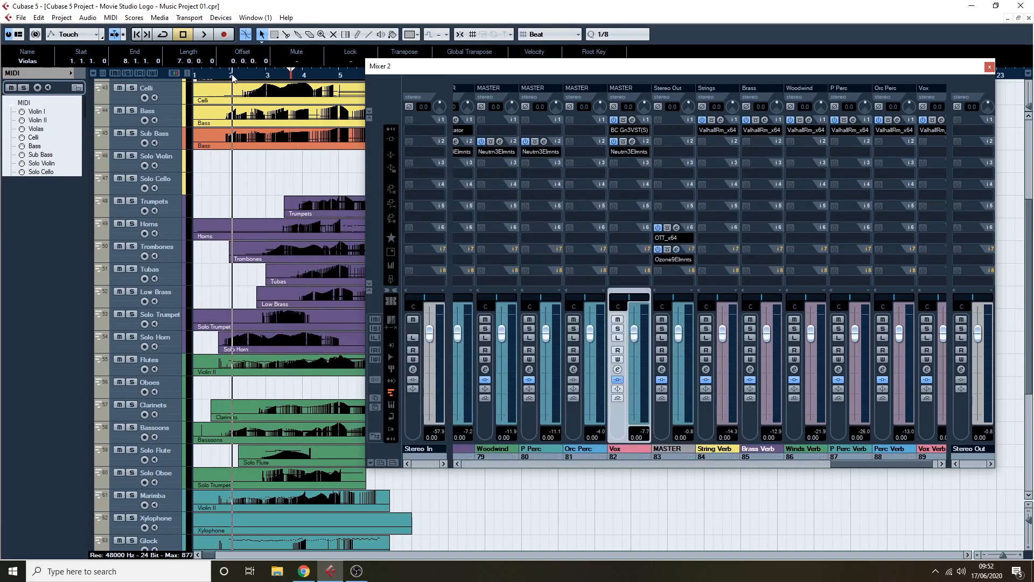
pyautogui.press('space')
pyautogui.click(668, 250)
pyautogui.click(668, 228)
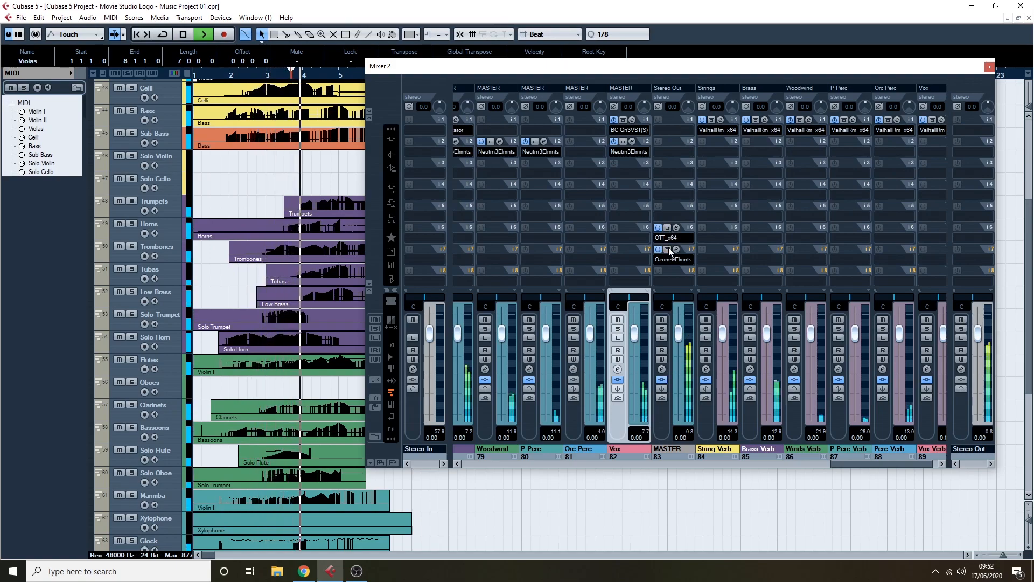
pyautogui.click(669, 250)
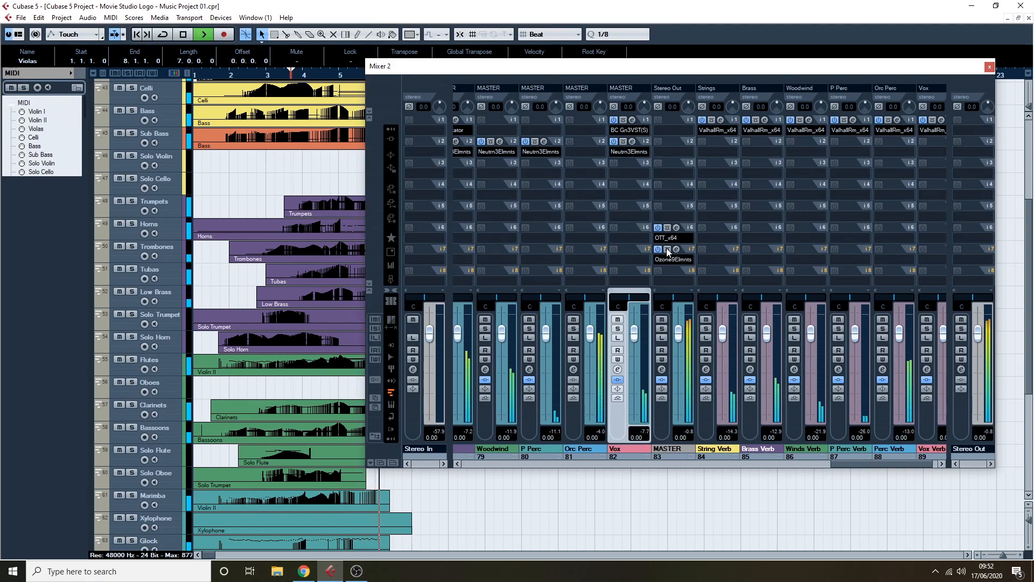
pyautogui.press('space')
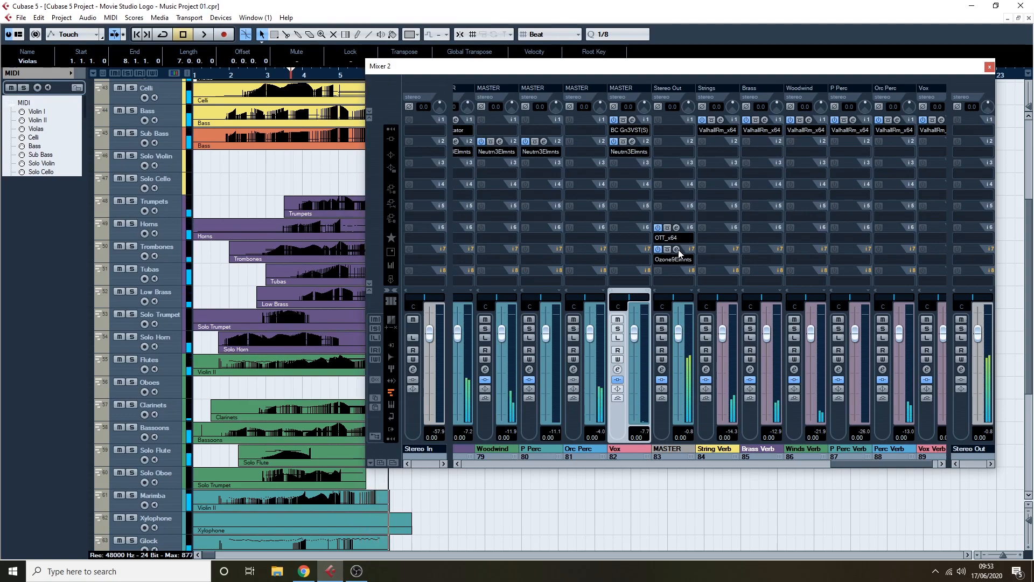
# Step: Examine the Maximizer, Imager and Equalizer settings in the MASTER channel's Ozone 9 Elements, including equalizer bands 4 and 5, and close it
pyautogui.click(677, 250)
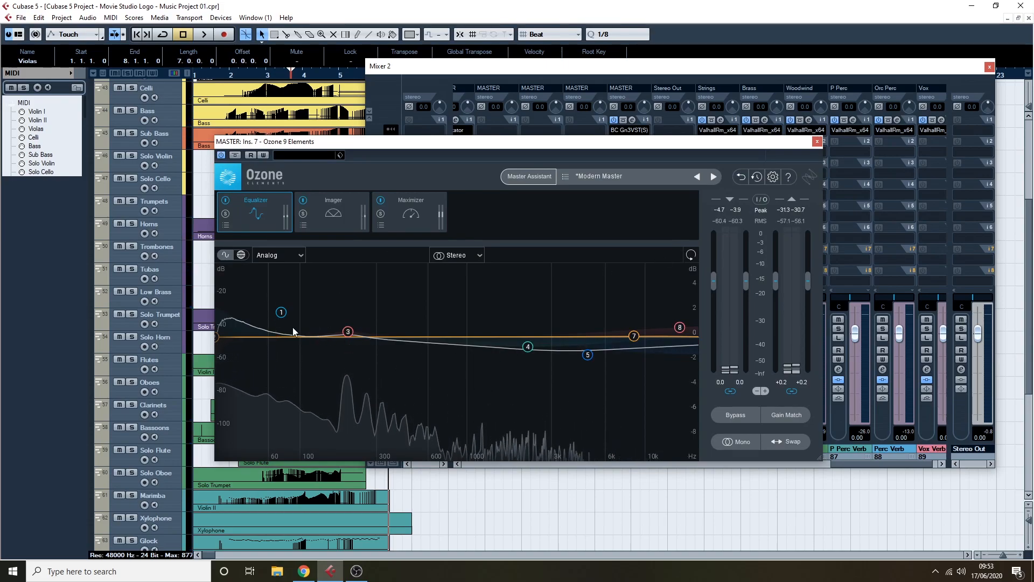
pyautogui.click(409, 212)
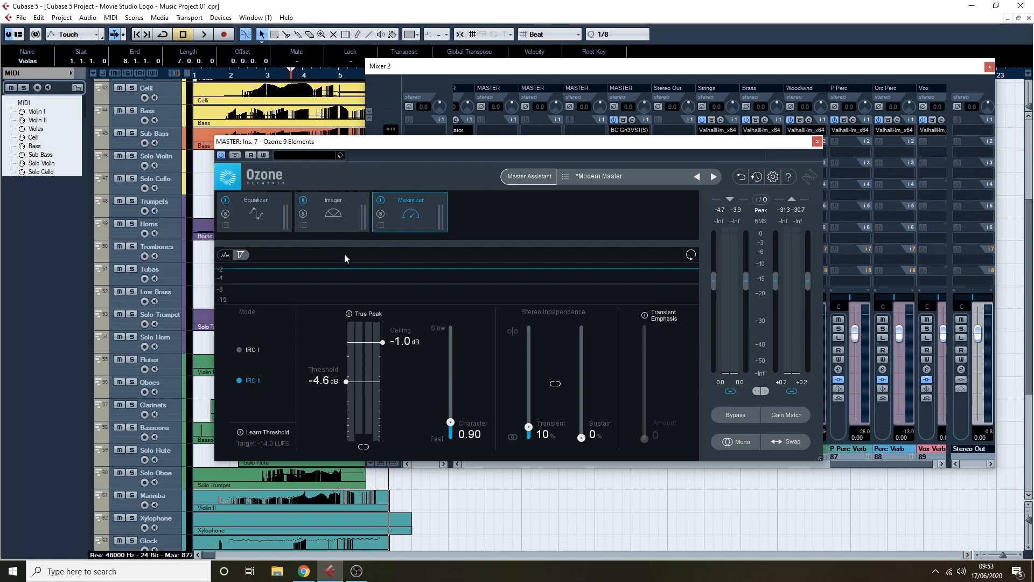
pyautogui.click(331, 197)
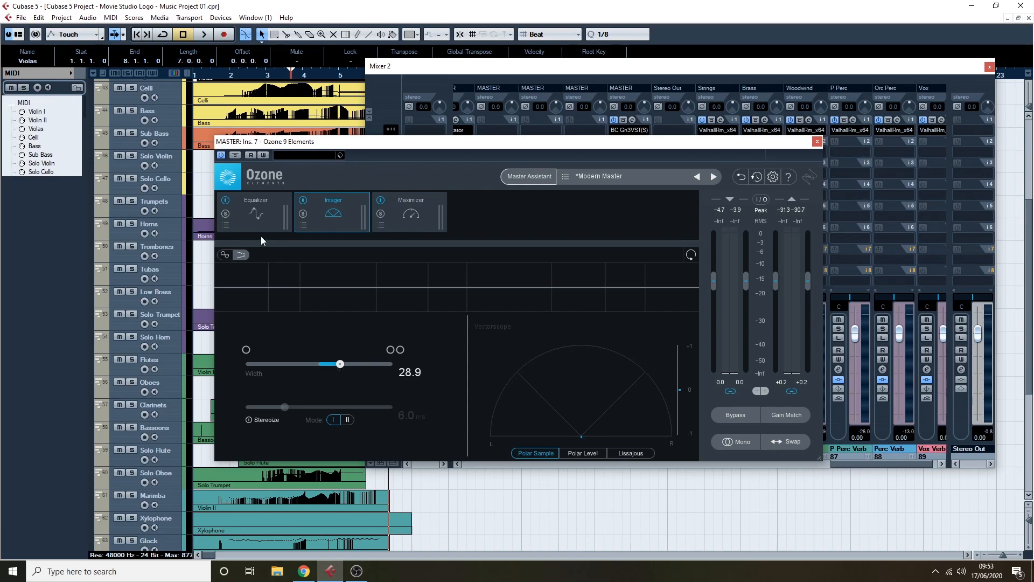
pyautogui.click(256, 221)
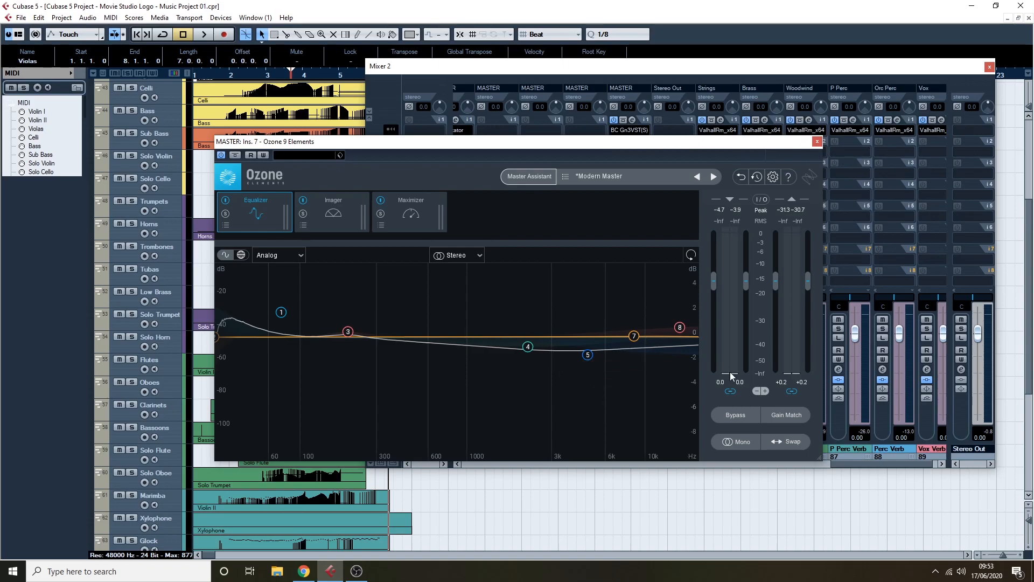
pyautogui.click(526, 348)
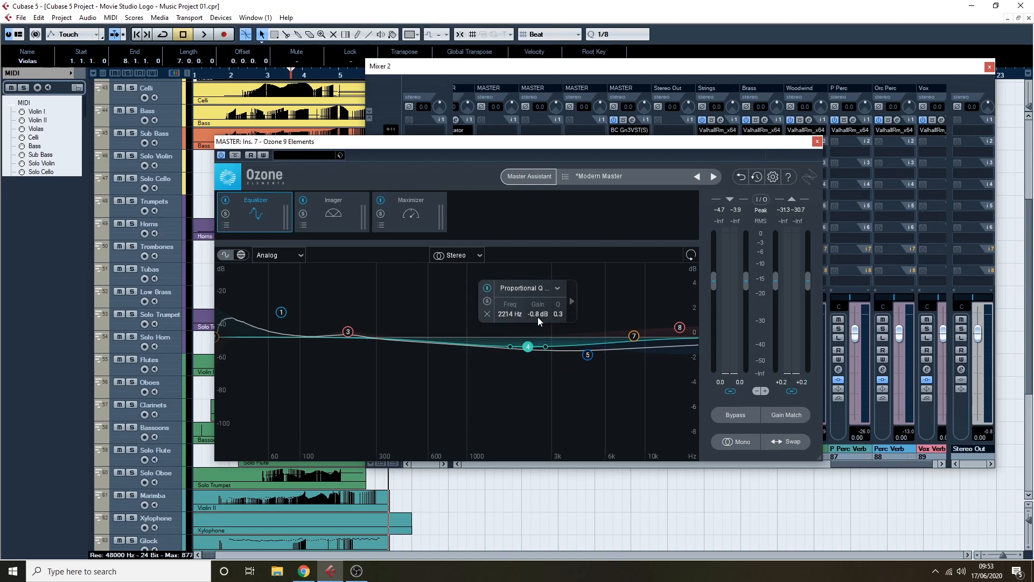
pyautogui.click(588, 355)
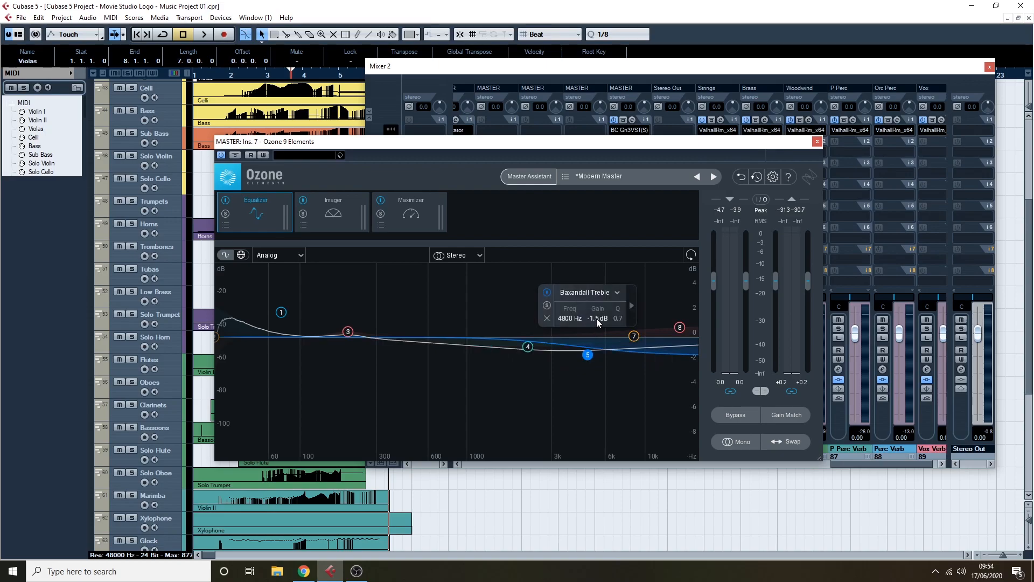
pyautogui.click(817, 141)
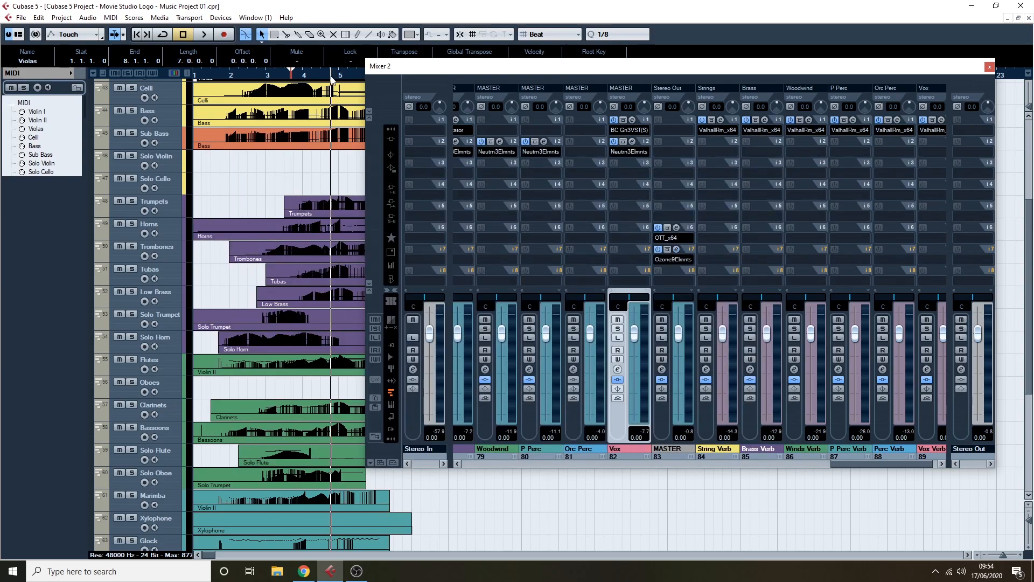
# Step: Play the full mix from about bar 3 with the MASTER Ozone insert bypassed and active, and stop with it active
pyautogui.moveTo(316, 83); pyautogui.dragTo(263, 84)
pyautogui.press('space')
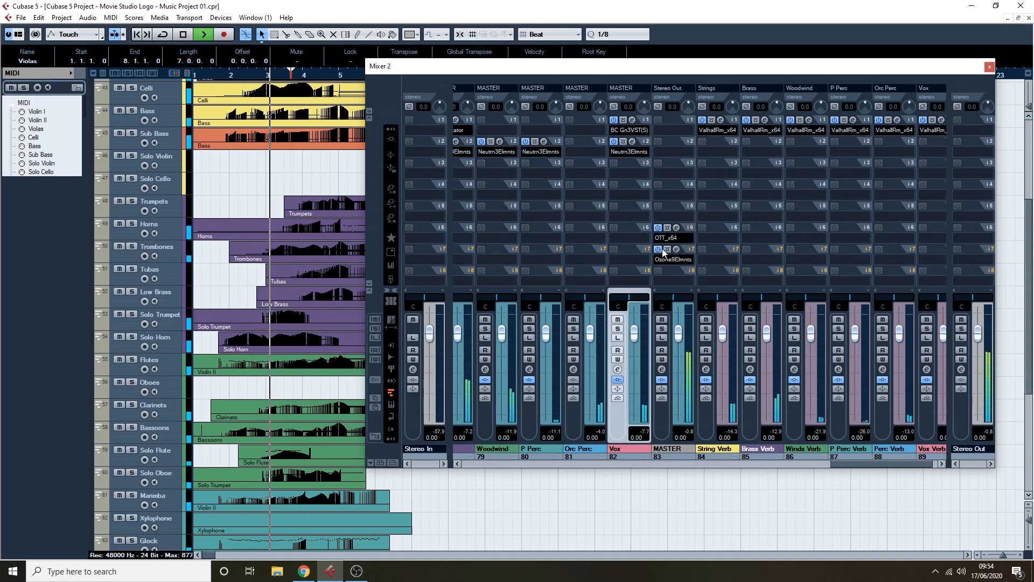
pyautogui.click(666, 250)
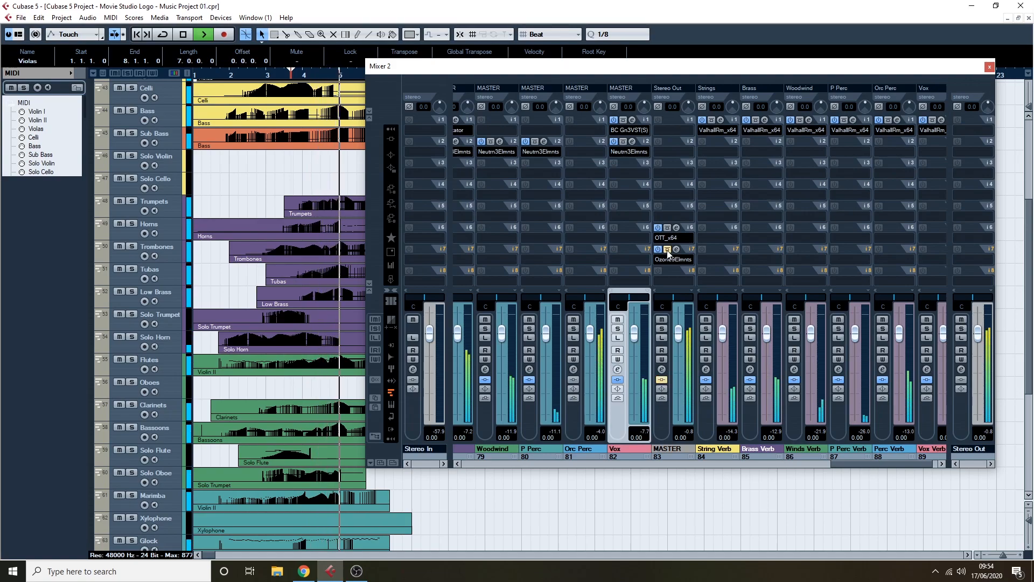
pyautogui.click(667, 250)
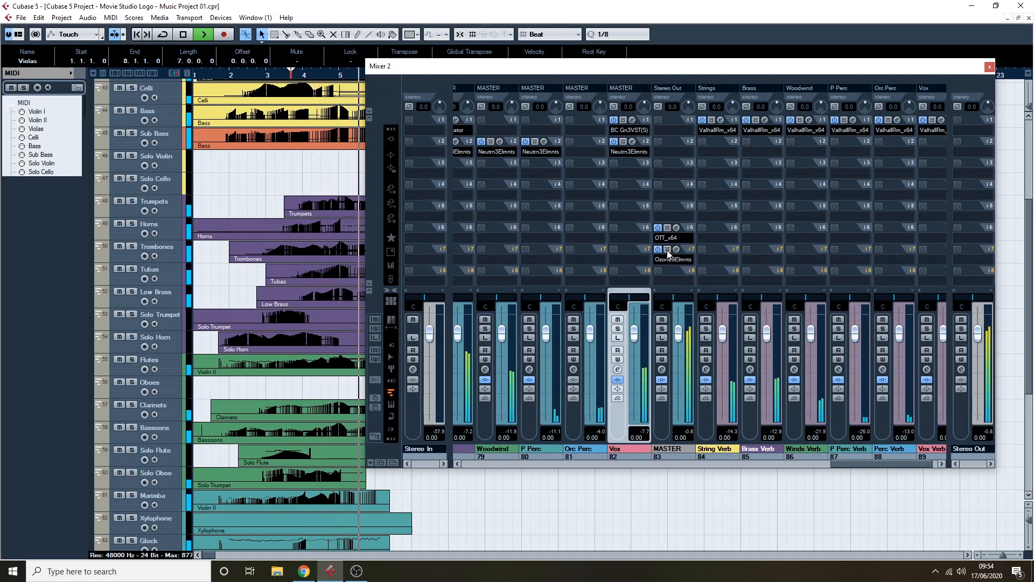
pyautogui.press('space')
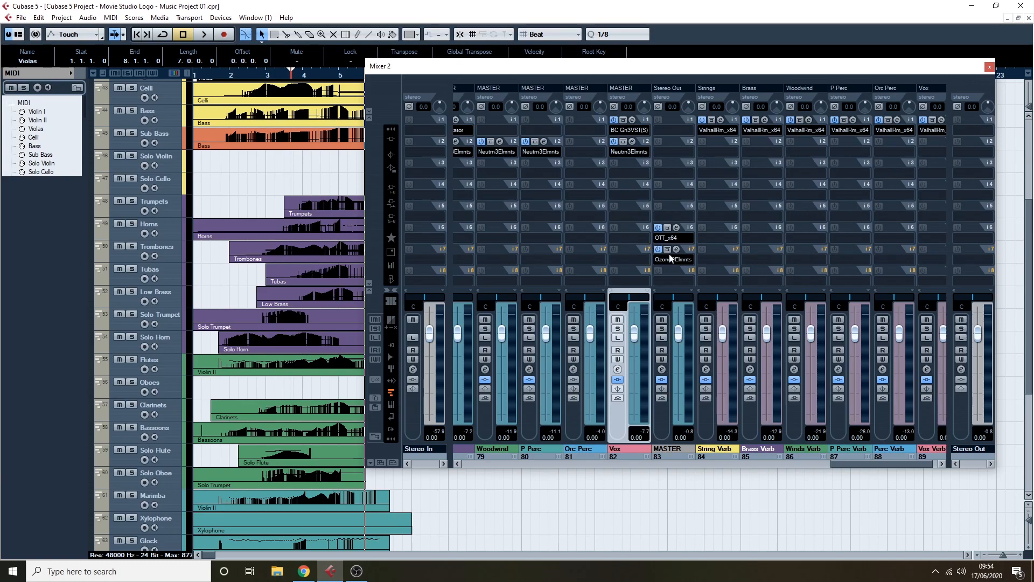
# Step: Bypass the MASTER channel's Ozone insert and bring up its OTT compressor window
pyautogui.click(676, 228)
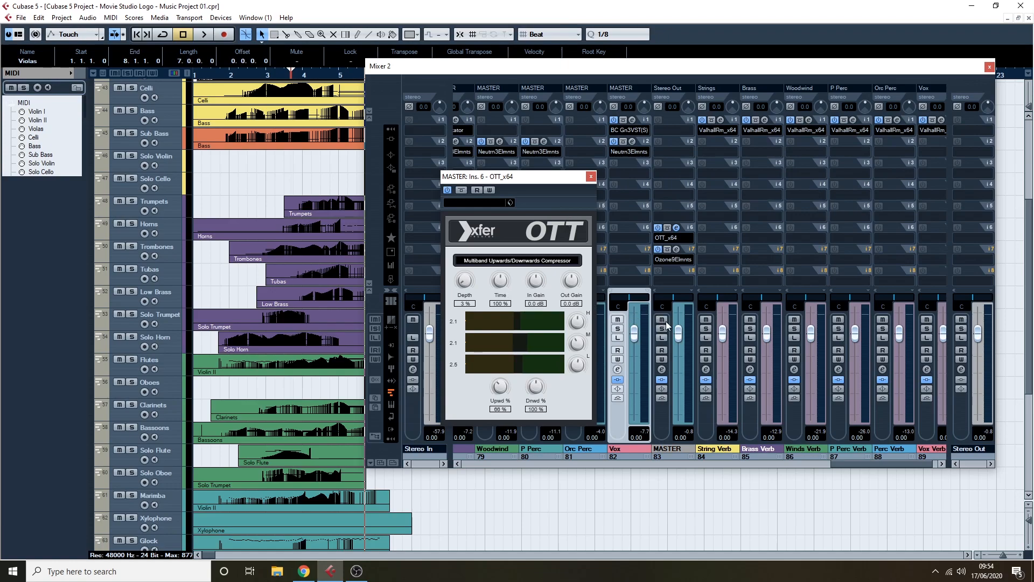
pyautogui.click(667, 249)
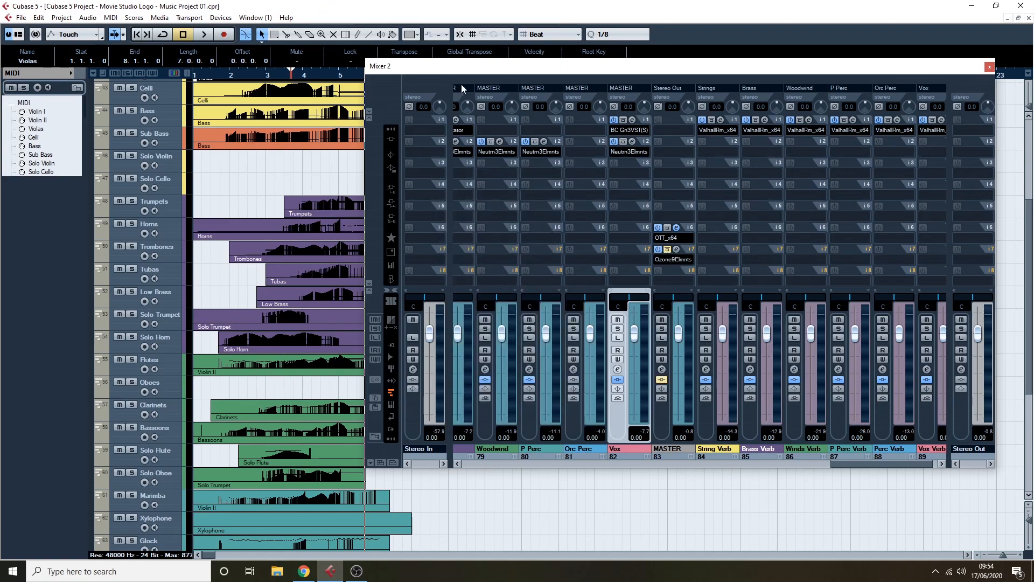
pyautogui.click(676, 228)
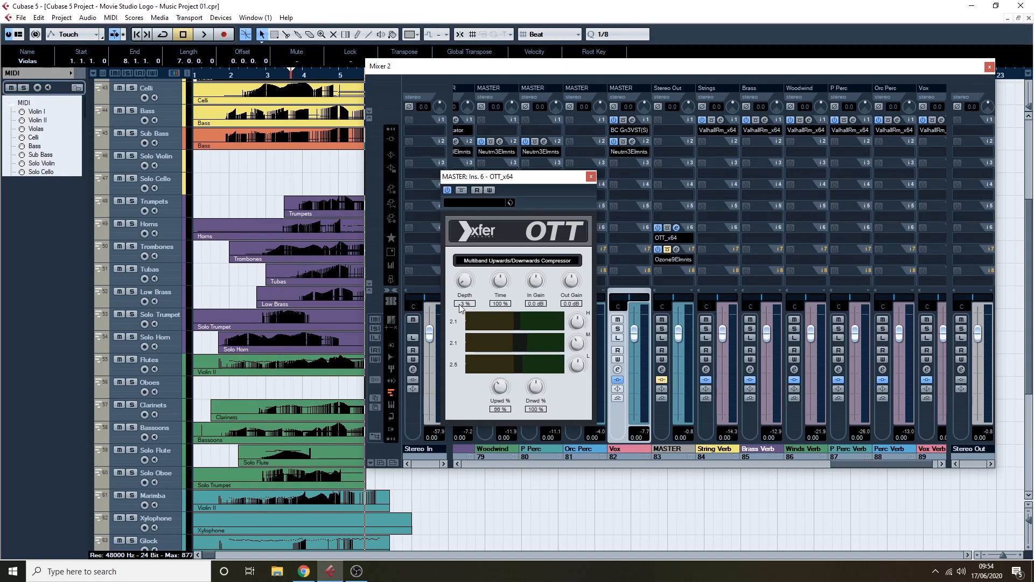
# Step: Play the mix while raising the OTT depth to about 84%, stop, and set the depth back to 3%
pyautogui.press('space')
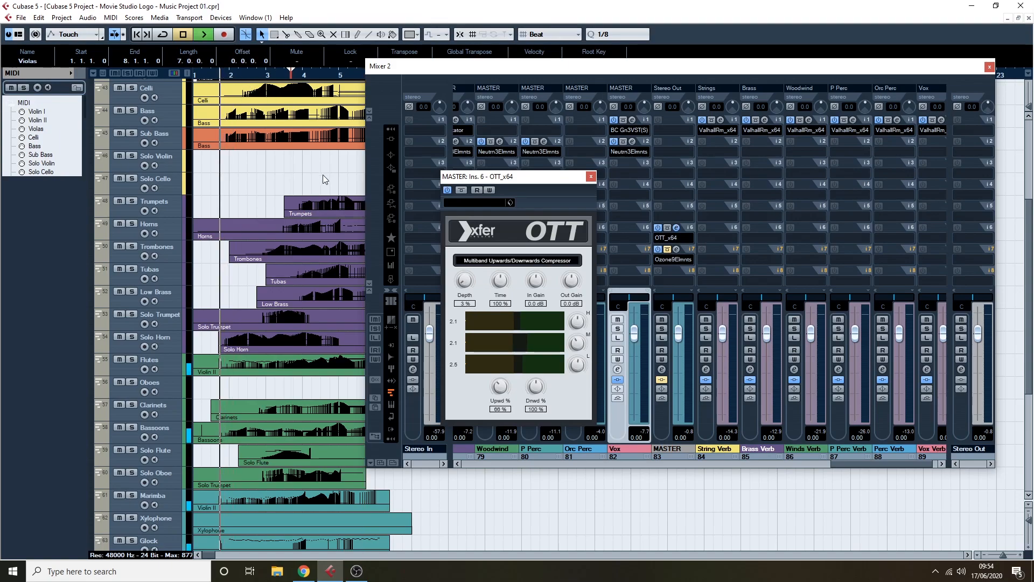
pyautogui.moveTo(465, 280); pyautogui.dragTo(454, 176)
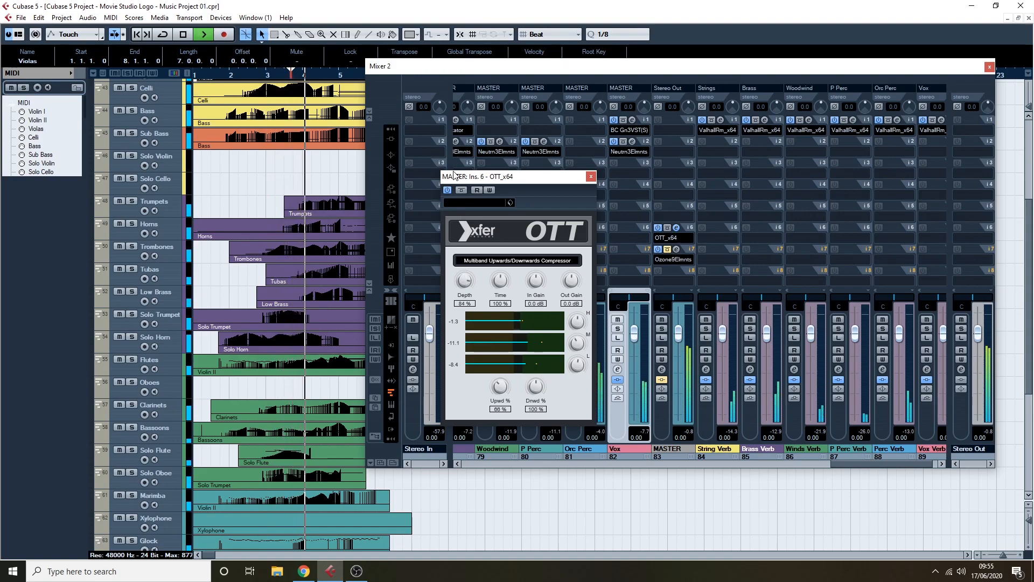
pyautogui.press('space')
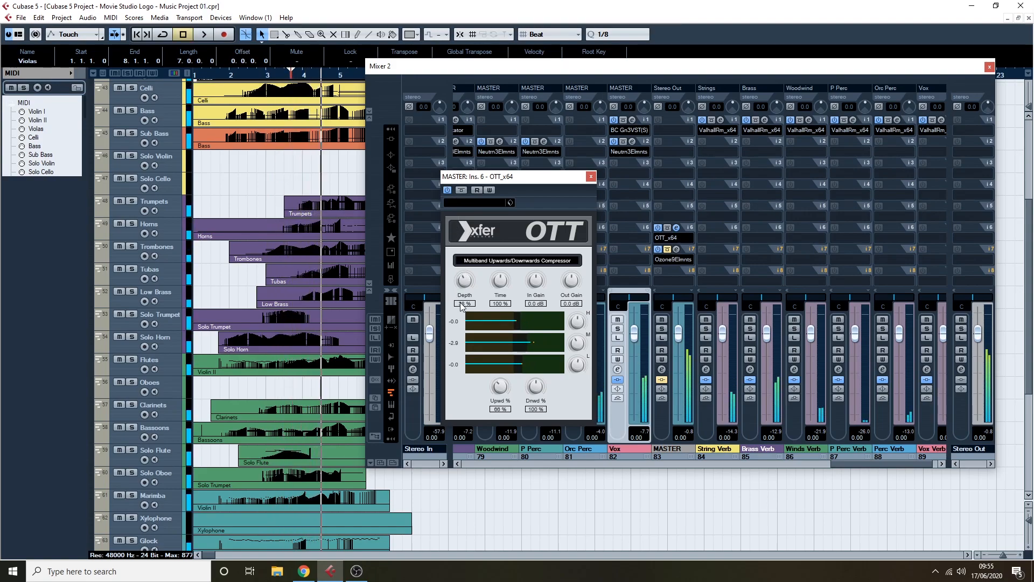
pyautogui.moveTo(461, 279); pyautogui.dragTo(461, 319)
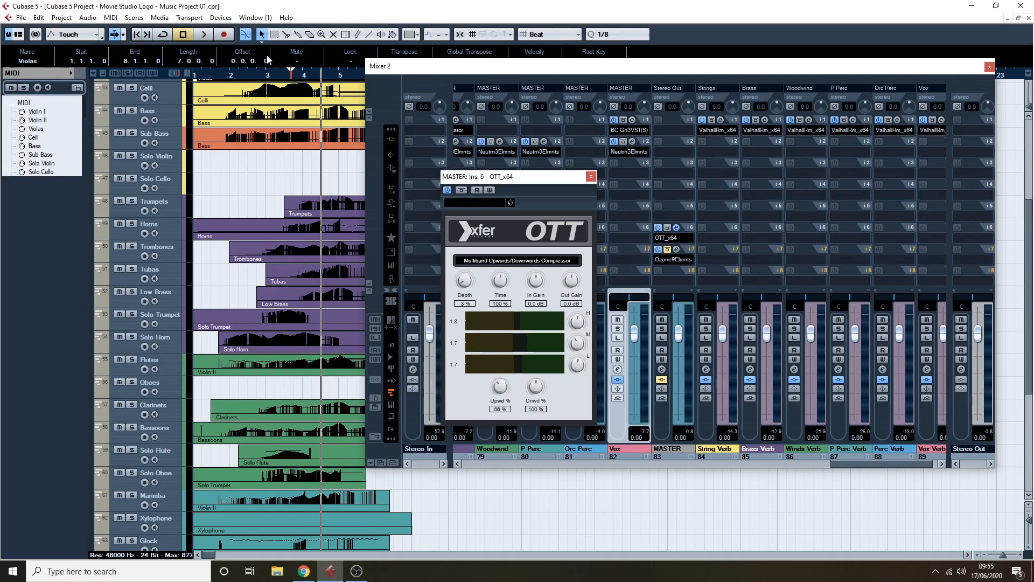
# Step: Play the mix from just before bar 2 while raising the OTT depth to about 66%, and stop
pyautogui.moveTo(233, 77); pyautogui.dragTo(220, 77)
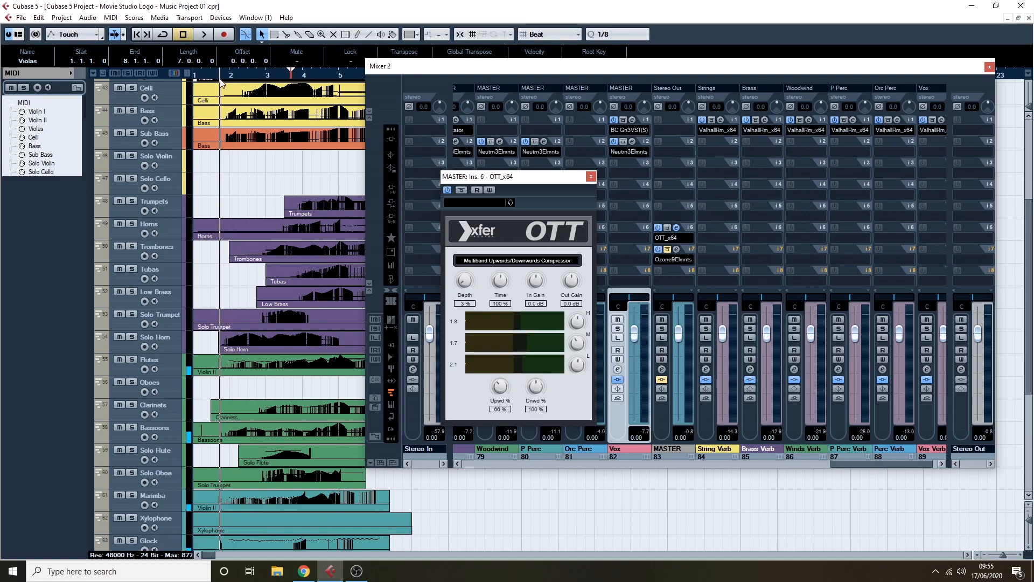
pyautogui.press('space')
pyautogui.moveTo(464, 286); pyautogui.dragTo(456, 269)
pyautogui.press('space')
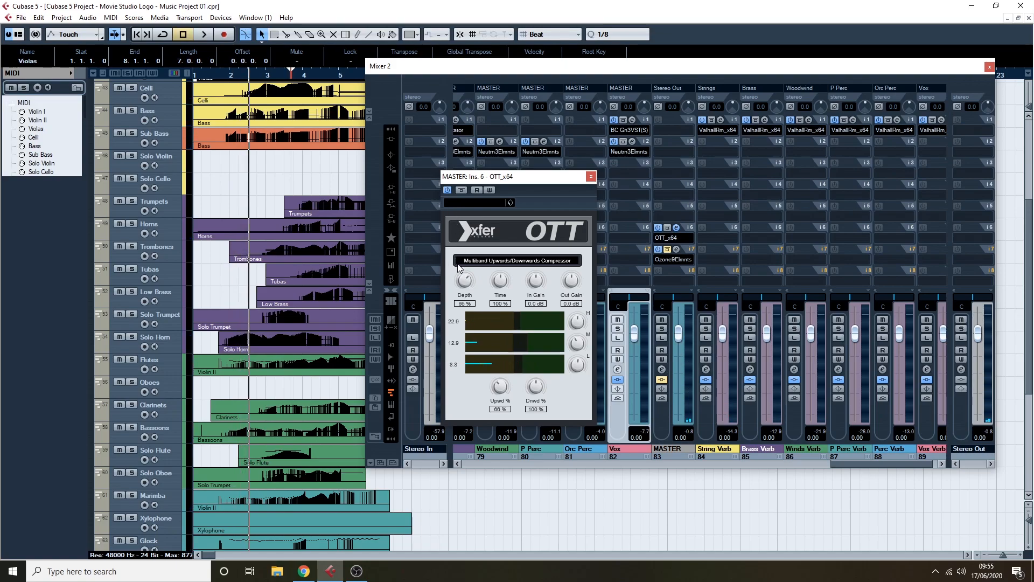
# Step: Return the playhead to just before bar 2 and set the OTT depth to 3%
pyautogui.moveTo(464, 288); pyautogui.dragTo(464, 284)
pyautogui.click(227, 76)
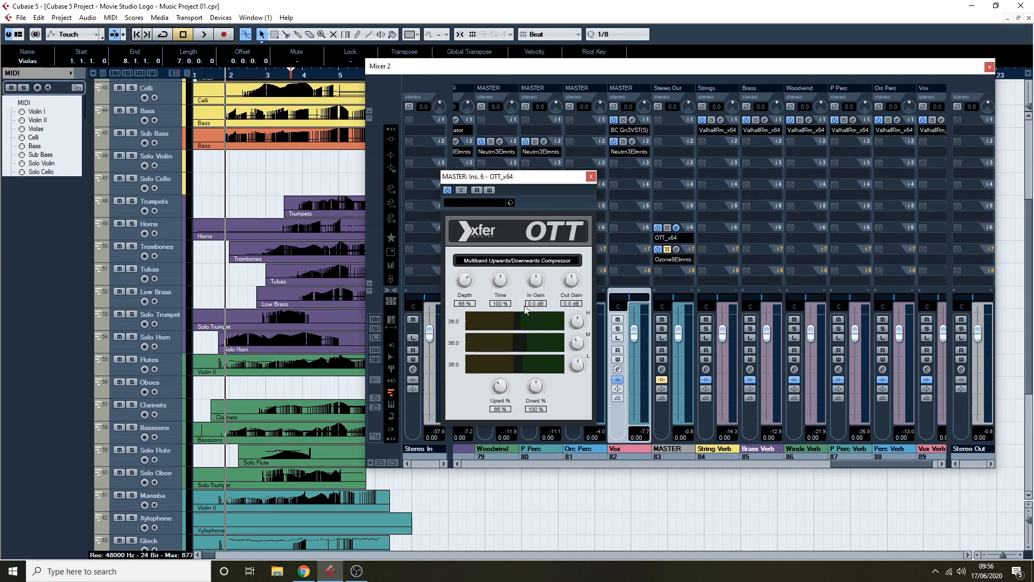
pyautogui.moveTo(464, 281); pyautogui.dragTo(468, 361)
# Step: Play the mix with Ozone bypassed, switching the MASTER channel's OTT bypass on and off, and stop with OTT active
pyautogui.press('space')
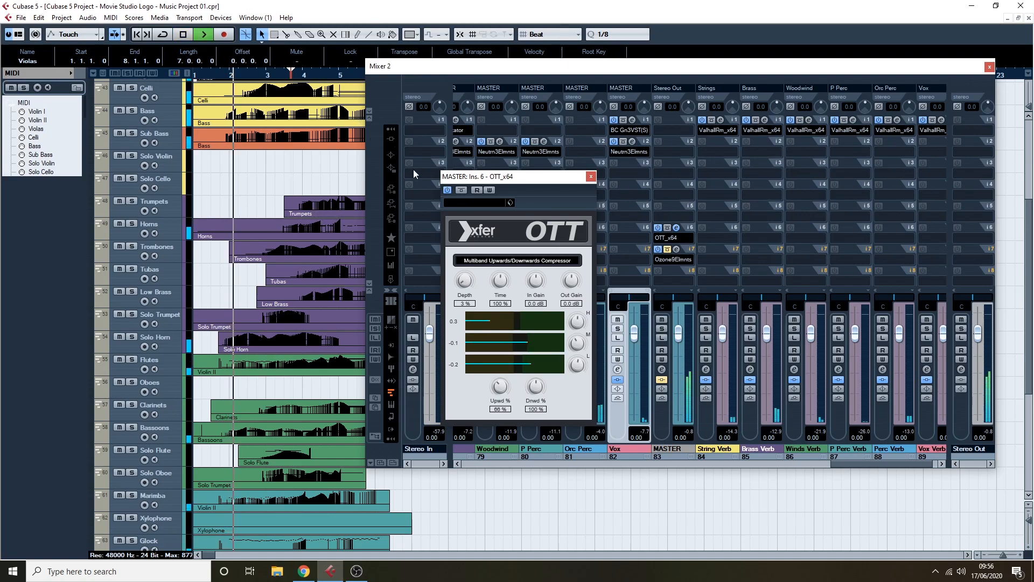
pyautogui.click(463, 191)
pyautogui.click(462, 191)
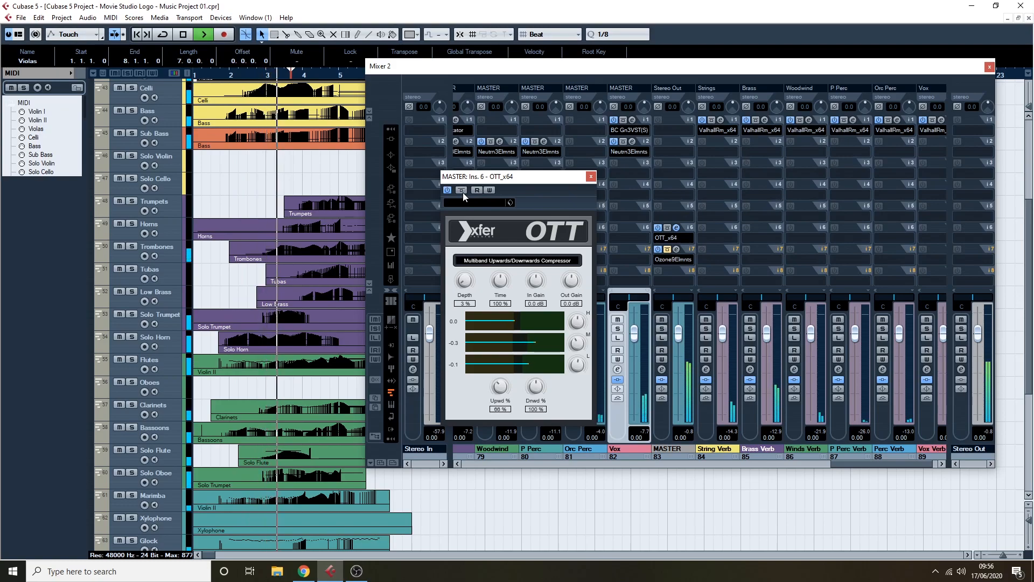
pyautogui.click(463, 192)
pyautogui.click(463, 191)
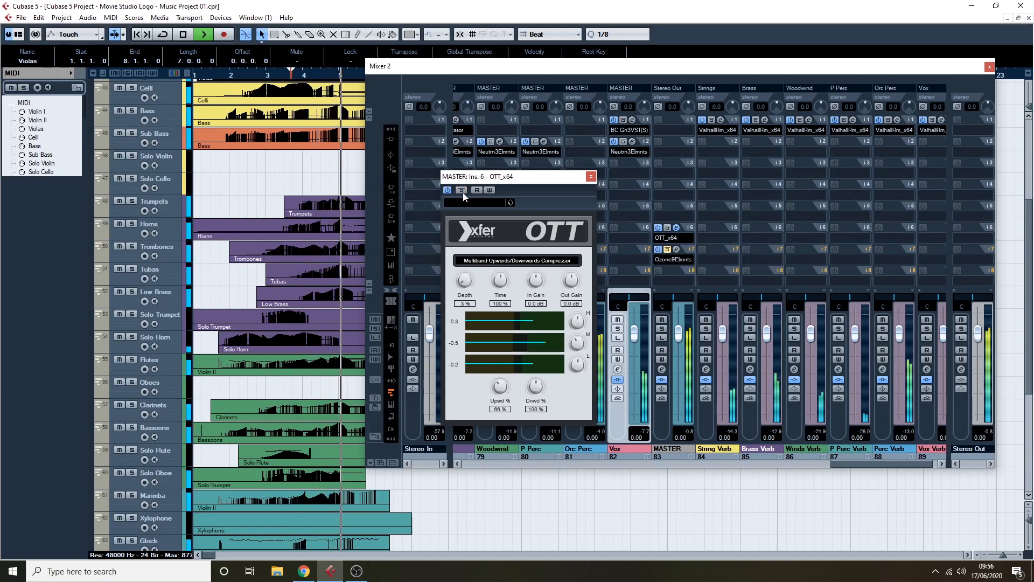
pyautogui.click(462, 190)
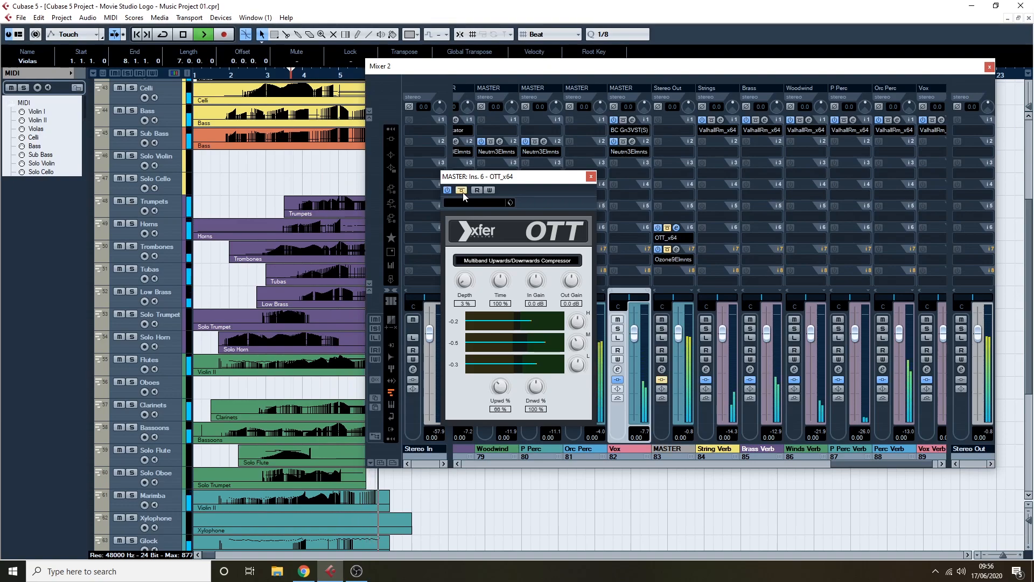
pyautogui.press('space')
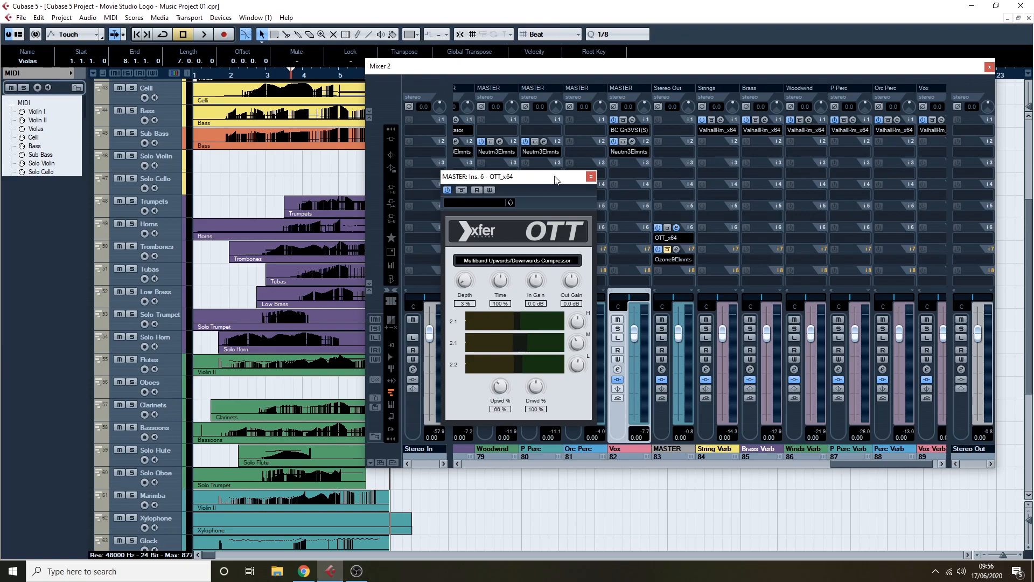
# Step: Move the OTT window aside and play the mix from bar 2, taking the MASTER channel's Ozone out of bypass before stopping
pyautogui.moveTo(550, 181); pyautogui.dragTo(858, 123)
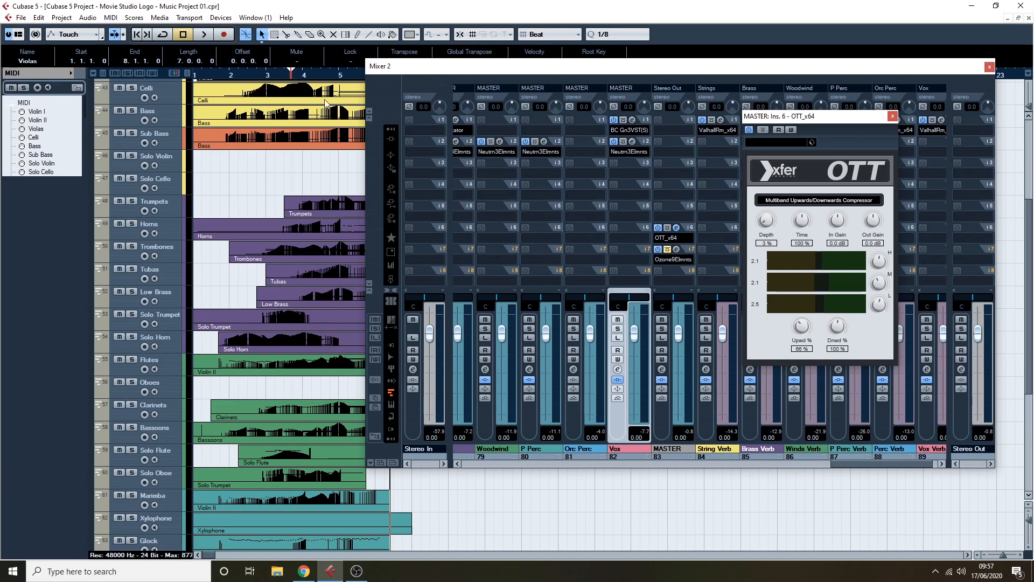
pyautogui.click(232, 74)
pyautogui.press('space')
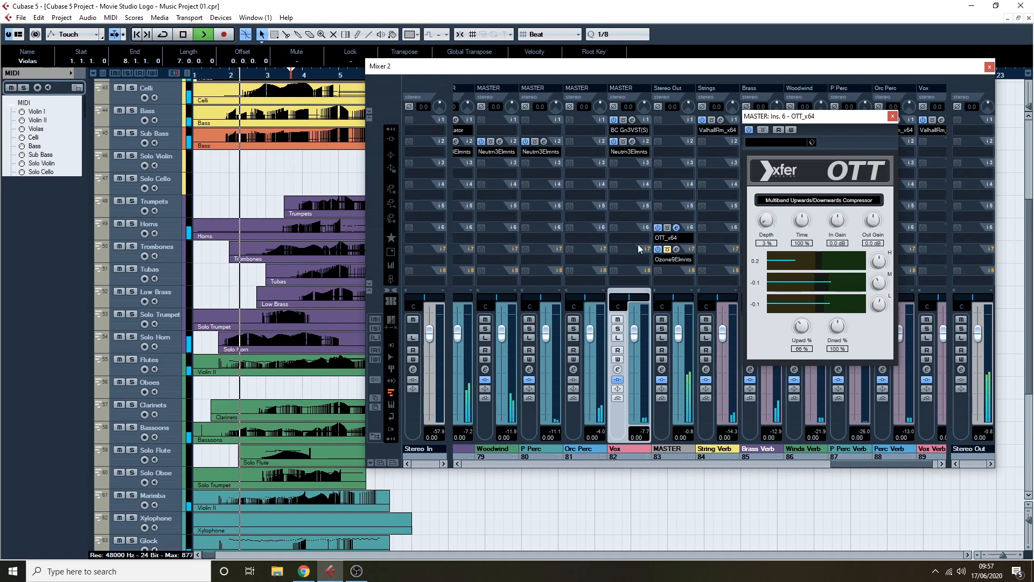
pyautogui.click(667, 249)
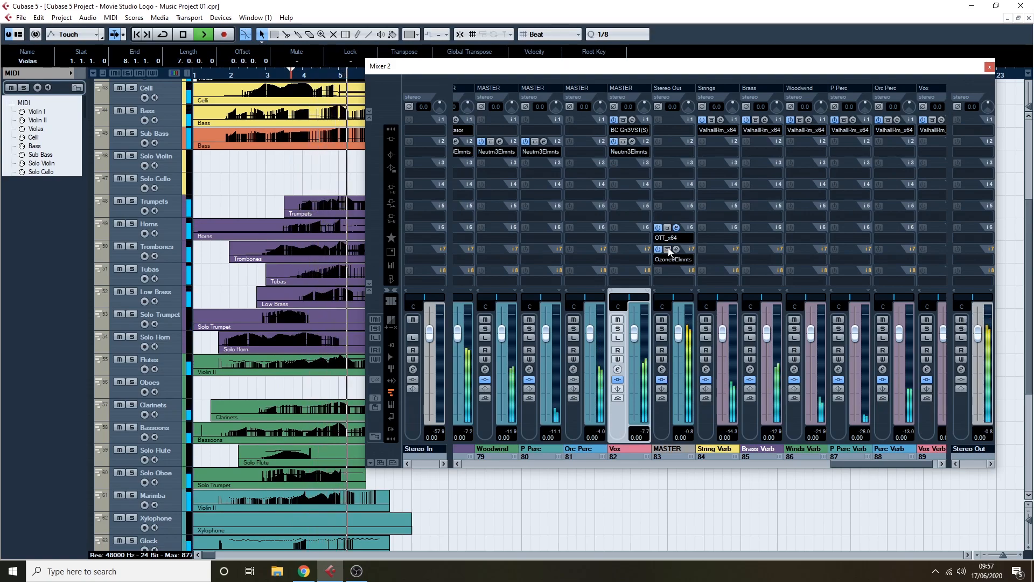
pyautogui.press('space')
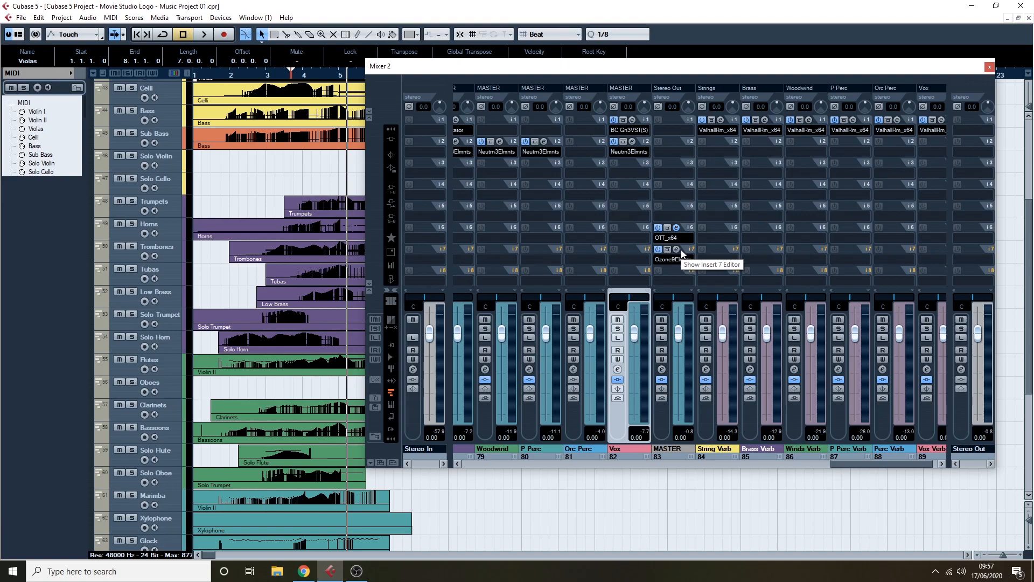
# Step: Review the inserts and faders across the mixer's instrument, group, MASTER and reverb channels
pyautogui.moveTo(844, 461)
pyautogui.mouseDown()
pyautogui.moveTo(611, 483)
pyautogui.moveTo(858, 457)
pyautogui.moveTo(784, 473)
pyautogui.moveTo(535, 450)
pyautogui.moveTo(856, 454)
pyautogui.mouseUp()
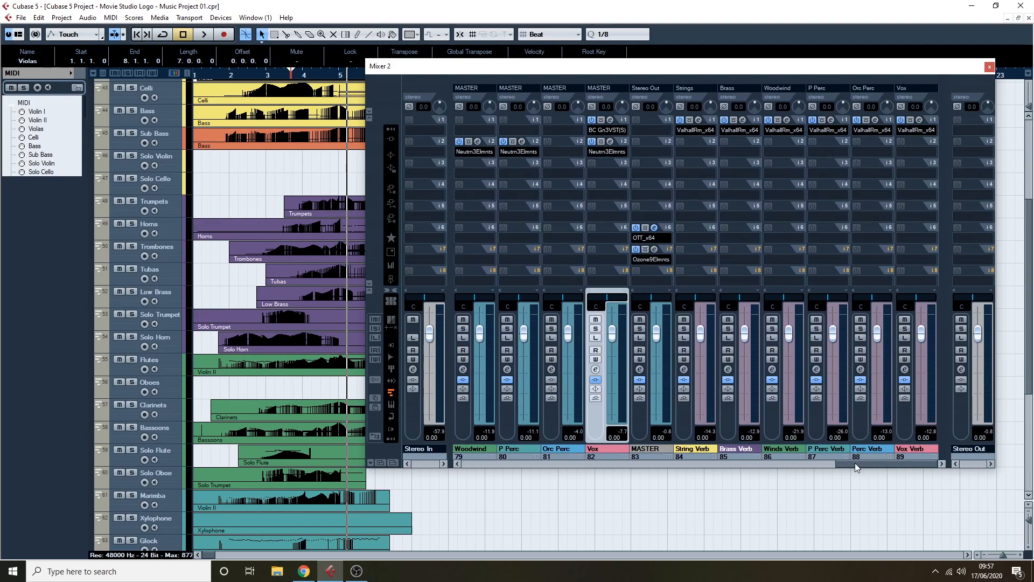
pyautogui.moveTo(855, 464); pyautogui.dragTo(567, 463)
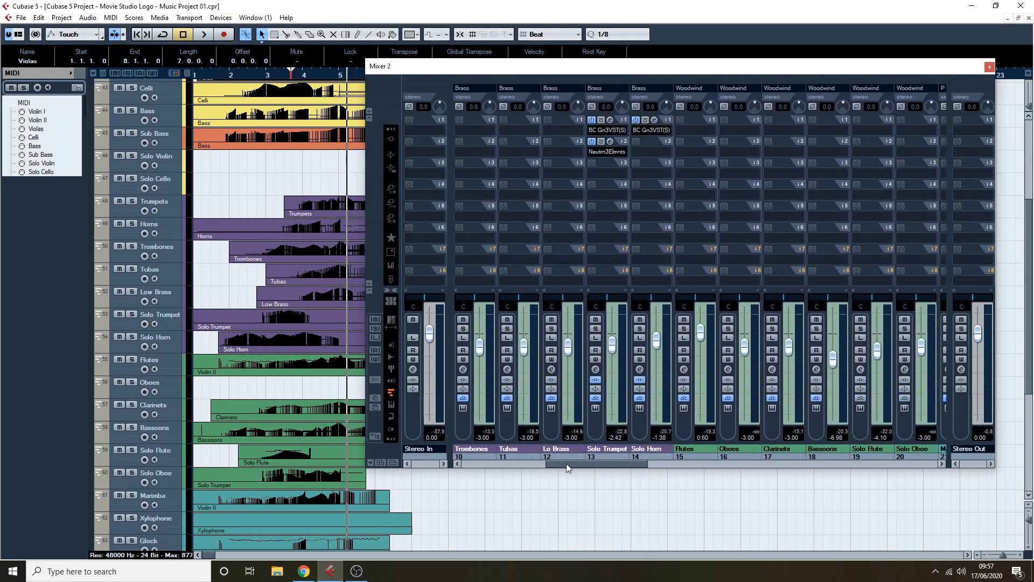
pyautogui.moveTo(867, 466); pyautogui.dragTo(830, 467)
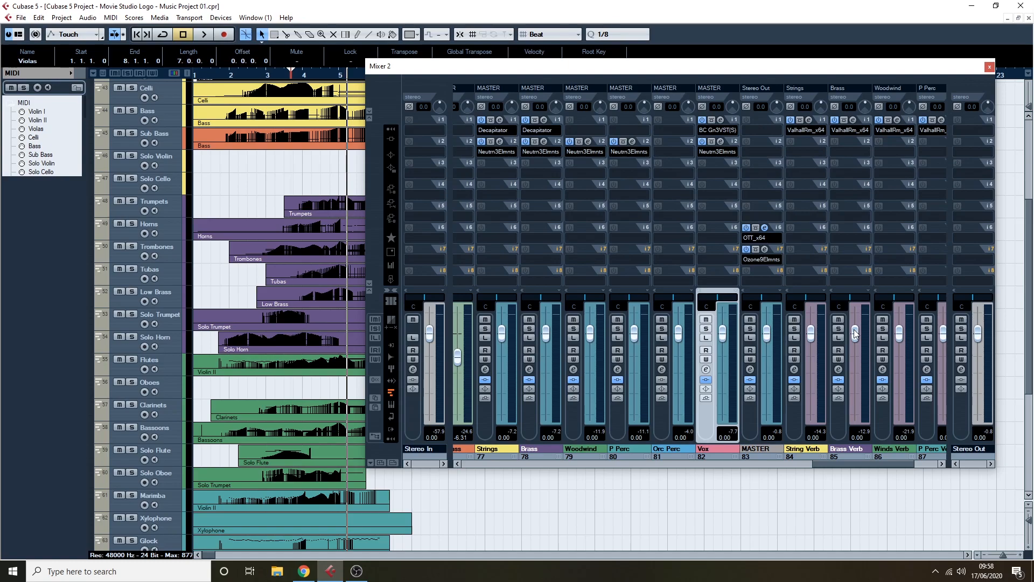
pyautogui.moveTo(867, 462)
pyautogui.mouseDown()
pyautogui.moveTo(747, 479)
pyautogui.moveTo(883, 456)
pyautogui.mouseUp()
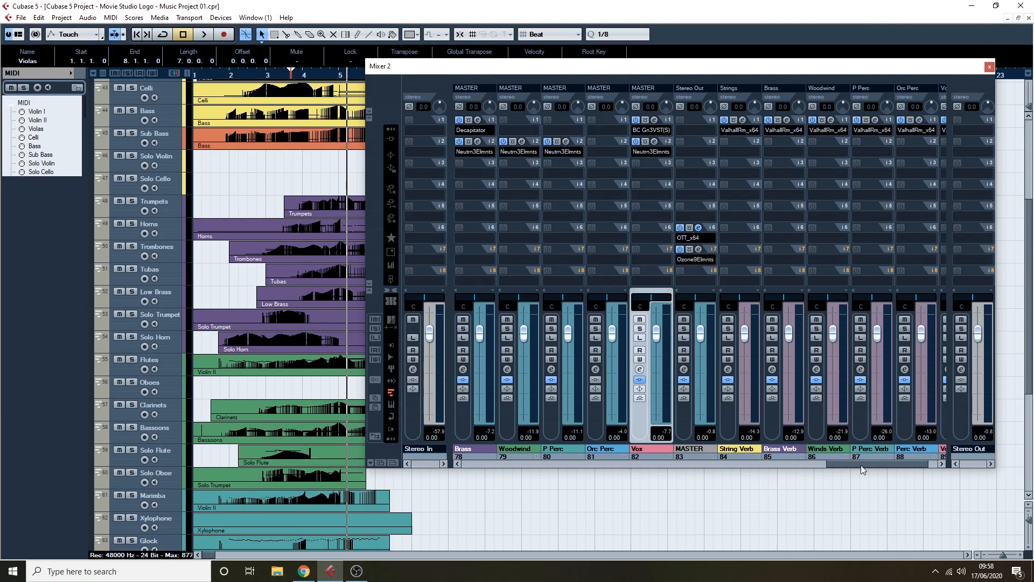
pyautogui.moveTo(861, 464); pyautogui.dragTo(859, 494)
pyautogui.moveTo(884, 466)
pyautogui.mouseDown()
pyautogui.moveTo(895, 465)
pyautogui.moveTo(826, 468)
pyautogui.moveTo(900, 461)
pyautogui.mouseUp()
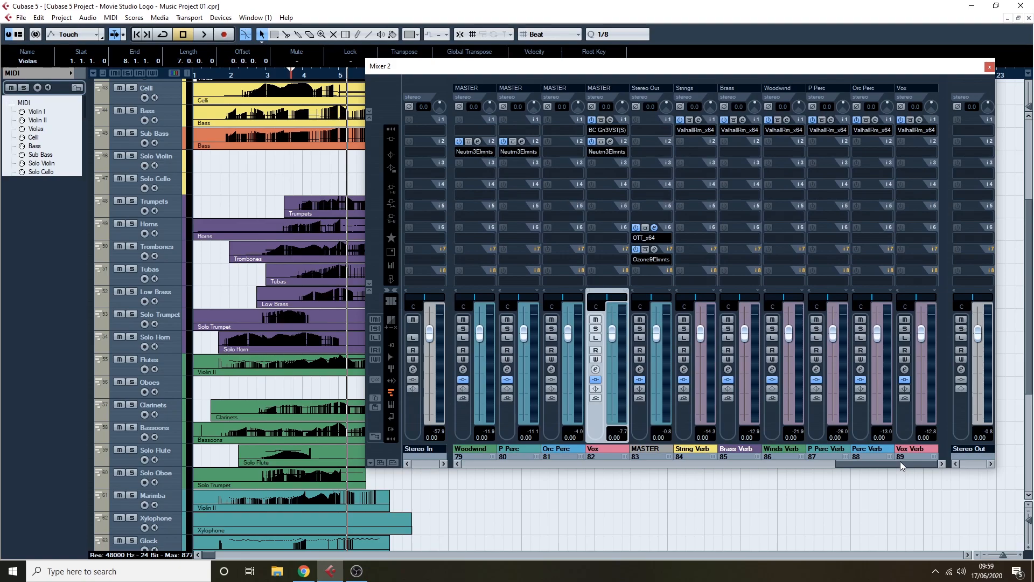
pyautogui.moveTo(900, 461); pyautogui.dragTo(837, 466)
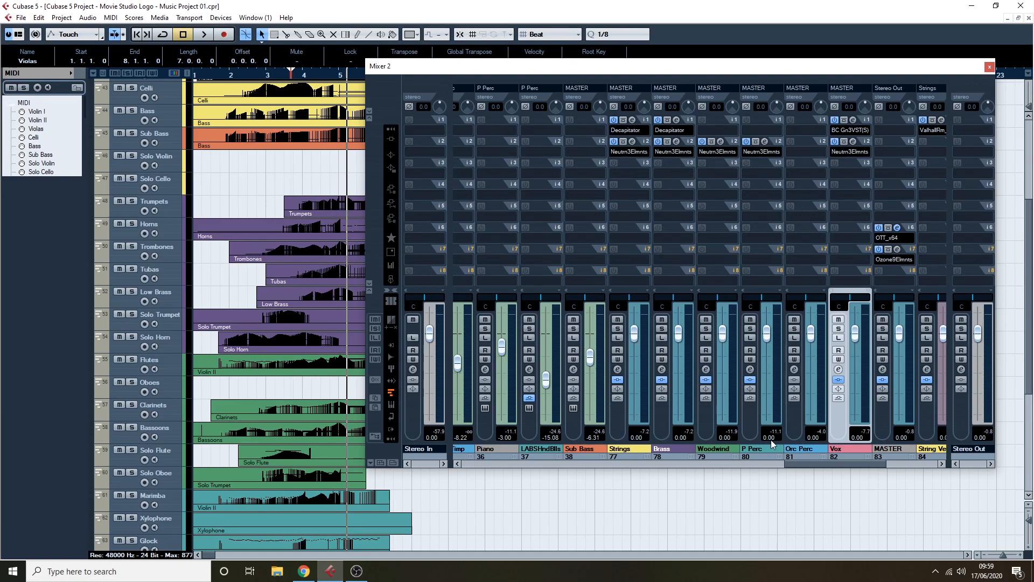
pyautogui.moveTo(810, 466); pyautogui.dragTo(806, 442)
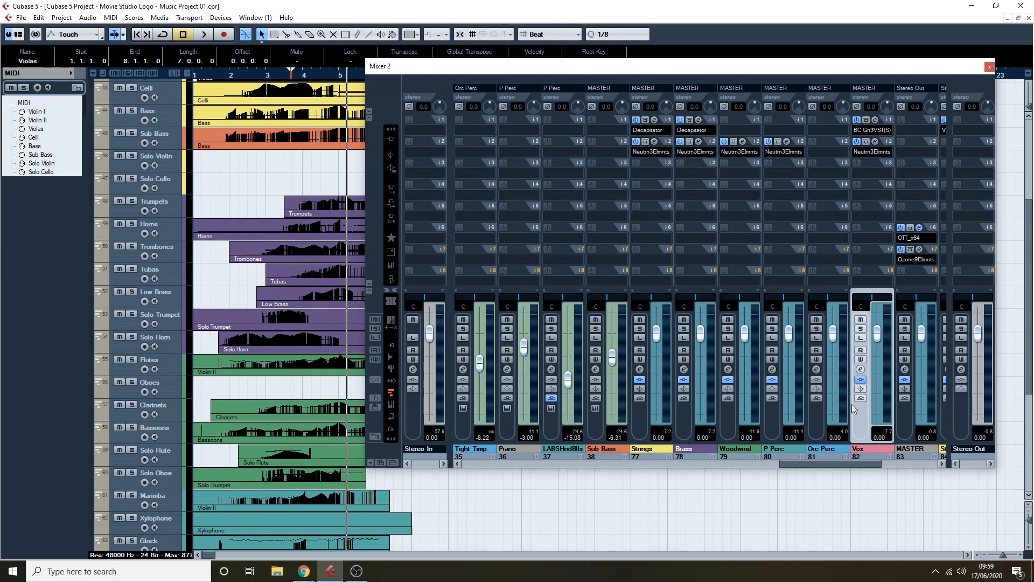
pyautogui.moveTo(819, 464); pyautogui.dragTo(873, 450)
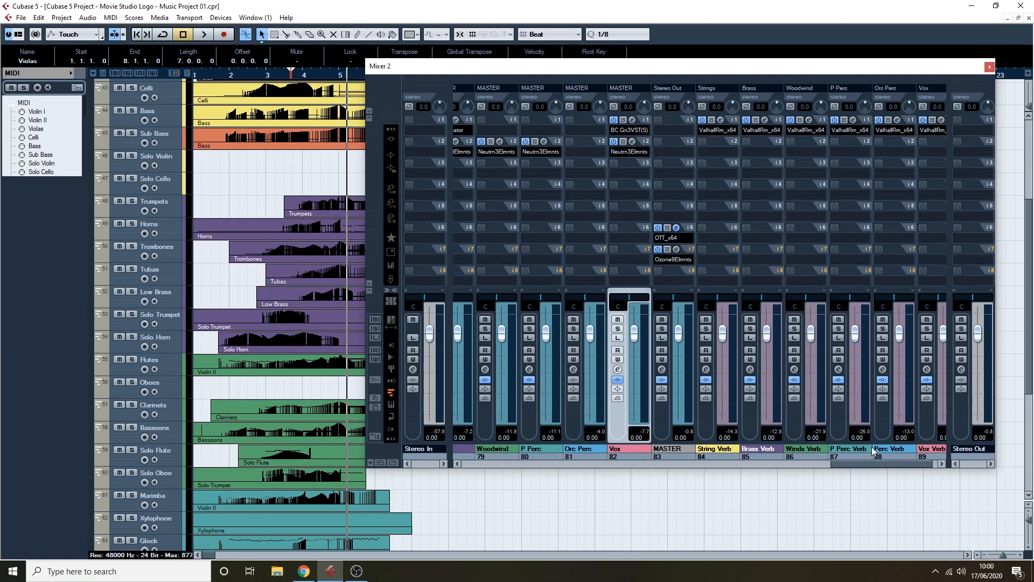
pyautogui.moveTo(863, 462)
pyautogui.mouseDown()
pyautogui.moveTo(739, 468)
pyautogui.moveTo(888, 471)
pyautogui.moveTo(858, 472)
pyautogui.mouseUp()
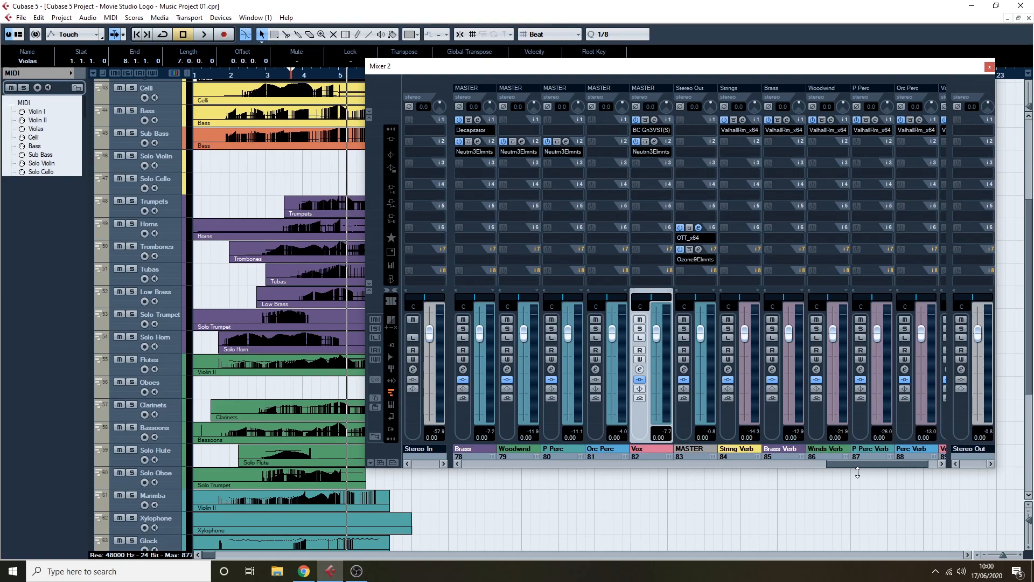
pyautogui.moveTo(857, 463)
pyautogui.mouseDown()
pyautogui.moveTo(754, 475)
pyautogui.moveTo(878, 479)
pyautogui.moveTo(848, 481)
pyautogui.mouseUp()
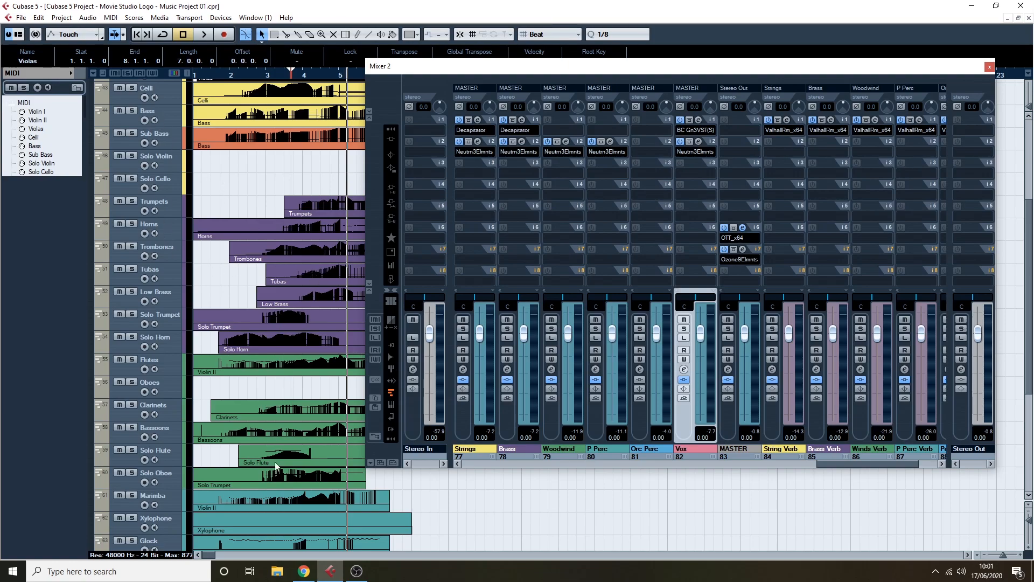
# Step: Look over the orchestral track list, comparing it with the group and reverb channels in the mixer
pyautogui.scroll(-5, 272, 328)
pyautogui.scroll(10, 281, 361)
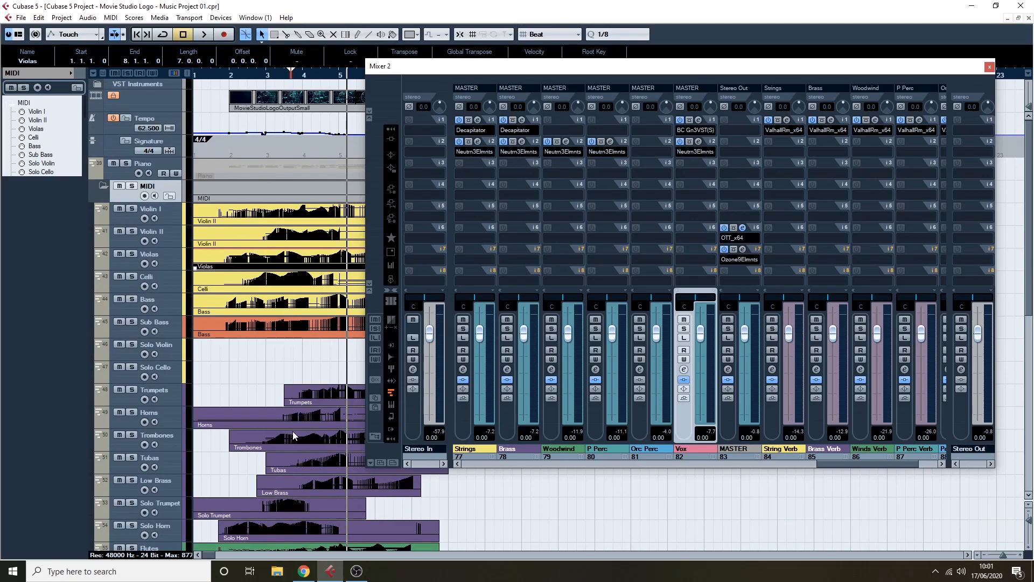
pyautogui.scroll(-6, 293, 434)
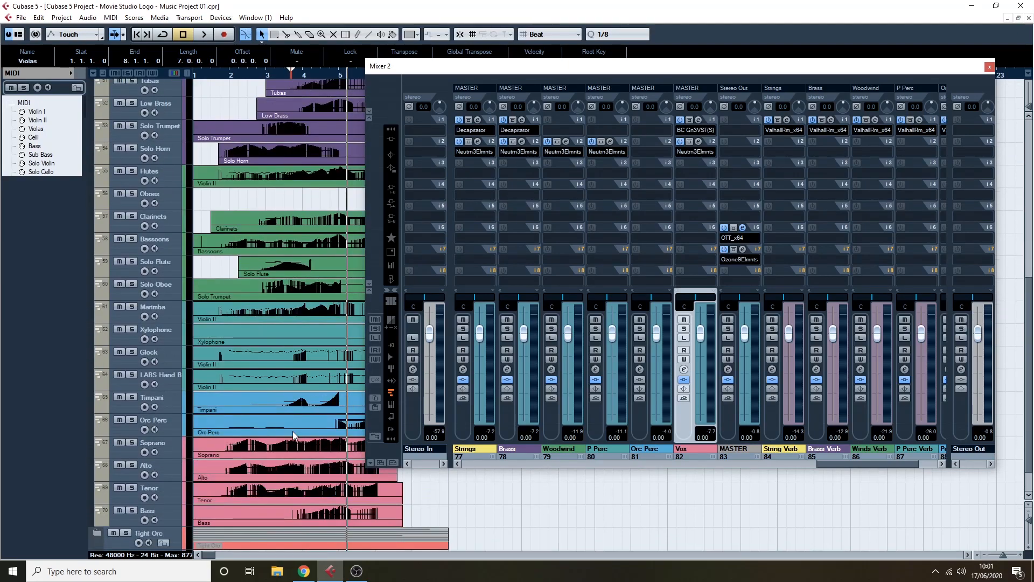
pyautogui.scroll(3, 293, 430)
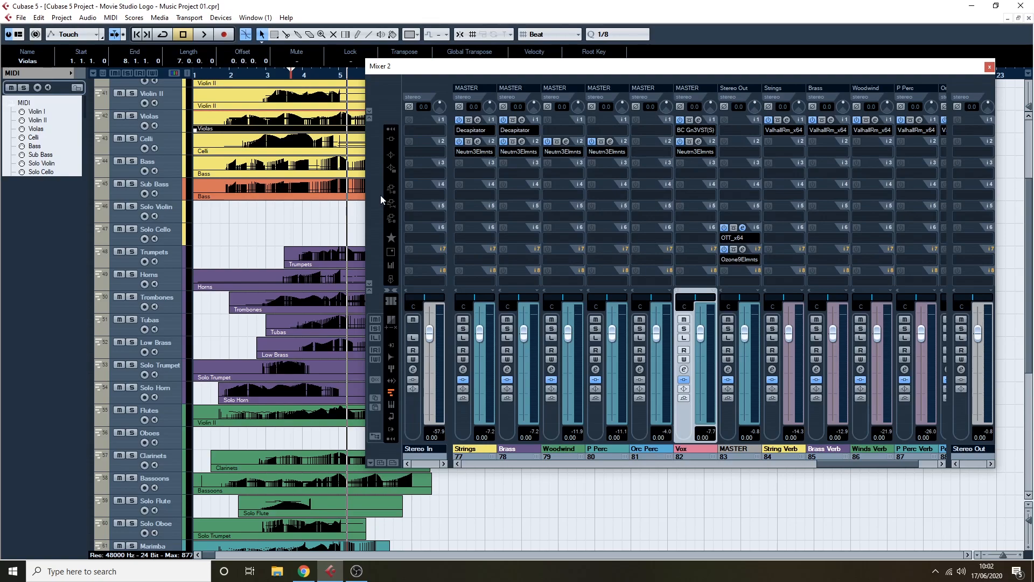
pyautogui.moveTo(835, 463)
pyautogui.mouseDown()
pyautogui.moveTo(726, 467)
pyautogui.moveTo(842, 449)
pyautogui.mouseUp()
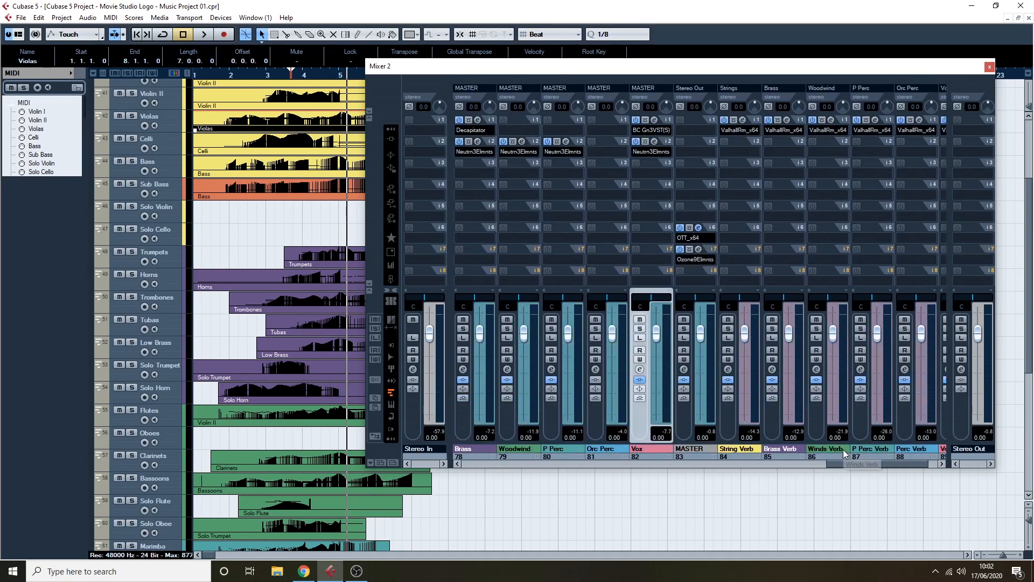
pyautogui.moveTo(837, 465); pyautogui.dragTo(863, 467)
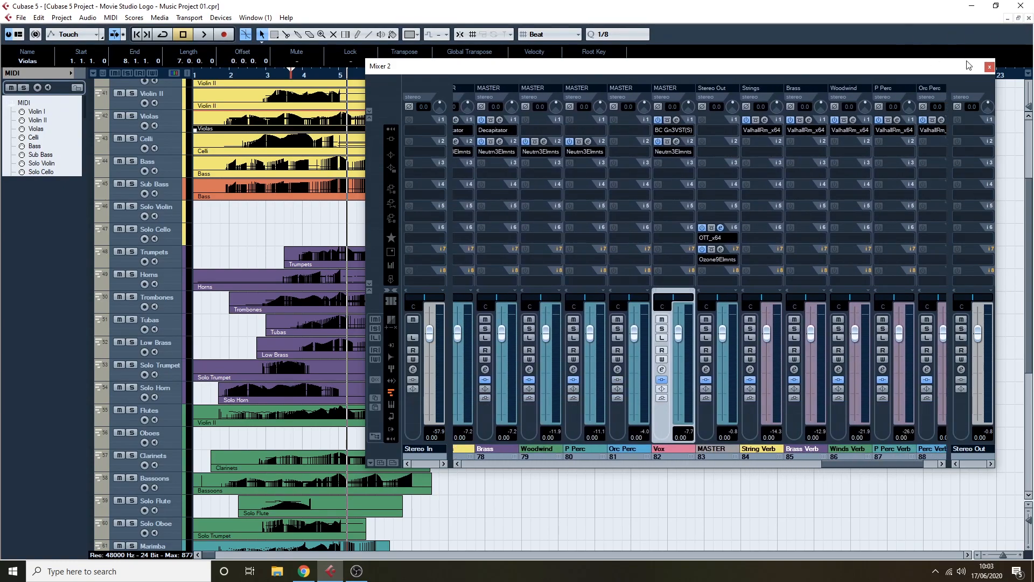
# Step: Close the mixer and OTT windows, and play the whole cue from near the start of bar 1 before stopping
pyautogui.click(989, 67)
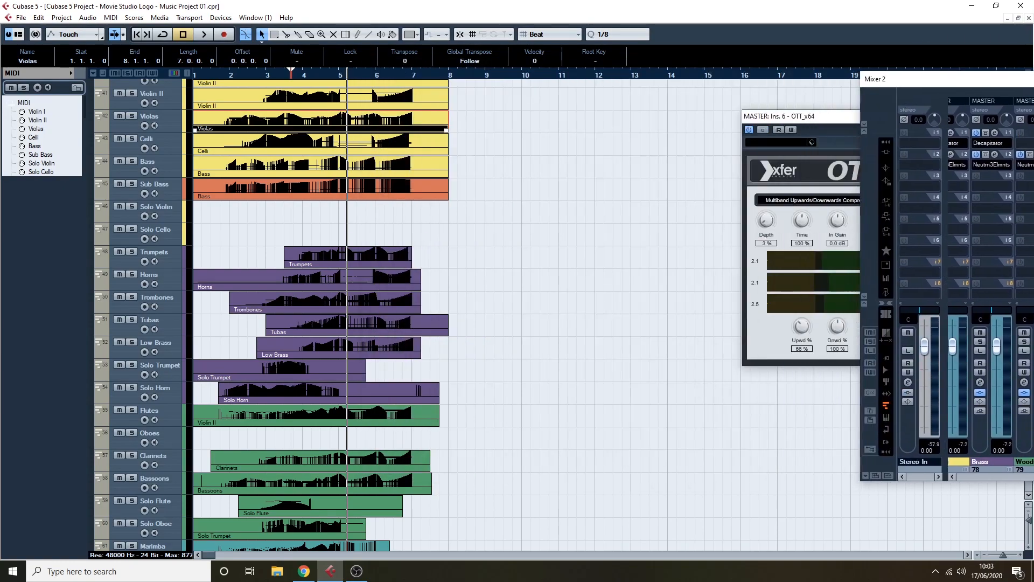
pyautogui.click(893, 117)
pyautogui.moveTo(233, 76); pyautogui.dragTo(199, 75)
pyautogui.press('space')
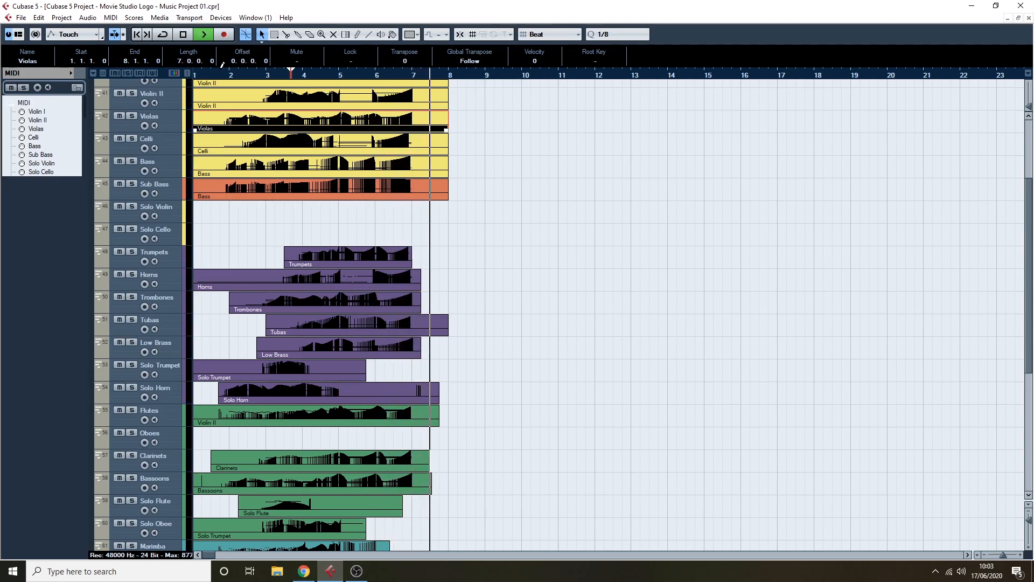
pyautogui.press('space')
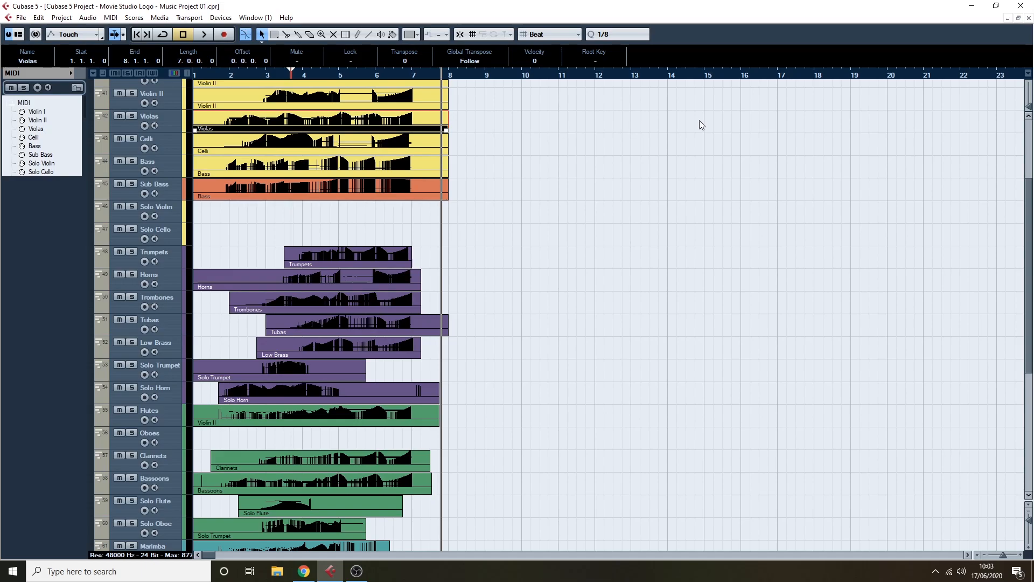
# Step: Examine the full arrangement from the video and tempo tracks through strings, brass, woodwinds and percussion to the choir
pyautogui.scroll(-5, 393, 226)
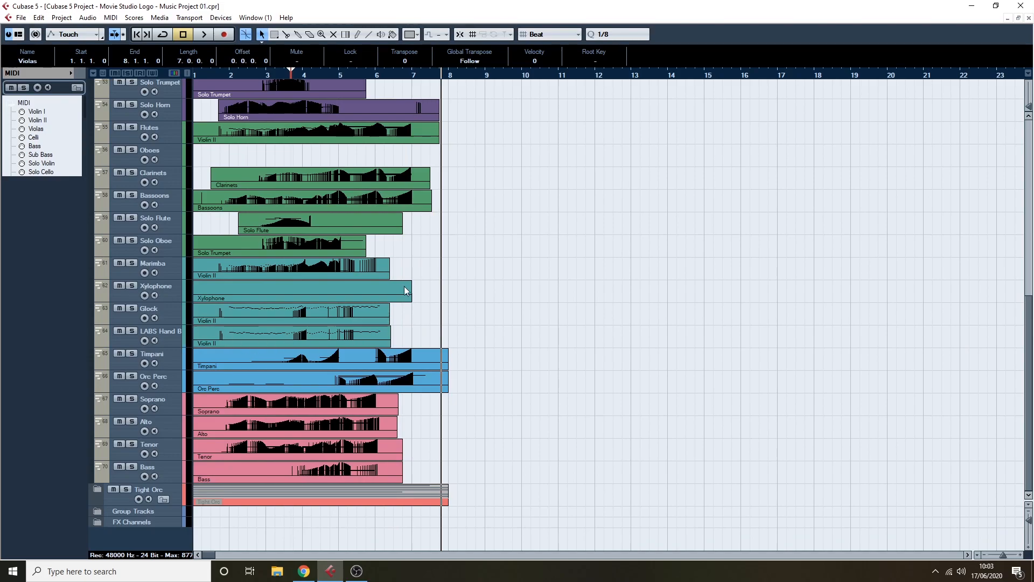
pyautogui.scroll(7, 405, 289)
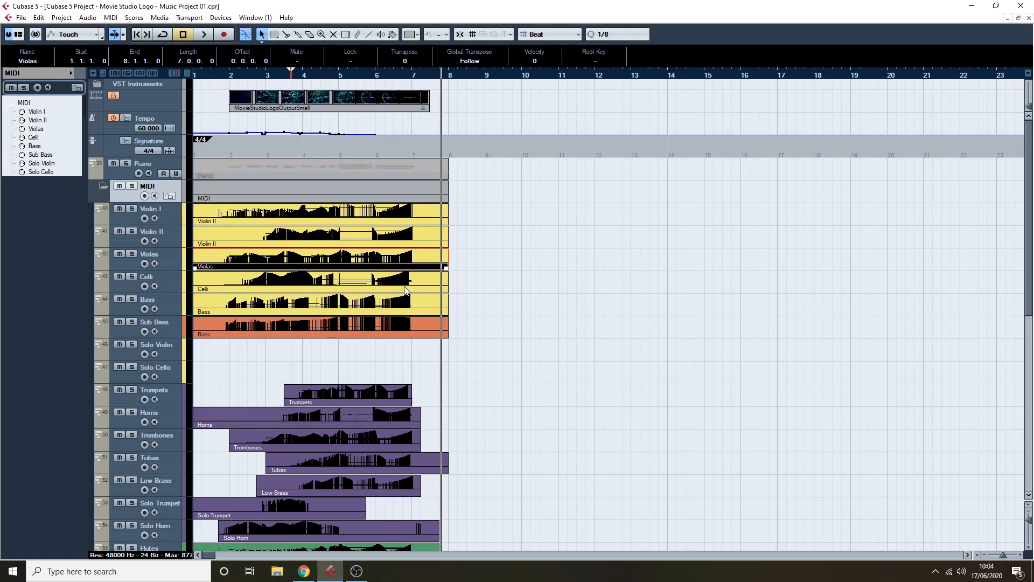
pyautogui.scroll(-5, 332, 305)
pyautogui.scroll(5, 332, 306)
pyautogui.scroll(-5, 464, 319)
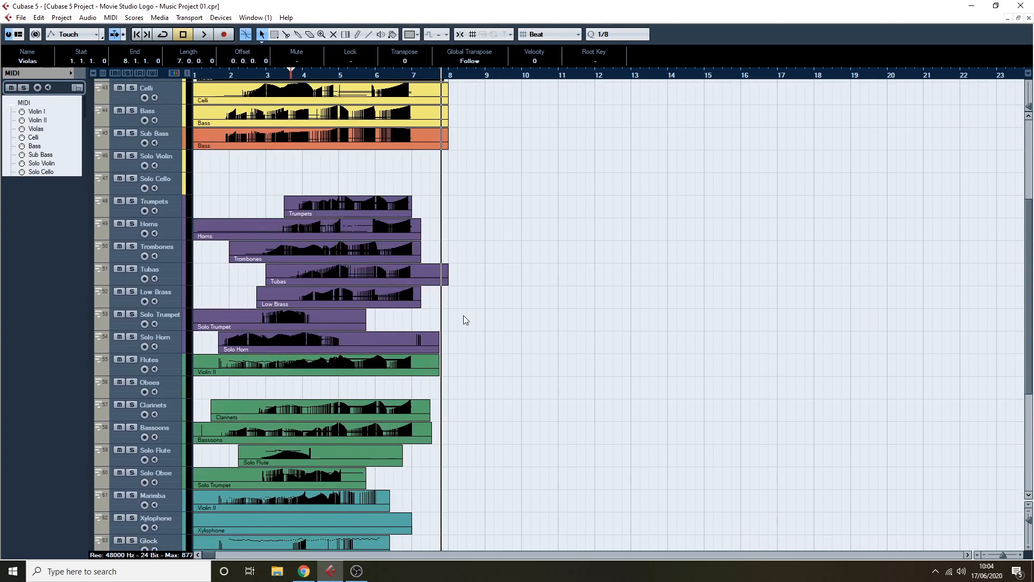
pyautogui.scroll(-8, 464, 320)
pyautogui.scroll(6, 465, 319)
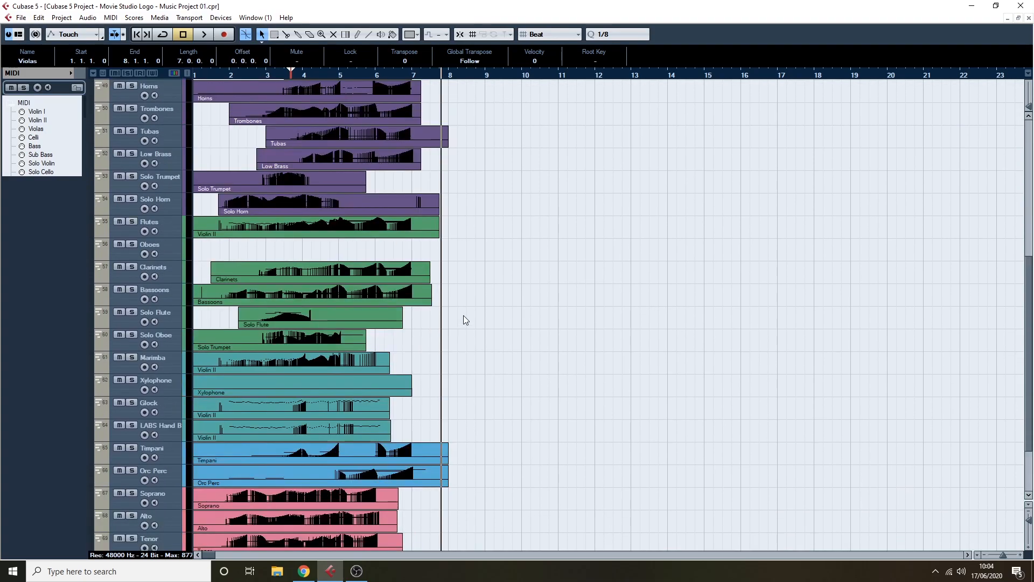
pyautogui.scroll(5, 465, 320)
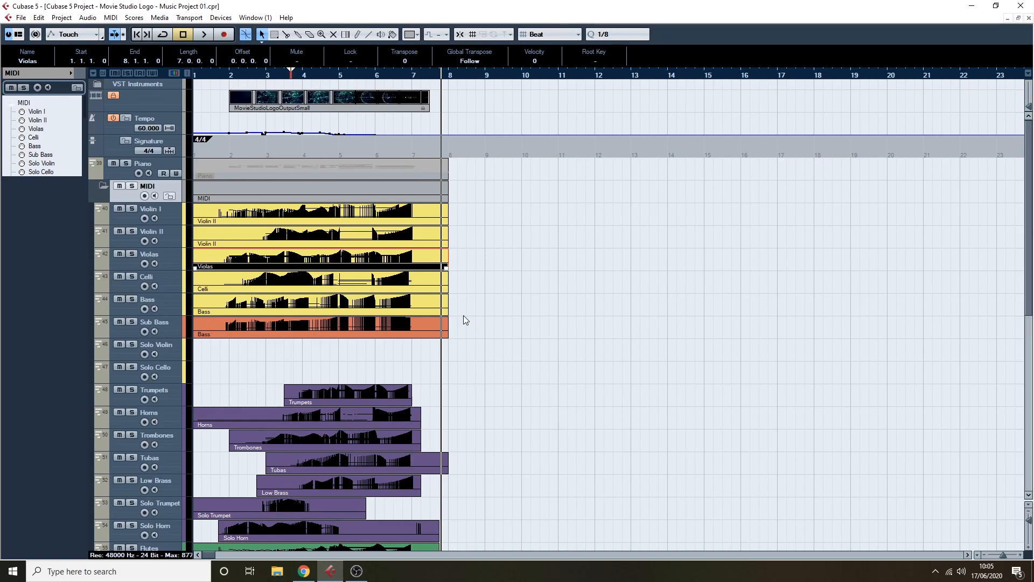
pyautogui.scroll(-6, 266, 290)
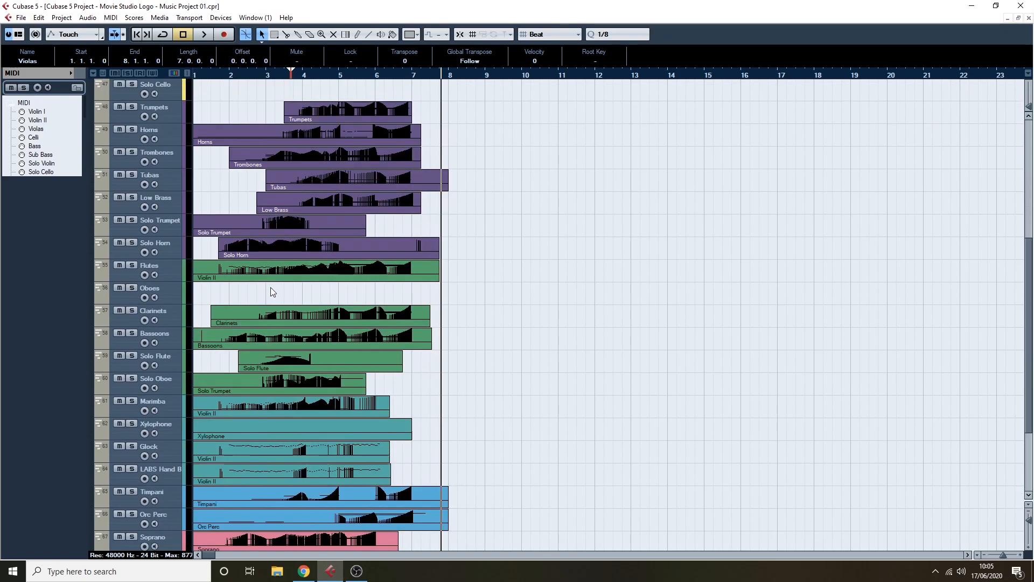
pyautogui.scroll(-4, 271, 290)
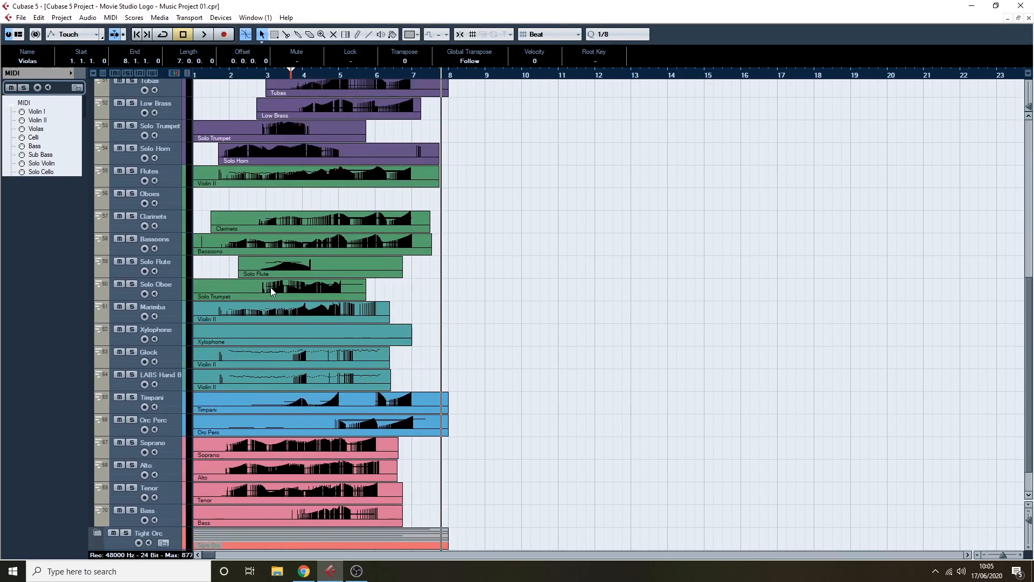
pyautogui.scroll(10, 271, 290)
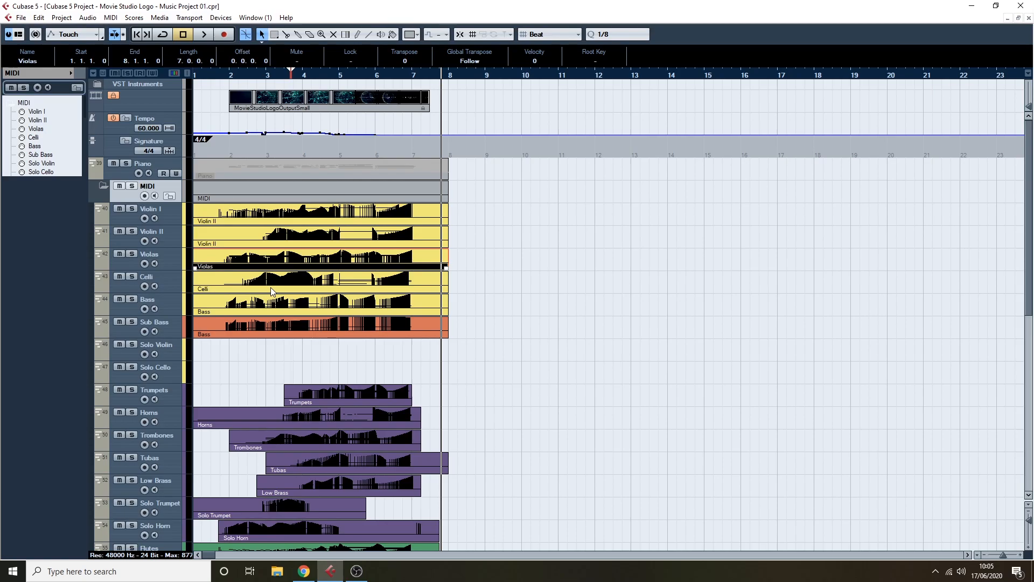
# Step: Select the Trumpets track and place the playhead just before bar 2
pyautogui.scroll(-5, 270, 286)
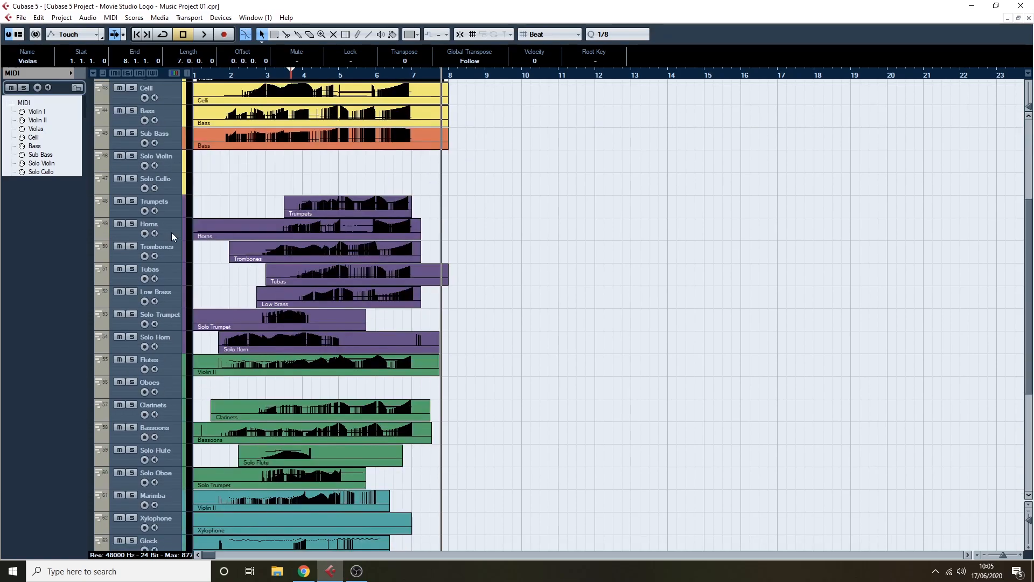
pyautogui.click(178, 211)
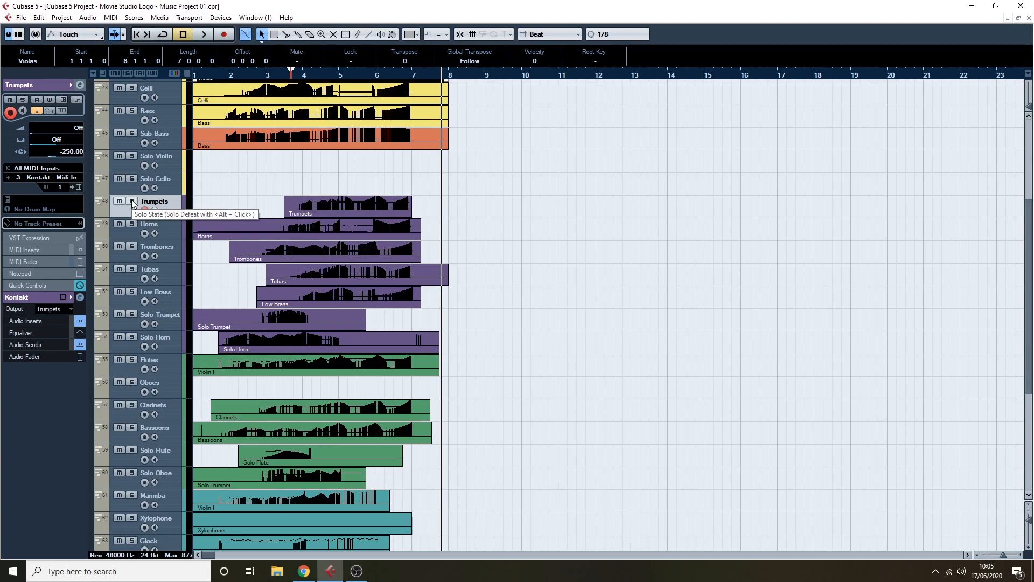
pyautogui.scroll(-6, 217, 261)
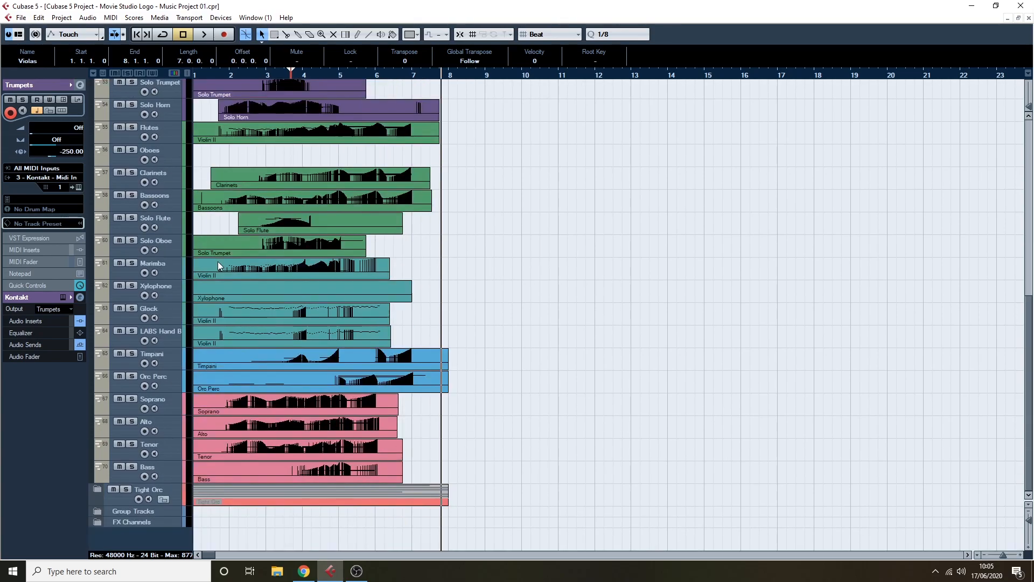
pyautogui.scroll(10, 218, 260)
pyautogui.scroll(-11, 218, 264)
pyautogui.moveTo(231, 75); pyautogui.dragTo(219, 74)
pyautogui.scroll(10, 300, 197)
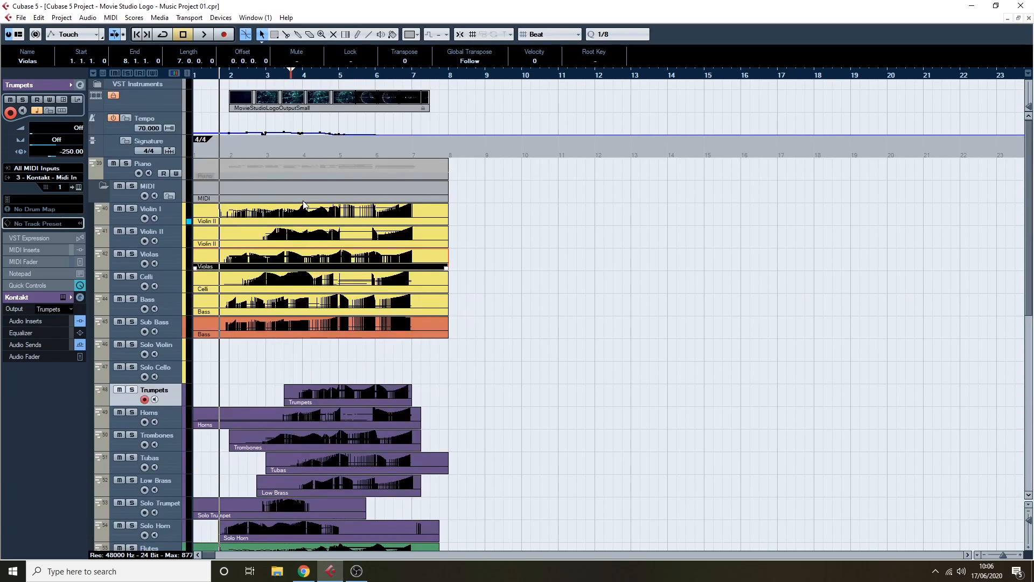